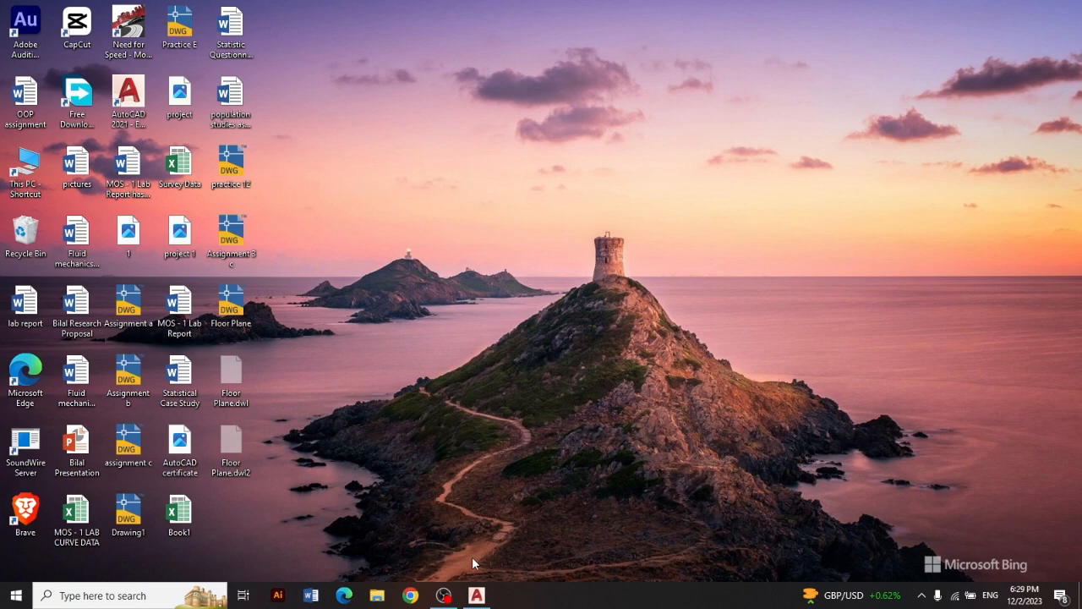
# Step: Switch to the AutoCAD floor plan drawing and check its drawing units settings
pyautogui.click(477, 595)
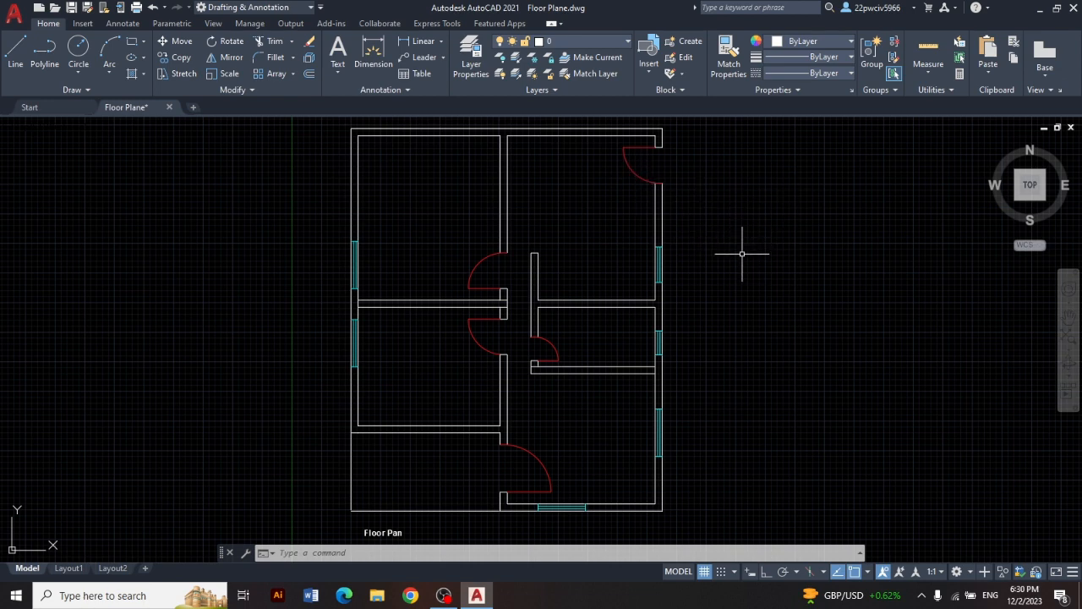
pyautogui.write('un')
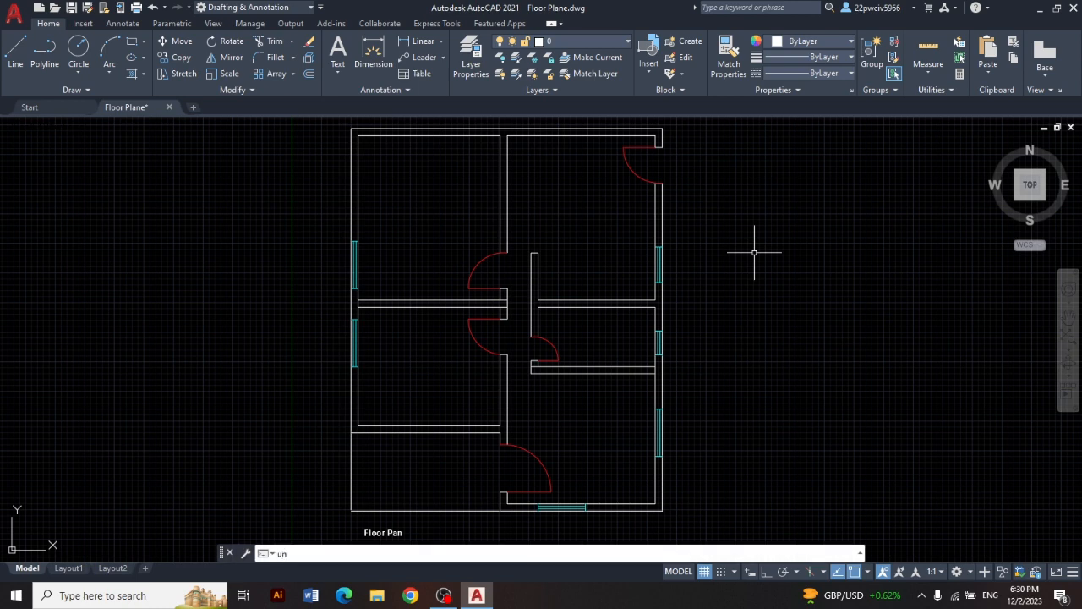
pyautogui.press('Return')
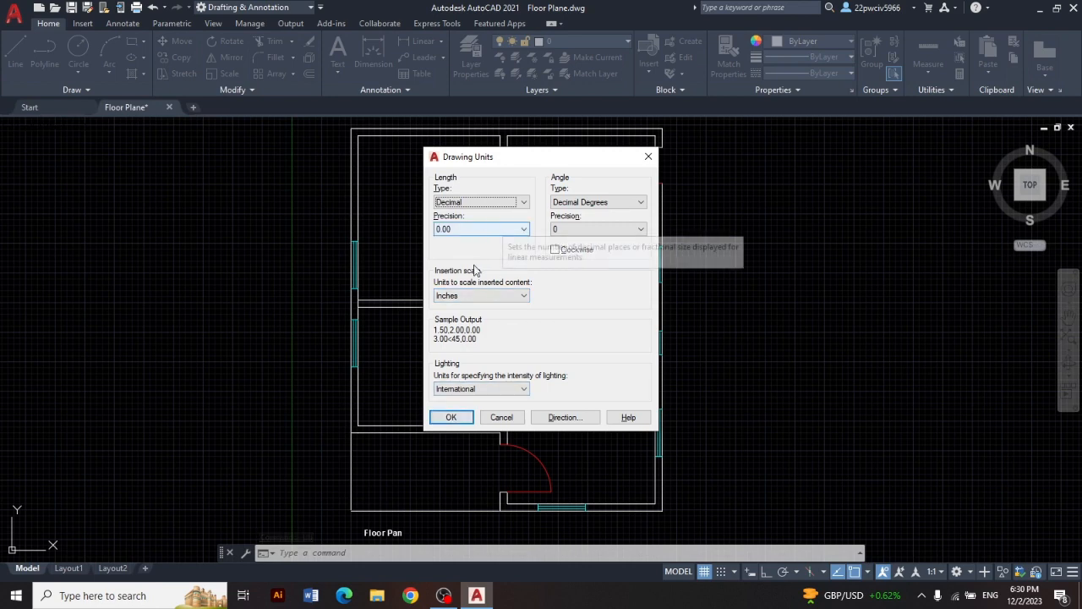
pyautogui.click(450, 416)
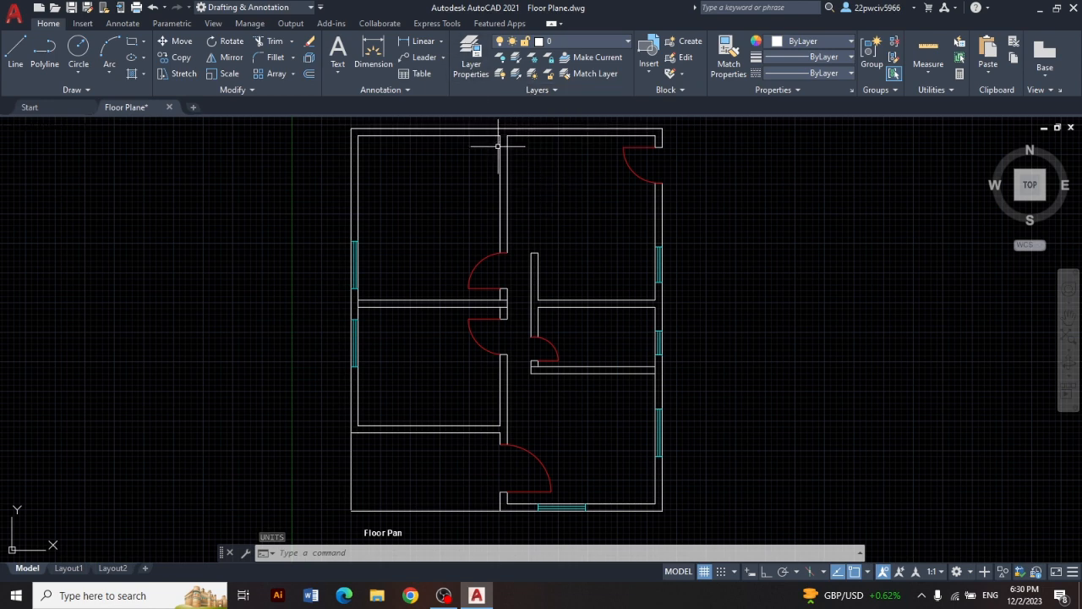
# Step: Create a new layer named "Electrical Material" and set its colour to yellow
pyautogui.click(470, 74)
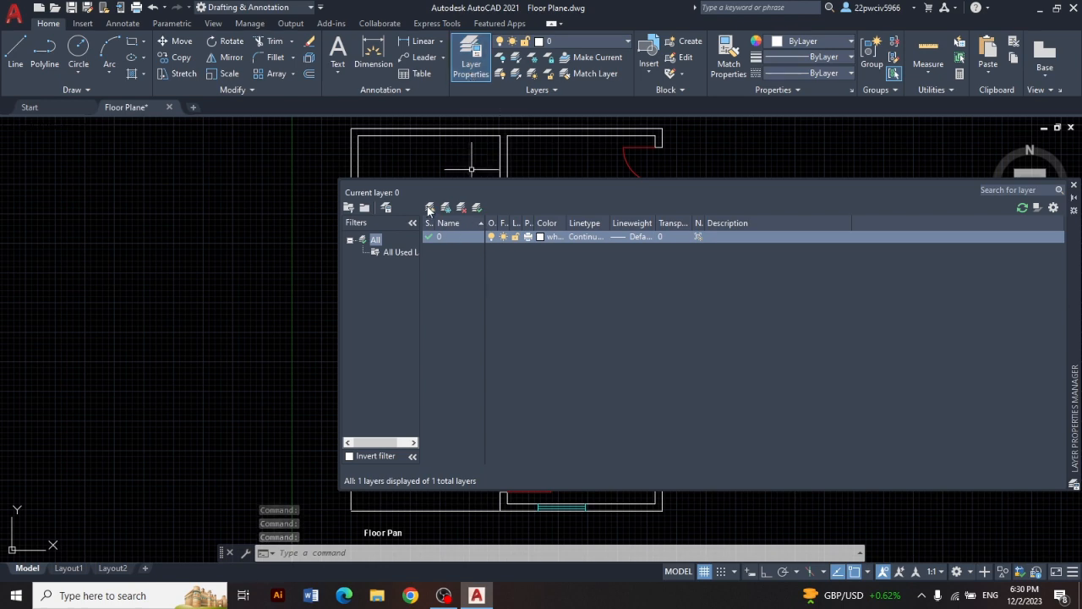
pyautogui.click(429, 209)
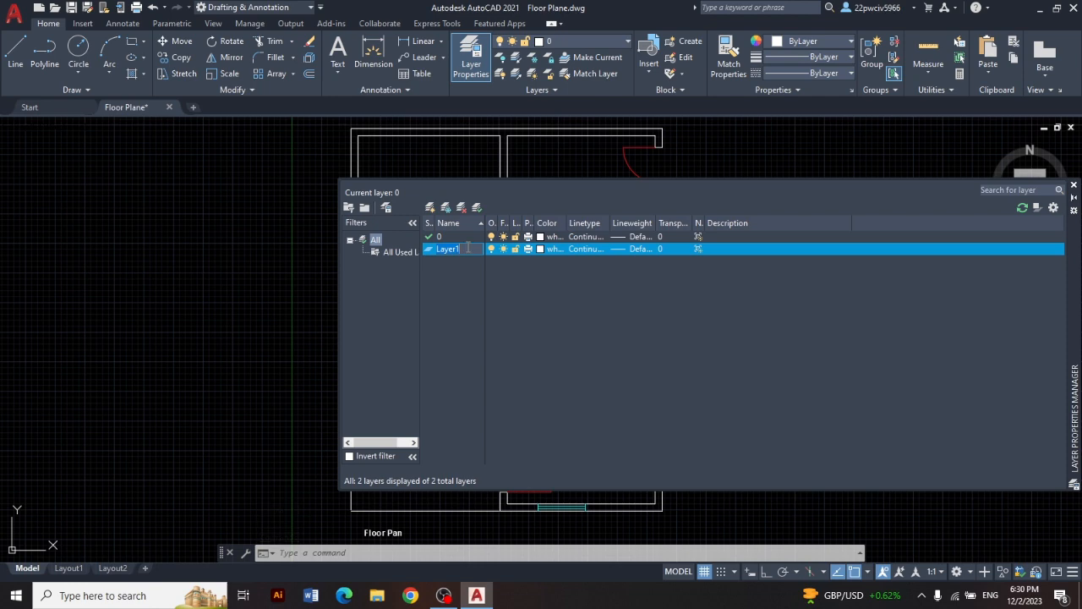
pyautogui.write('Electrical Ma')
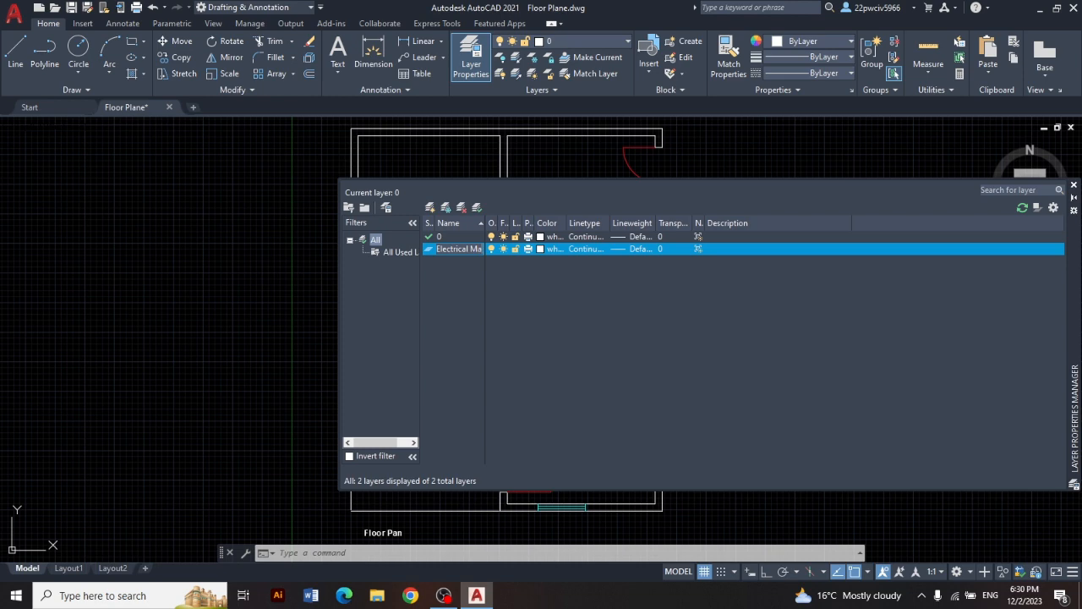
pyautogui.write('eria')
pyautogui.press('Return')
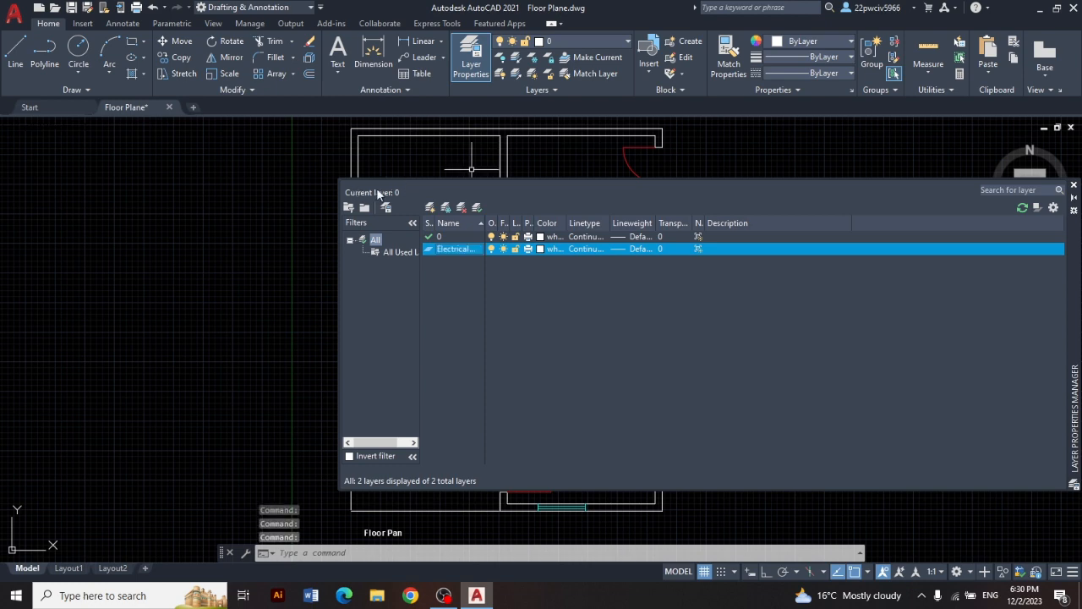
pyautogui.click(541, 249)
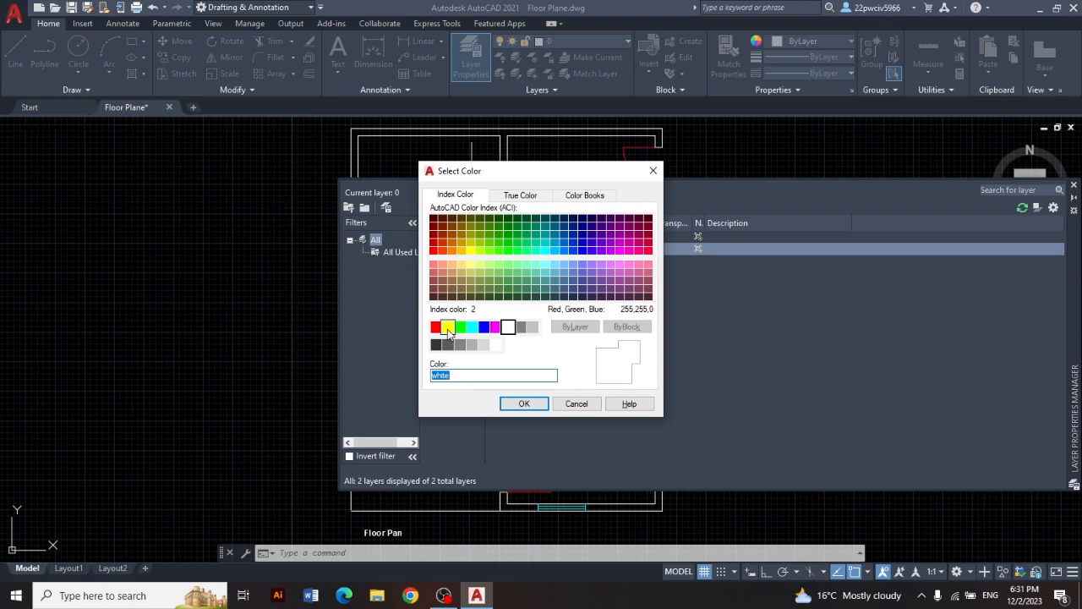
pyautogui.click(449, 328)
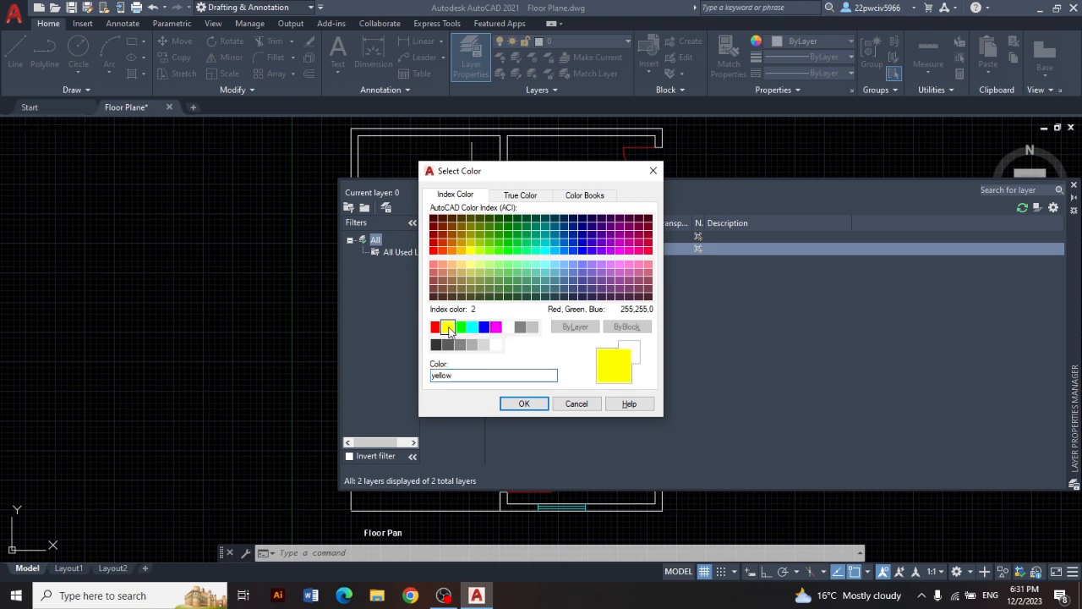
pyautogui.click(524, 404)
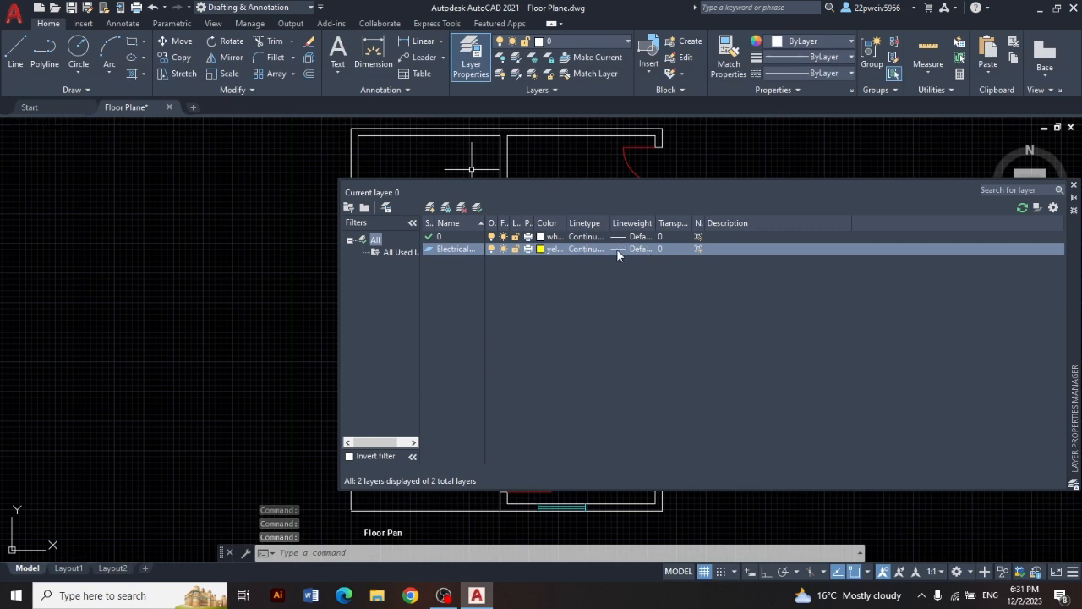
# Step: Add another layer named "Electrical Wires" and set its colour to cyan
pyautogui.click(431, 208)
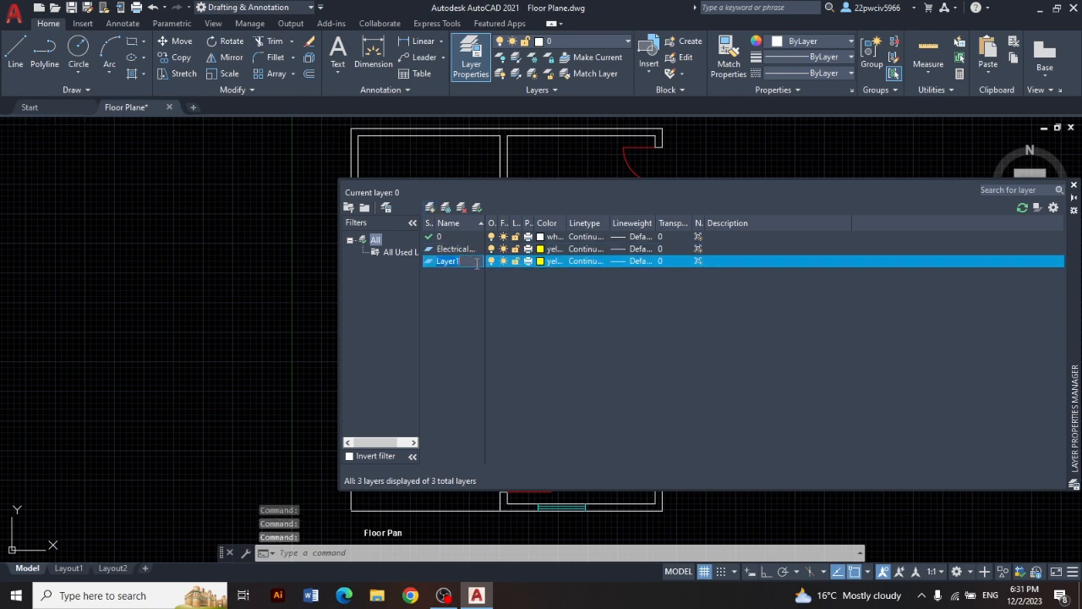
pyautogui.write('El')
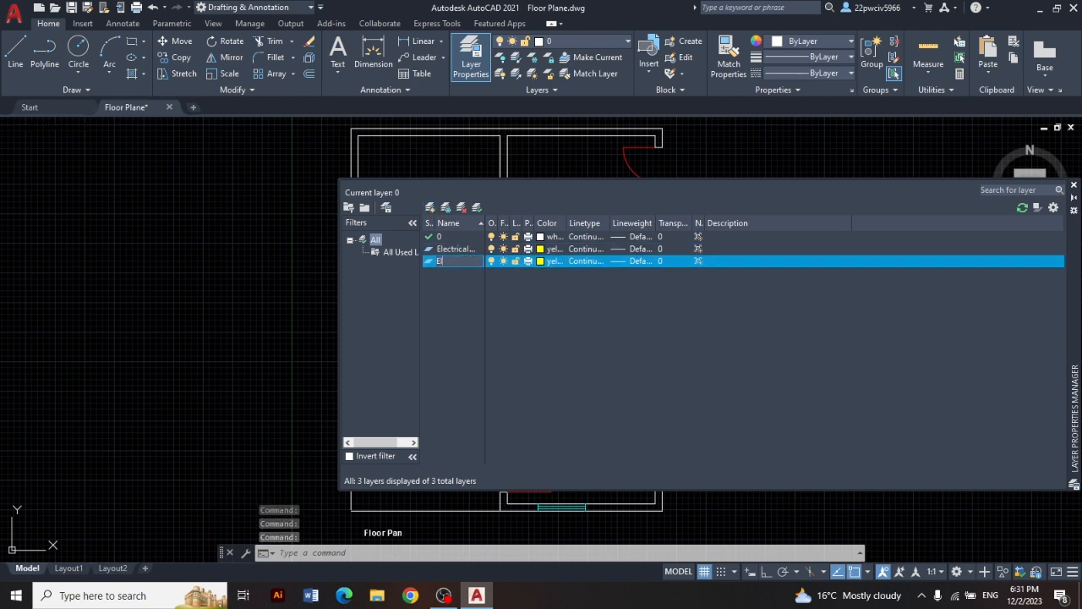
pyautogui.write('ectrical')
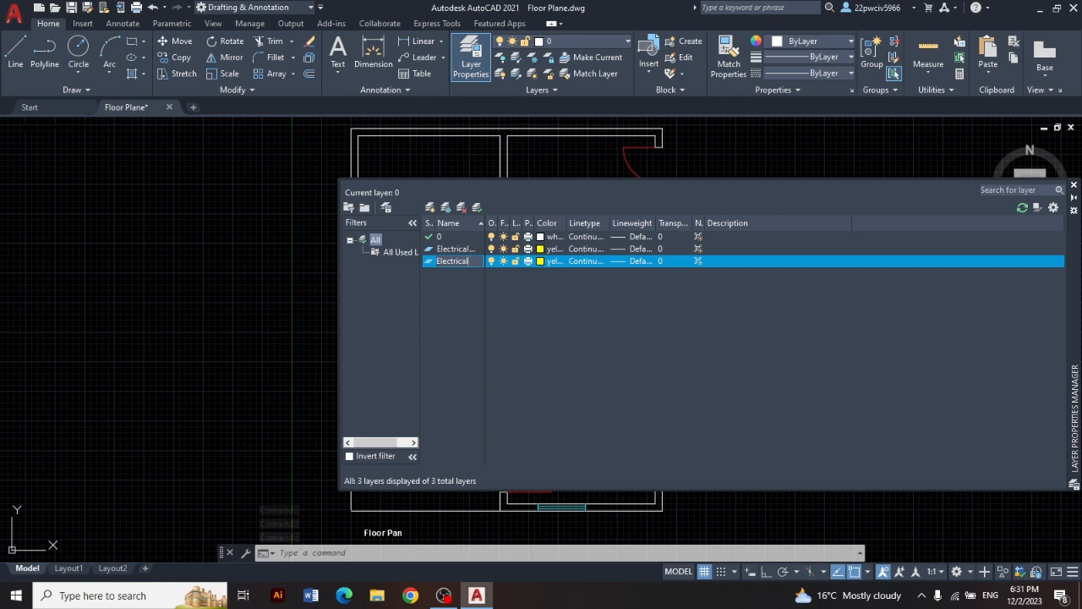
pyautogui.write(' Wire')
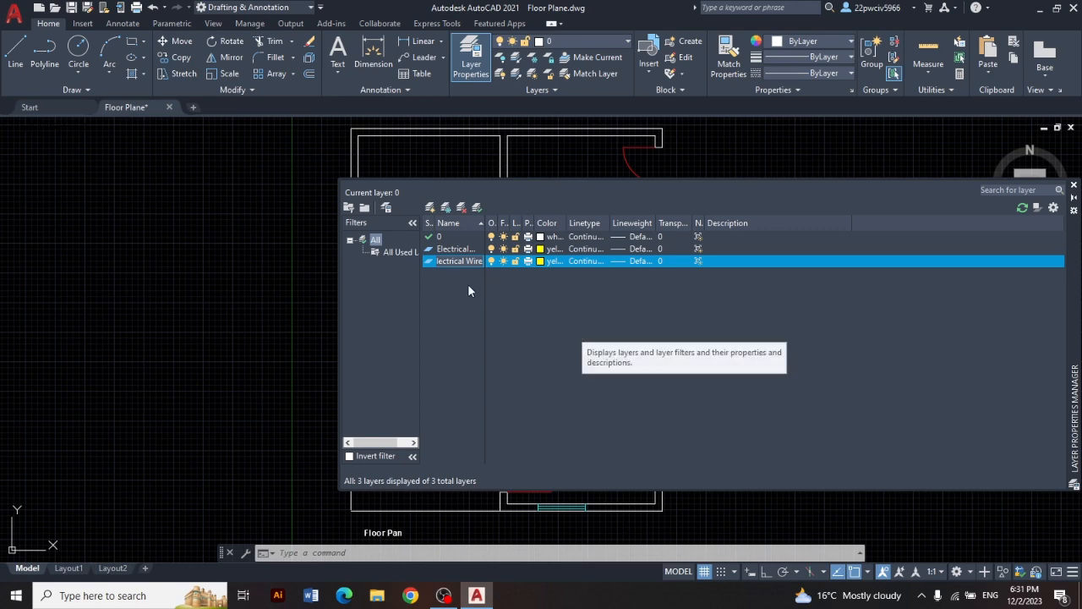
pyautogui.press('Return')
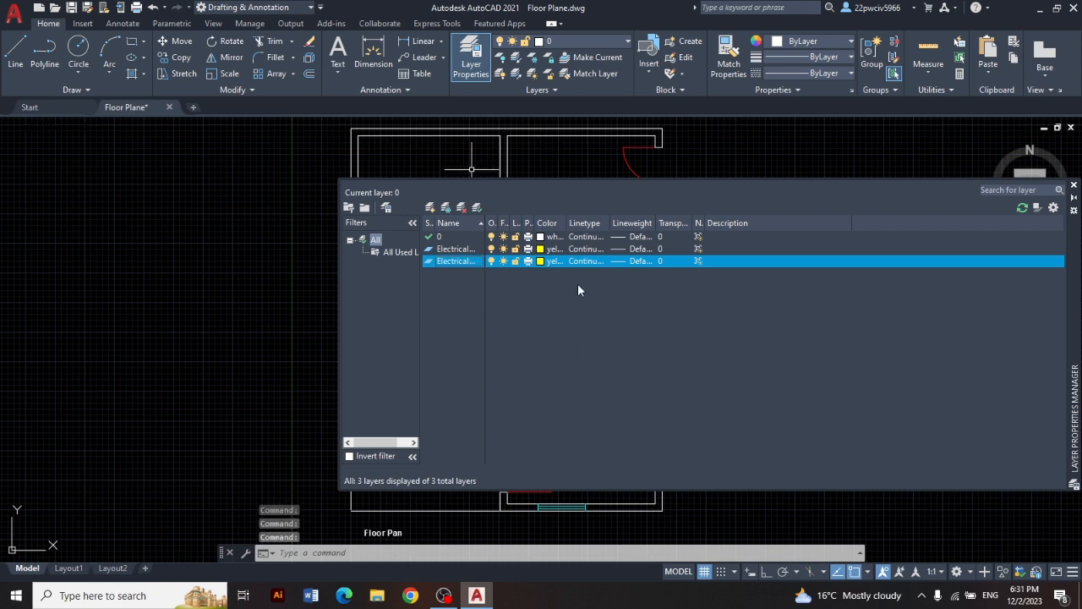
pyautogui.click(540, 261)
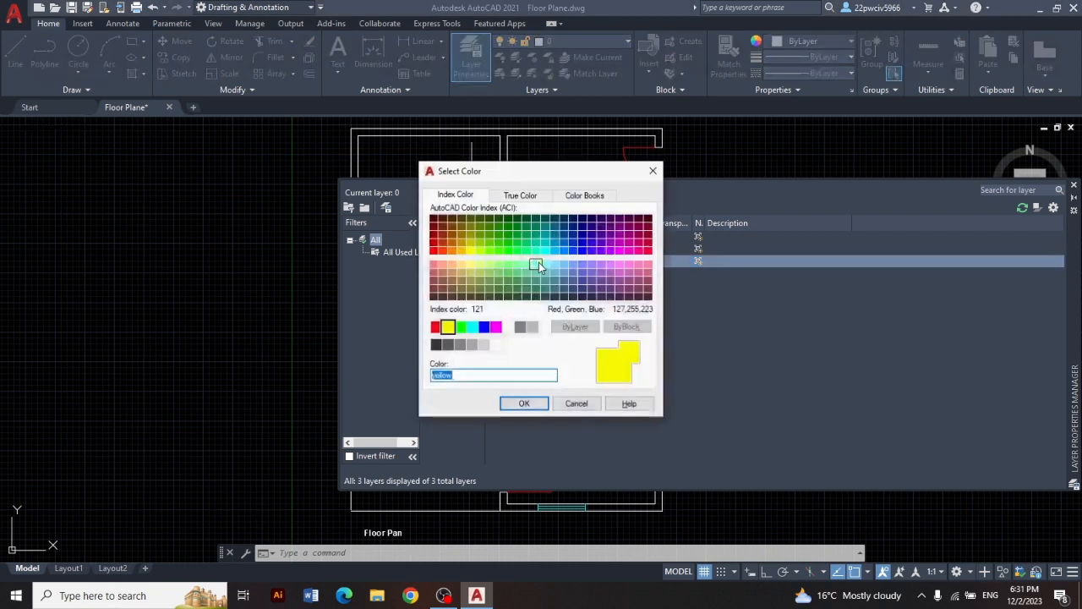
pyautogui.click(474, 329)
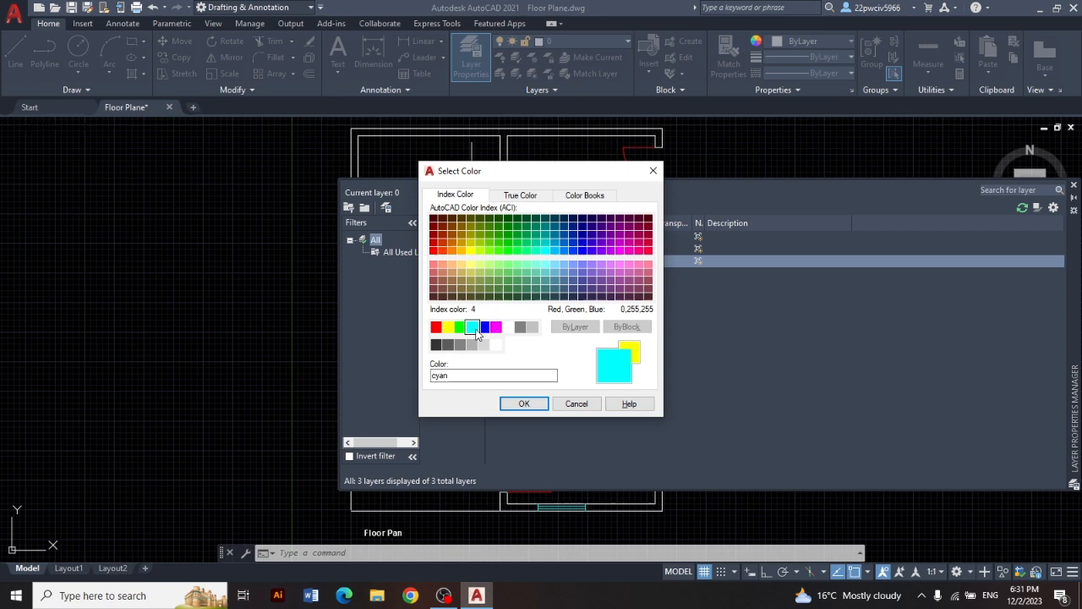
pyautogui.click(524, 405)
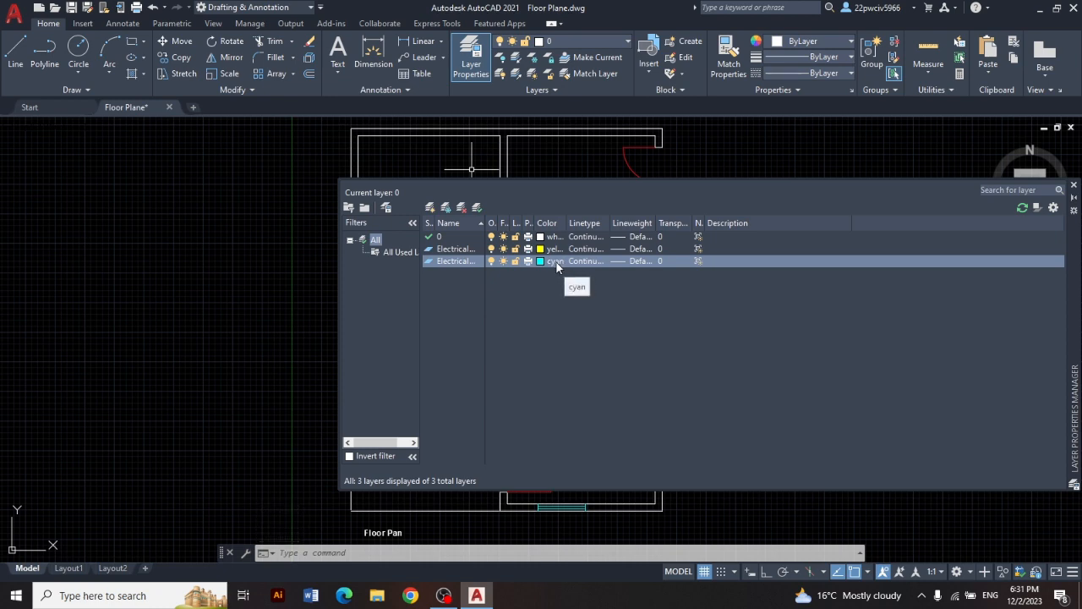
# Step: Reload the HIDDEN linetype from acad.lin, assign it to the Electrical Wires layer, and close the layer manager
pyautogui.click(620, 264)
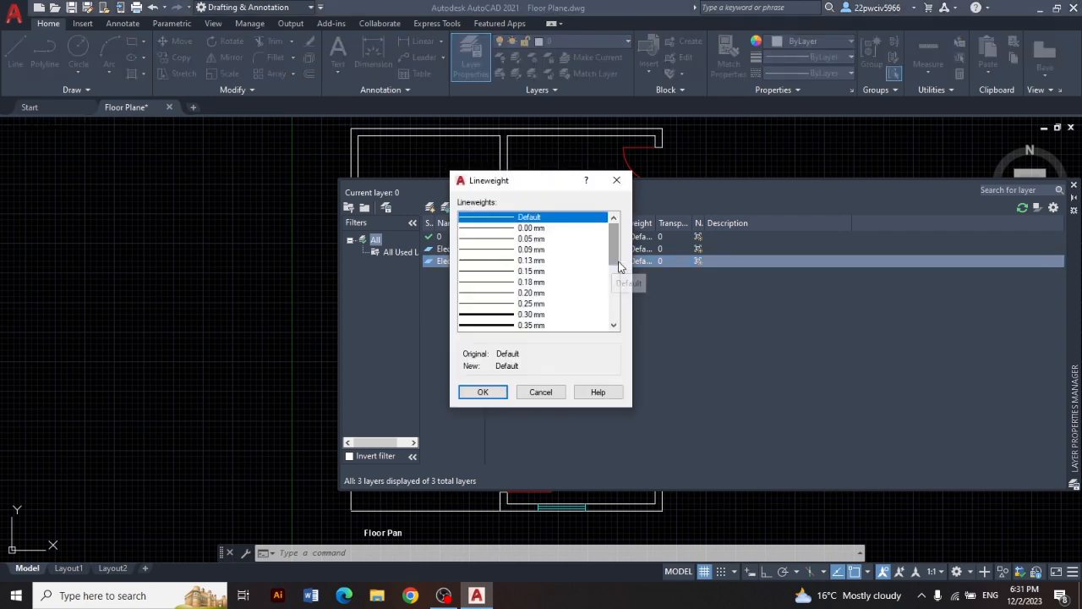
pyautogui.click(616, 180)
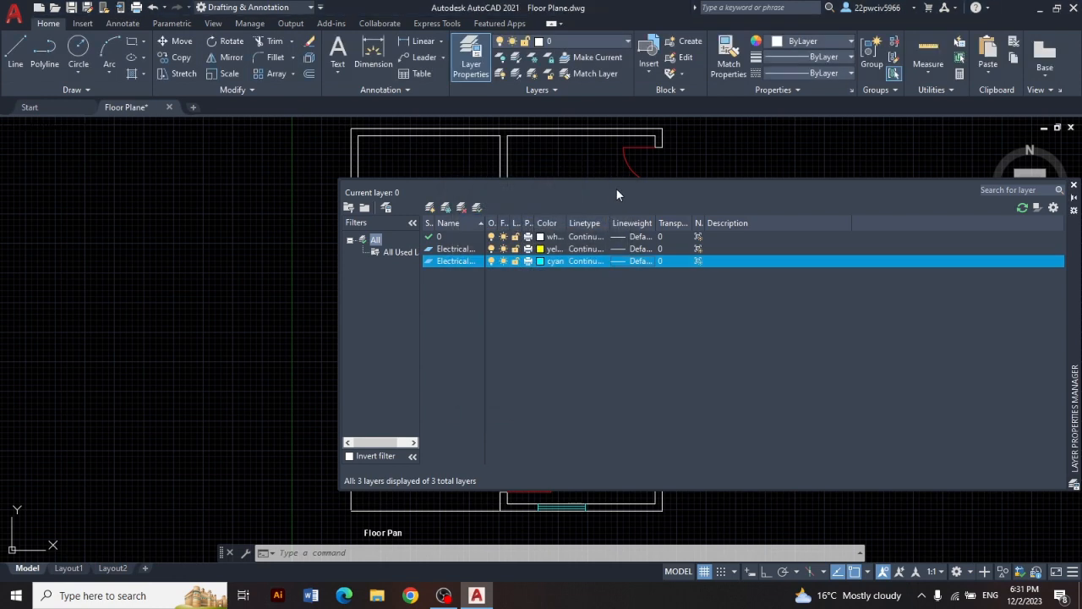
pyautogui.click(583, 264)
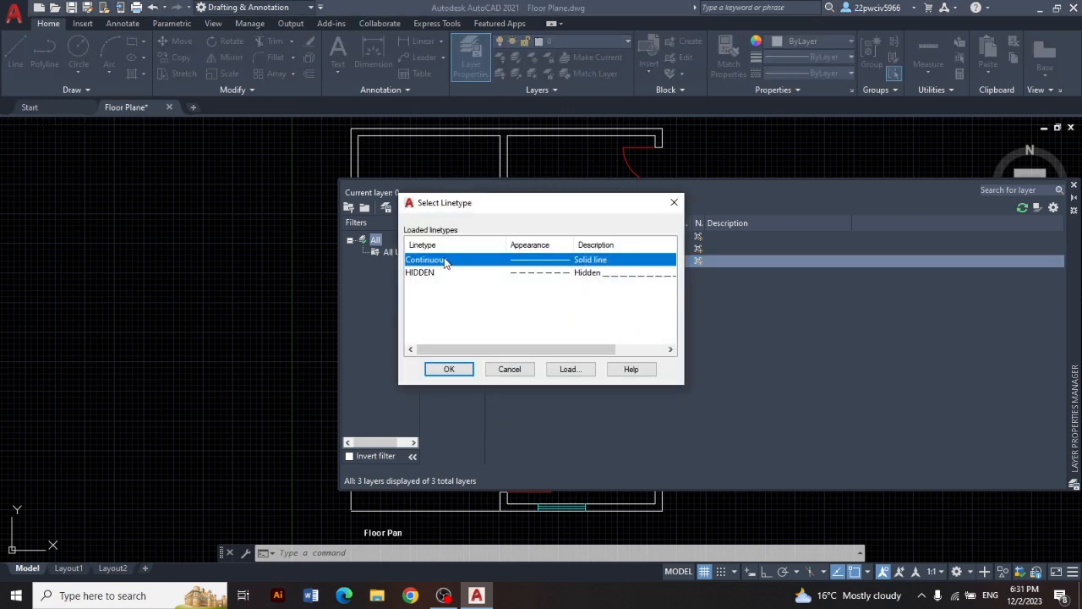
pyautogui.click(431, 274)
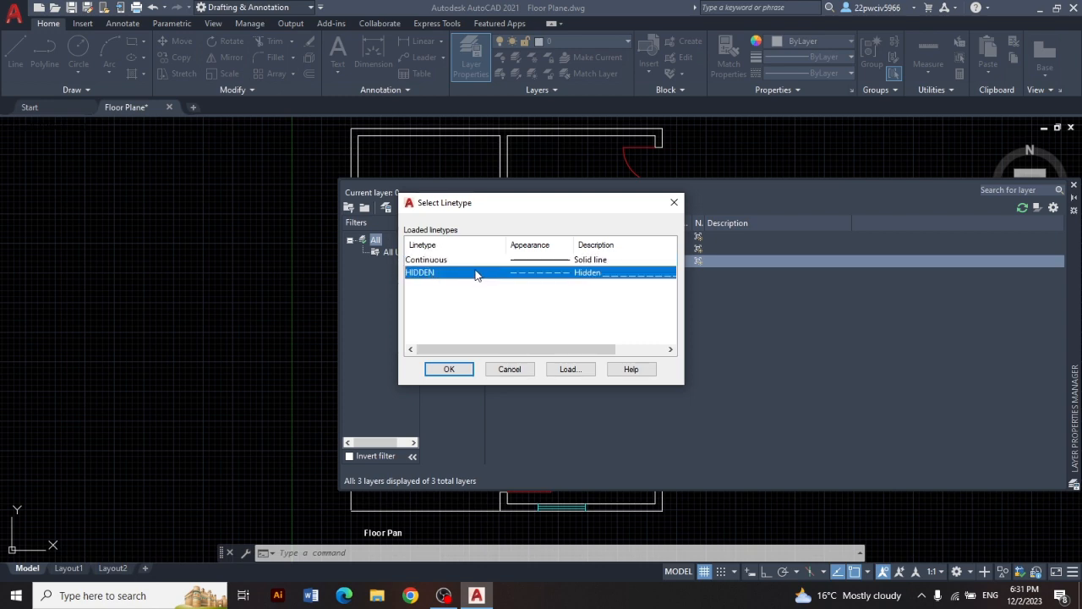
pyautogui.click(572, 370)
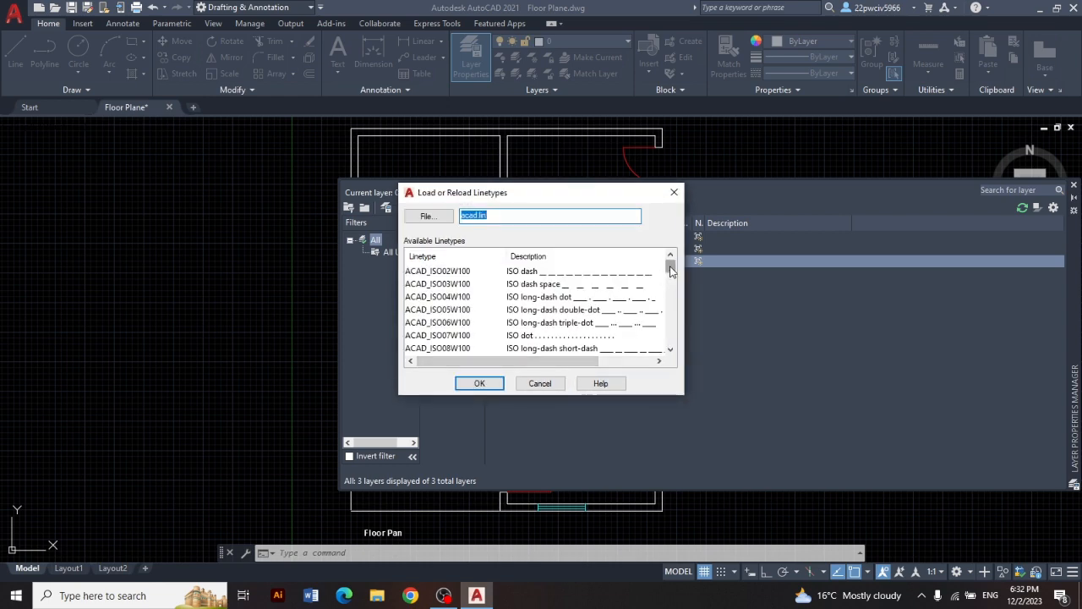
pyautogui.moveTo(670, 266); pyautogui.dragTo(669, 335)
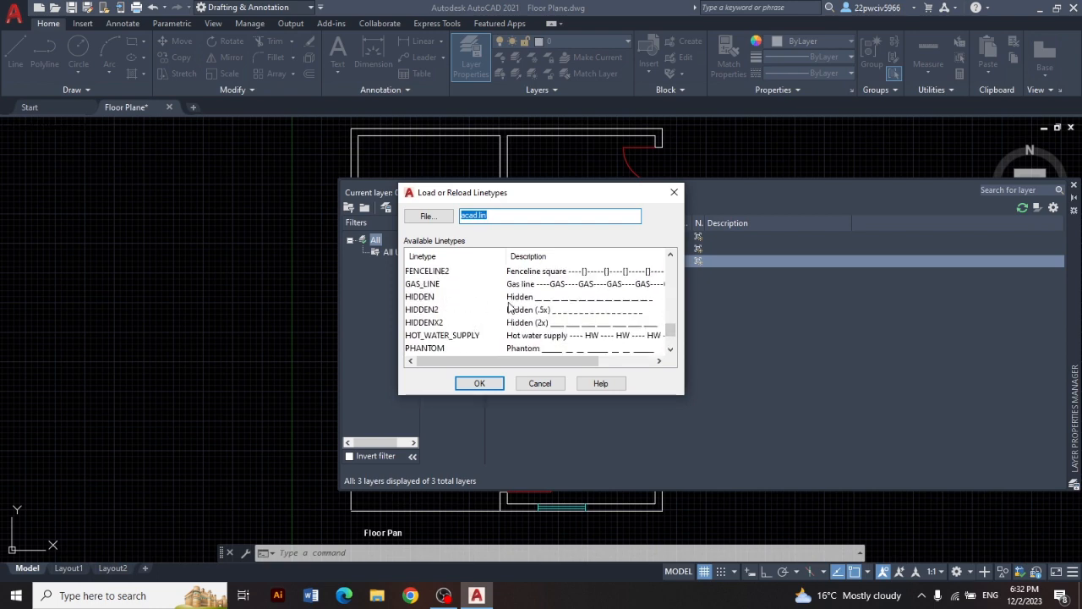
pyautogui.click(541, 300)
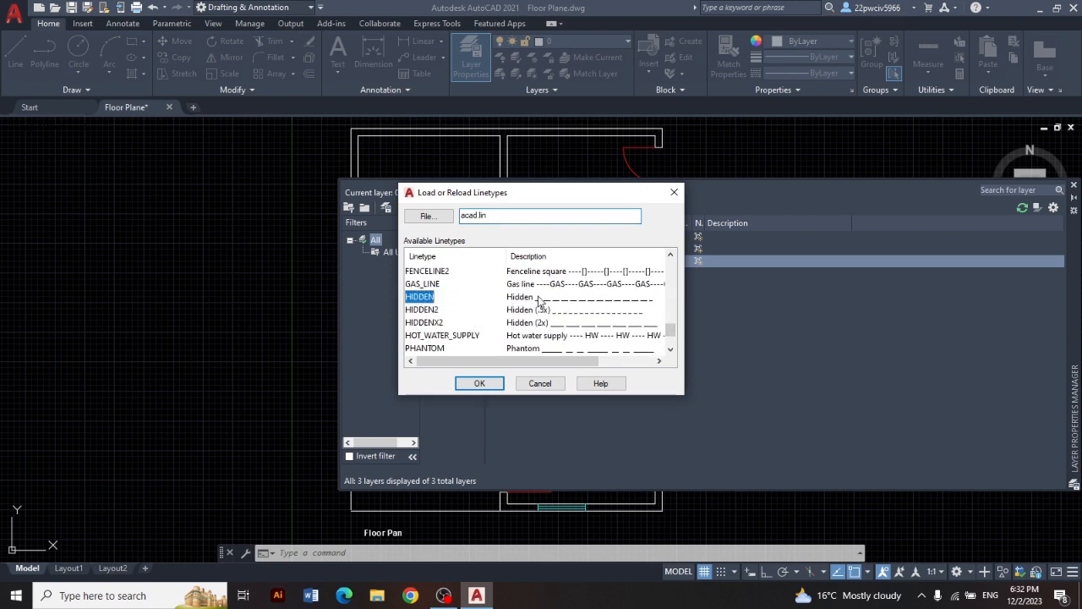
pyautogui.click(480, 385)
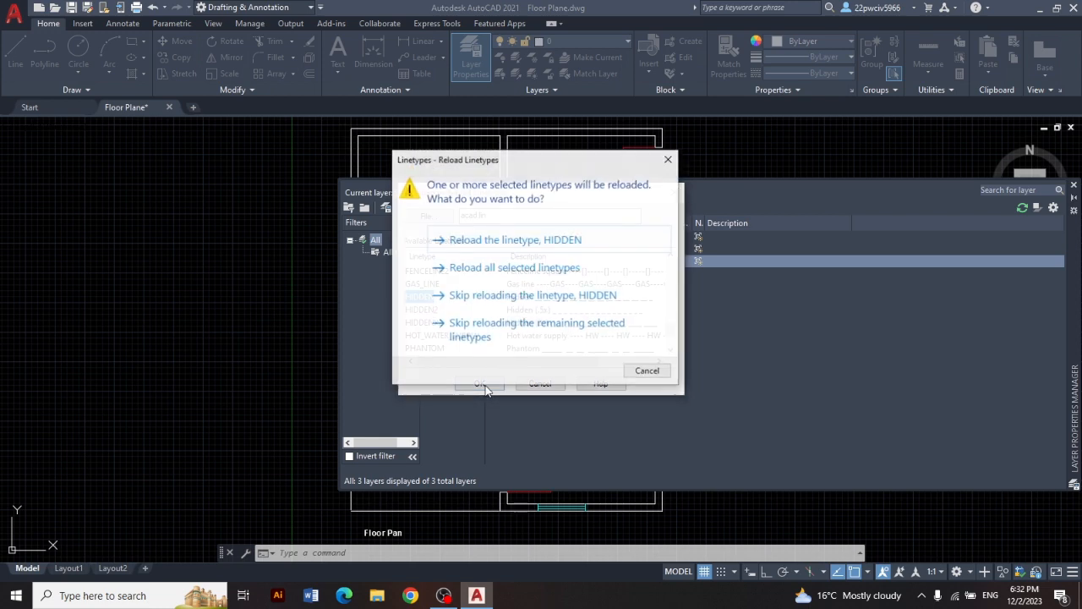
pyautogui.click(525, 241)
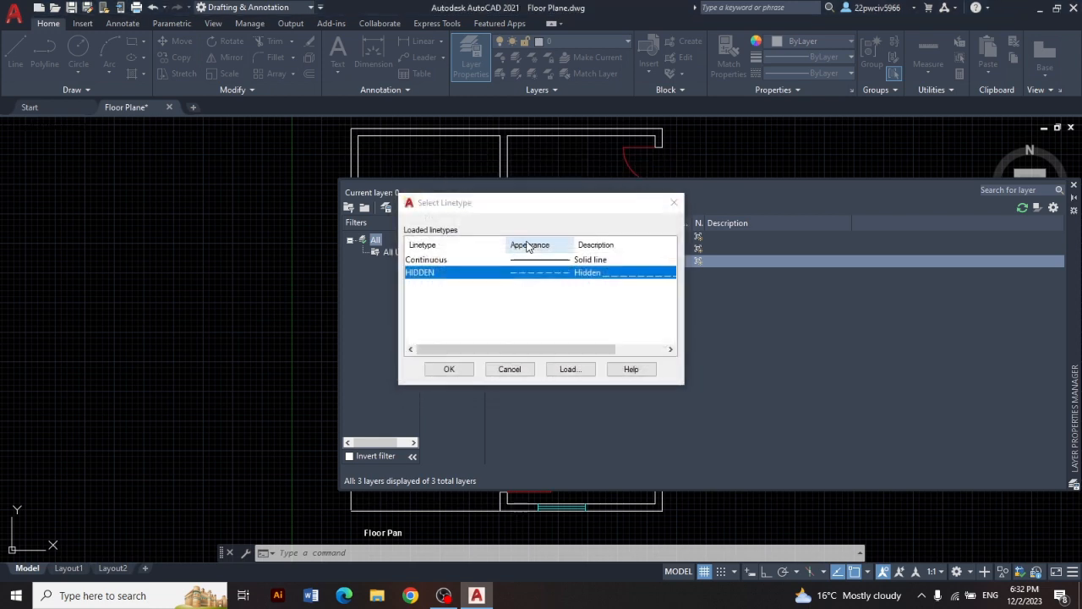
pyautogui.click(449, 370)
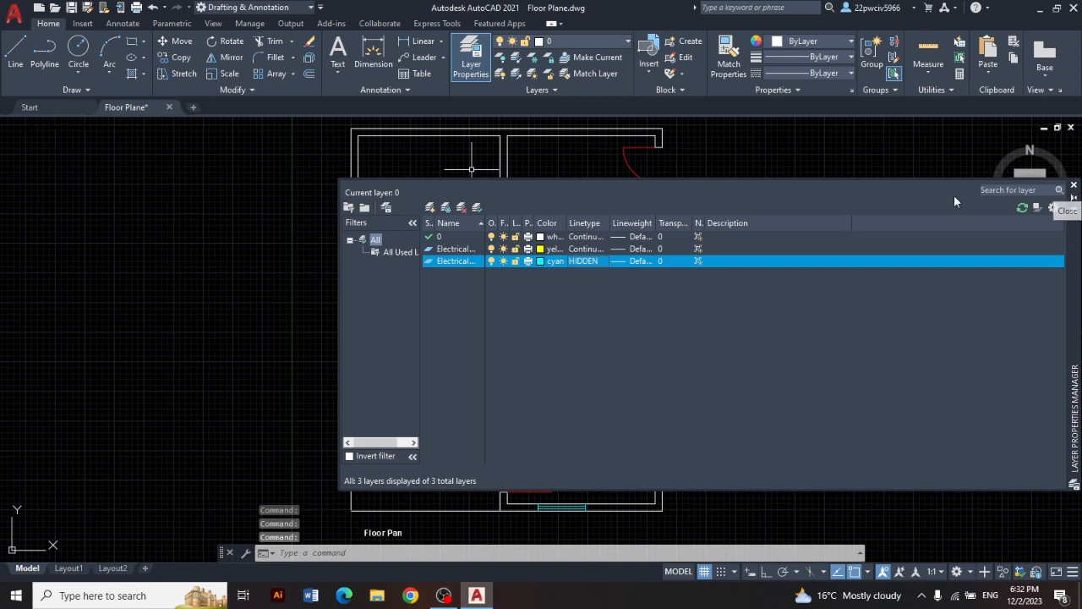
pyautogui.click(1074, 184)
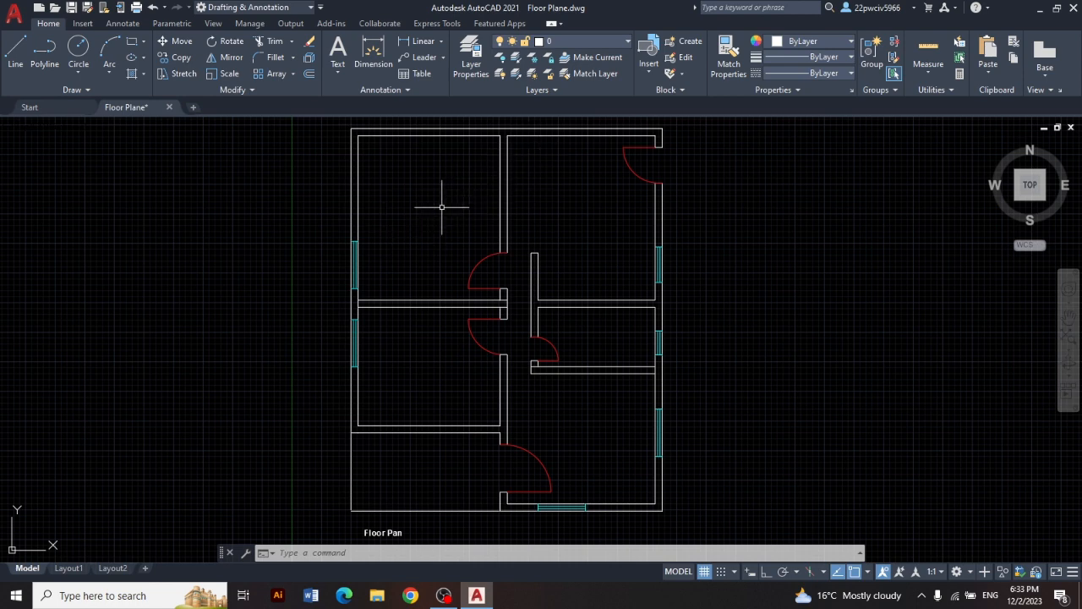
# Step: Make the Electrical Material layer current for drawing beside the floor plan
pyautogui.click(627, 40)
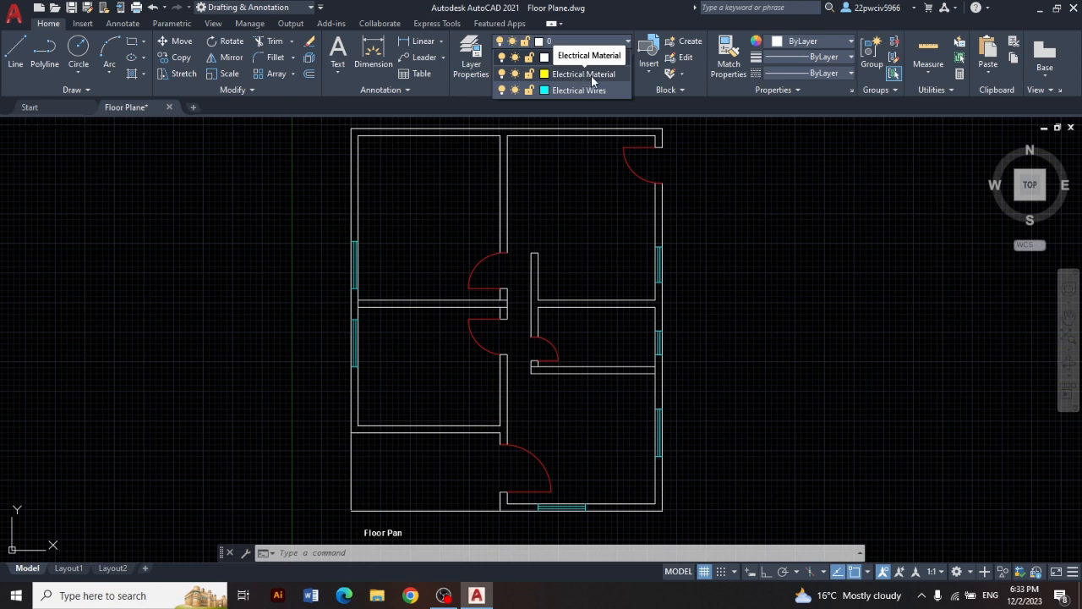
pyautogui.click(586, 74)
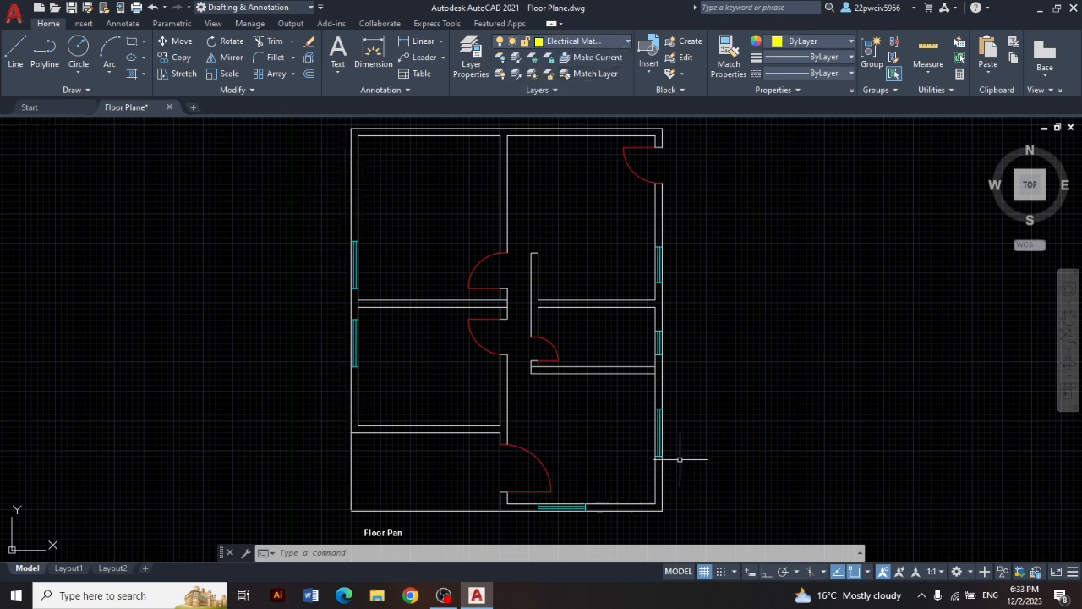
pyautogui.moveTo(734, 456)
pyautogui.mouseDown(button='middle')
pyautogui.moveTo(749, 464)
pyautogui.moveTo(793, 455)
pyautogui.mouseUp(button='middle')
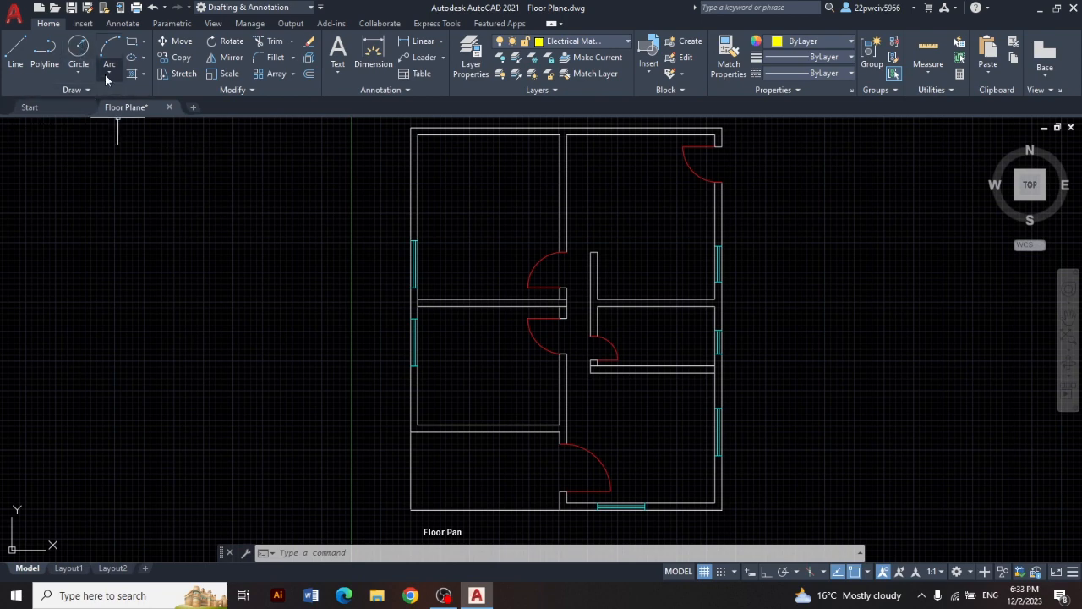
# Step: Draw two concentric circles with radii of about 1.13 and 2.12 in the empty area left of the floor plan
pyautogui.click(79, 47)
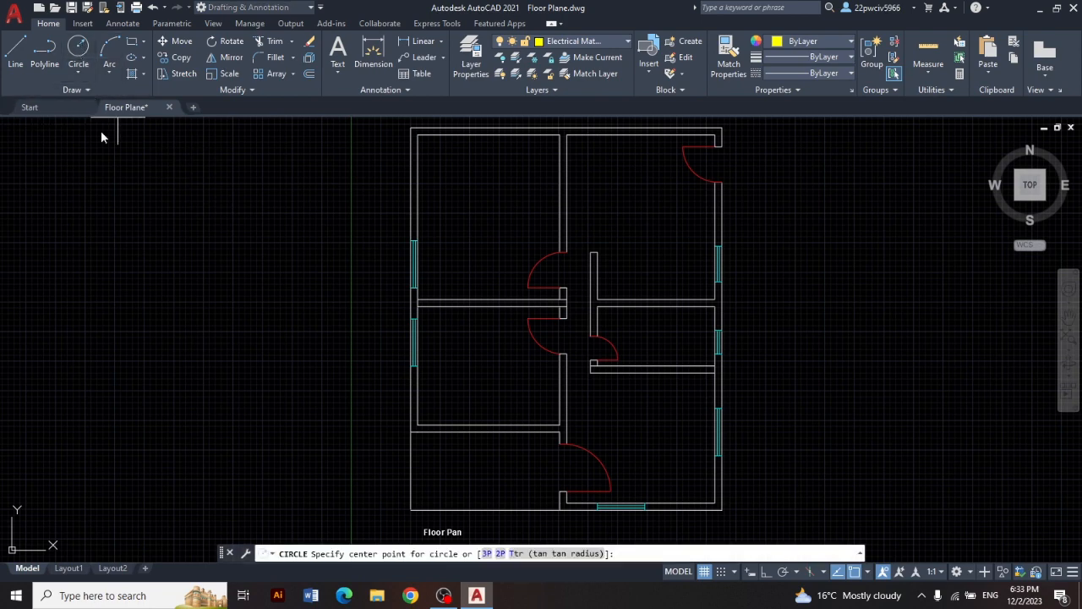
pyautogui.click(133, 284)
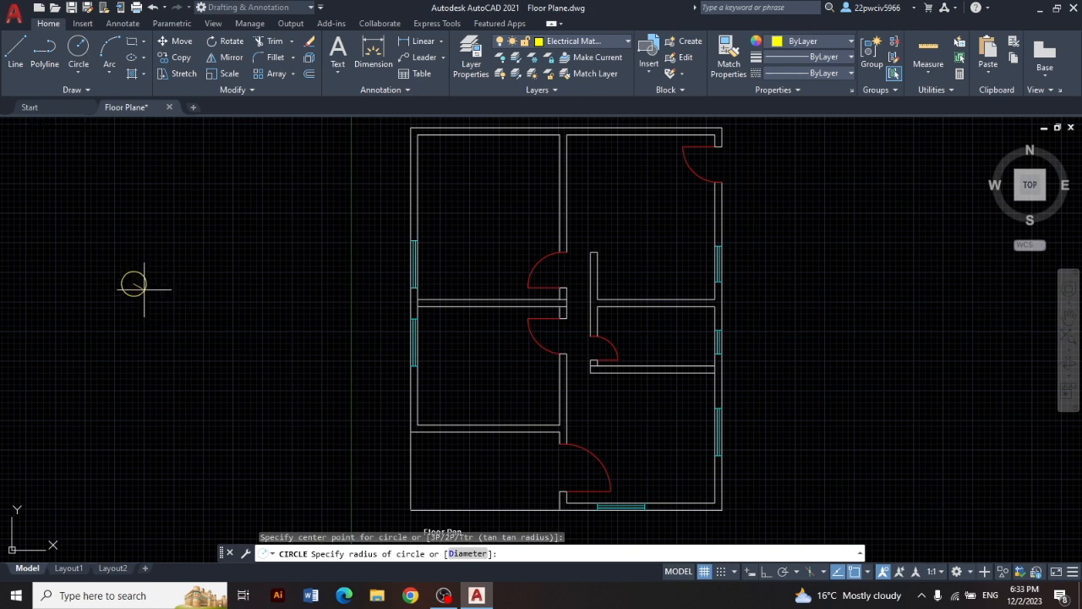
pyautogui.click(145, 289)
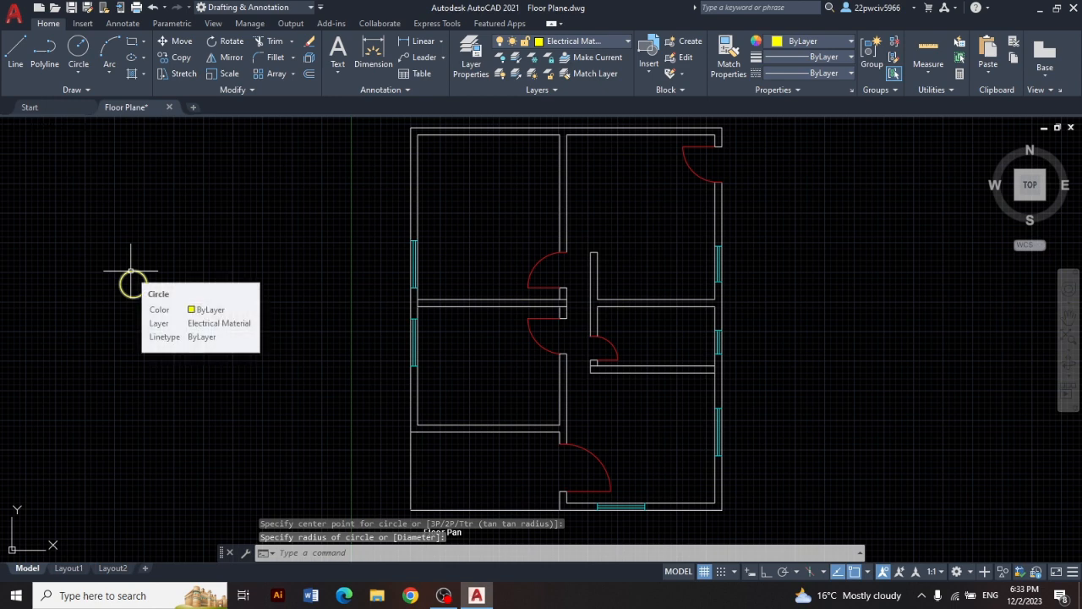
pyautogui.press('Return')
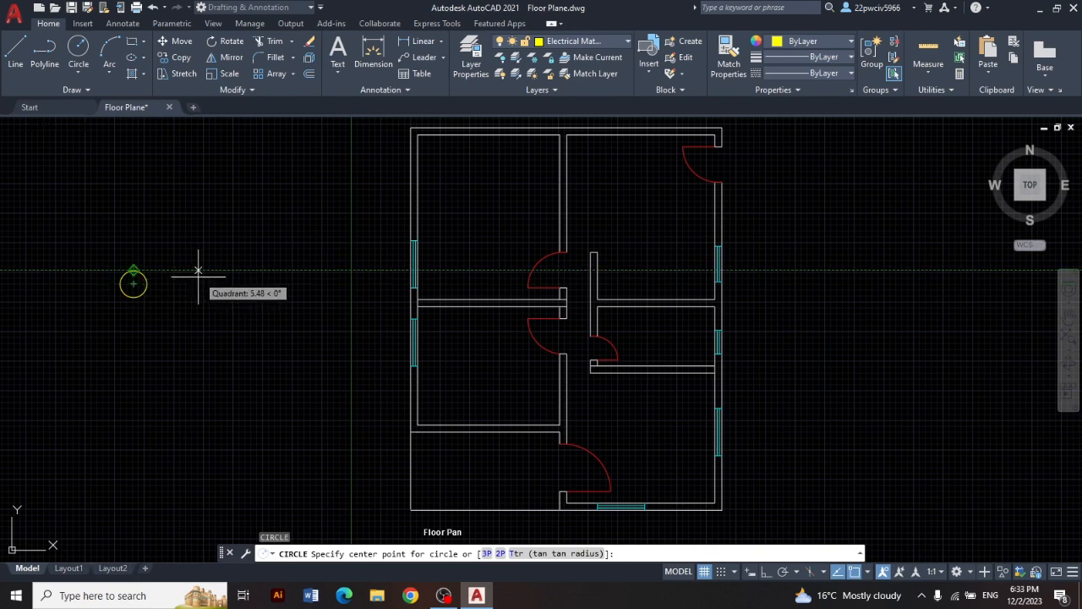
pyautogui.click(133, 284)
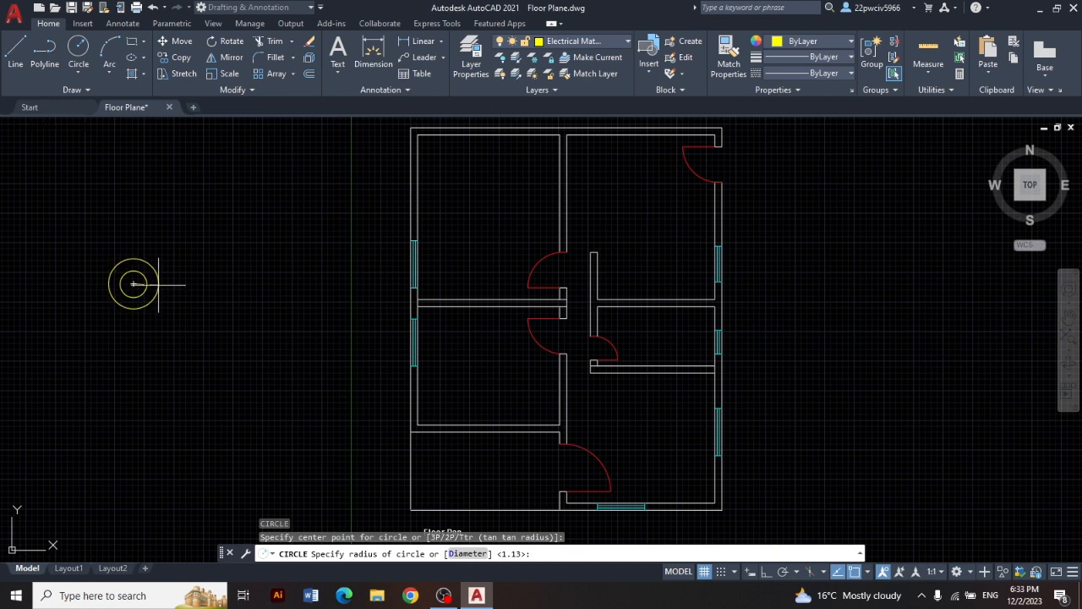
pyautogui.click(158, 284)
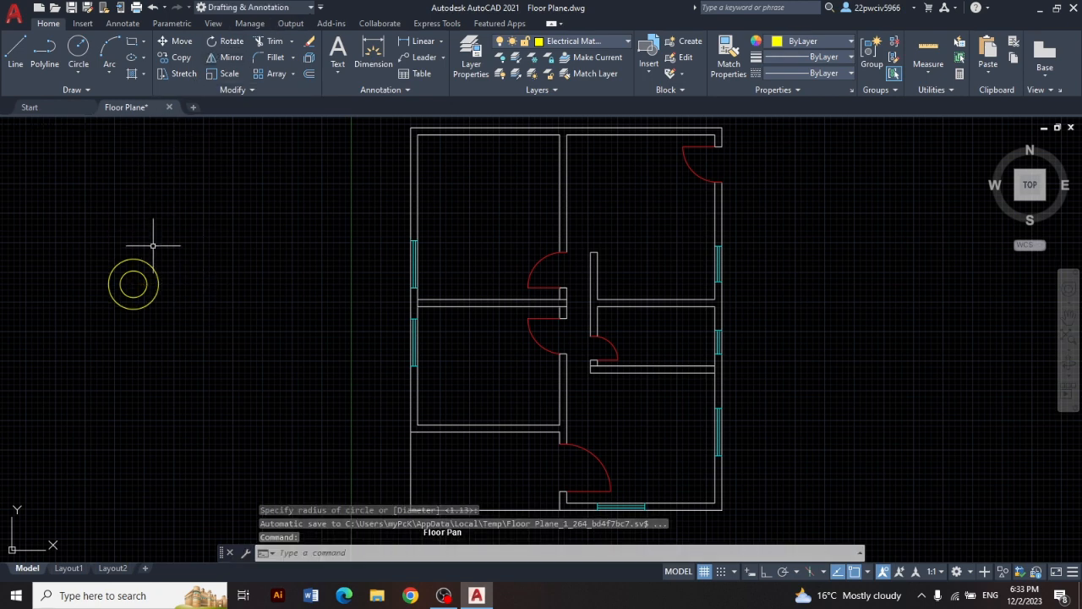
# Step: Move the larger circle about 16.79 units horizontally to the right of the smaller one, with ortho on
pyautogui.click(179, 42)
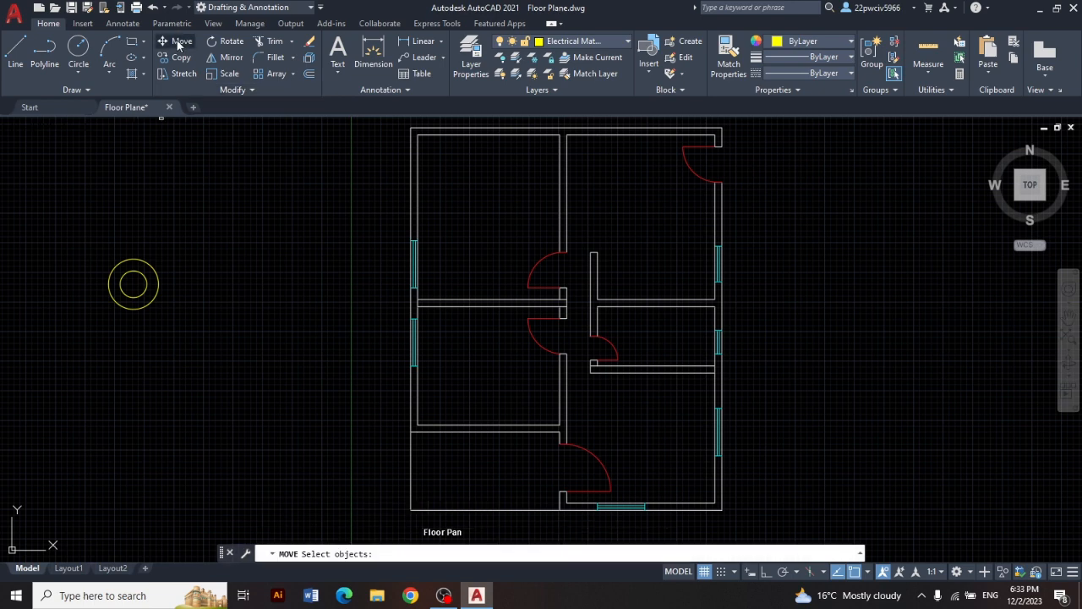
pyautogui.click(153, 266)
pyautogui.press('Return')
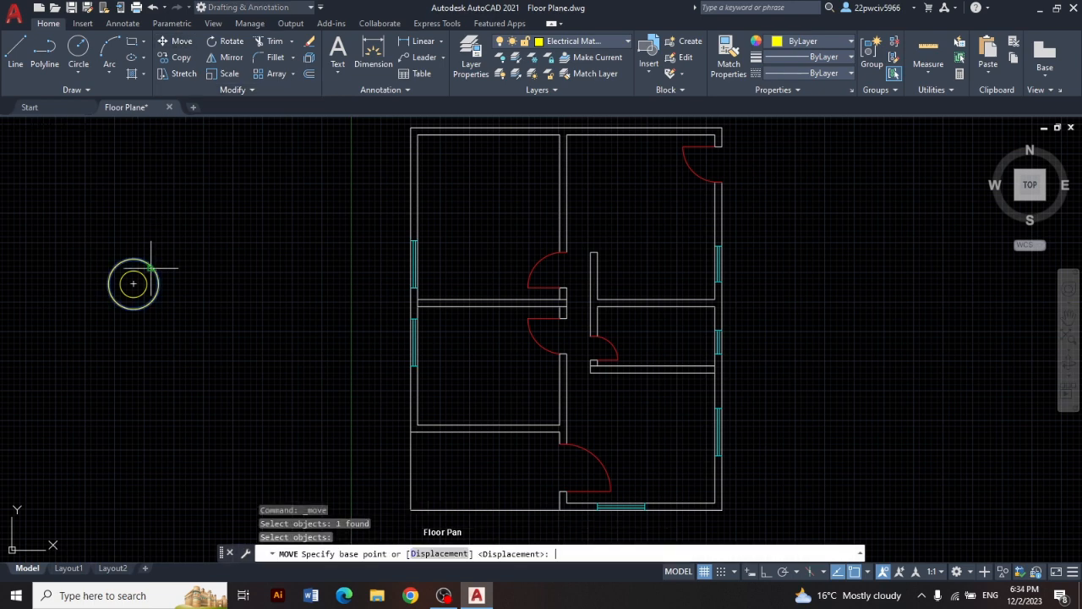
pyautogui.click(132, 283)
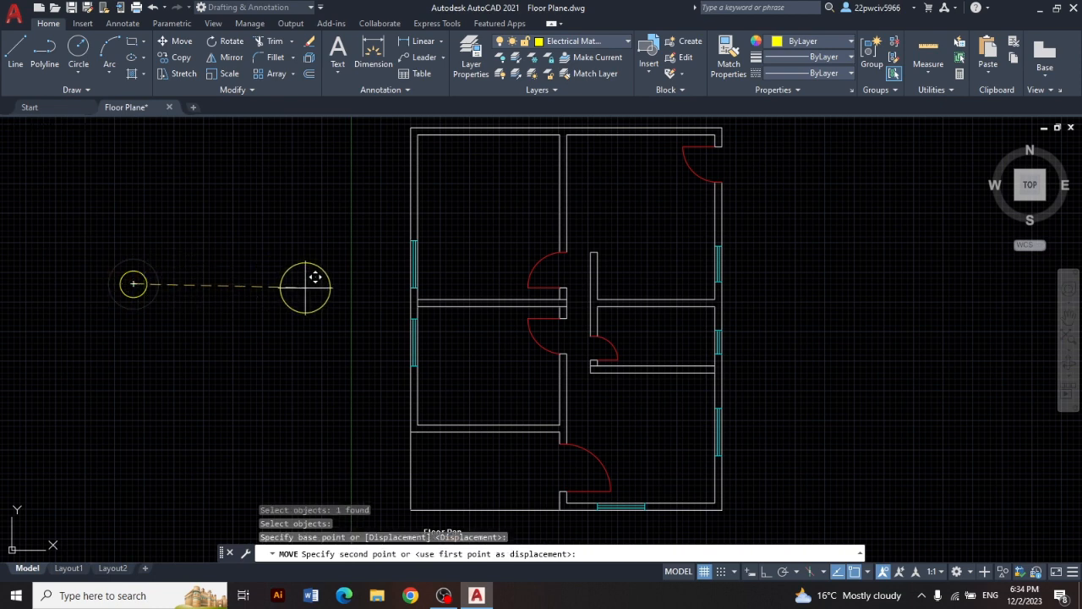
pyautogui.press('F8')
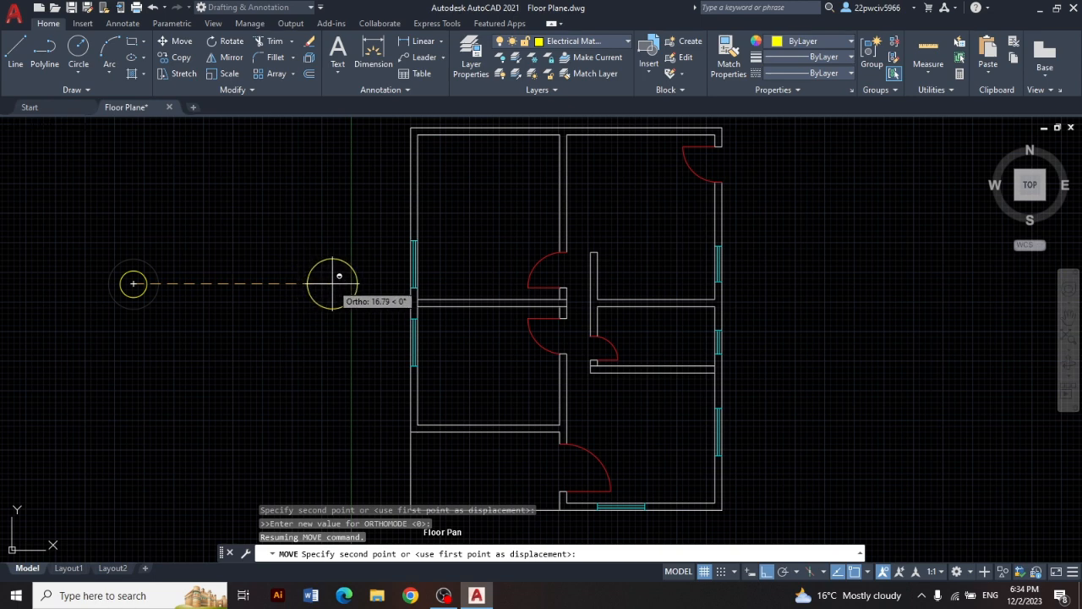
pyautogui.click(332, 284)
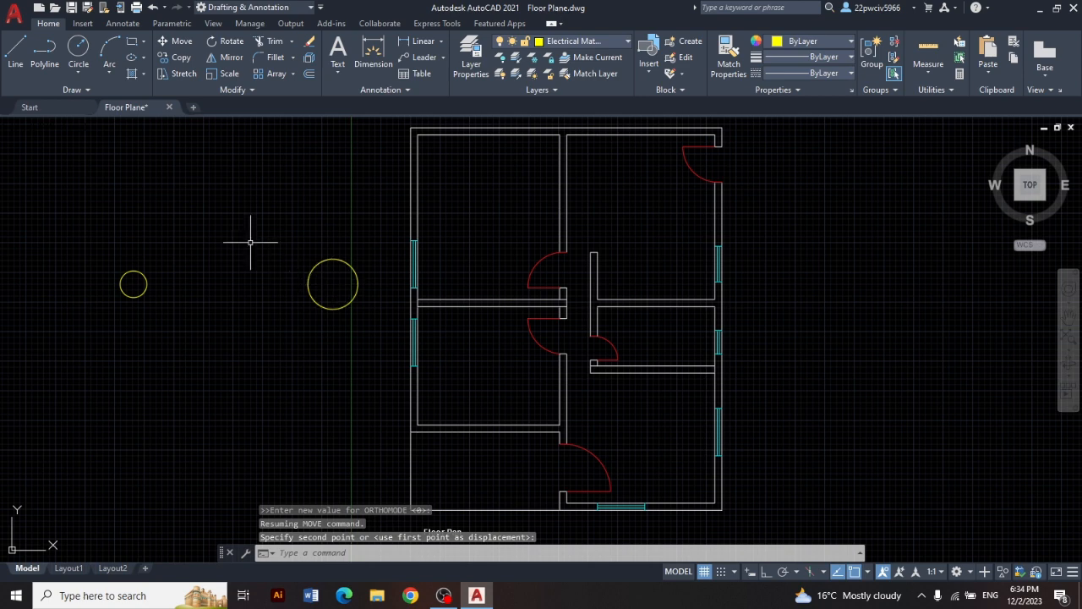
# Step: Check in the drafting settings that object snap and all its snap modes are enabled
pyautogui.click(15, 52)
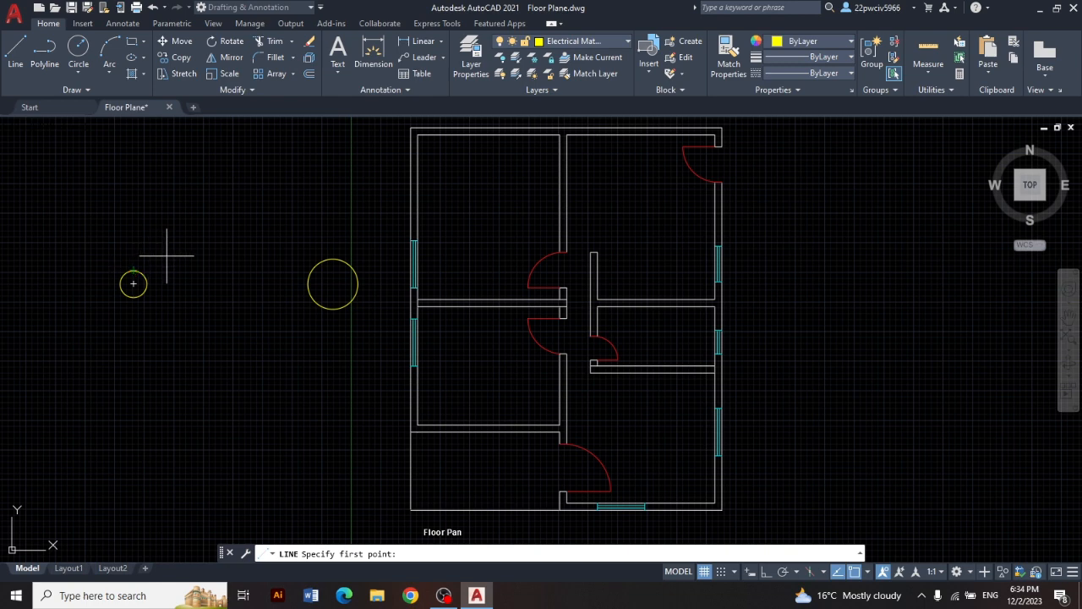
pyautogui.press('Escape')
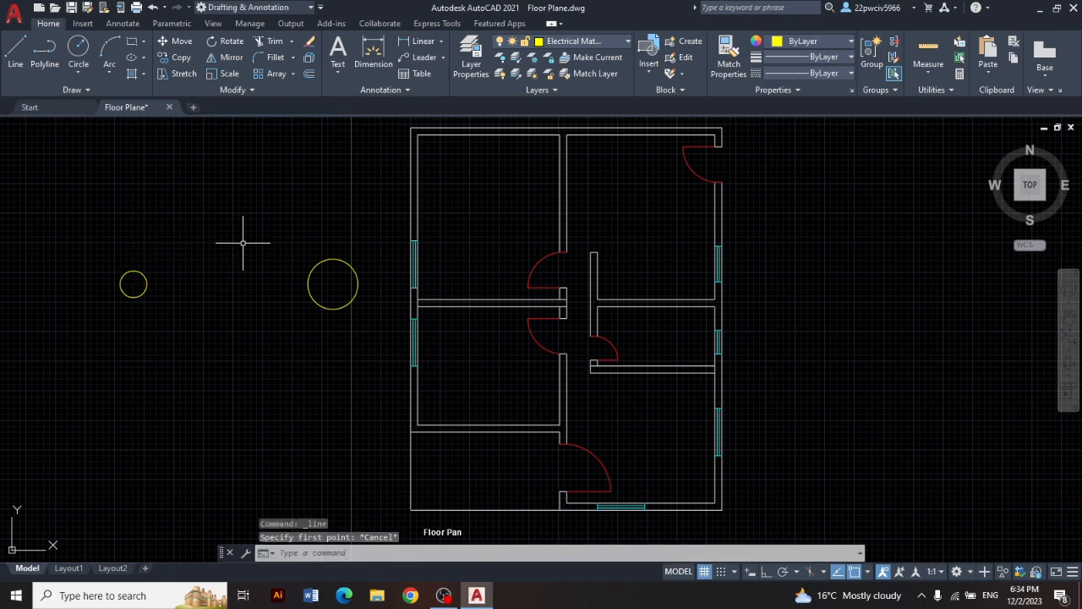
pyautogui.click(734, 572)
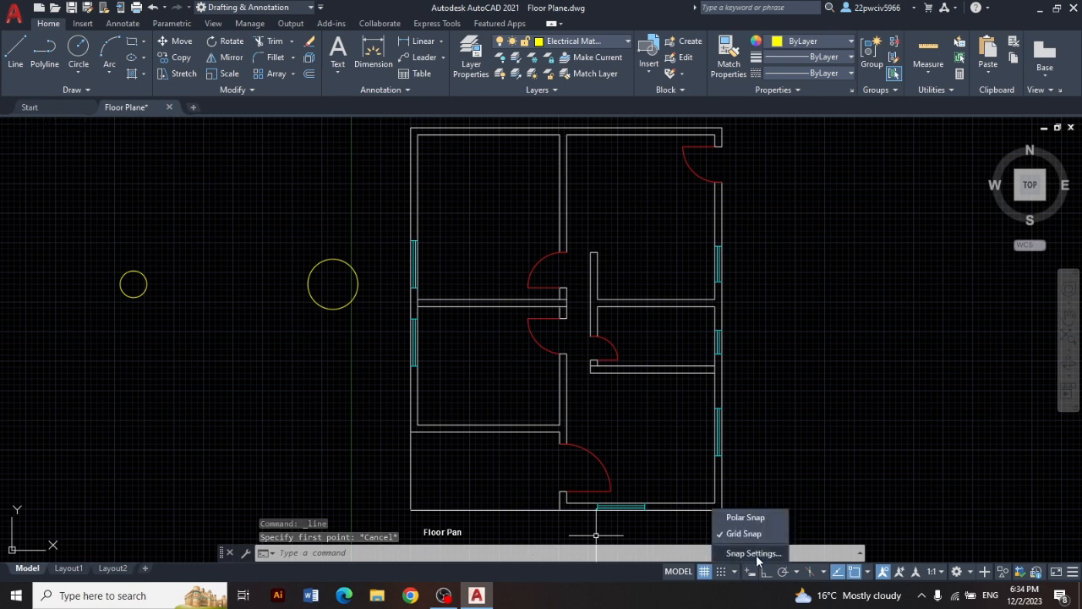
pyautogui.click(758, 555)
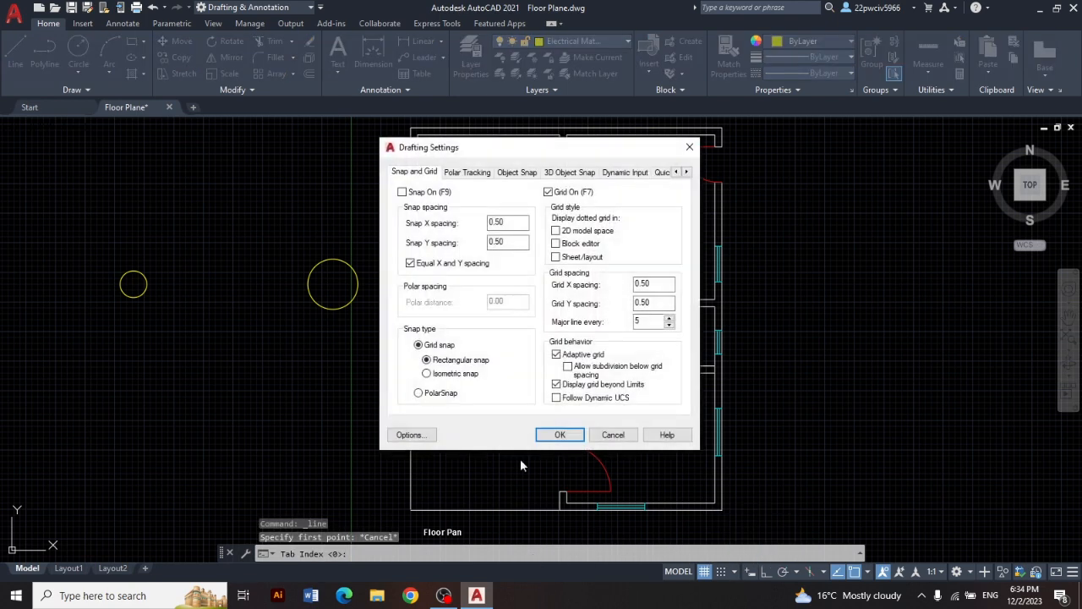
pyautogui.click(522, 173)
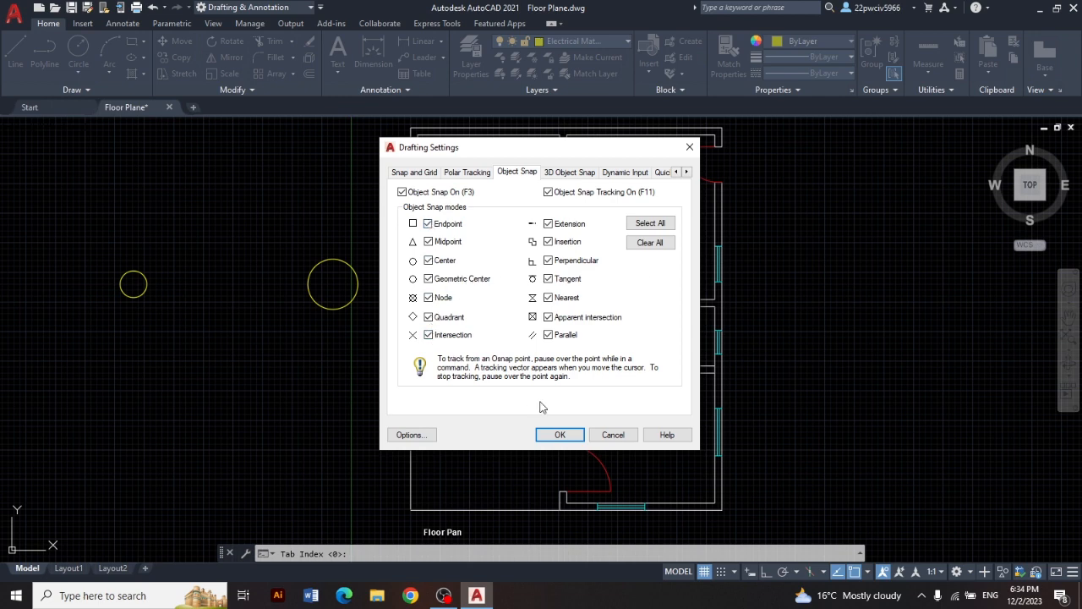
pyautogui.click(560, 435)
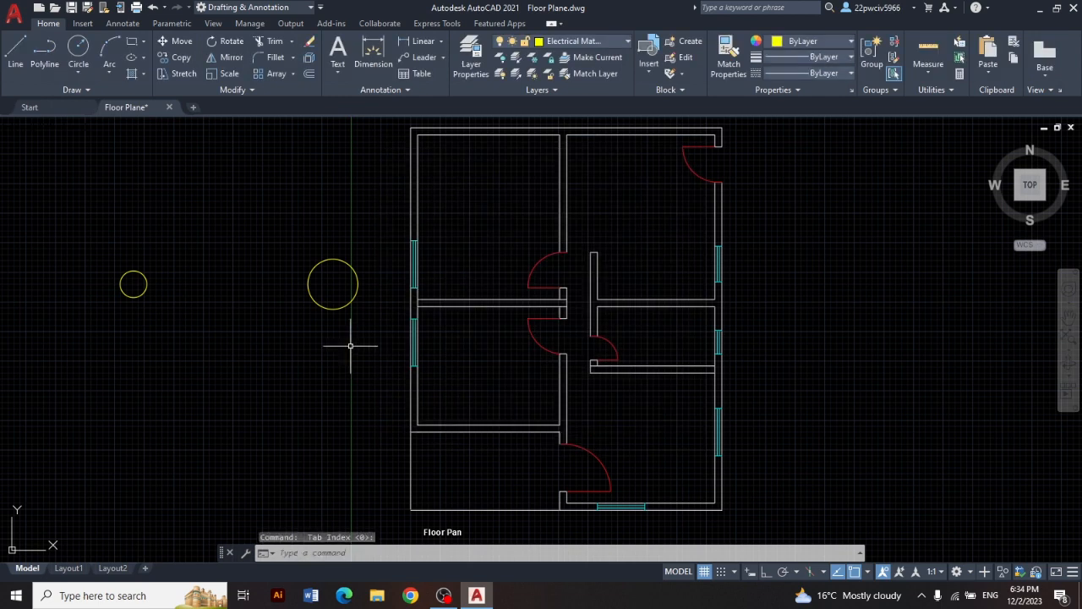
# Step: Connect the two circles with straight lines between their top quadrants and between their bottom quadrants
pyautogui.click(16, 52)
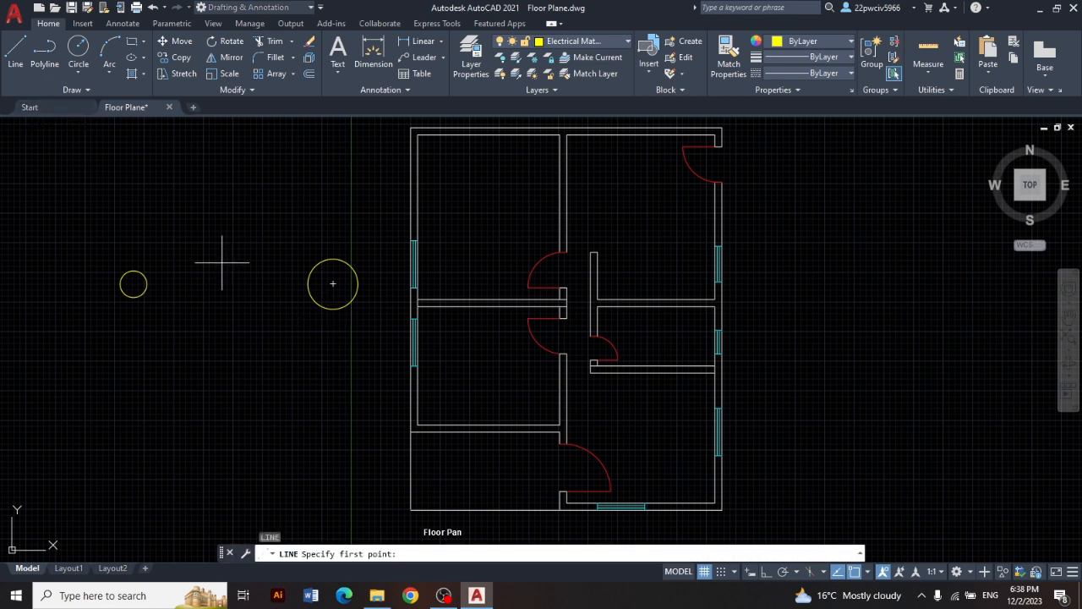
pyautogui.click(133, 271)
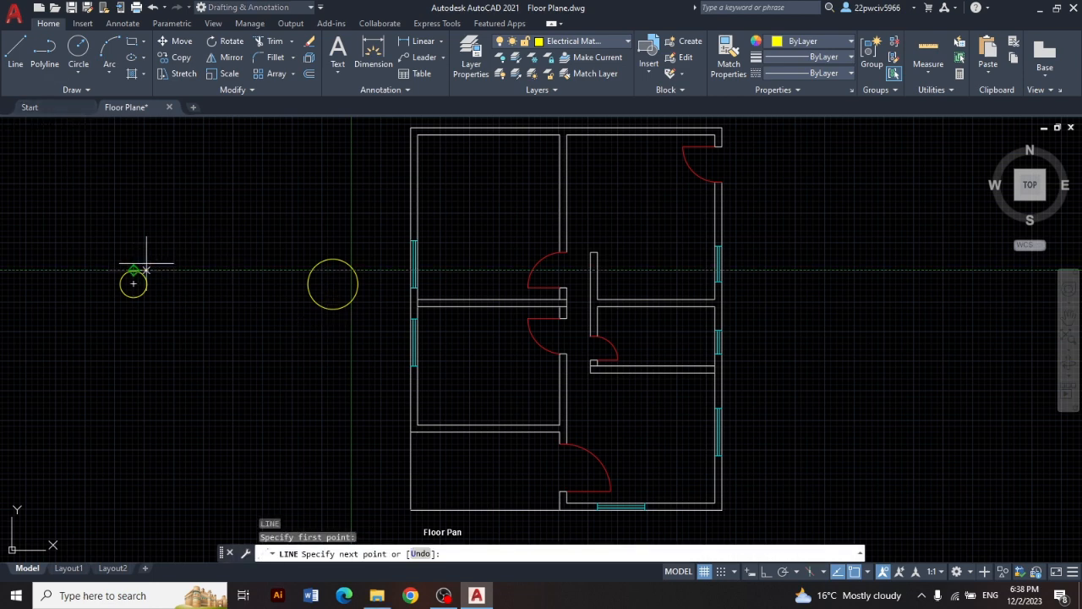
pyautogui.click(332, 260)
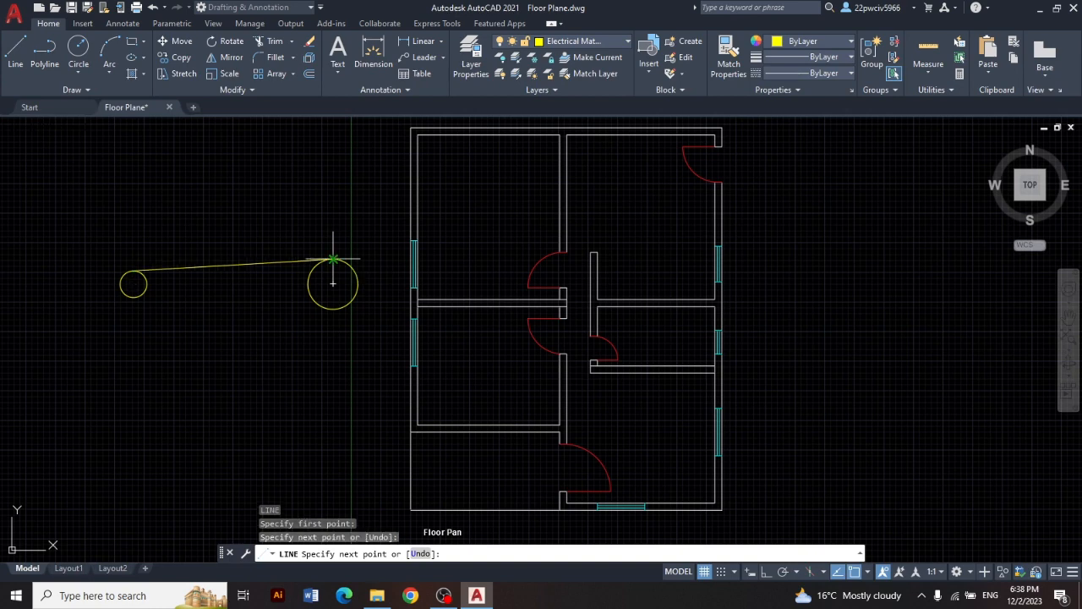
pyautogui.press('Return')
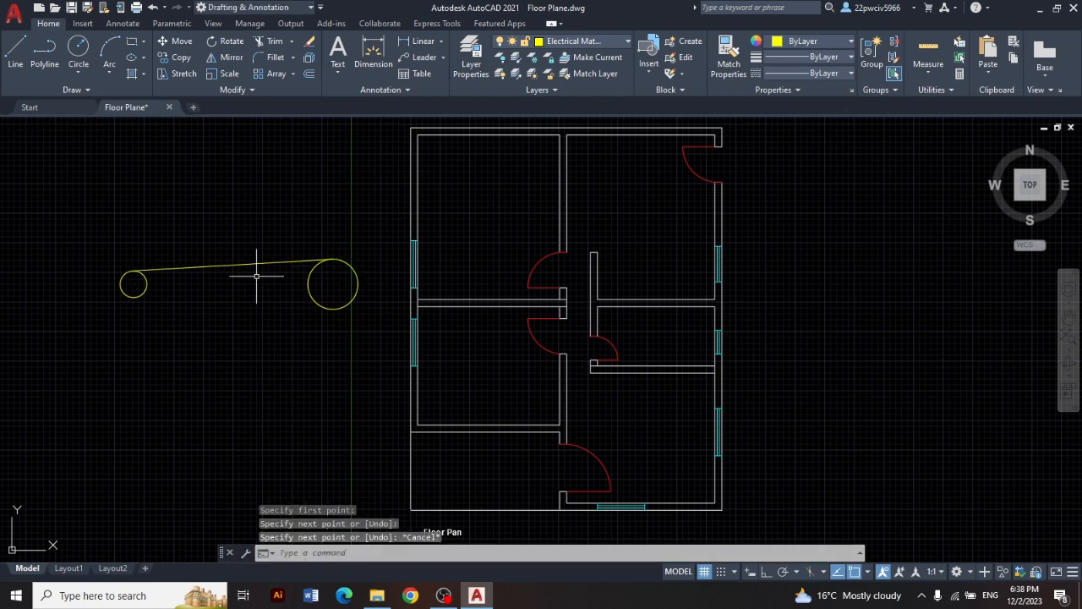
pyautogui.press('Return')
pyautogui.click(132, 297)
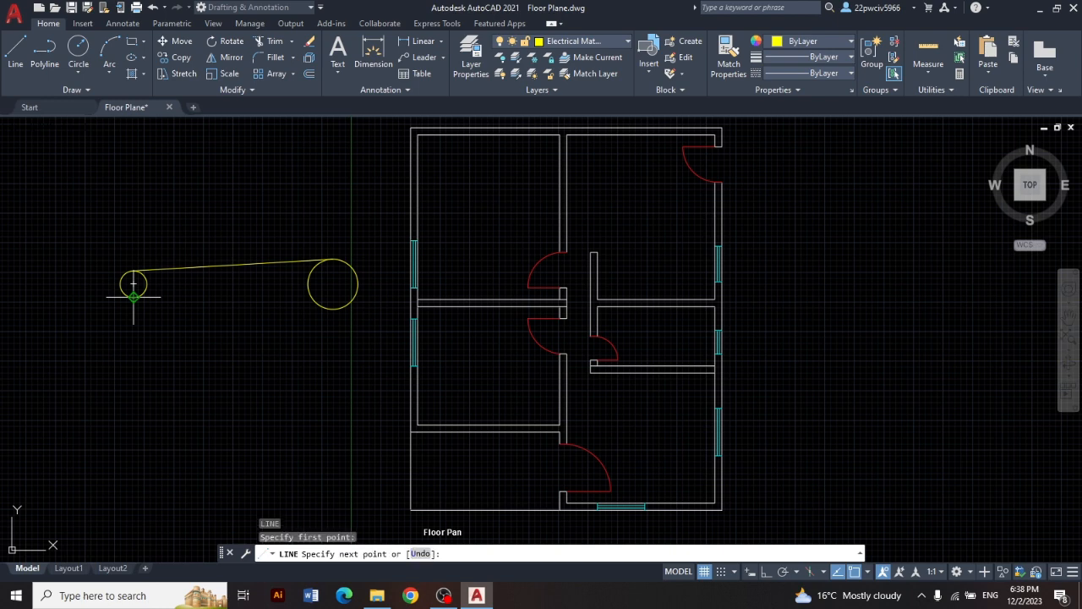
pyautogui.click(329, 307)
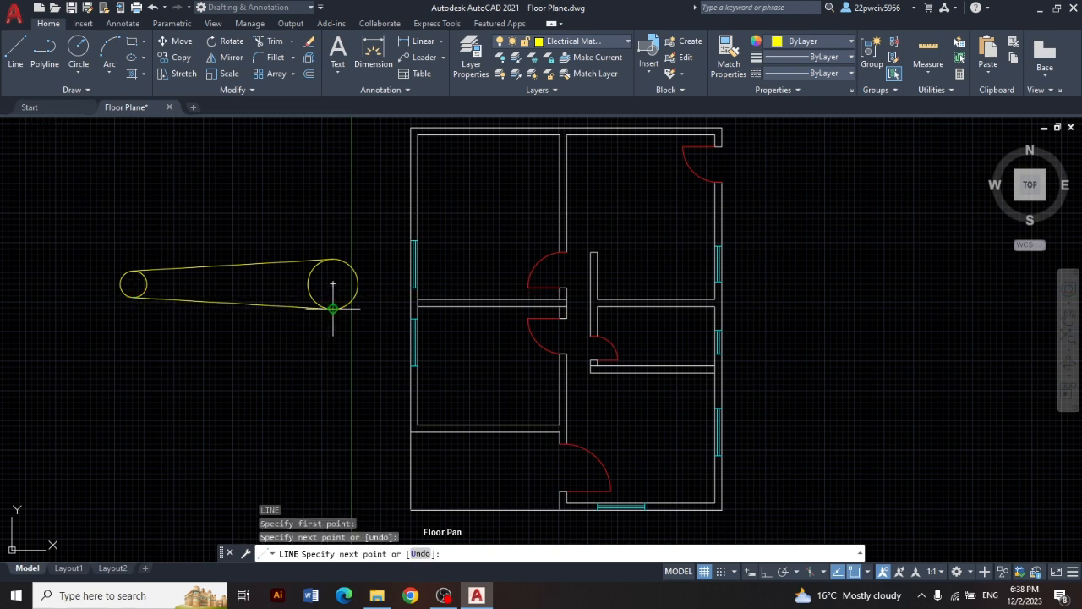
pyautogui.press('Escape')
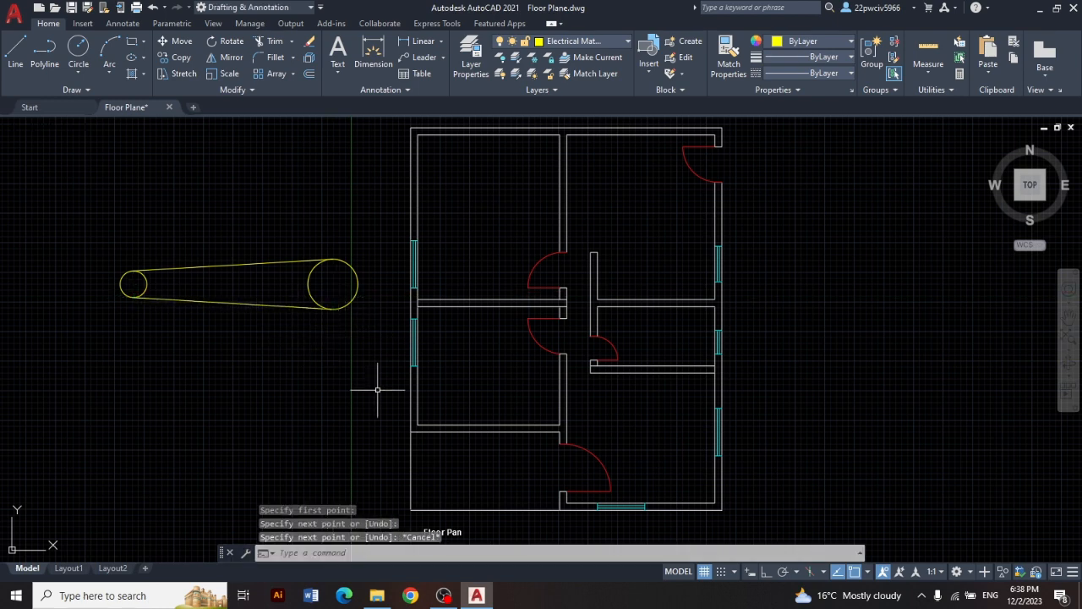
# Step: Trim away the inner arcs of both circles to leave a closed, tapered fan-blade outline with rounded ends
pyautogui.click(272, 43)
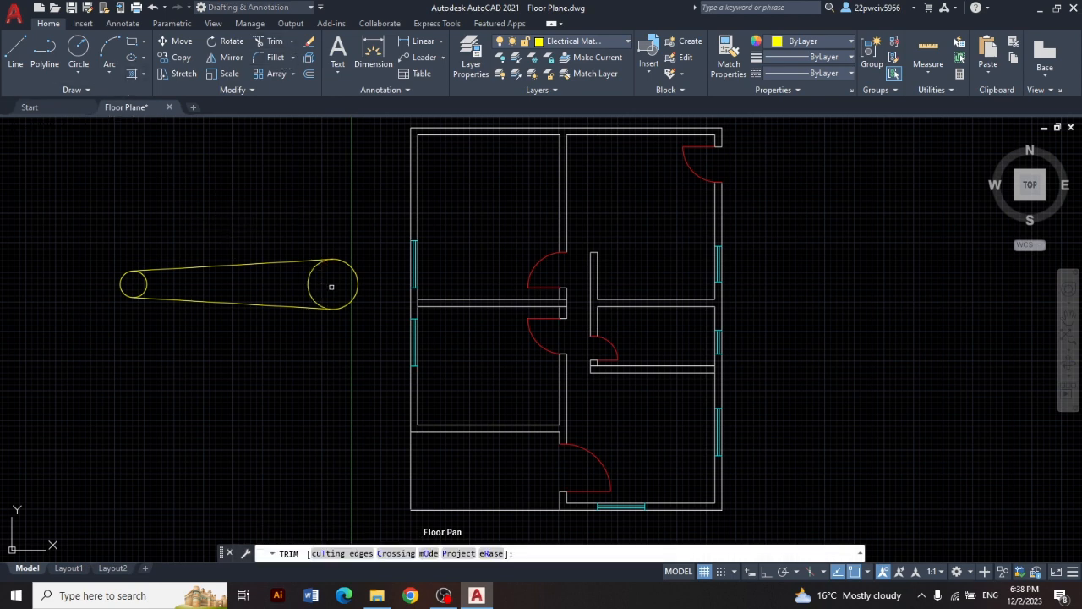
pyautogui.moveTo(331, 286); pyautogui.dragTo(293, 286)
pyautogui.moveTo(178, 279); pyautogui.dragTo(138, 285)
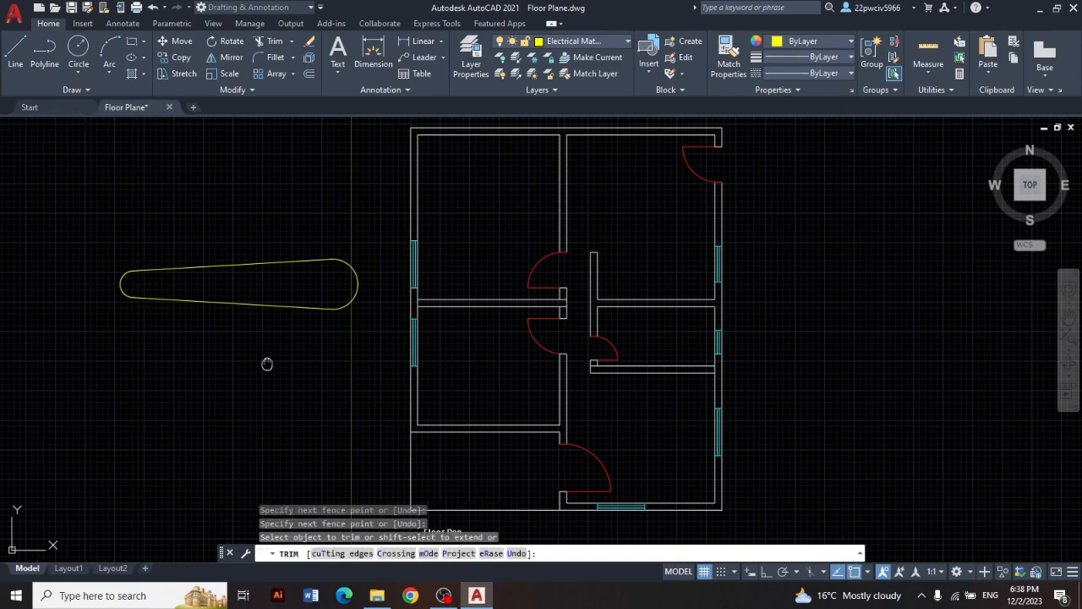
# Step: Draw a circle just left of the tapered outline's narrow end, slightly larger than its wide rounded end
pyautogui.moveTo(267, 363); pyautogui.dragTo(370, 372, button='middle')
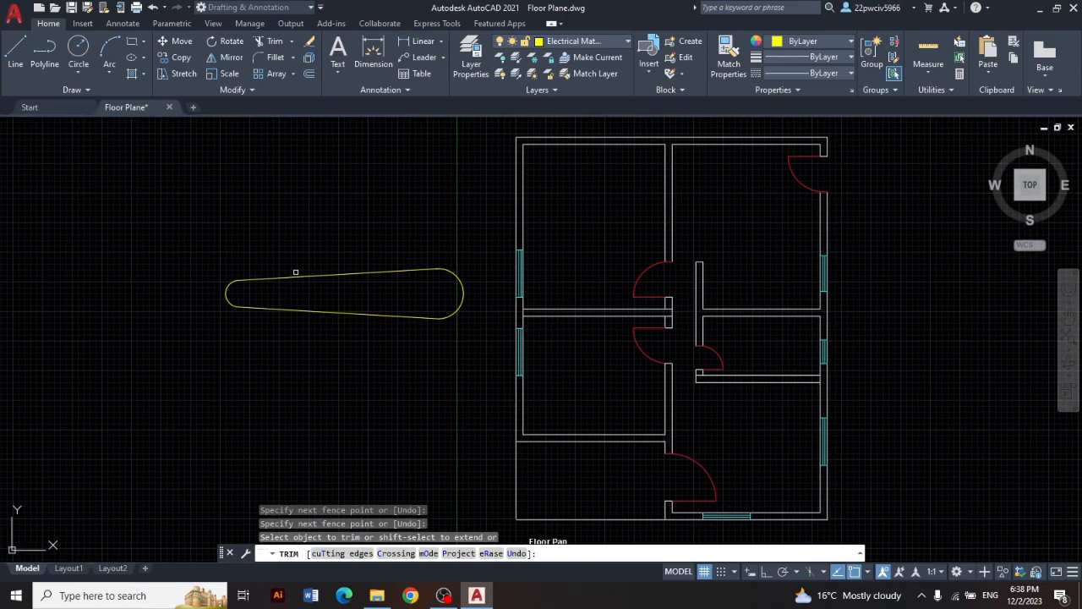
pyautogui.click(80, 56)
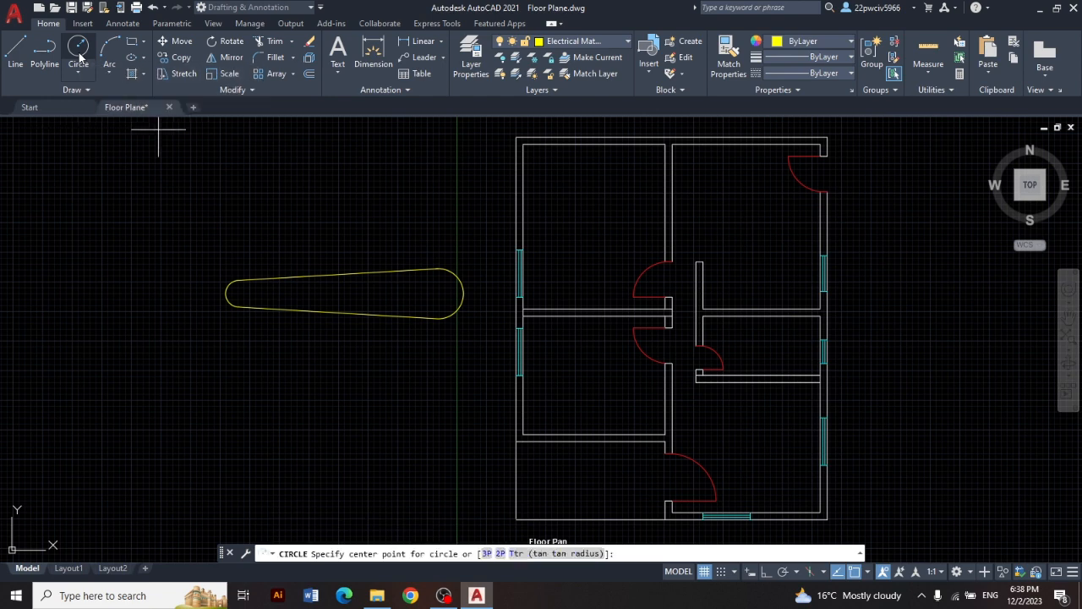
pyautogui.click(165, 288)
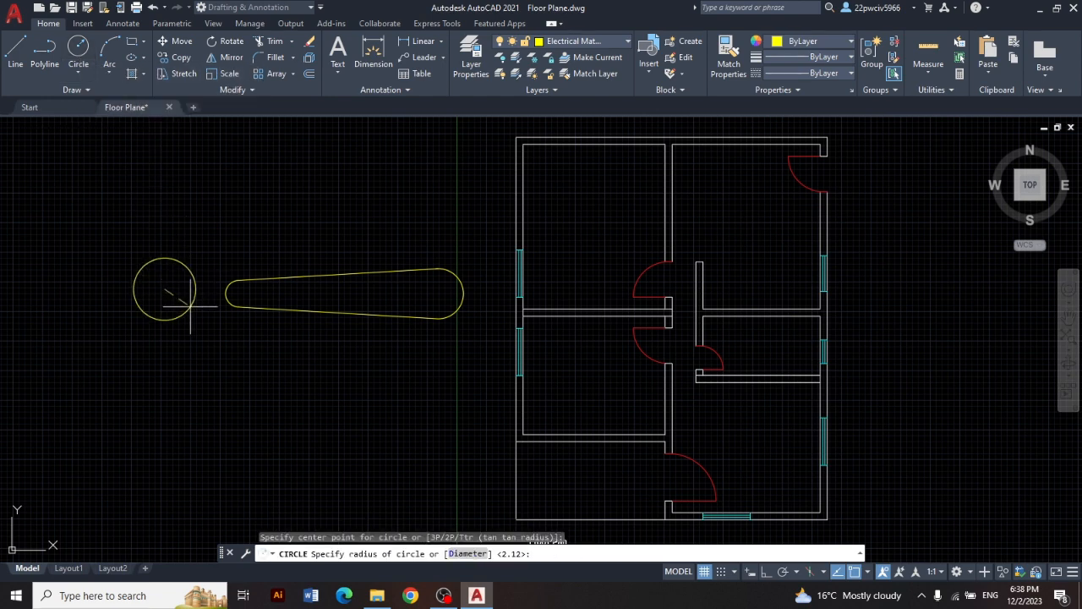
pyautogui.click(191, 308)
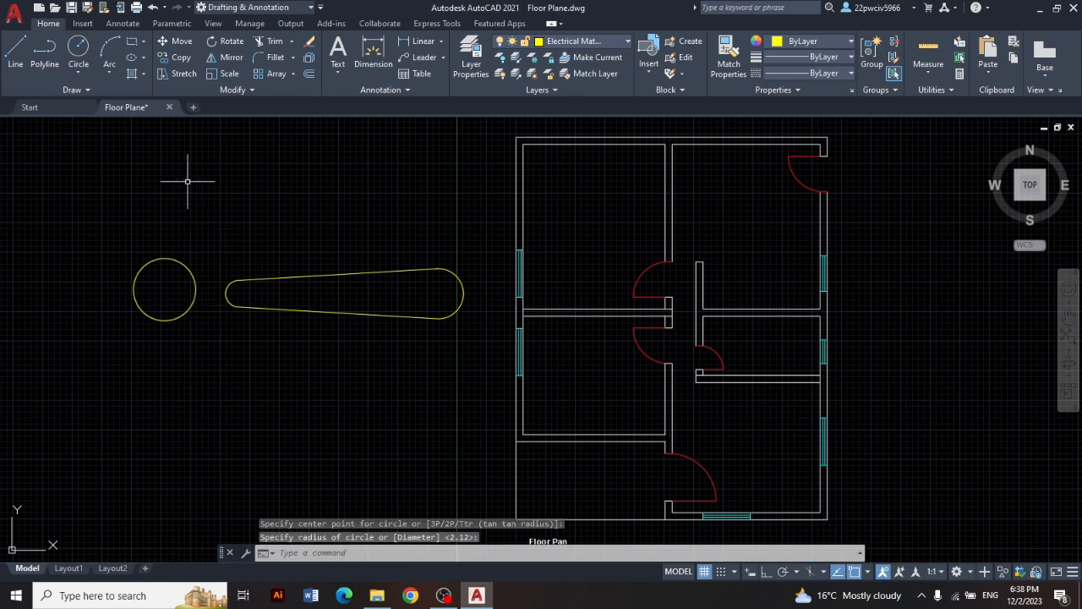
pyautogui.click(240, 255)
pyautogui.click(466, 331)
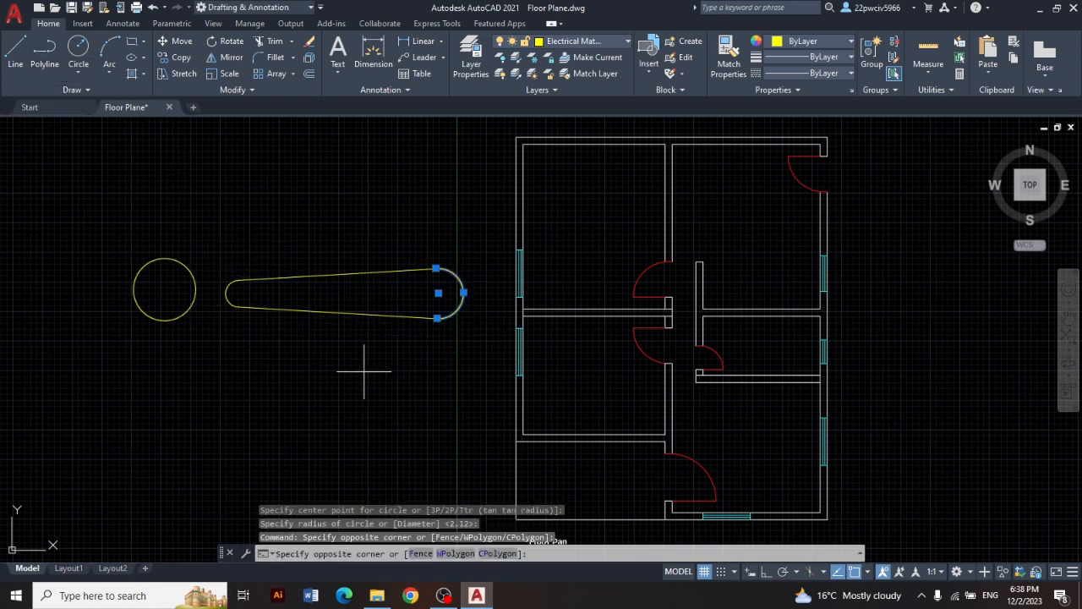
pyautogui.press('Escape')
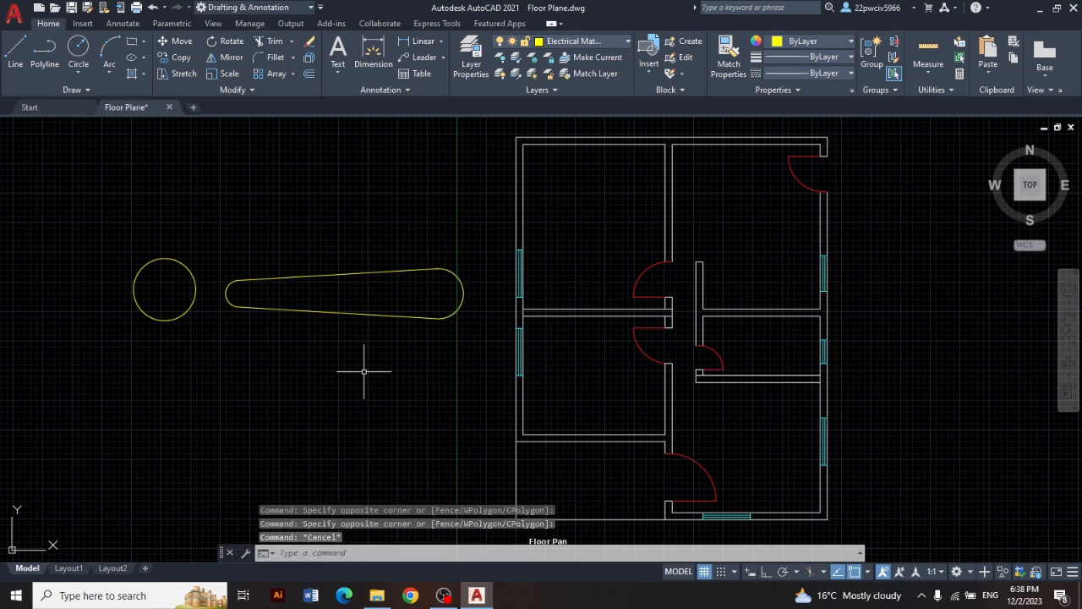
# Step: Join the lines and arcs of the tapered fan-blade outline into a single polyline
pyautogui.click(468, 388)
pyautogui.click(263, 248)
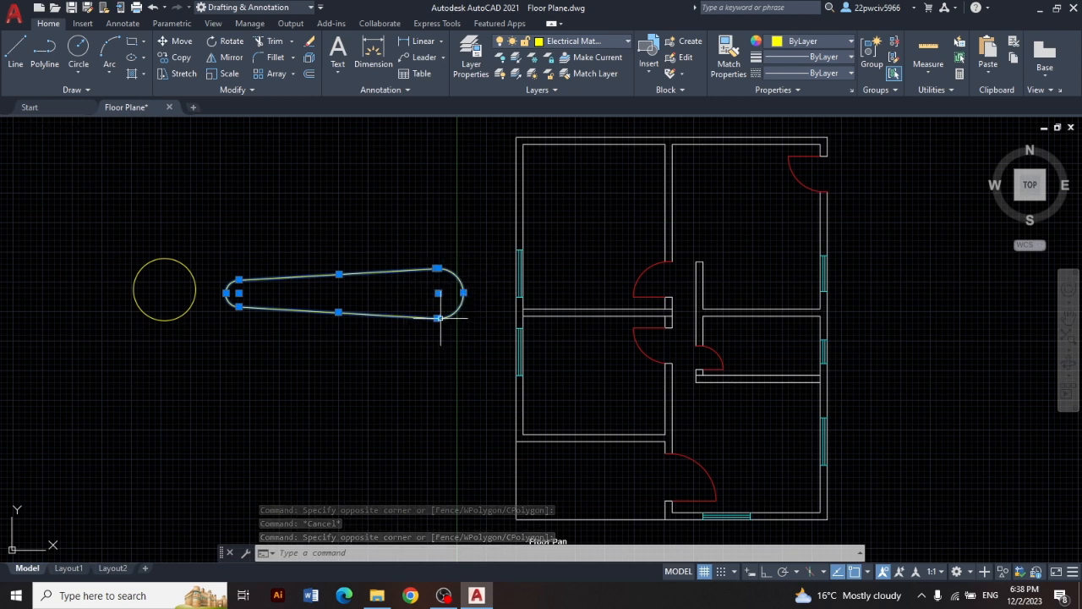
pyautogui.write('j')
pyautogui.press('Return')
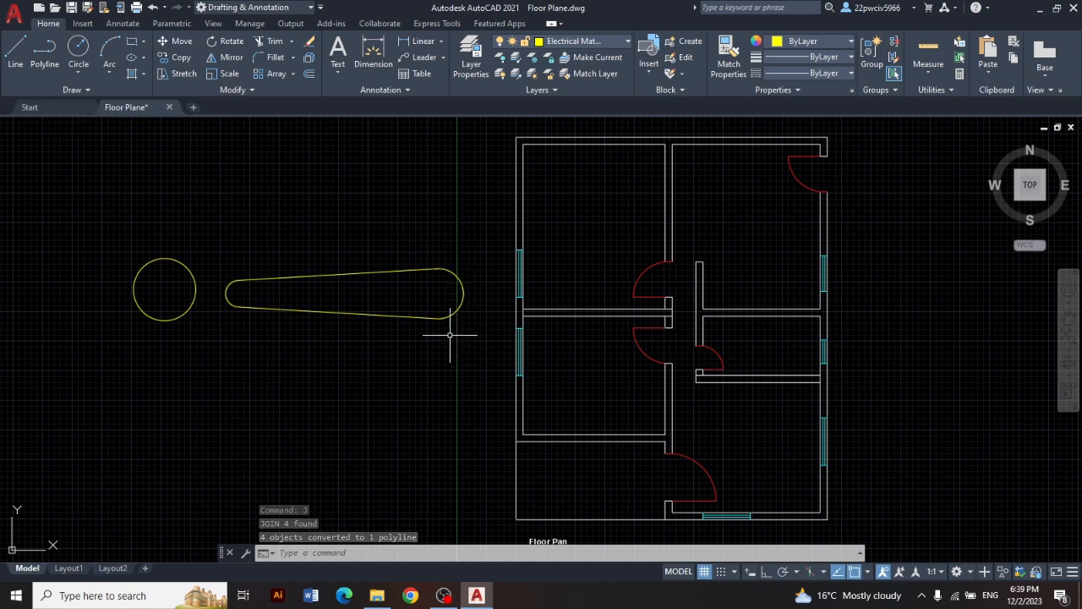
# Step: Reposition the joined fan-blade outline slightly closer to the hub circle
pyautogui.click(380, 272)
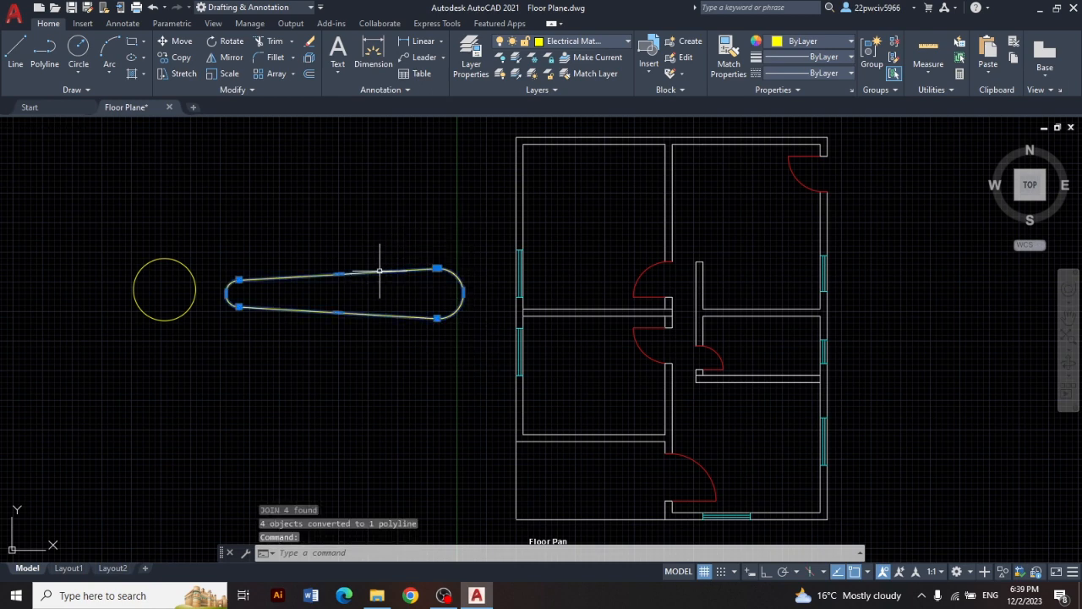
pyautogui.moveTo(377, 272)
pyautogui.mouseDown()
pyautogui.moveTo(344, 268)
pyautogui.moveTo(392, 287)
pyautogui.mouseUp()
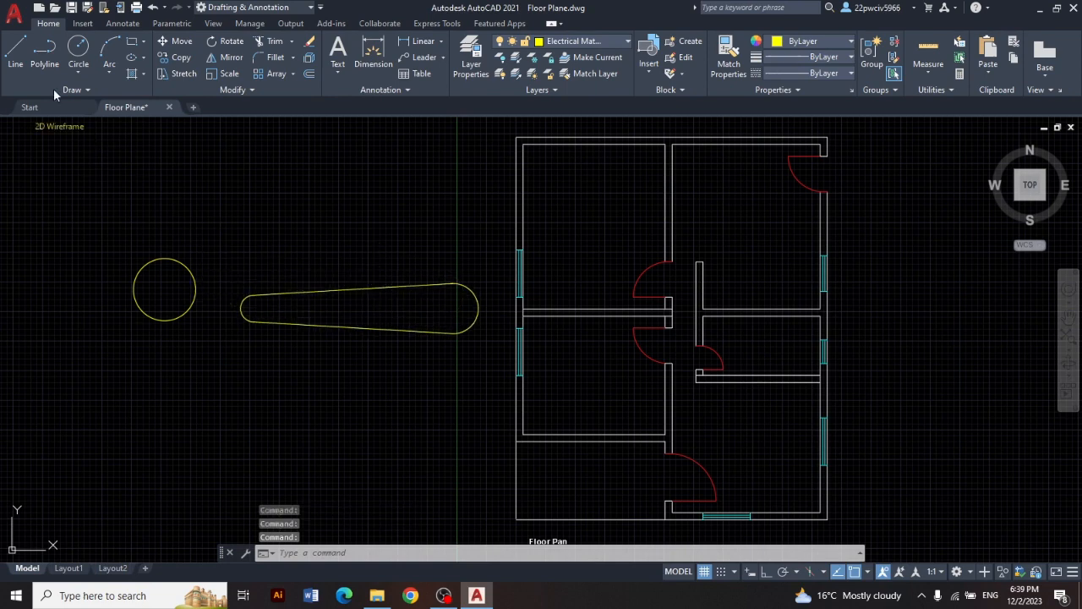
pyautogui.click(346, 290)
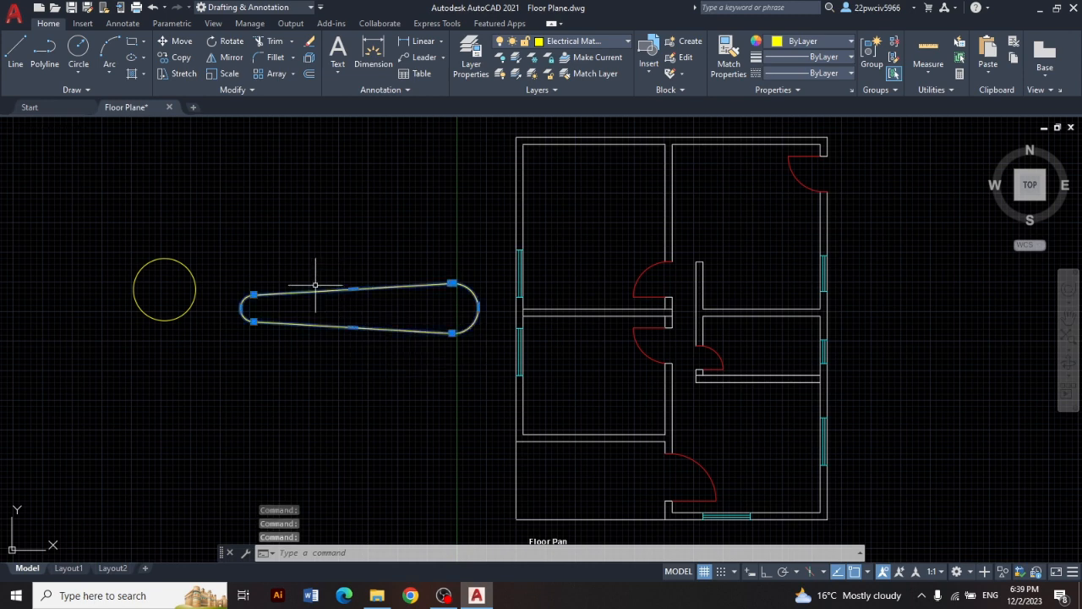
pyautogui.moveTo(312, 293); pyautogui.dragTo(290, 281)
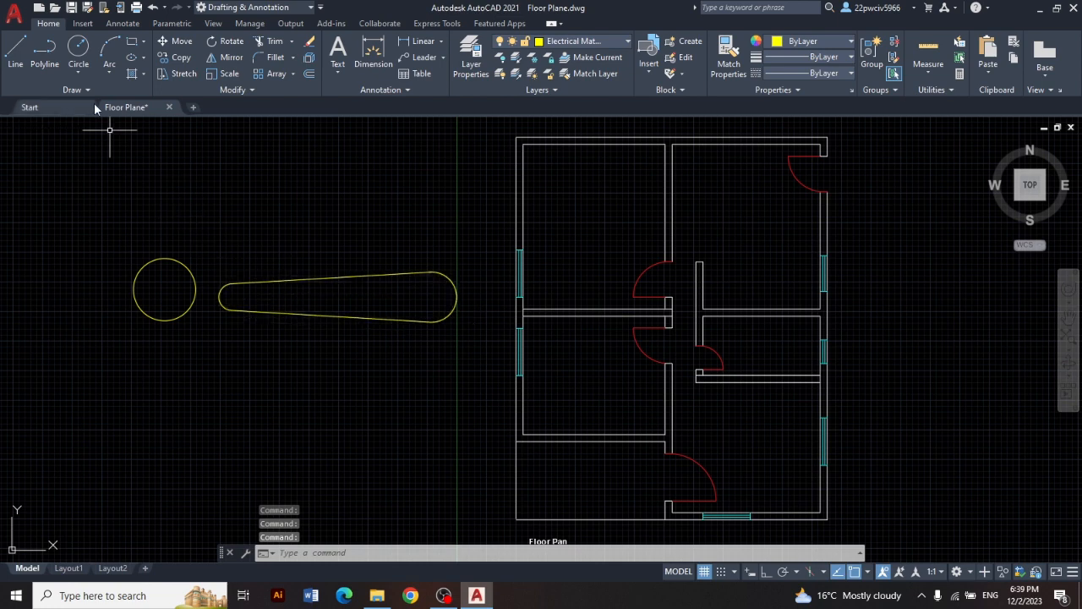
# Step: Draw a horizontal guide line from the hub circle's center to its right quadrant
pyautogui.click(18, 52)
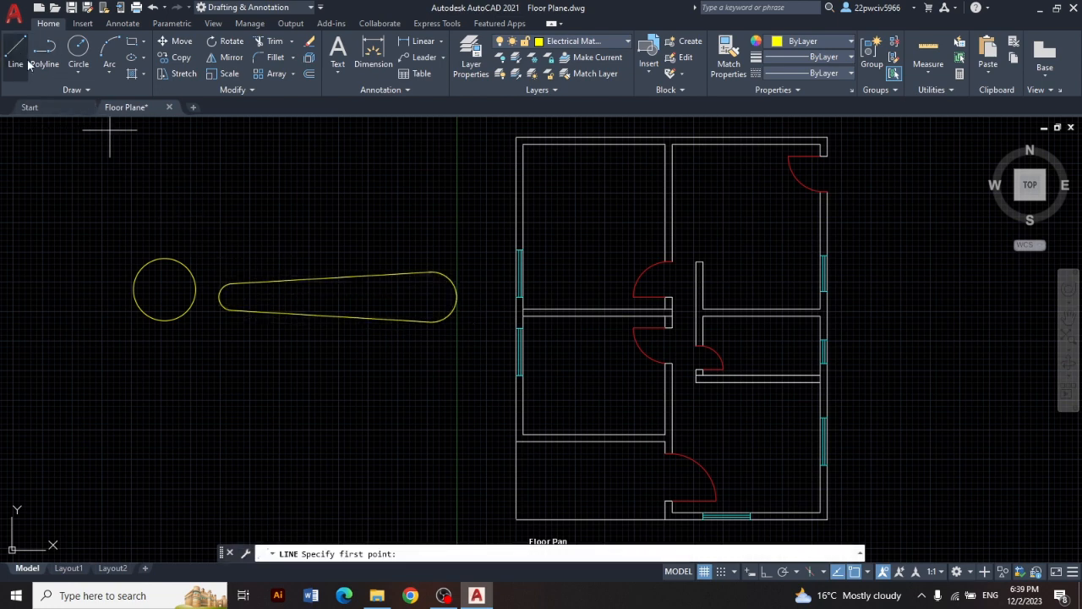
pyautogui.click(164, 289)
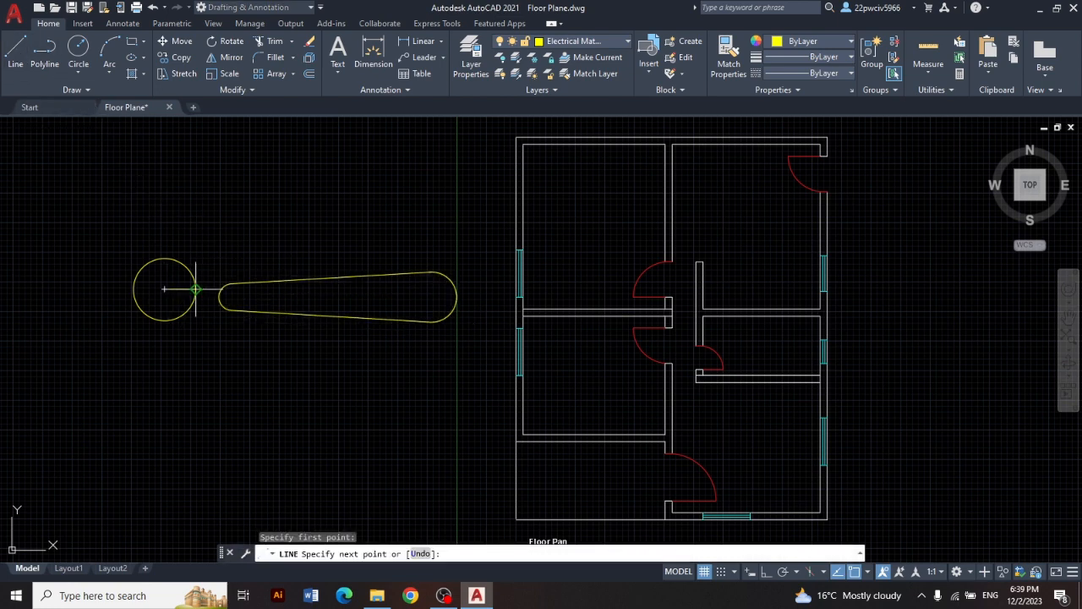
pyautogui.click(196, 289)
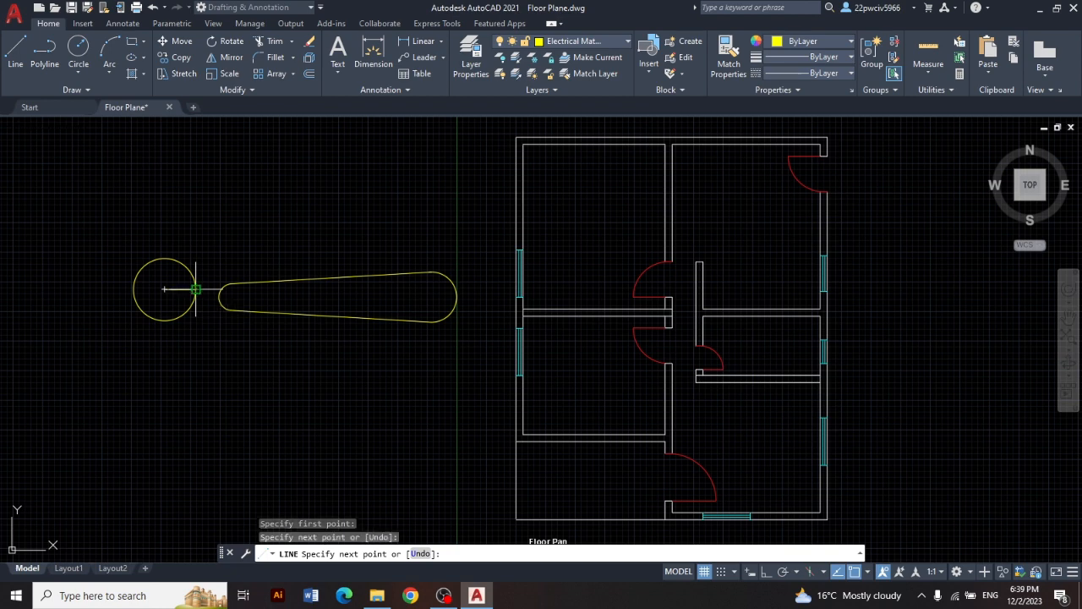
pyautogui.press('Escape')
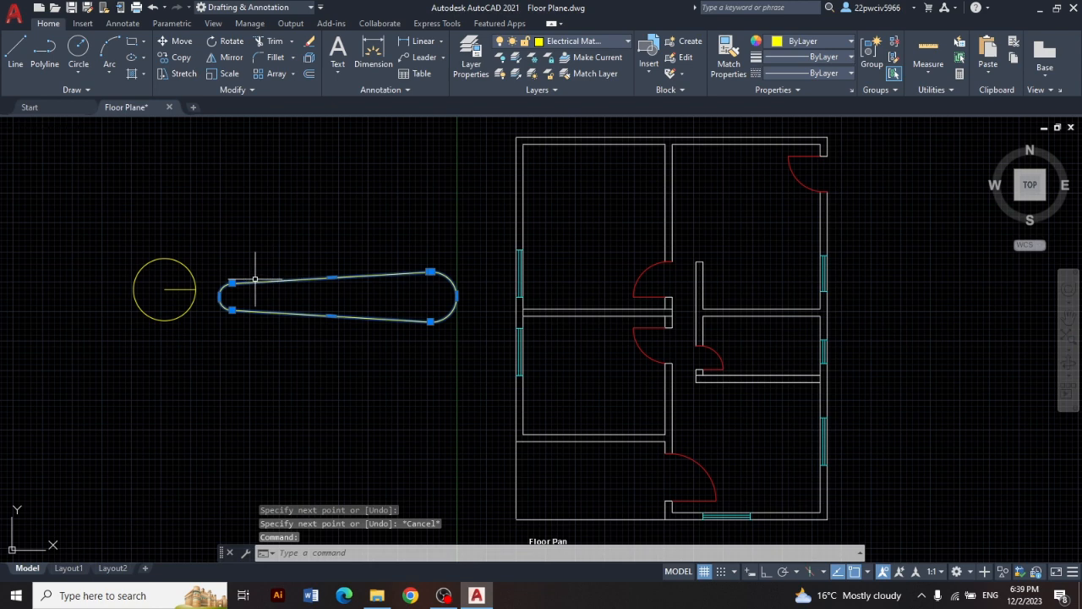
# Step: Move the blade so its narrow end overlaps the hub circle's right edge, centered on the guide line, and delete that line
pyautogui.moveTo(265, 280); pyautogui.dragTo(233, 273)
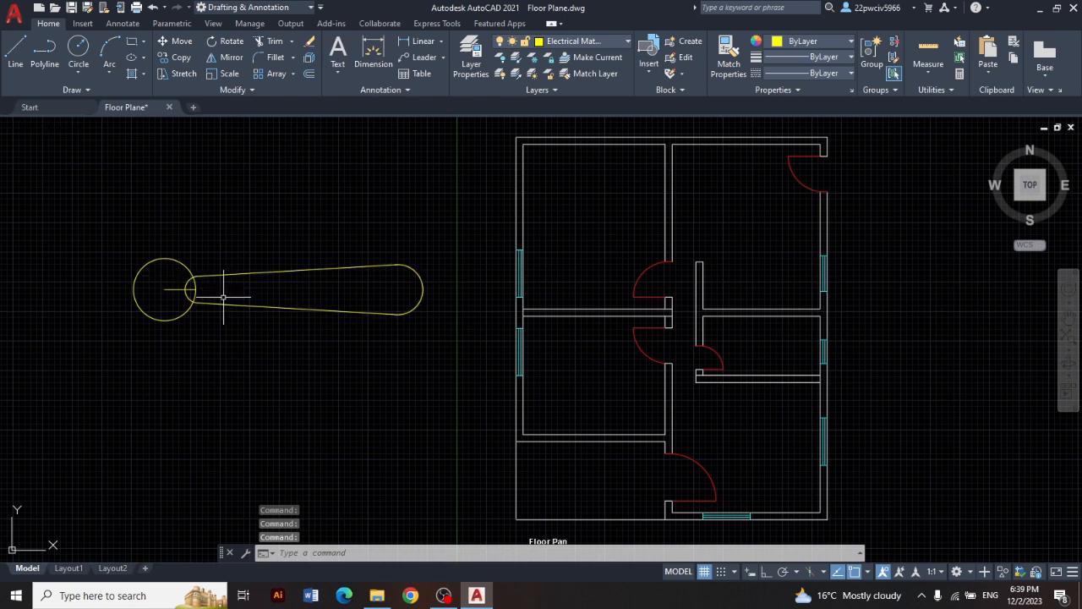
pyautogui.click(179, 289)
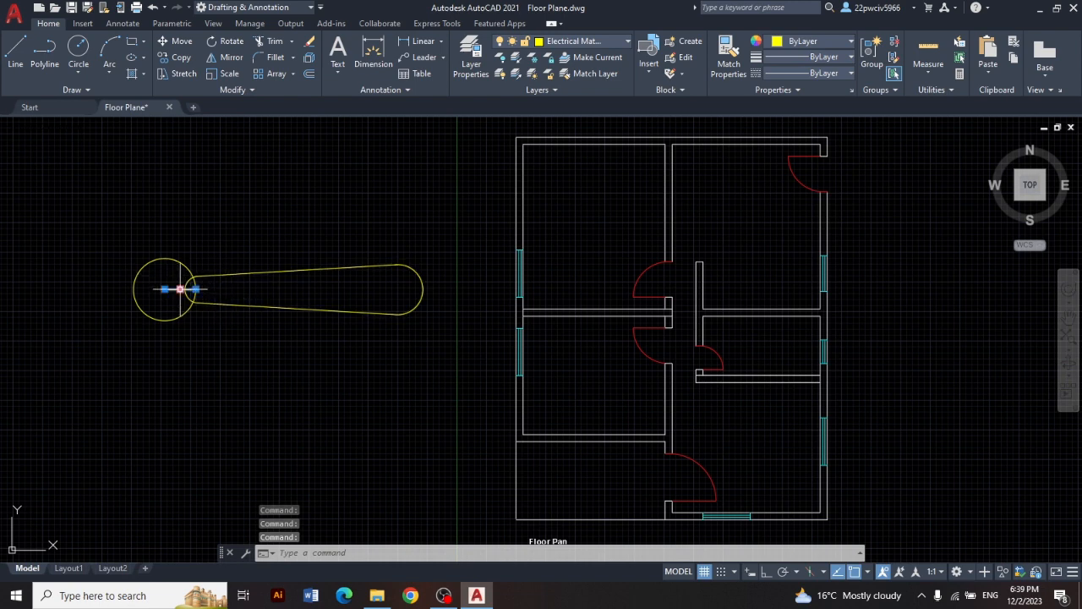
pyautogui.press('Delete')
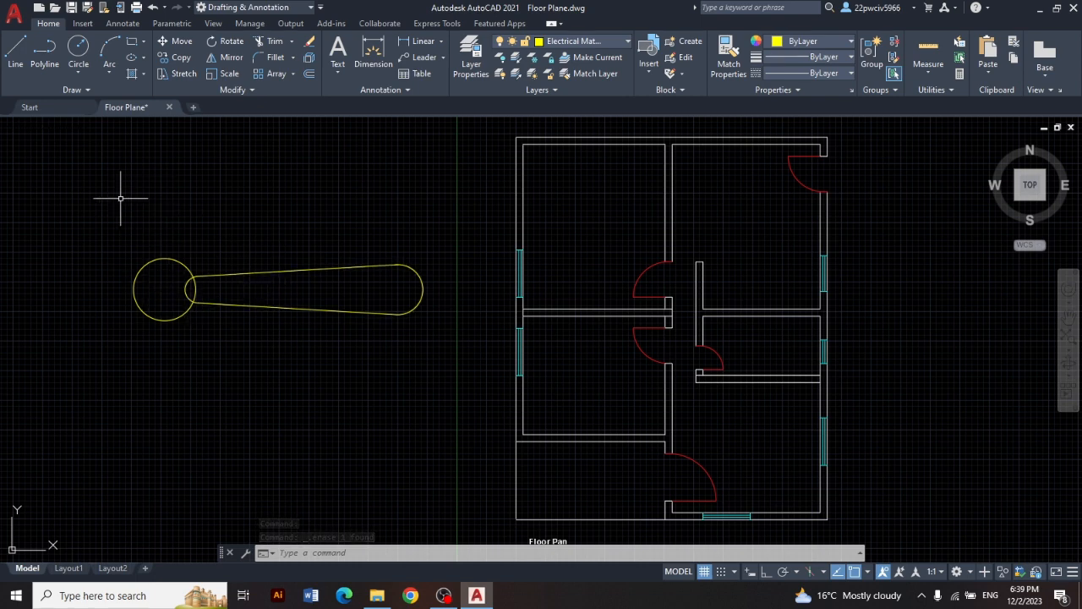
# Step: Create a polar array of the blade around the hub circle's center with 3 items filling 360 degrees
pyautogui.click(236, 273)
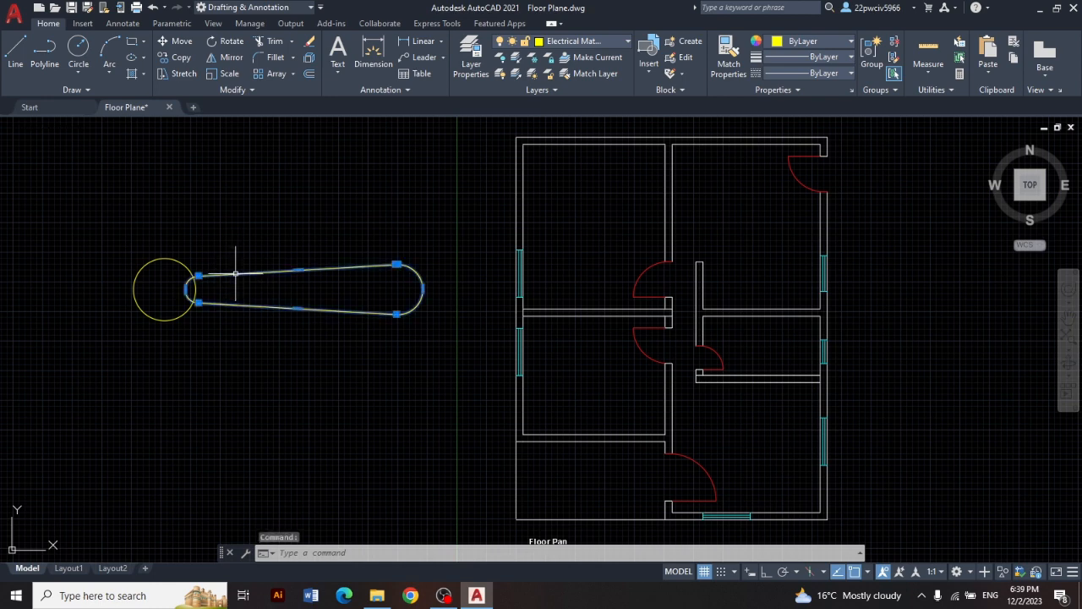
pyautogui.click(293, 75)
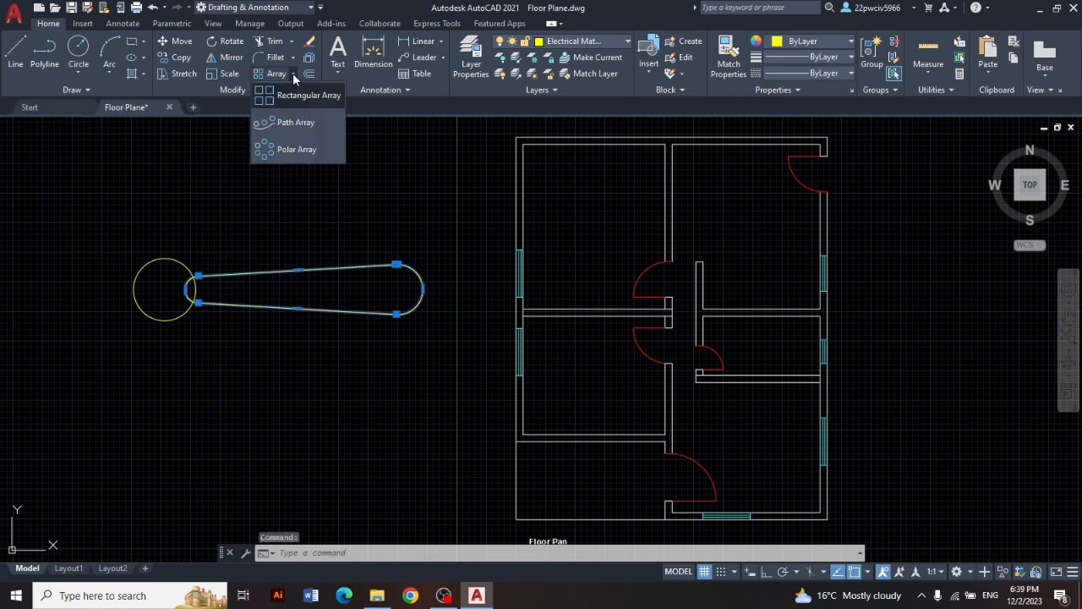
pyautogui.click(298, 152)
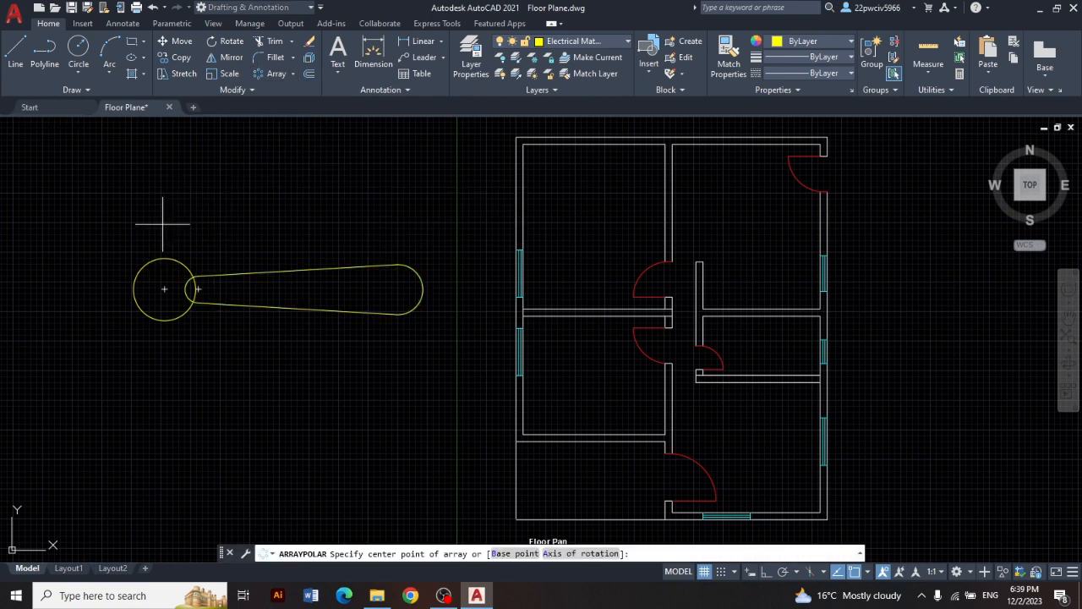
pyautogui.click(165, 290)
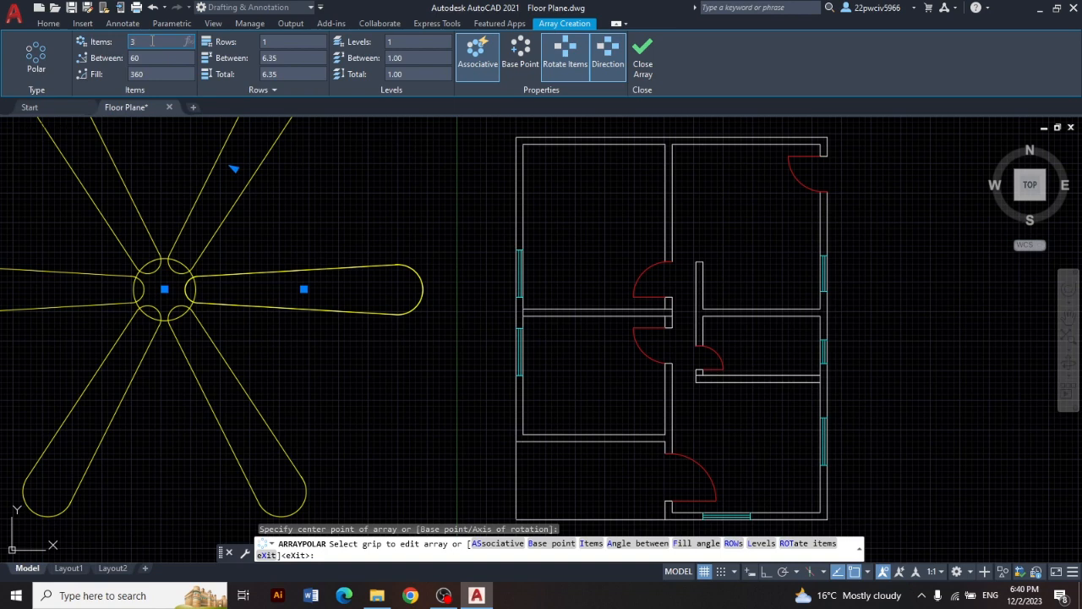
pyautogui.press('Return')
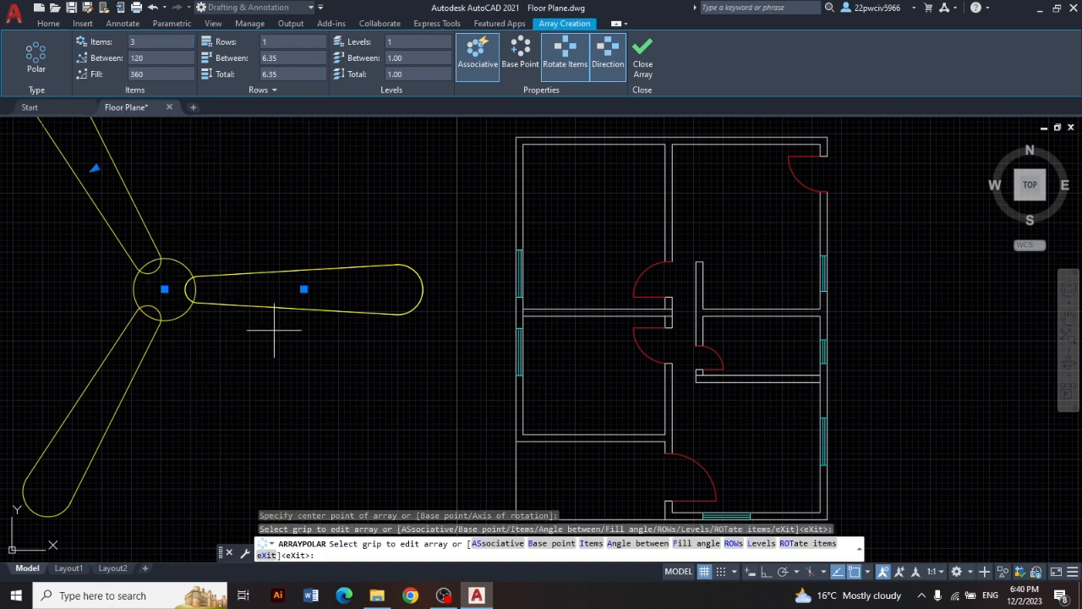
pyautogui.moveTo(296, 347); pyautogui.dragTo(413, 387, button='middle')
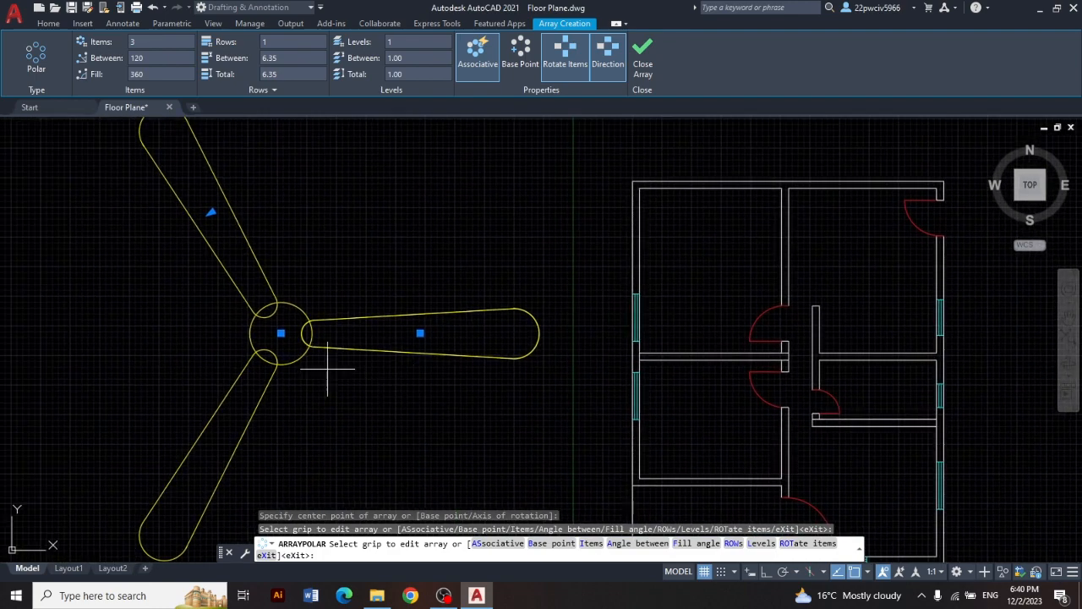
pyautogui.click(566, 482)
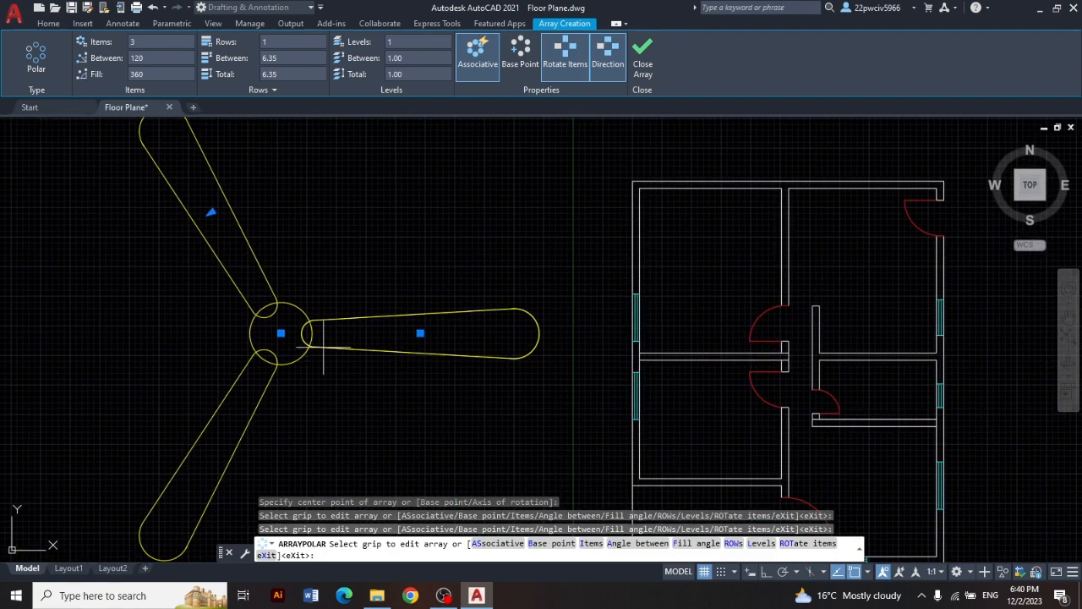
pyautogui.click(517, 475)
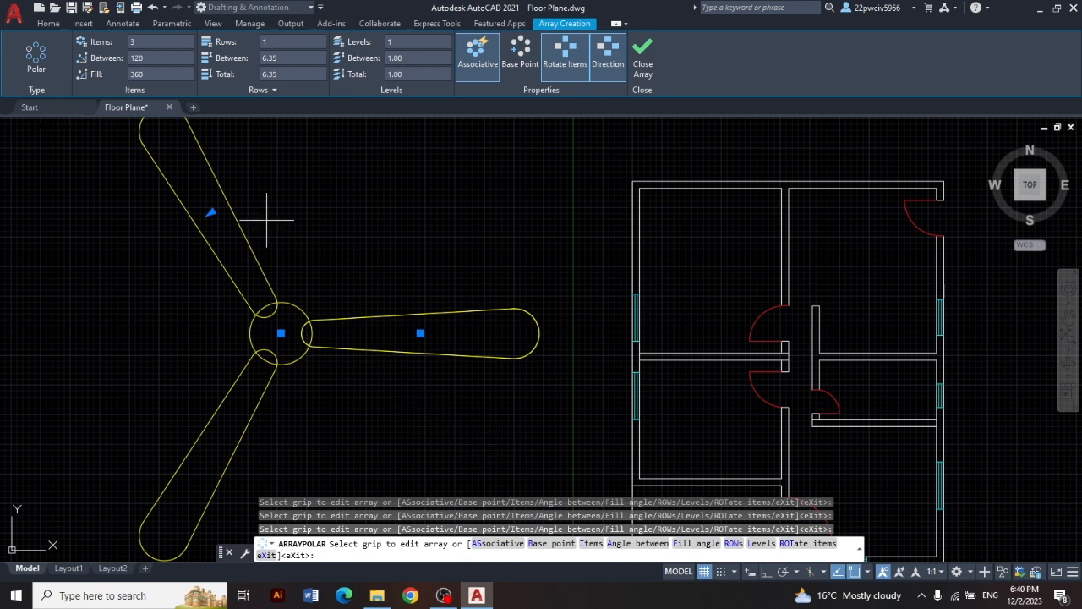
pyautogui.press('Escape')
# Step: Scale the hub and three blades down about the hub's center to a small symbol that fits the floor plan's rooms
pyautogui.click(474, 477)
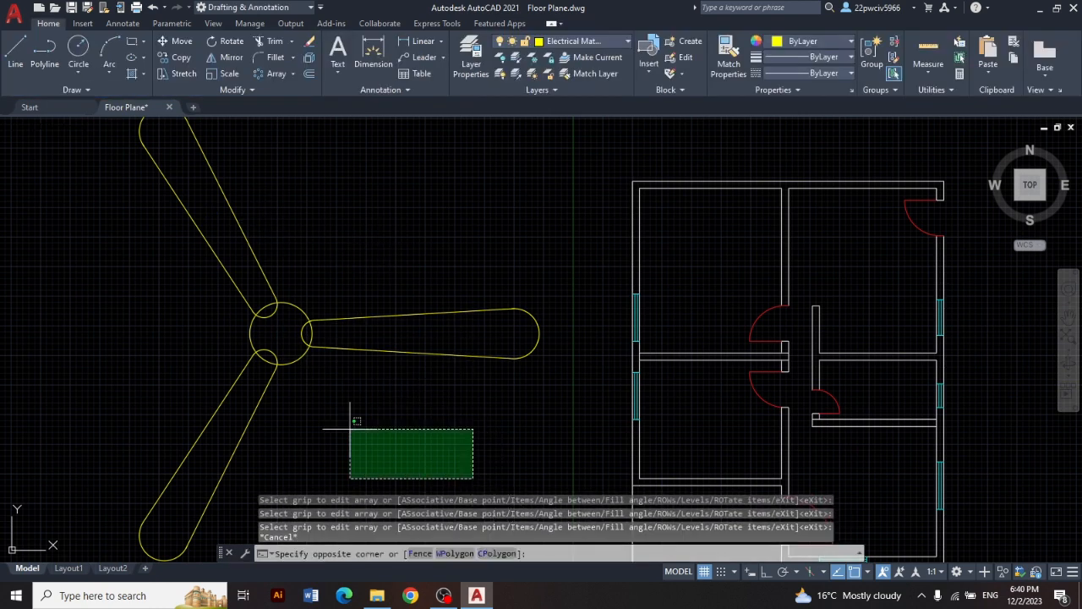
pyautogui.click(158, 209)
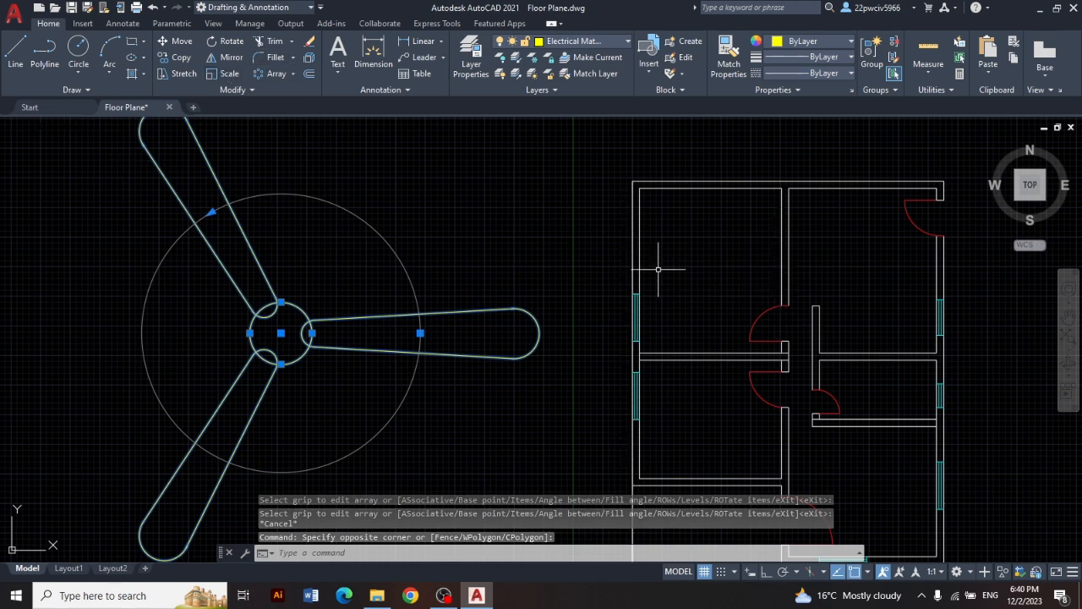
pyautogui.click(229, 74)
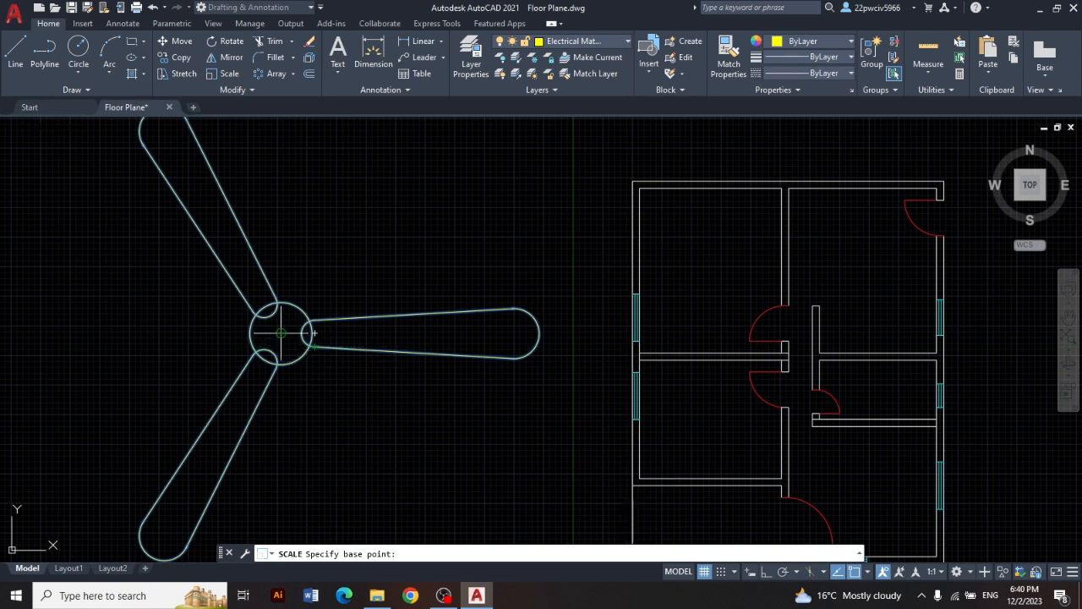
pyautogui.click(280, 332)
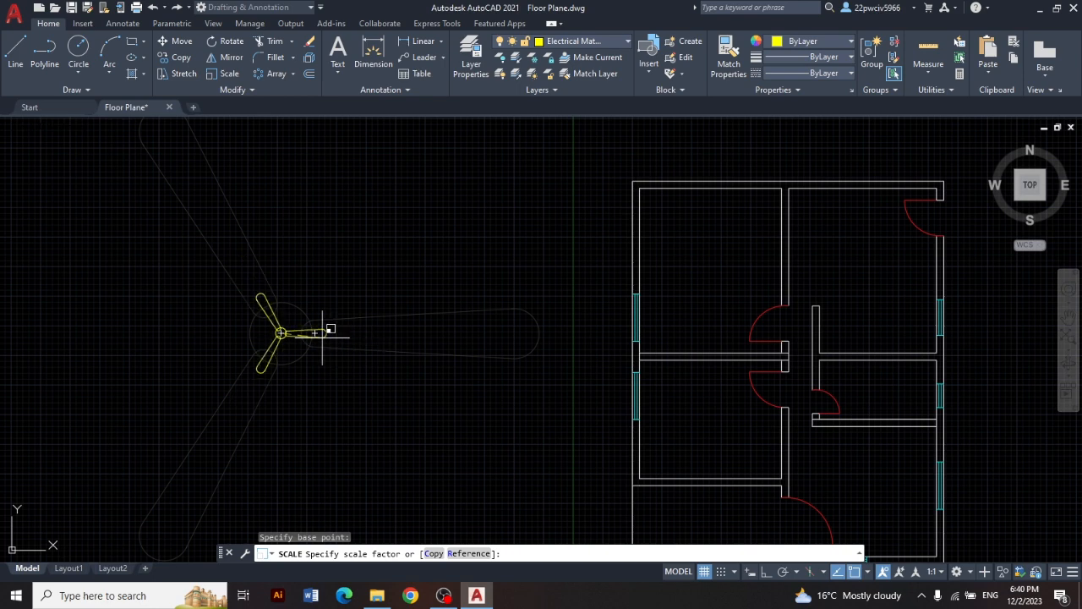
pyautogui.click(322, 332)
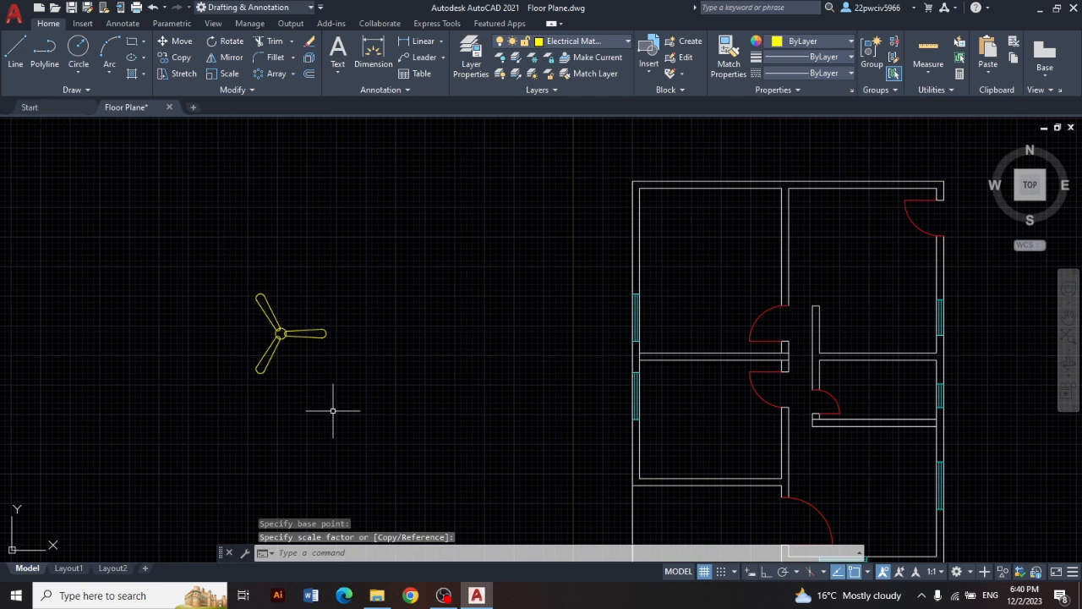
# Step: Define the whole scaled fan symbol as a block named Fan
pyautogui.click(209, 249)
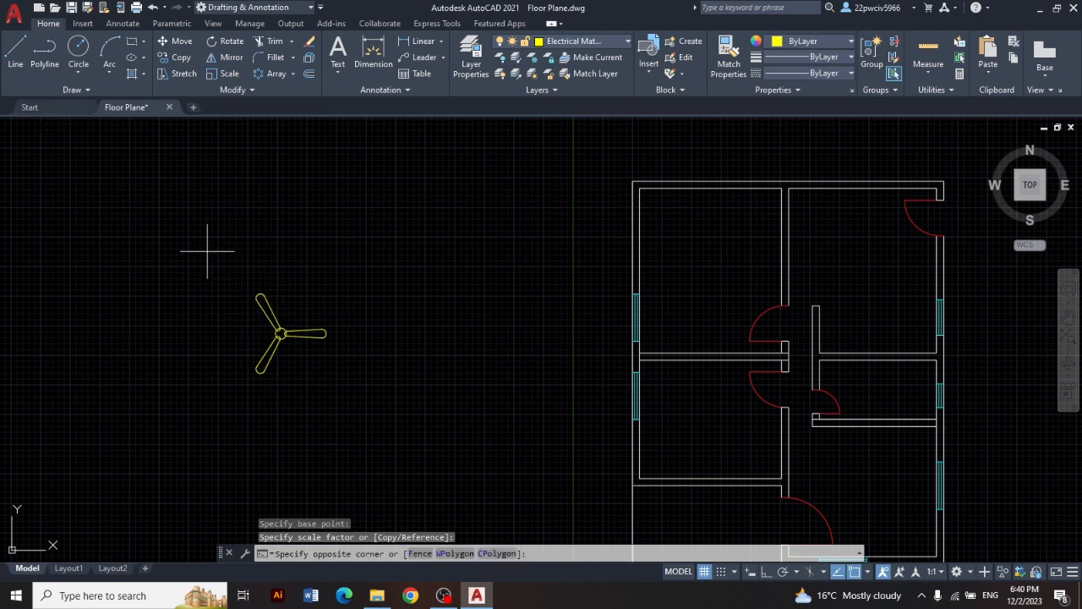
pyautogui.click(366, 415)
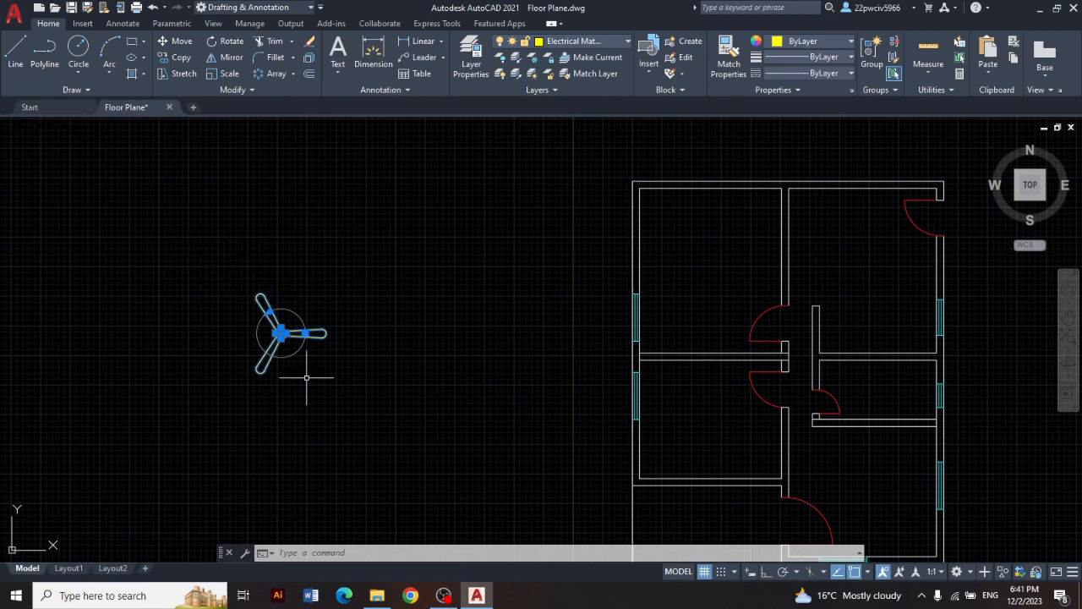
pyautogui.write('b')
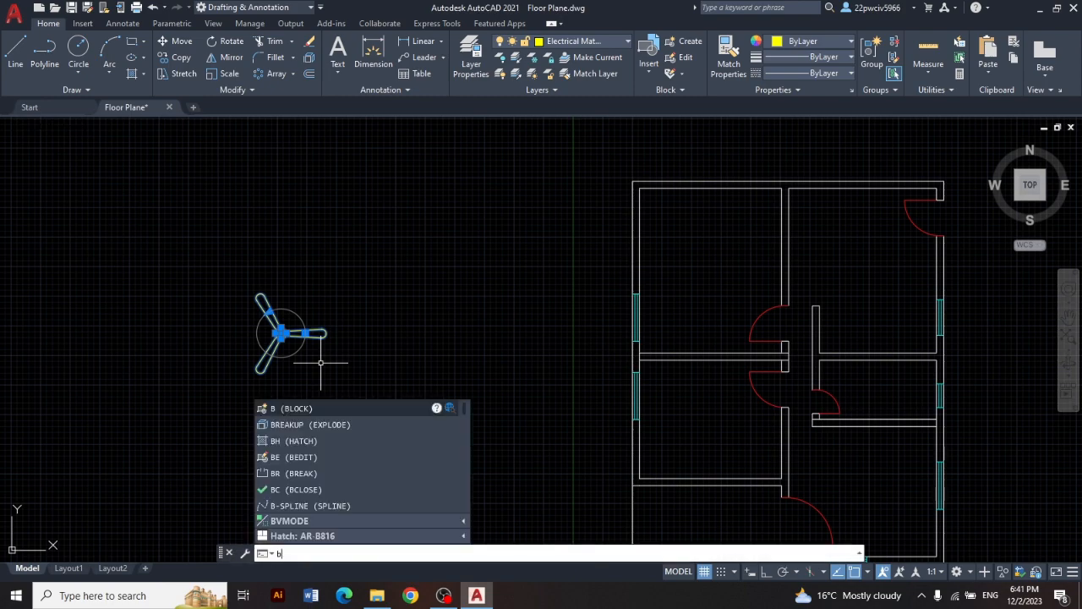
pyautogui.press('Return')
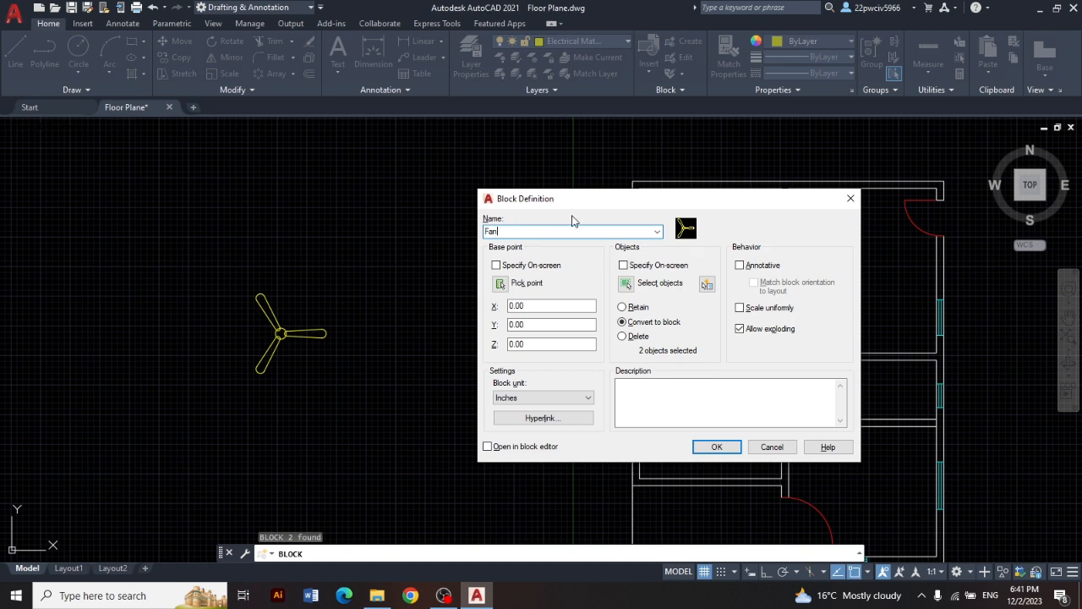
pyautogui.click(717, 447)
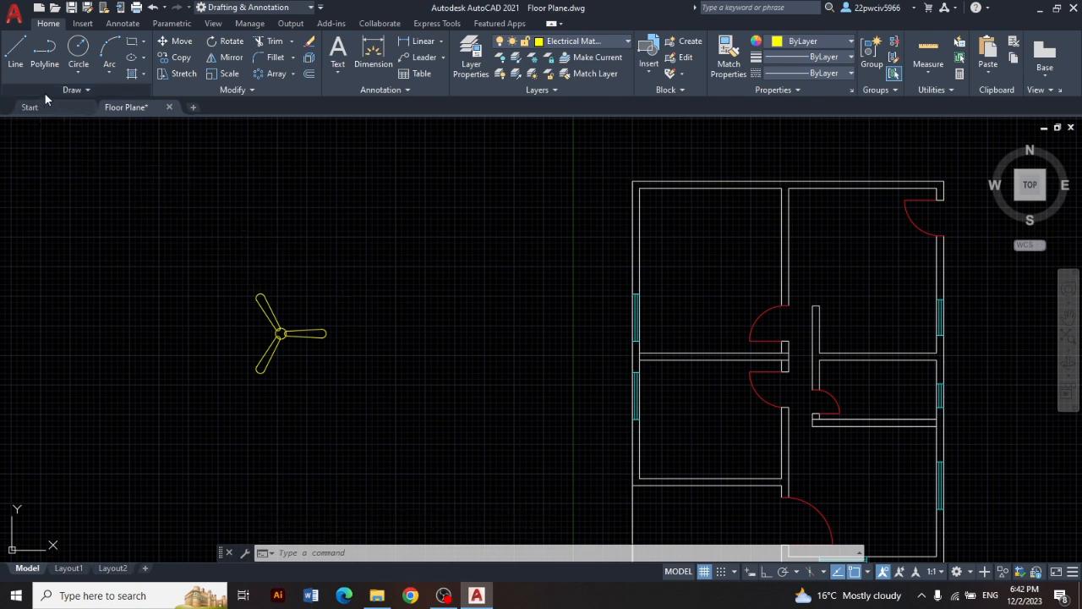
# Step: Draw a circle just right of the fan symbol, about half the fan's overall size
pyautogui.click(78, 51)
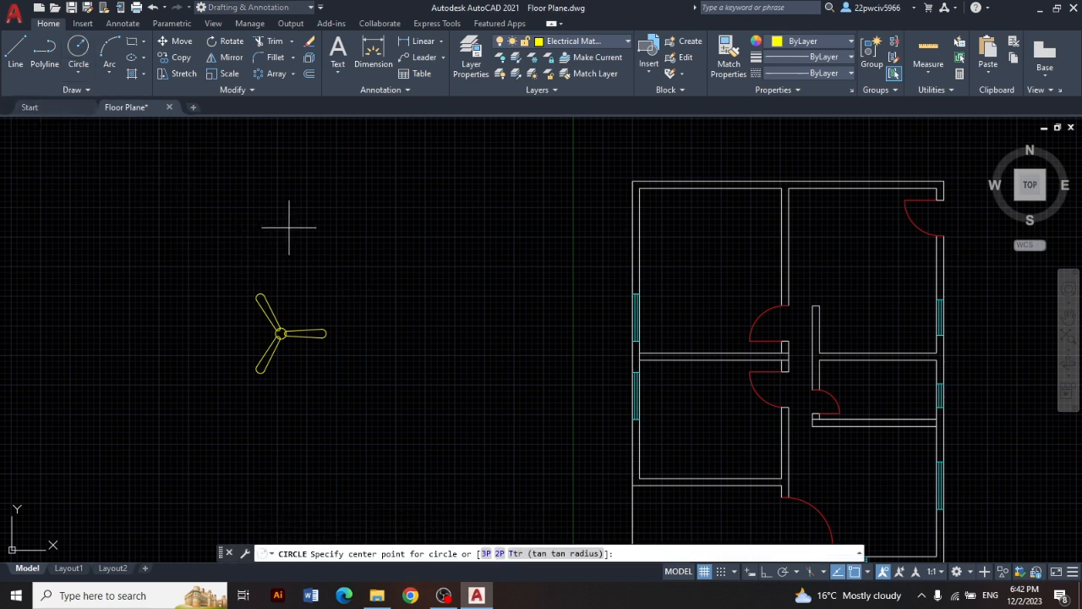
pyautogui.click(382, 314)
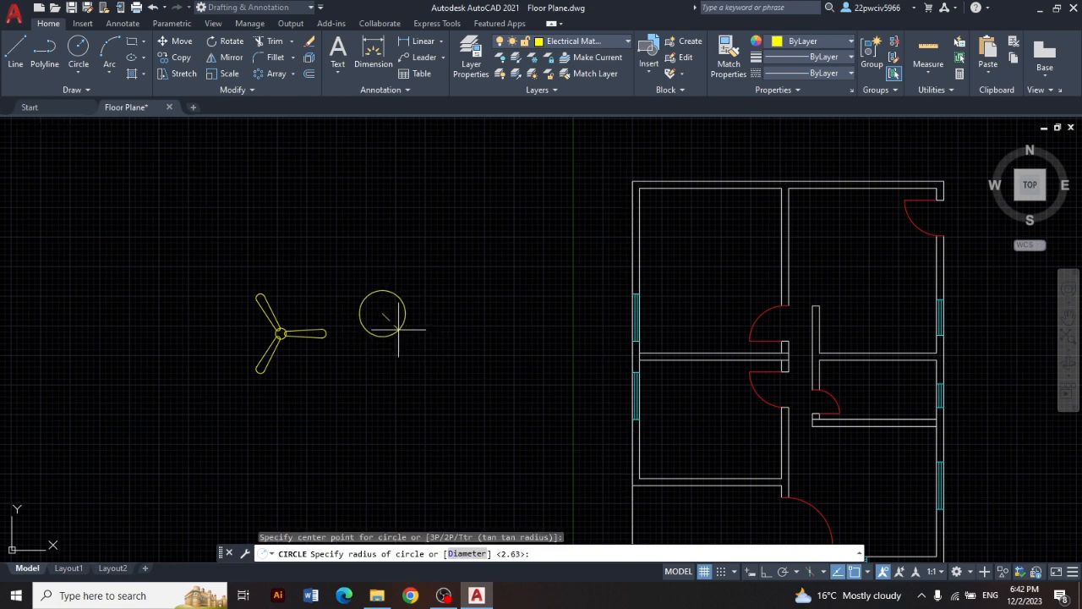
pyautogui.click(399, 328)
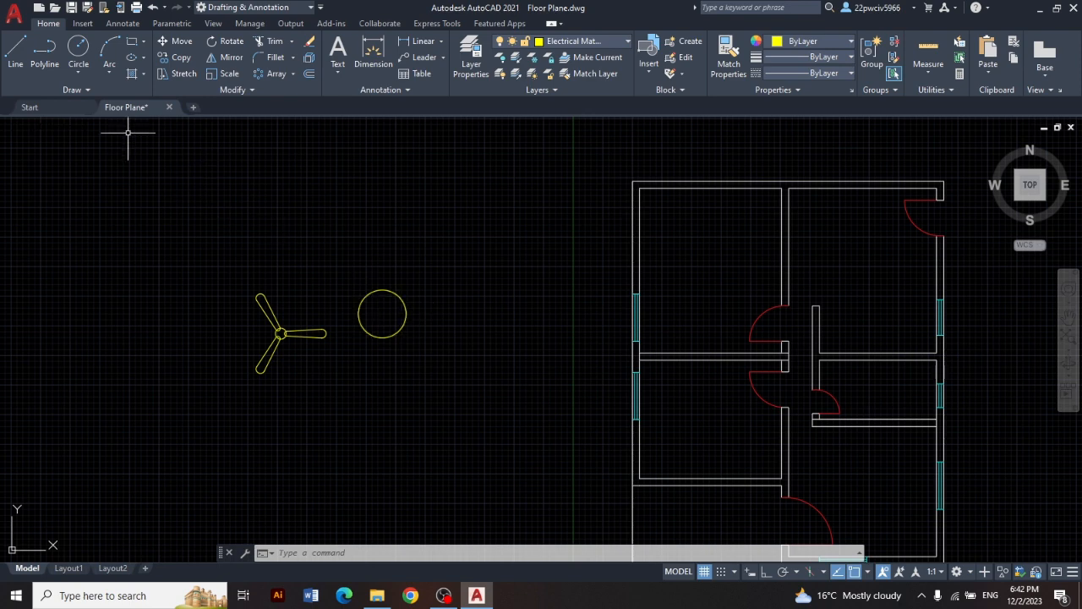
# Step: Draw a diagonal line at about 46° from the circle's center to just beyond its edge and erase the part inside the circle
pyautogui.click(16, 52)
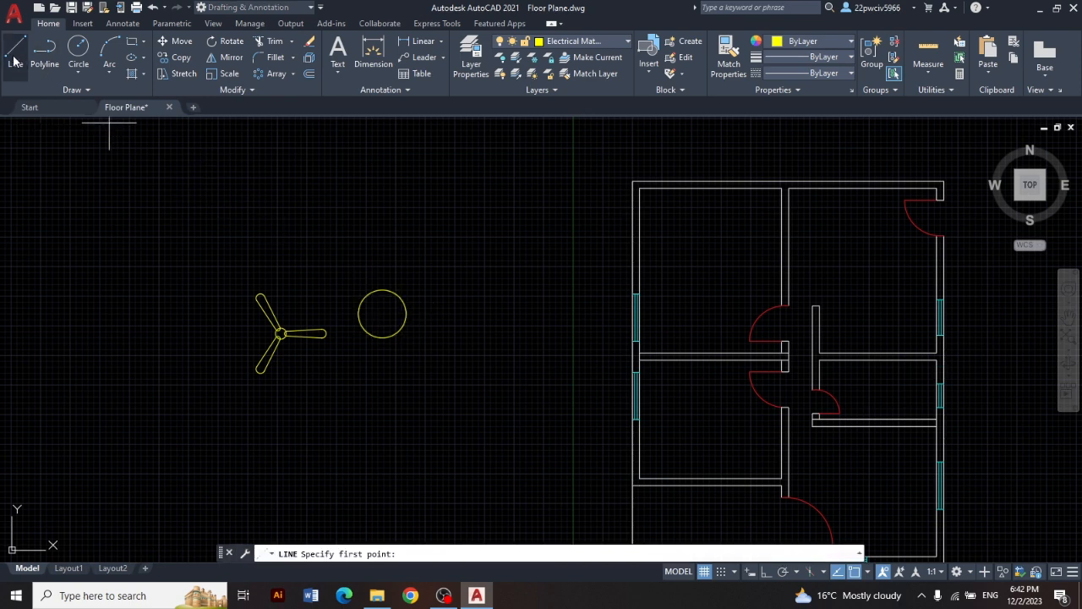
pyautogui.click(382, 313)
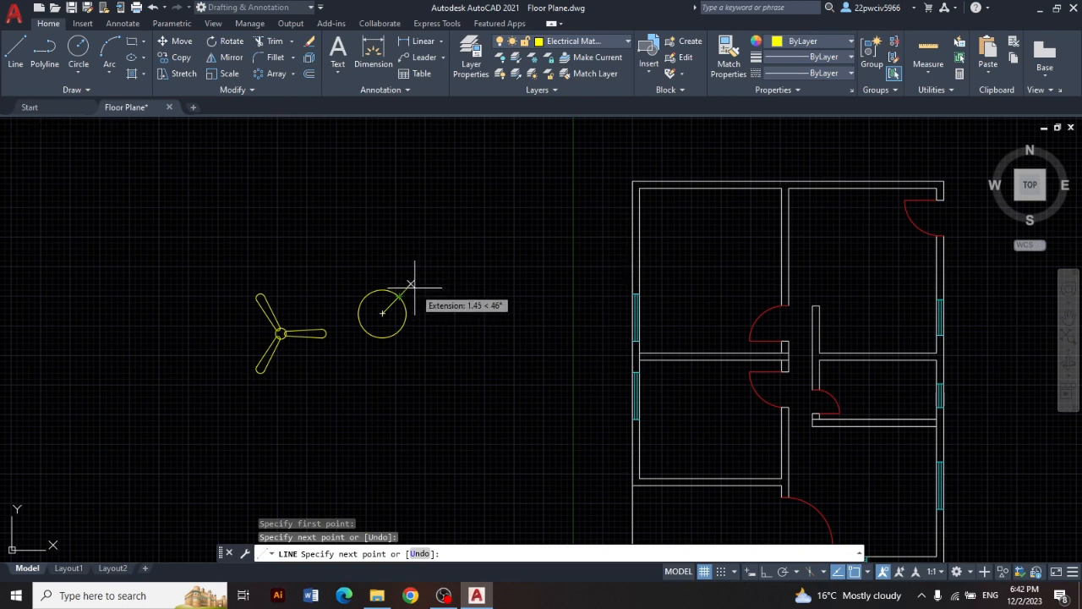
pyautogui.press('F8')
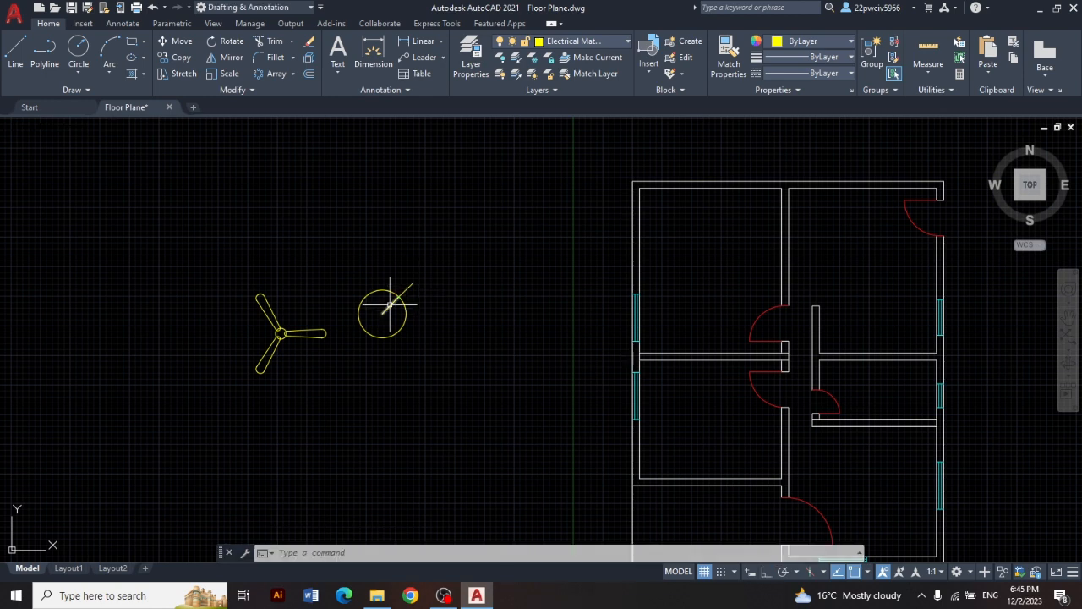
pyautogui.click(389, 305)
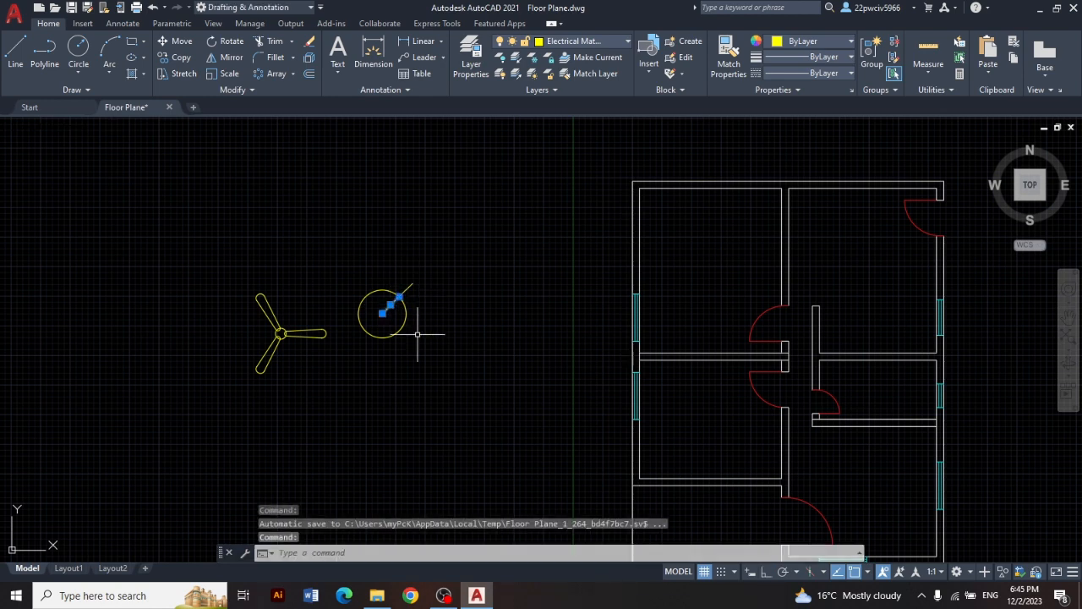
pyautogui.press('Delete')
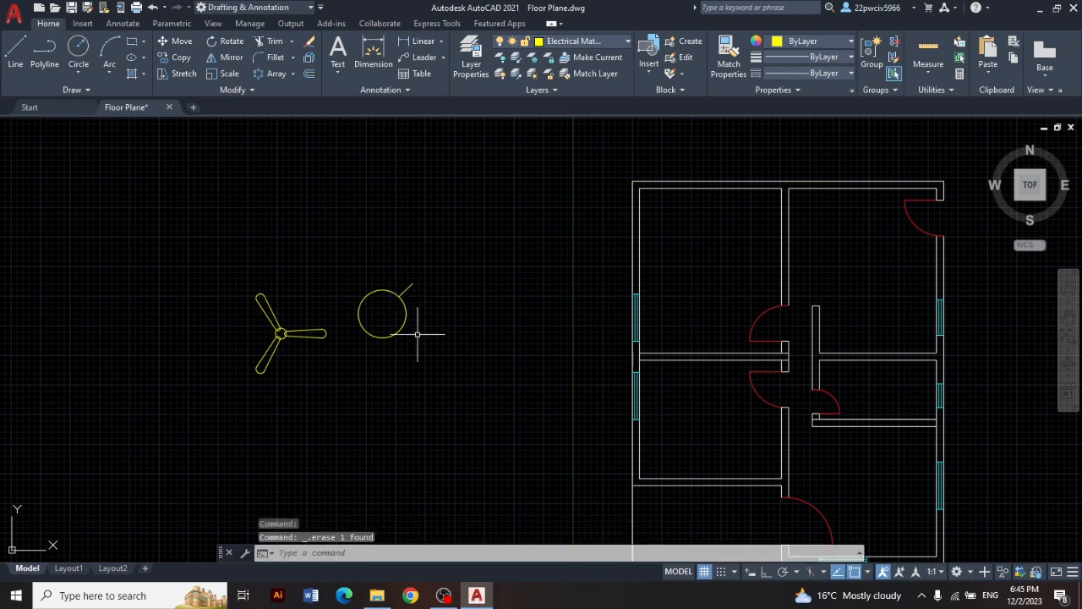
# Step: Create a polar array of the short outer ray around the circle's center with 4 items filling 360 degrees
pyautogui.click(406, 289)
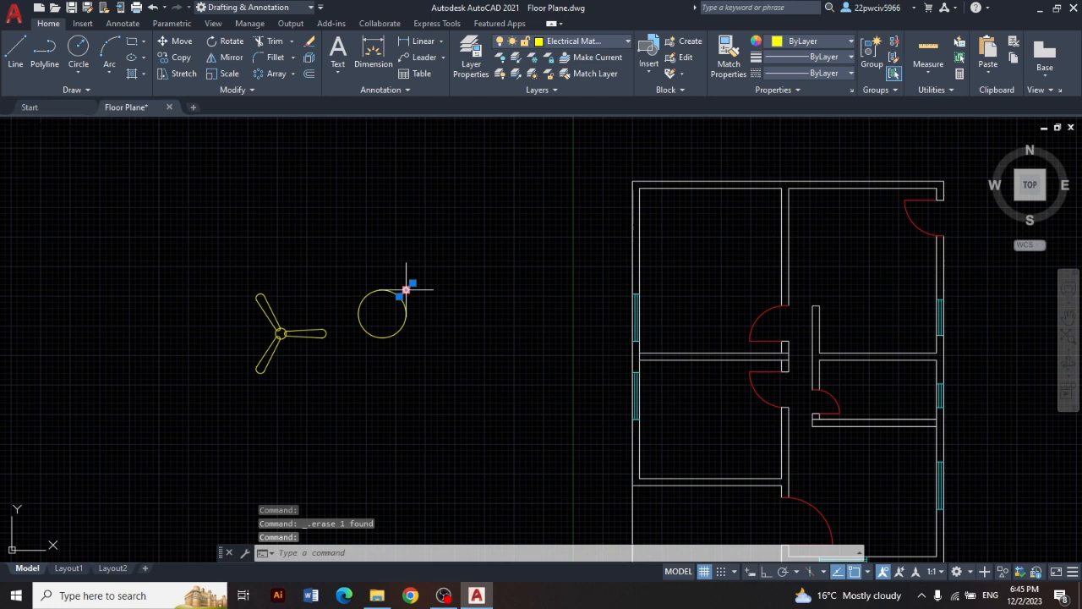
pyautogui.click(293, 74)
pyautogui.click(297, 149)
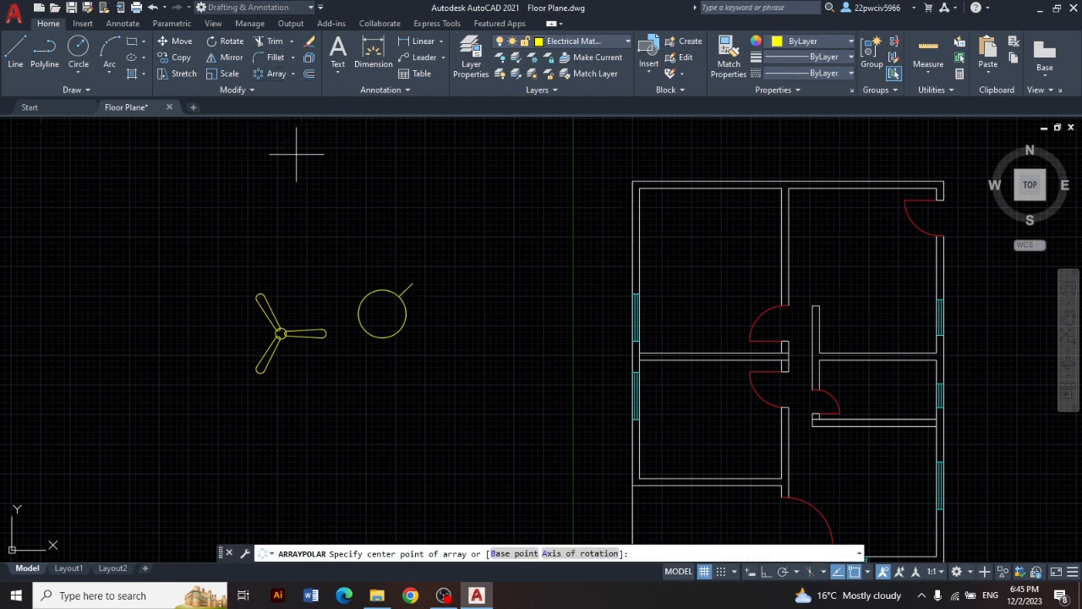
pyautogui.click(382, 314)
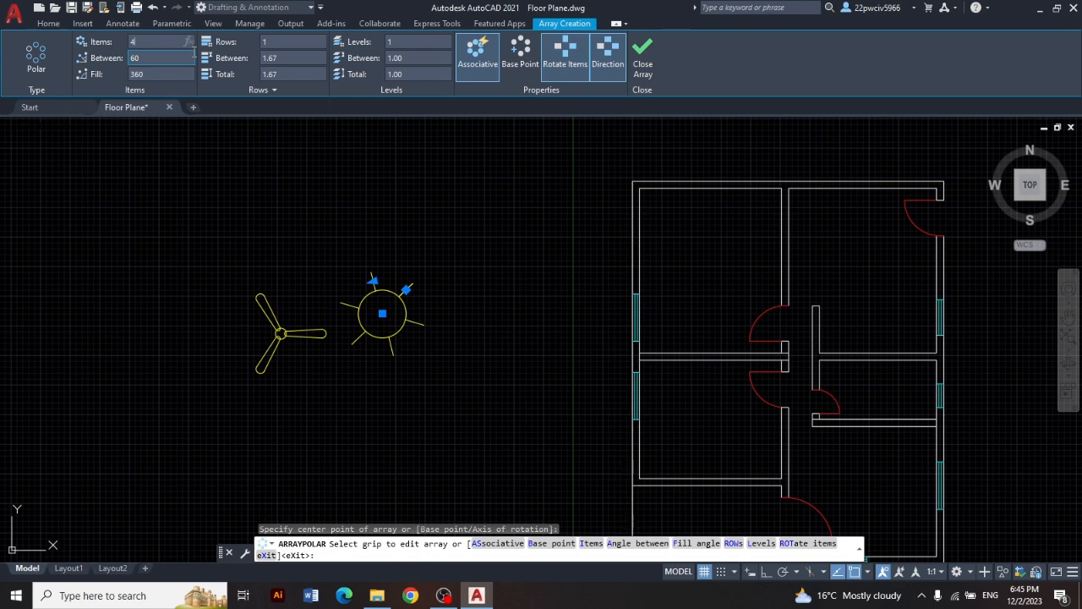
pyautogui.press('Return')
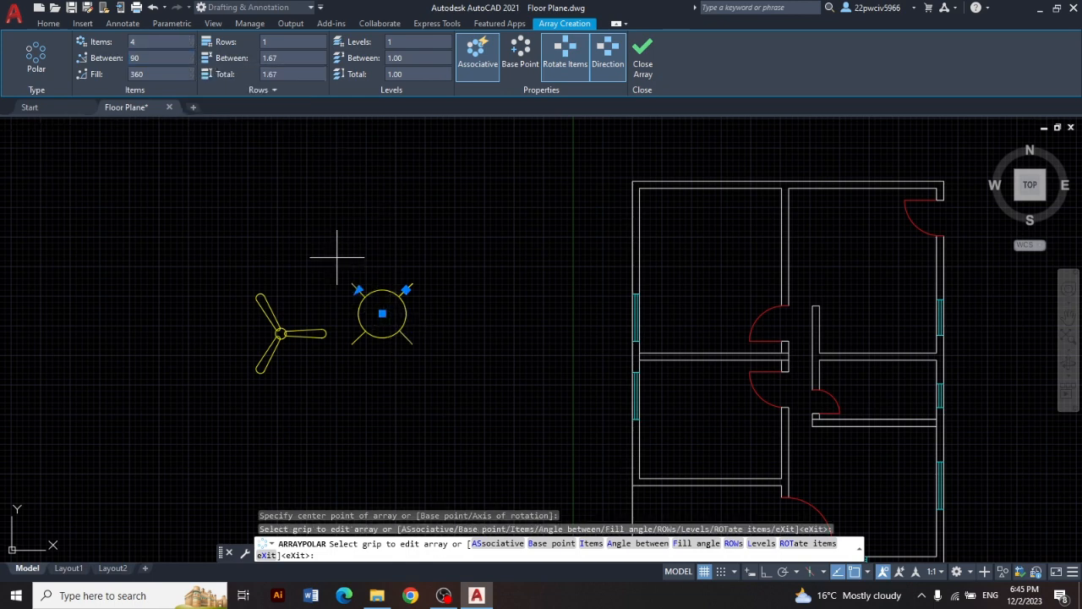
pyautogui.press('Escape')
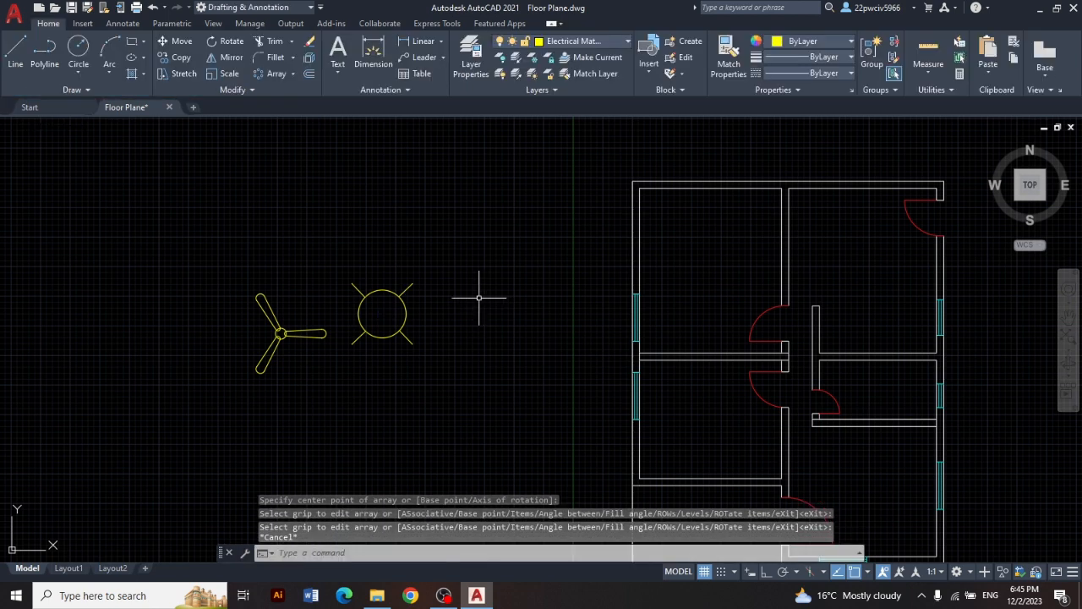
# Step: Scale the circle and its four rays down about the circle's center to a bit less than half their size
pyautogui.click(337, 270)
pyautogui.click(437, 362)
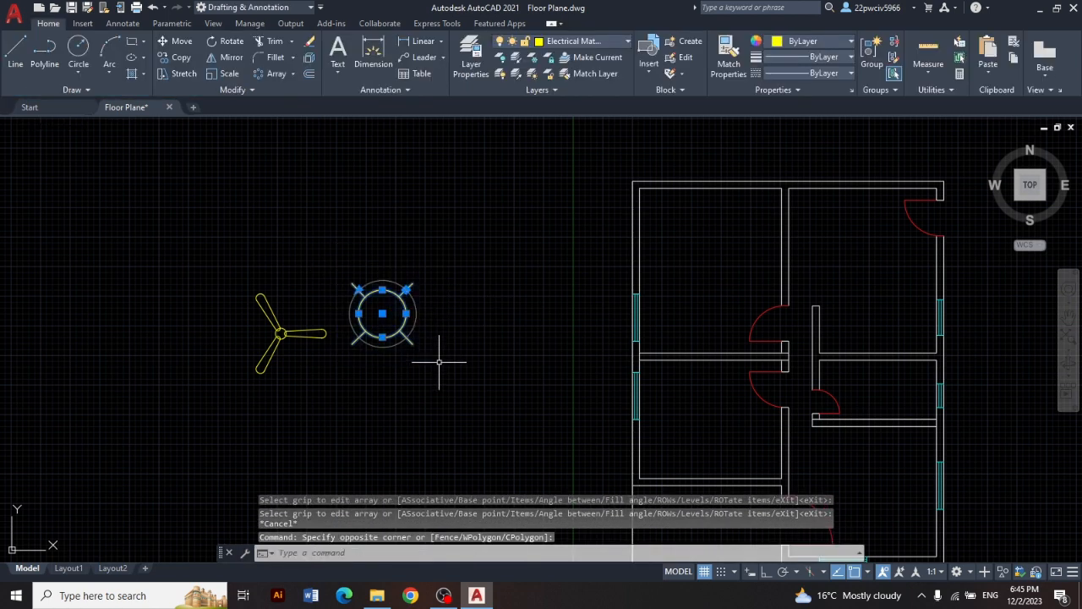
pyautogui.click(228, 74)
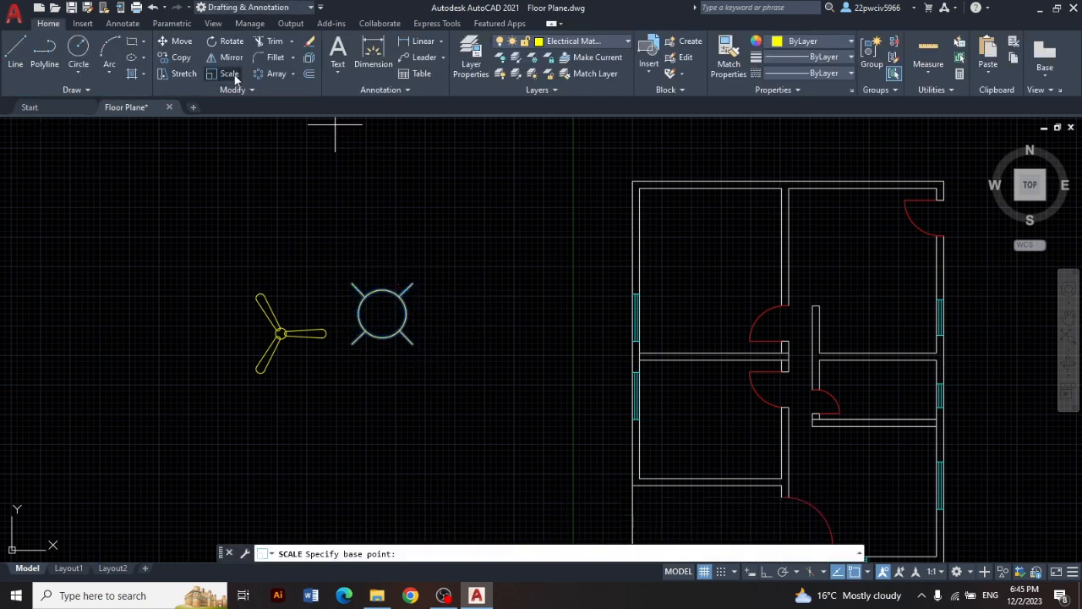
pyautogui.click(382, 314)
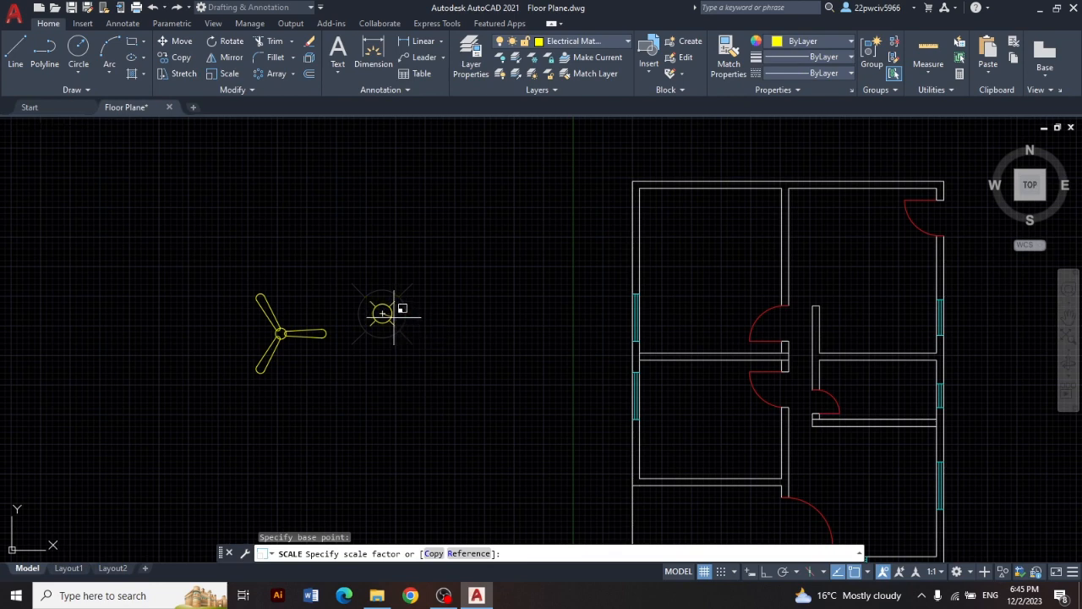
pyautogui.click(382, 314)
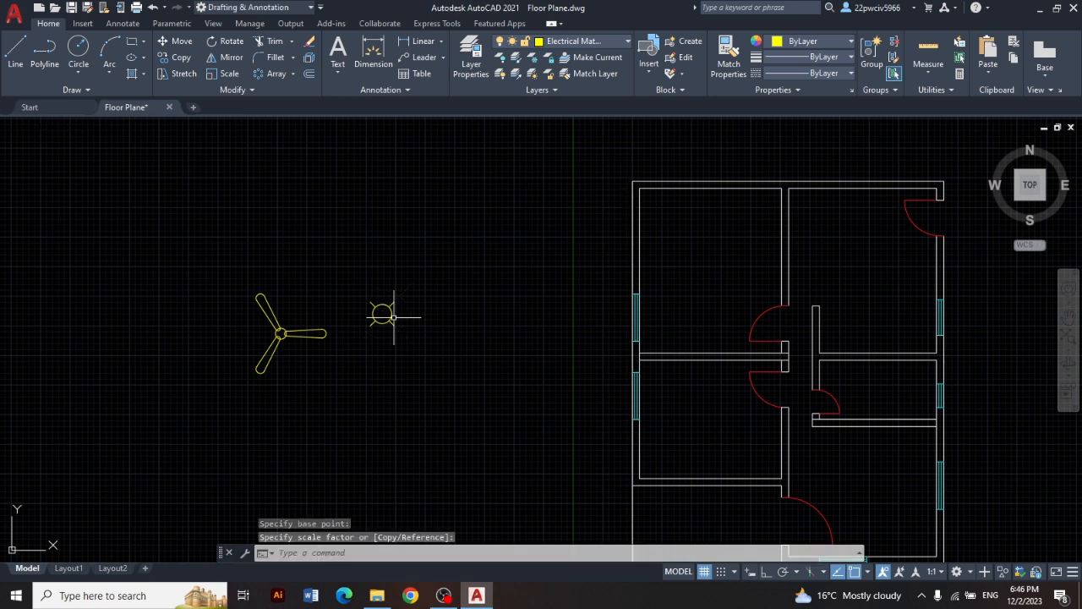
# Step: Move the light symbol by its center into the floor plan's upper-left room, near the middle of the top wall
pyautogui.click(353, 289)
pyautogui.click(414, 349)
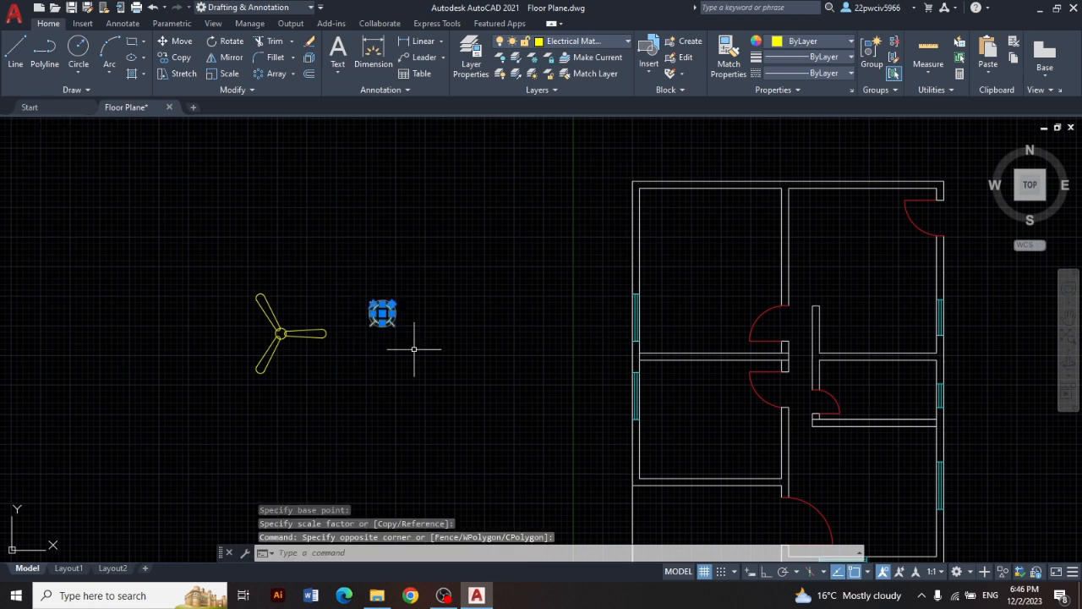
pyautogui.click(383, 313)
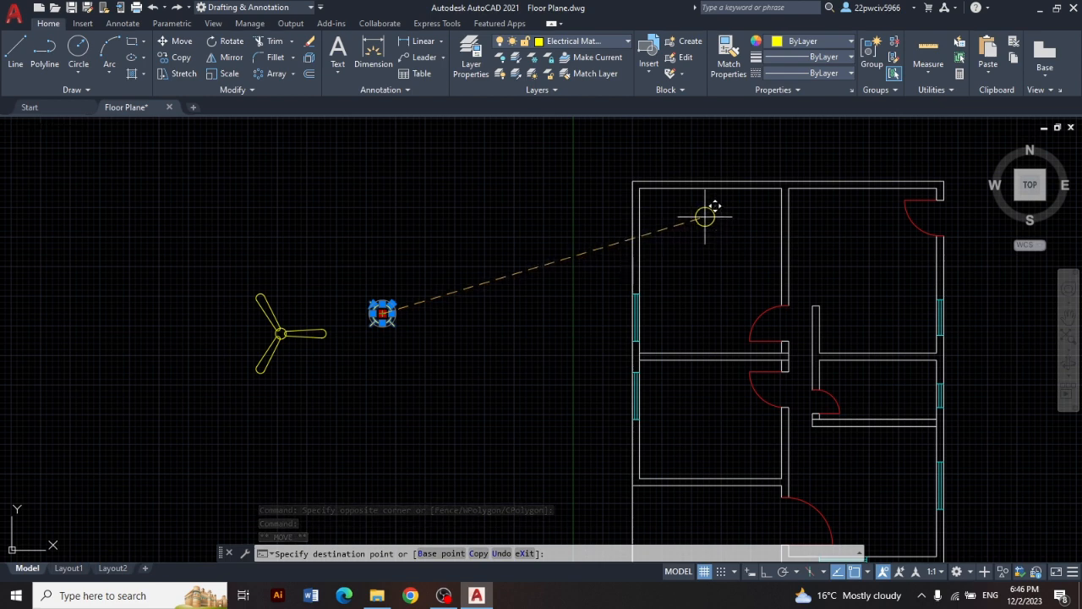
pyautogui.click(704, 216)
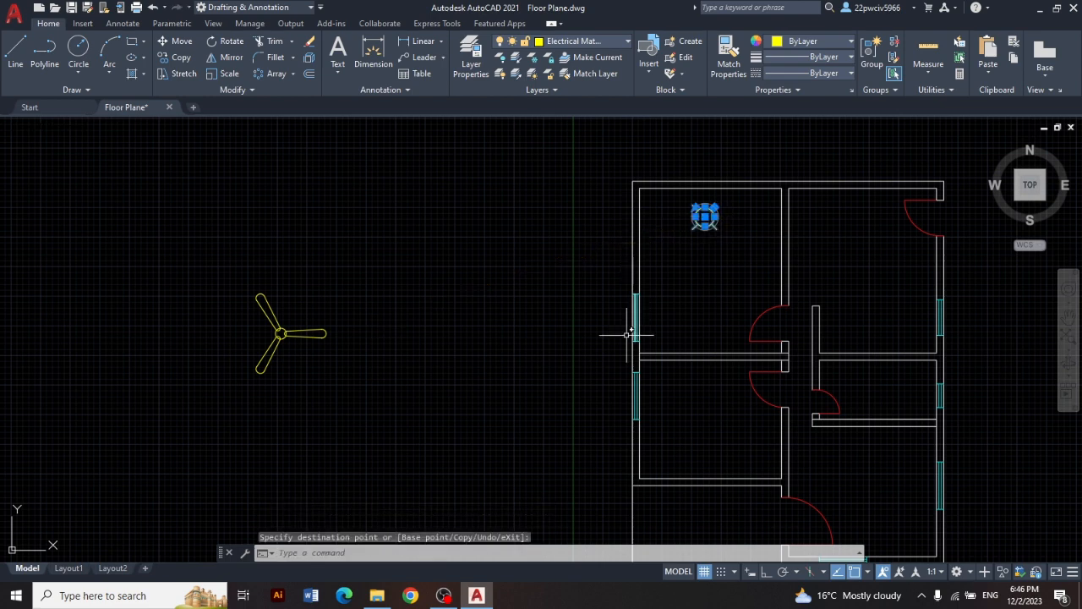
pyautogui.click(464, 294)
pyautogui.click(545, 313)
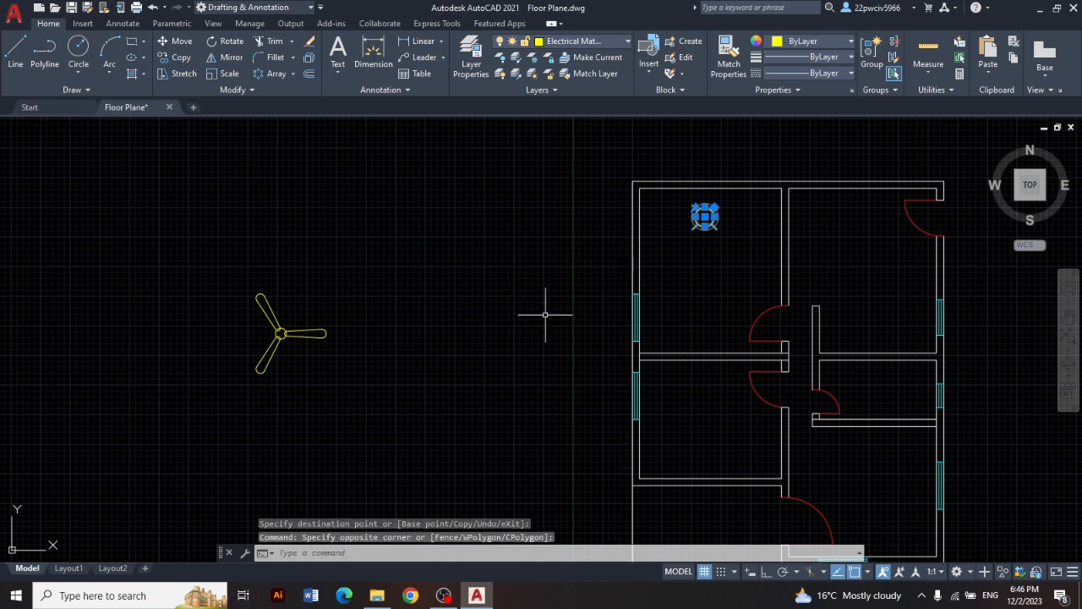
pyautogui.press('Escape')
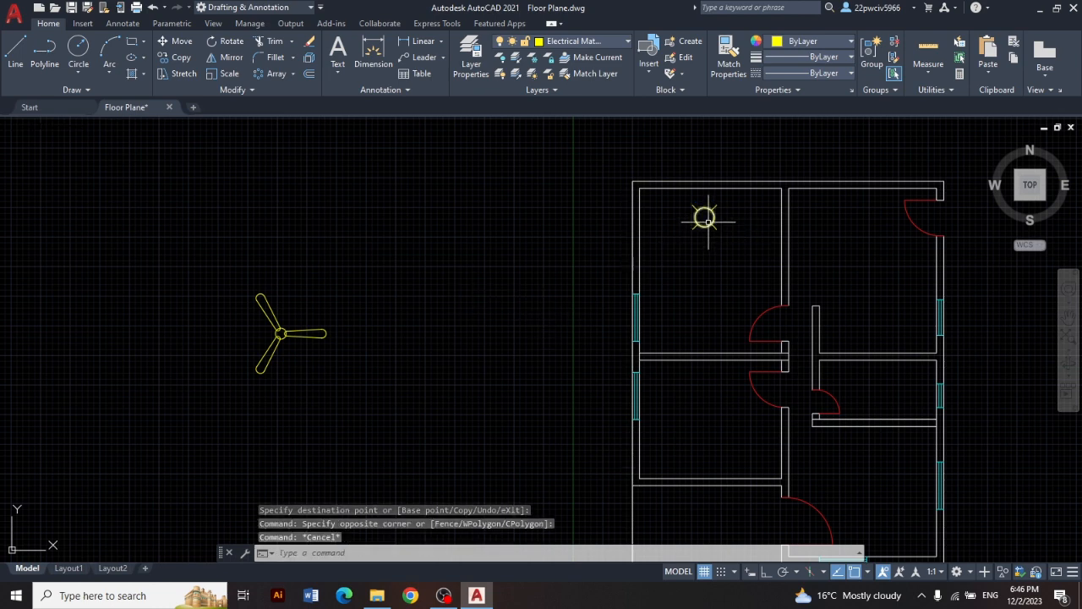
# Step: Scale the light symbol in the upper-left room slightly smaller about its center
pyautogui.click(688, 193)
pyautogui.click(736, 251)
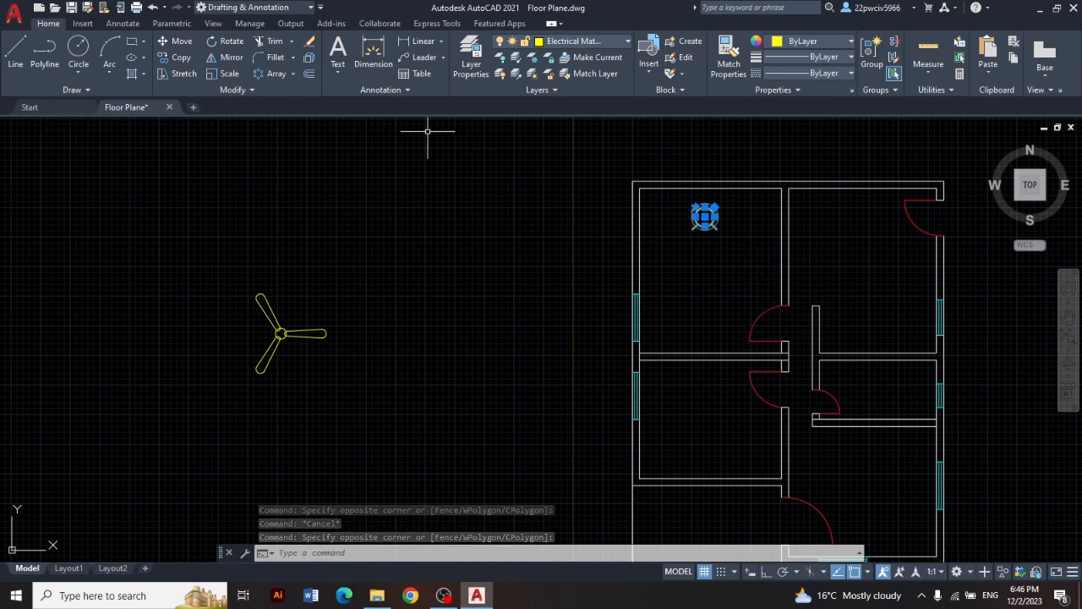
pyautogui.click(228, 76)
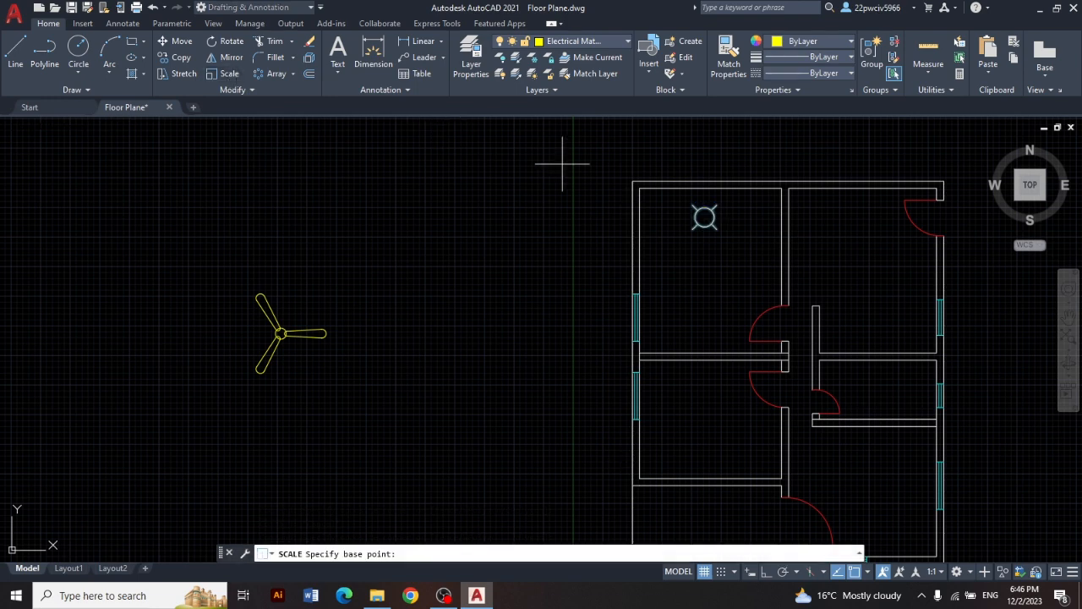
pyautogui.click(705, 217)
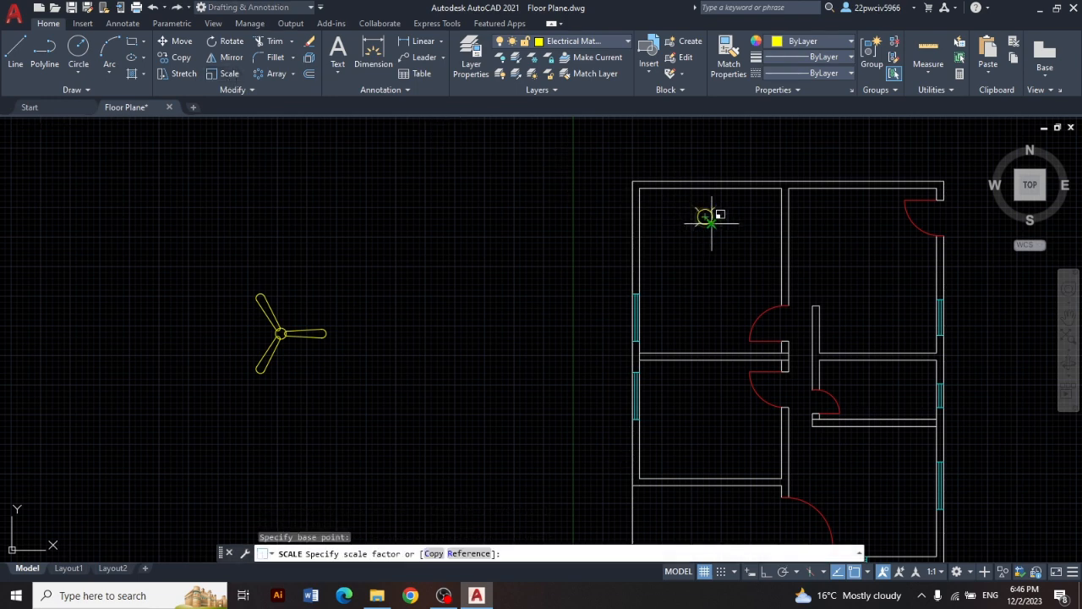
pyautogui.click(709, 219)
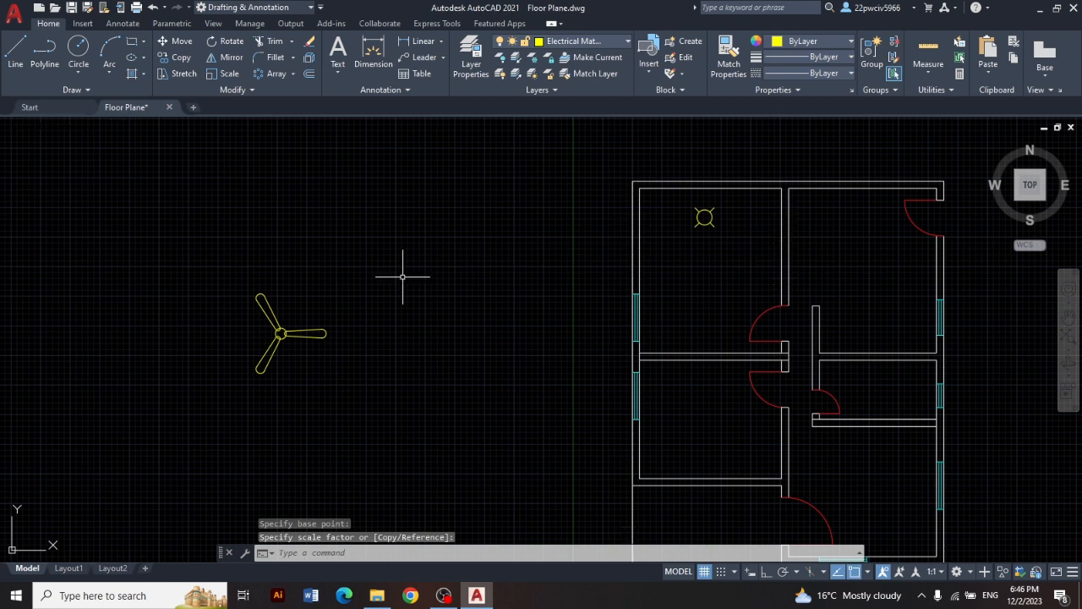
# Step: Copy the light symbol straight down by about 9 units, near the bottom wall of the same room, with Ortho on
pyautogui.click(737, 244)
pyautogui.click(682, 202)
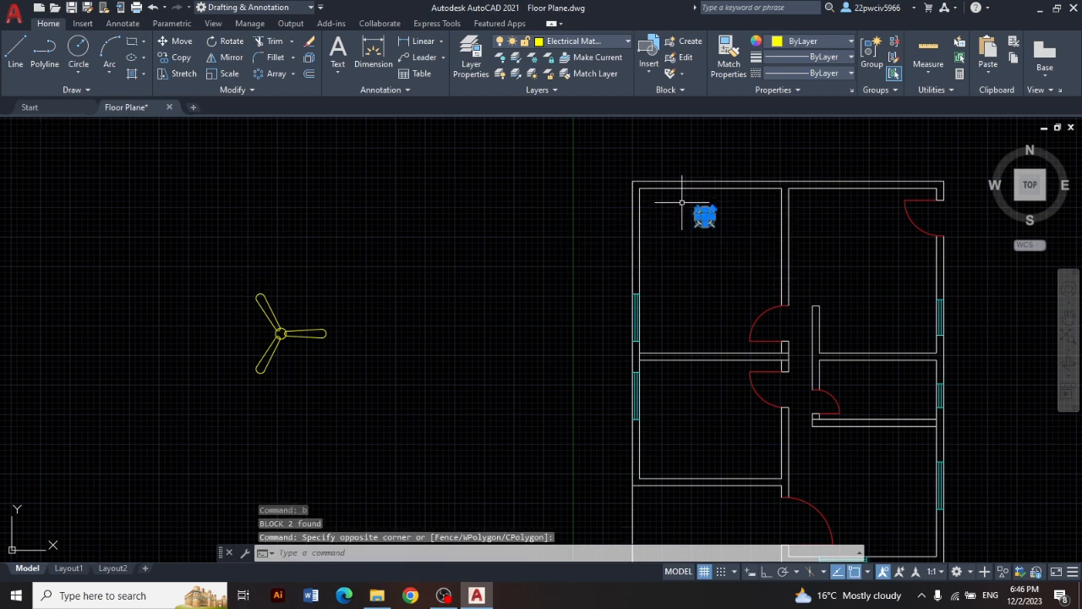
pyautogui.click(182, 57)
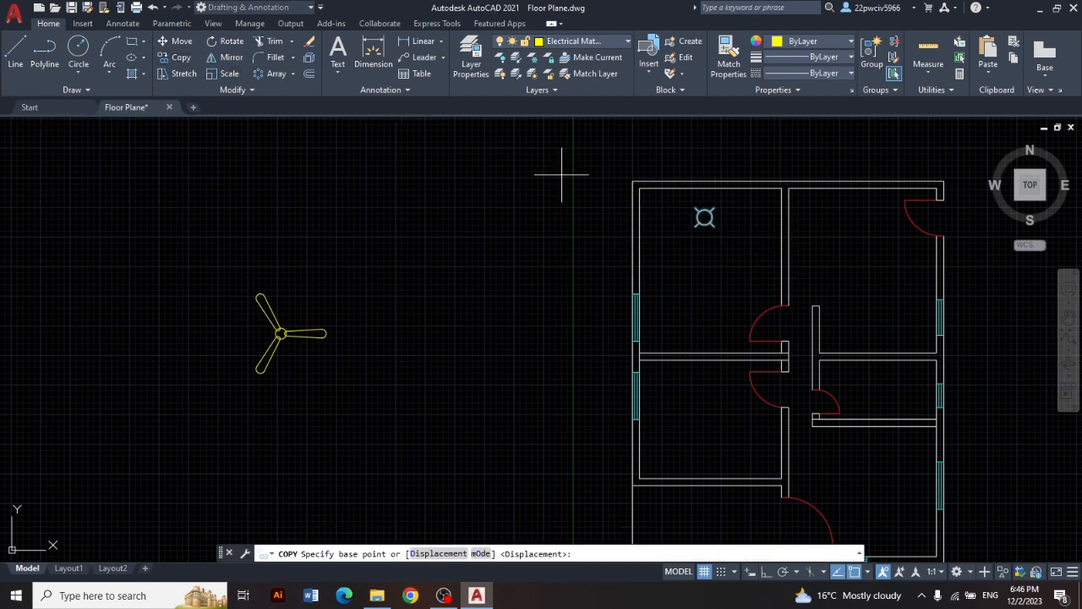
pyautogui.click(705, 217)
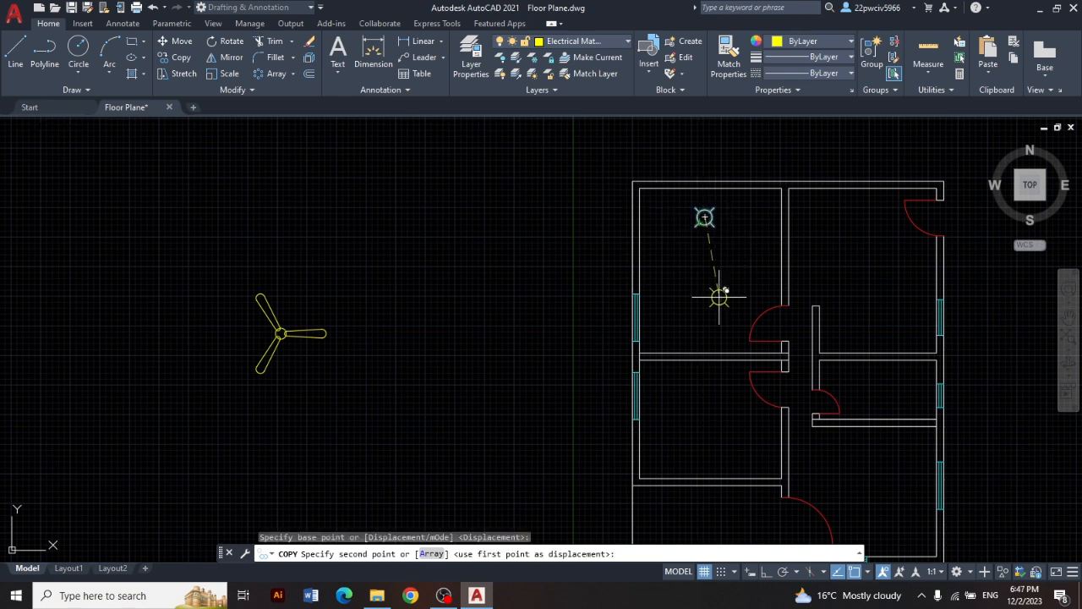
pyautogui.press('F8')
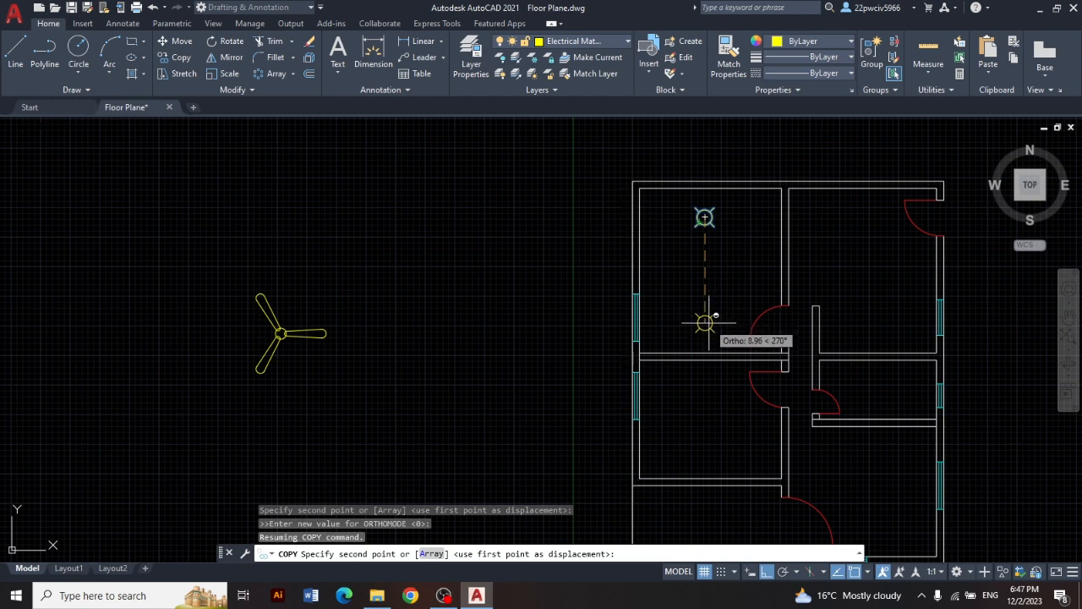
pyautogui.click(705, 323)
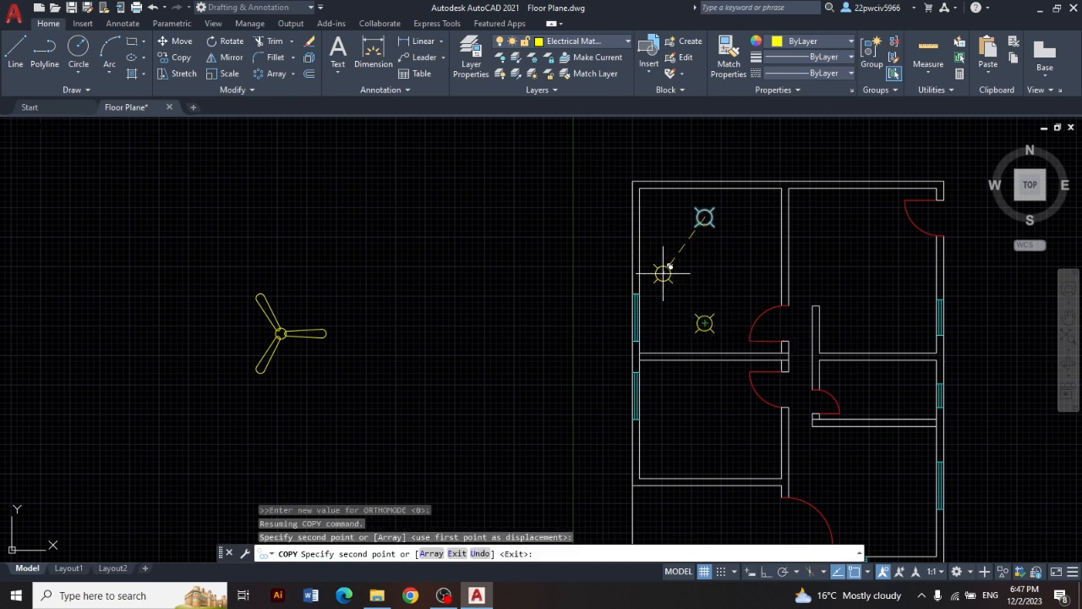
pyautogui.press('Escape')
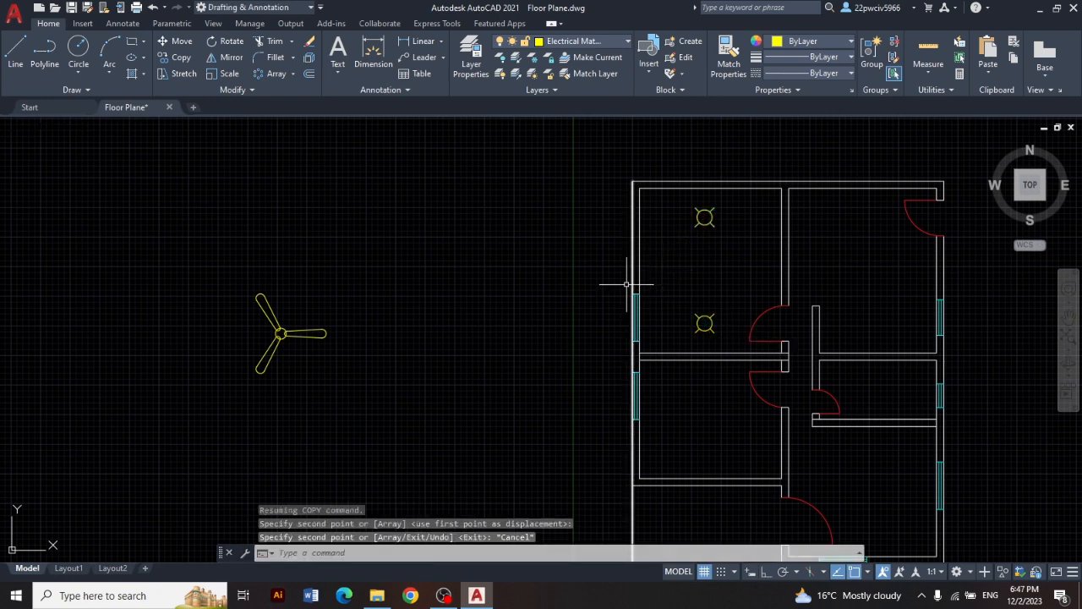
# Step: Draw a vertical line between the centers of the two light symbols in the upper-left room
pyautogui.click(228, 290)
pyautogui.click(344, 388)
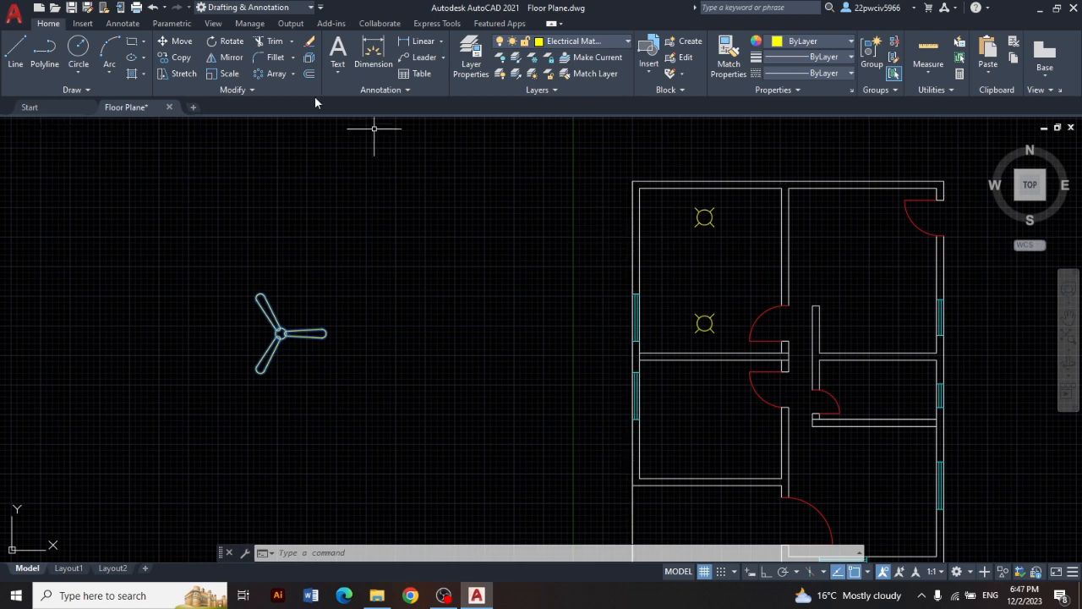
pyautogui.click(16, 52)
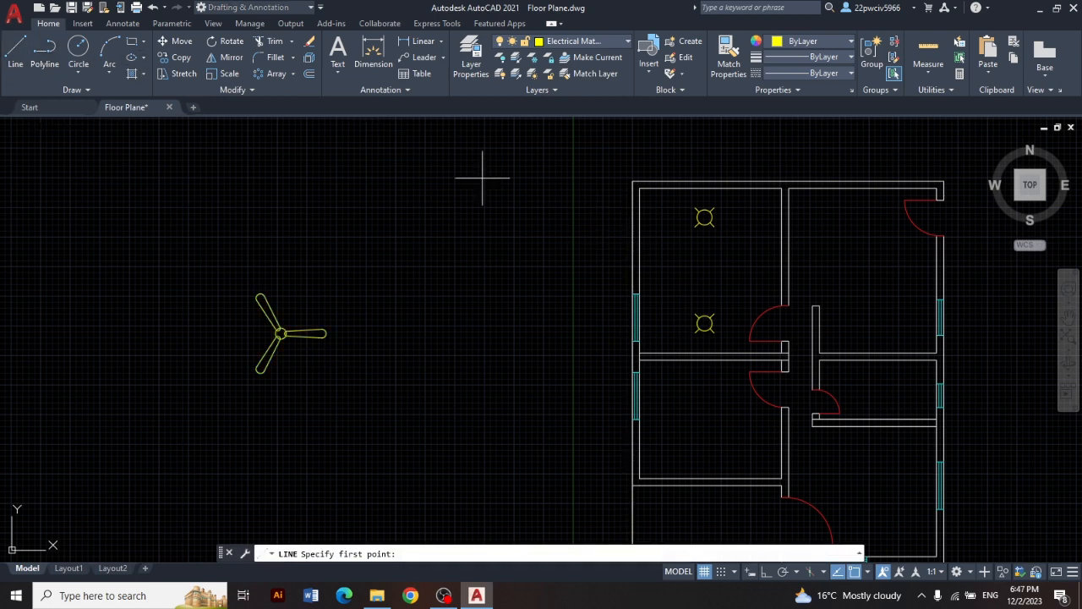
pyautogui.click(705, 217)
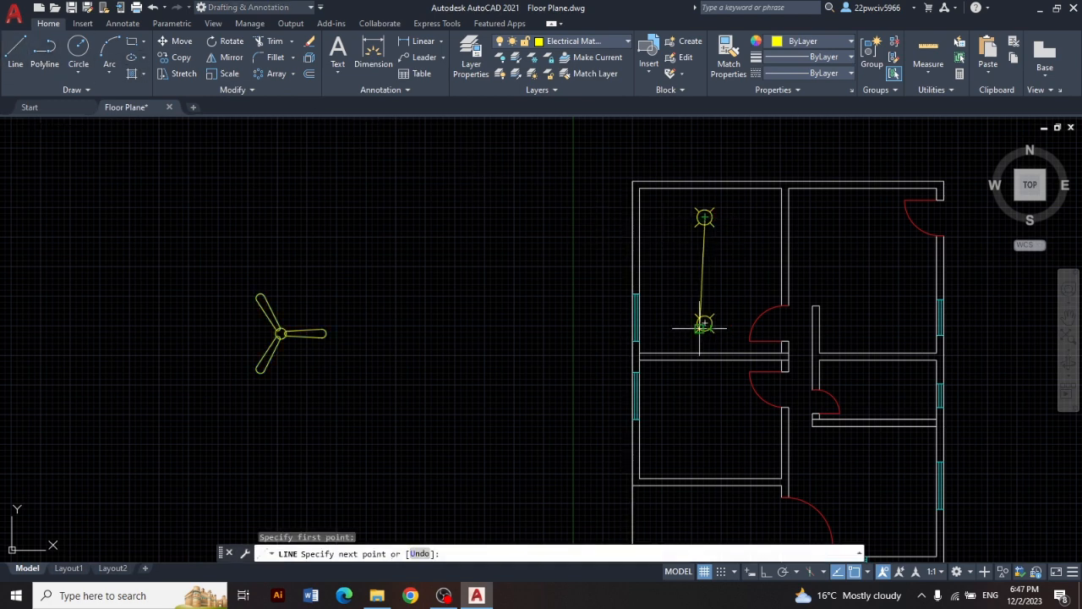
pyautogui.click(704, 323)
pyautogui.press('Escape')
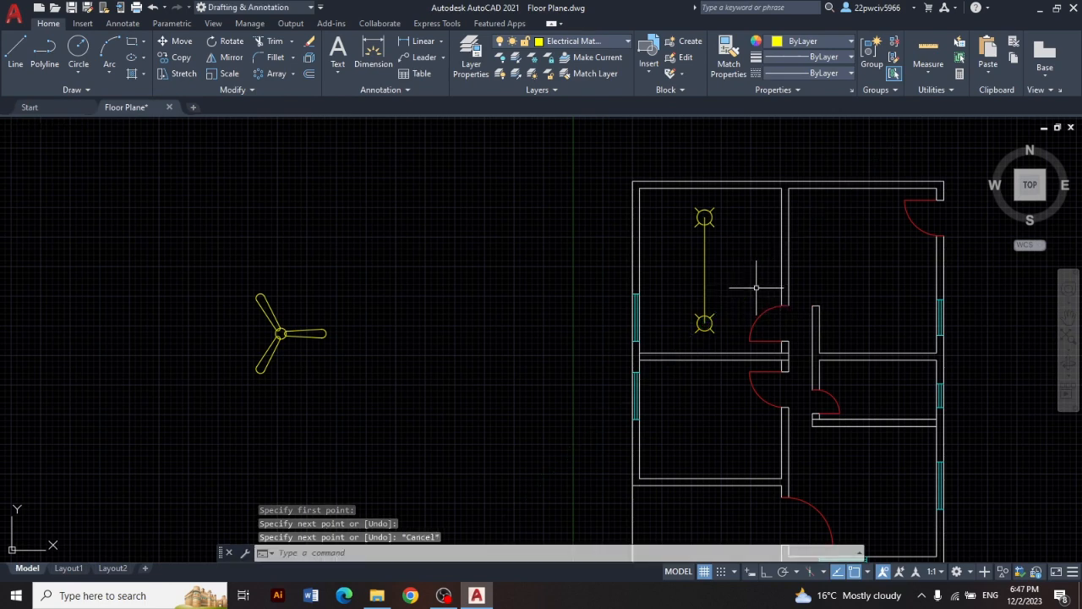
# Step: Move the fan symbol by its hub onto the midpoint of the line between the upper-left room's lights, and erase that line
pyautogui.moveTo(282, 334)
pyautogui.mouseDown()
pyautogui.moveTo(341, 310)
pyautogui.moveTo(295, 325)
pyautogui.mouseUp()
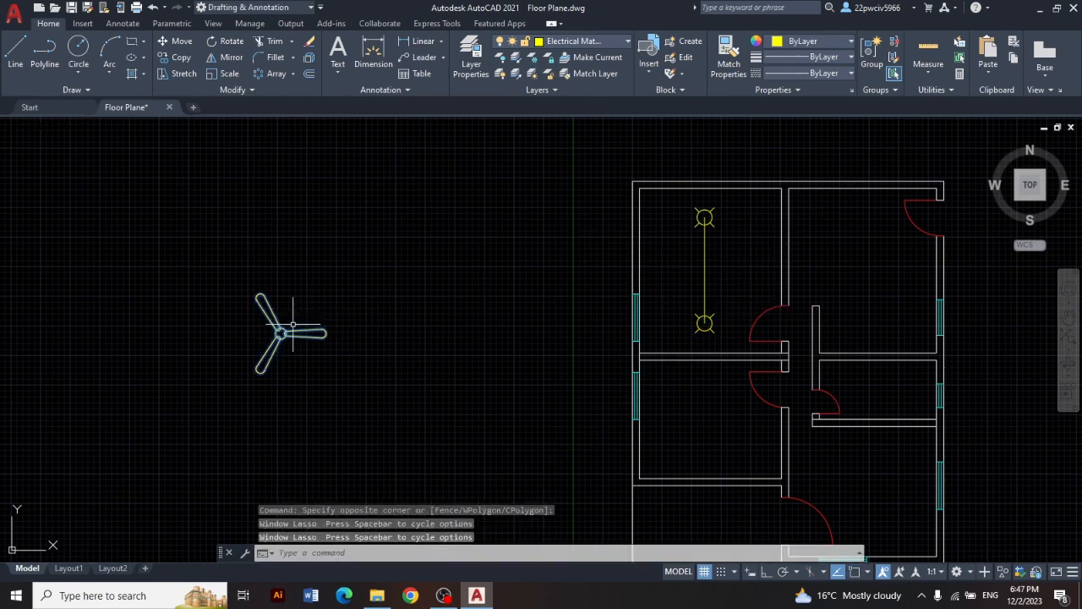
pyautogui.click(176, 41)
pyautogui.click(280, 336)
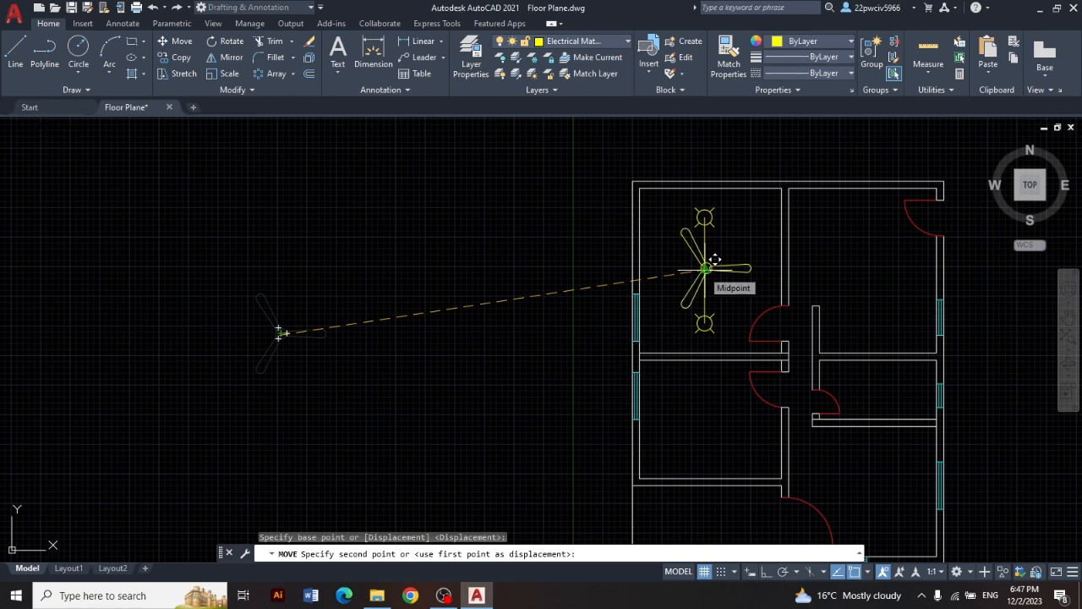
pyautogui.click(705, 268)
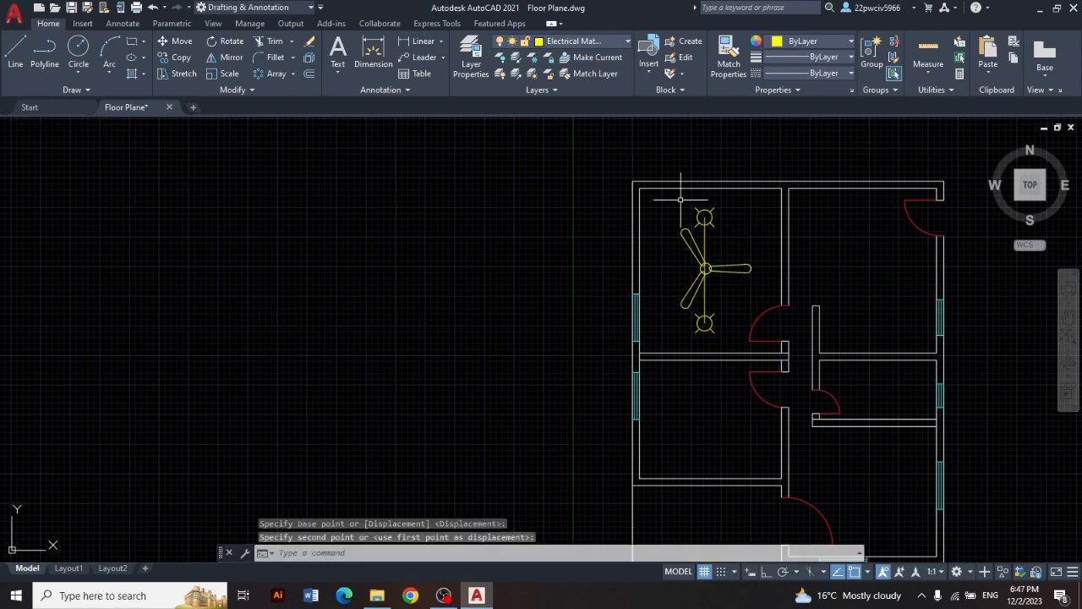
pyautogui.click(705, 246)
pyautogui.press('Delete')
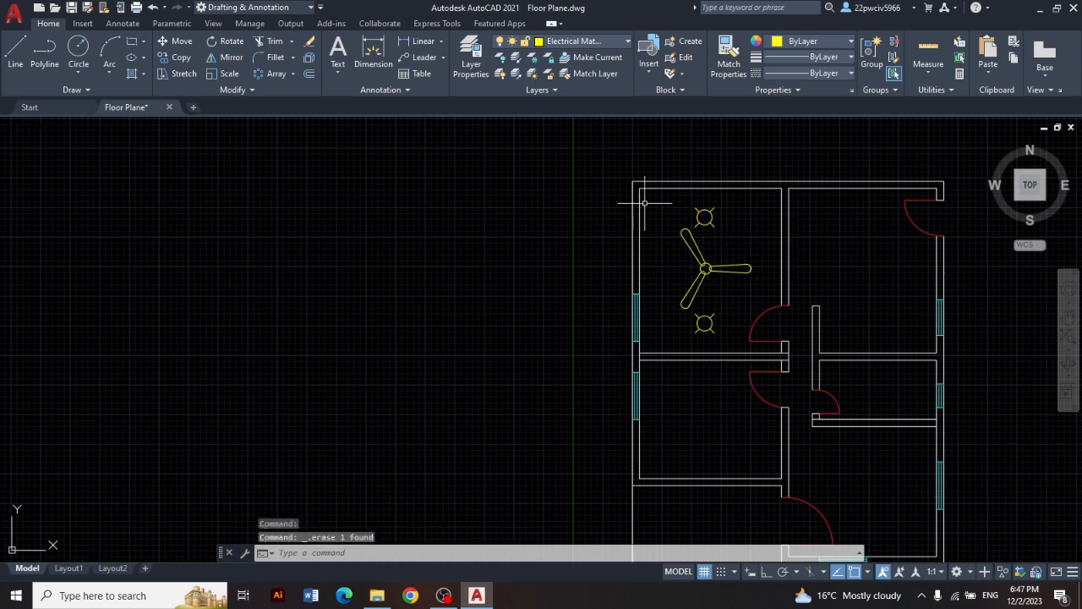
# Step: Scale the fan symbol in the upper-left room down about its hub so its blades sit well clear of both lights
pyautogui.click(670, 226)
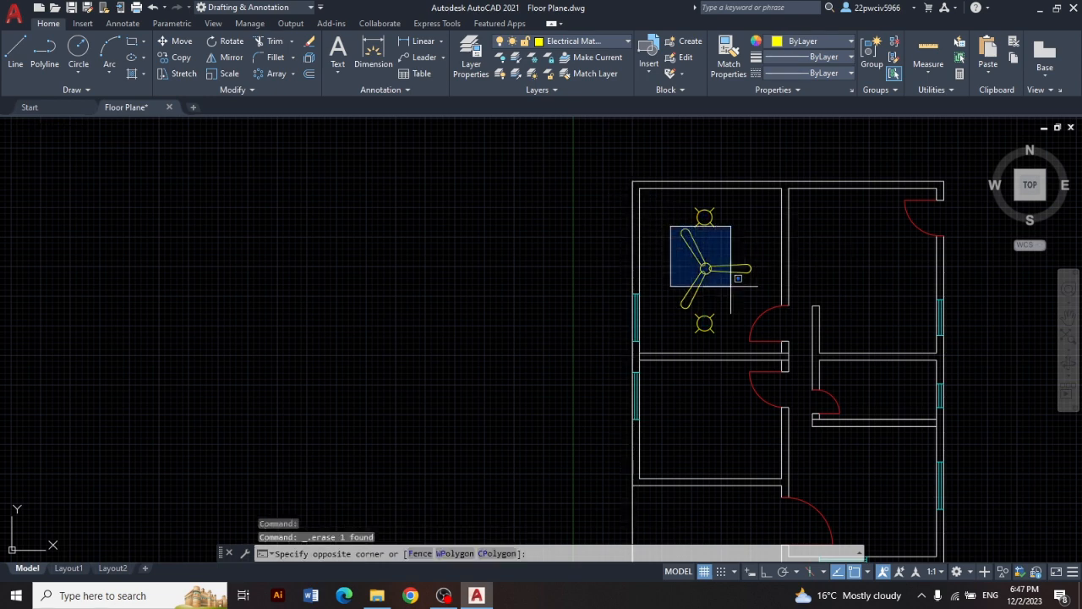
pyautogui.click(764, 312)
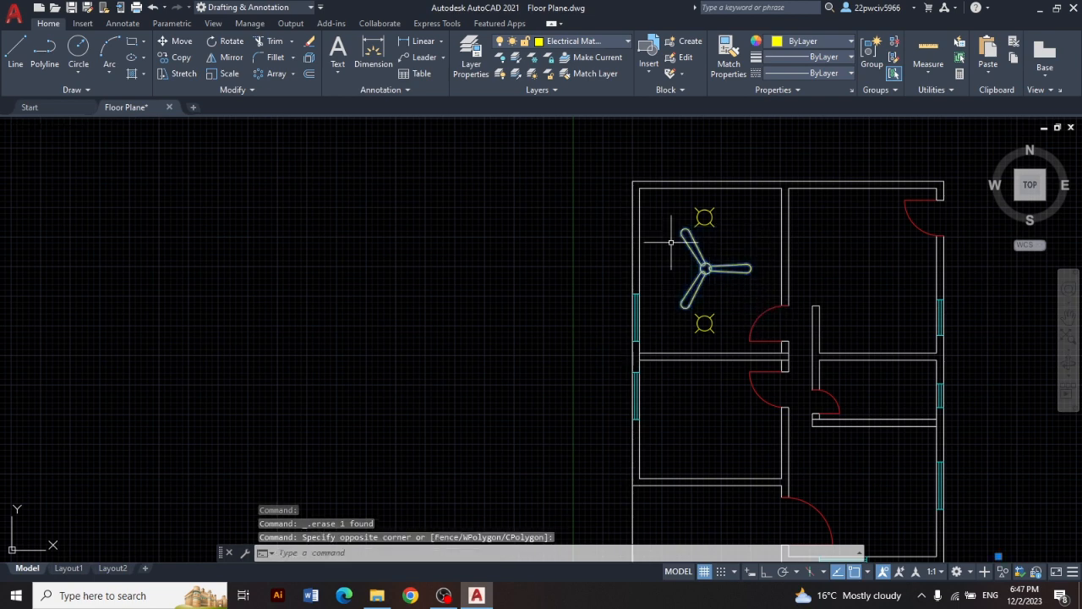
pyautogui.click(227, 75)
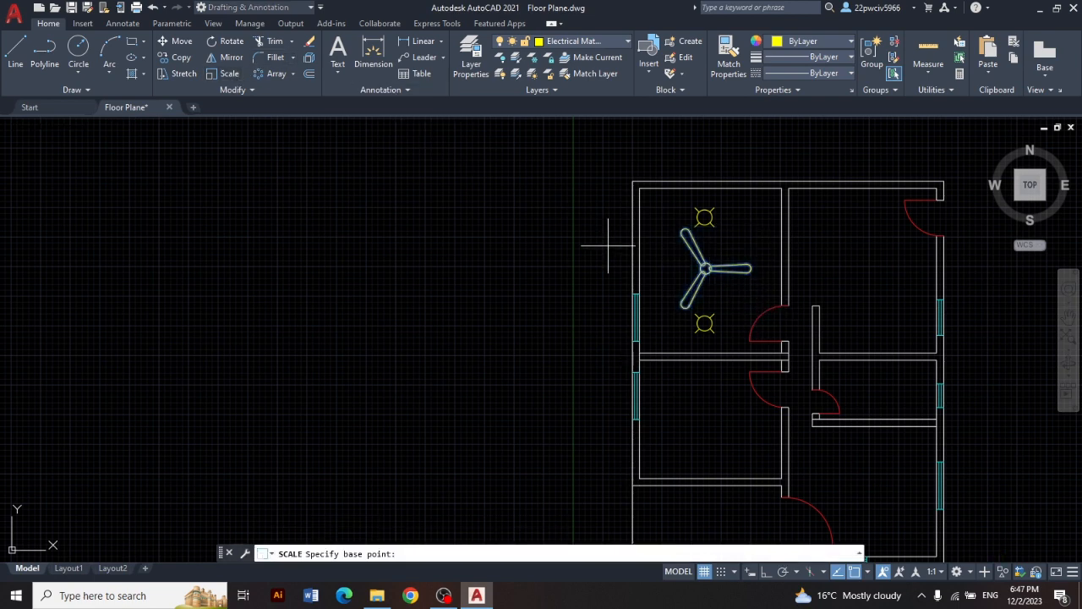
pyautogui.click(705, 268)
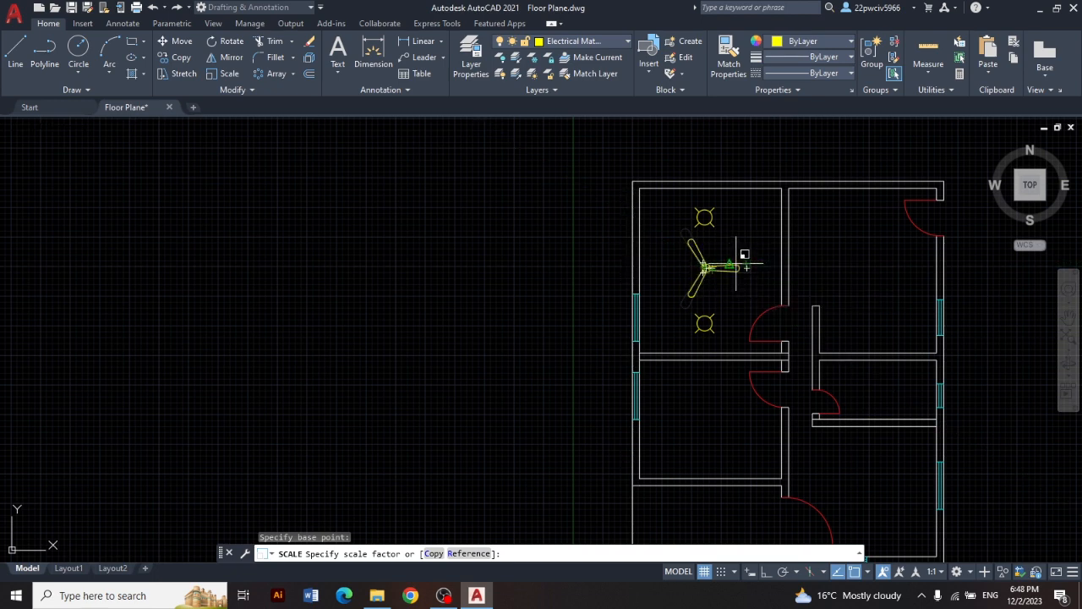
pyautogui.click(735, 263)
# Step: Nudge the fan symbol slightly down so it sits midway between the two lights in the upper-left room
pyautogui.click(674, 249)
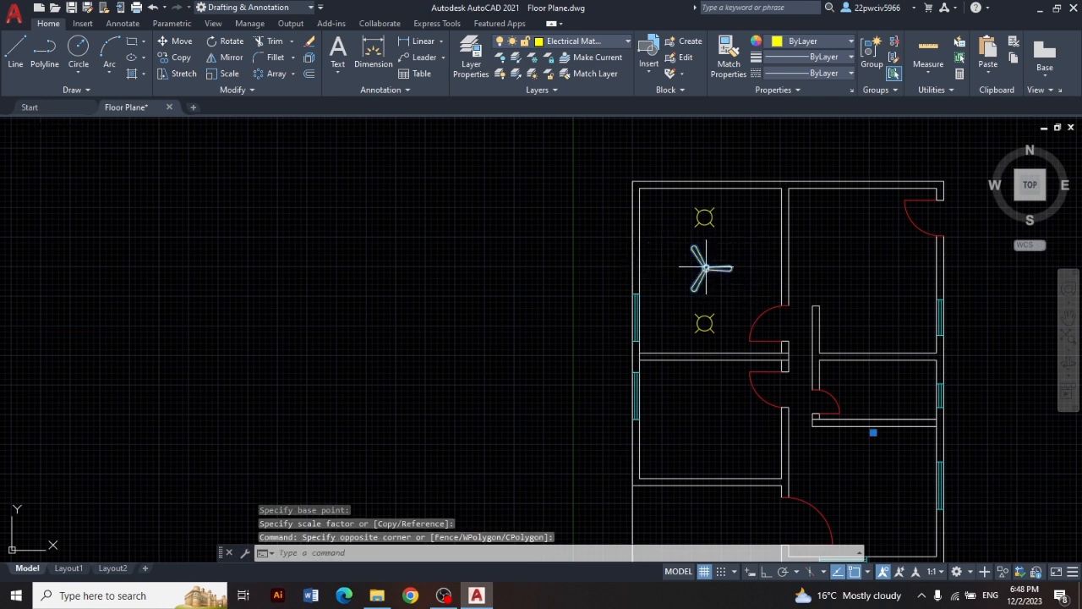
pyautogui.moveTo(706, 267); pyautogui.dragTo(705, 273)
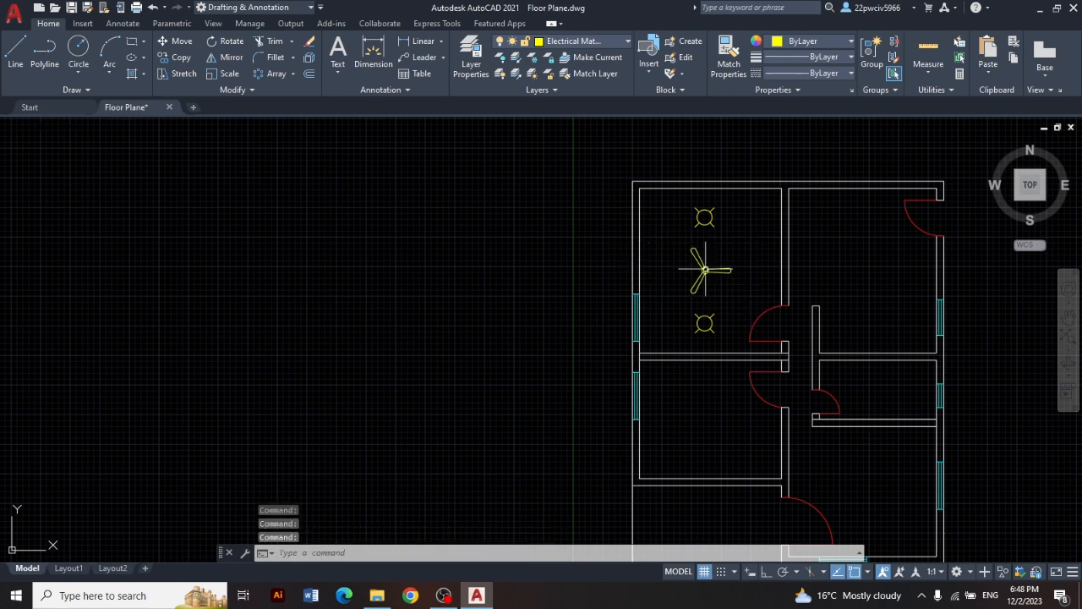
pyautogui.click(705, 272)
pyautogui.click(536, 290)
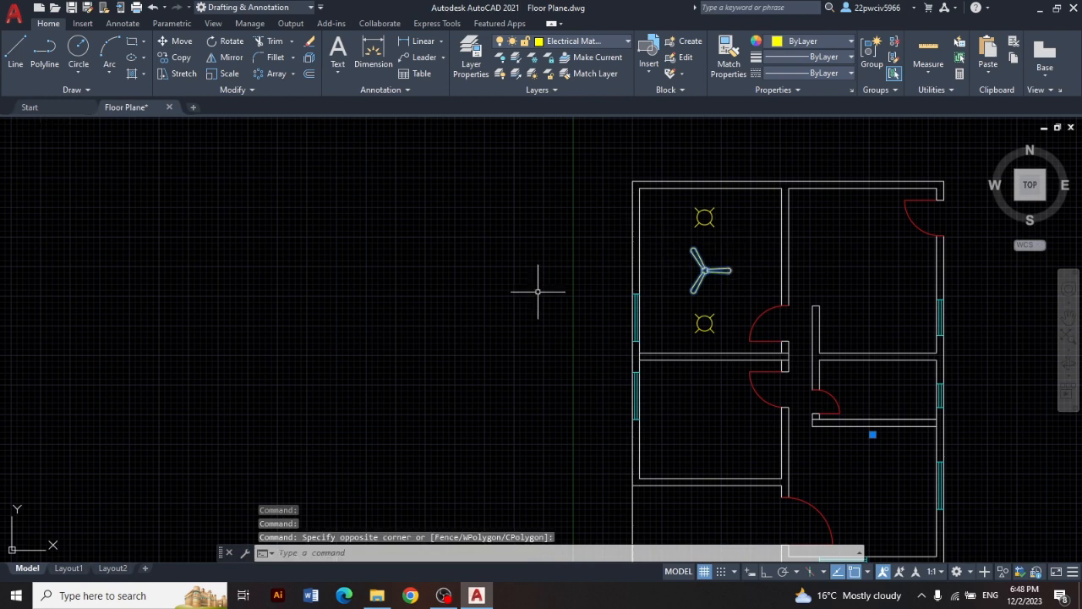
pyautogui.press('Escape')
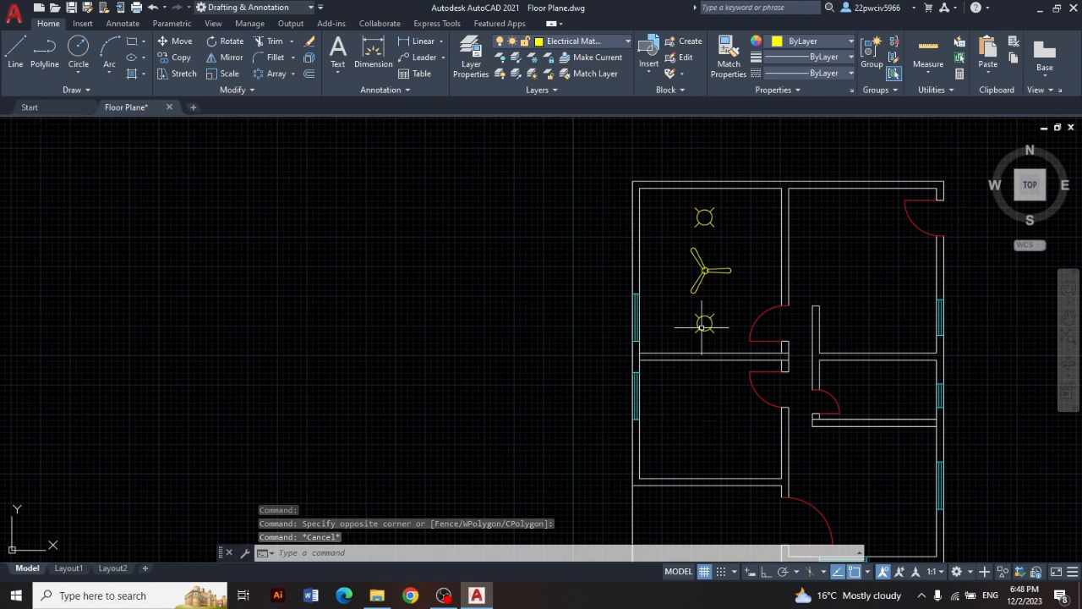
pyautogui.click(675, 201)
pyautogui.click(765, 349)
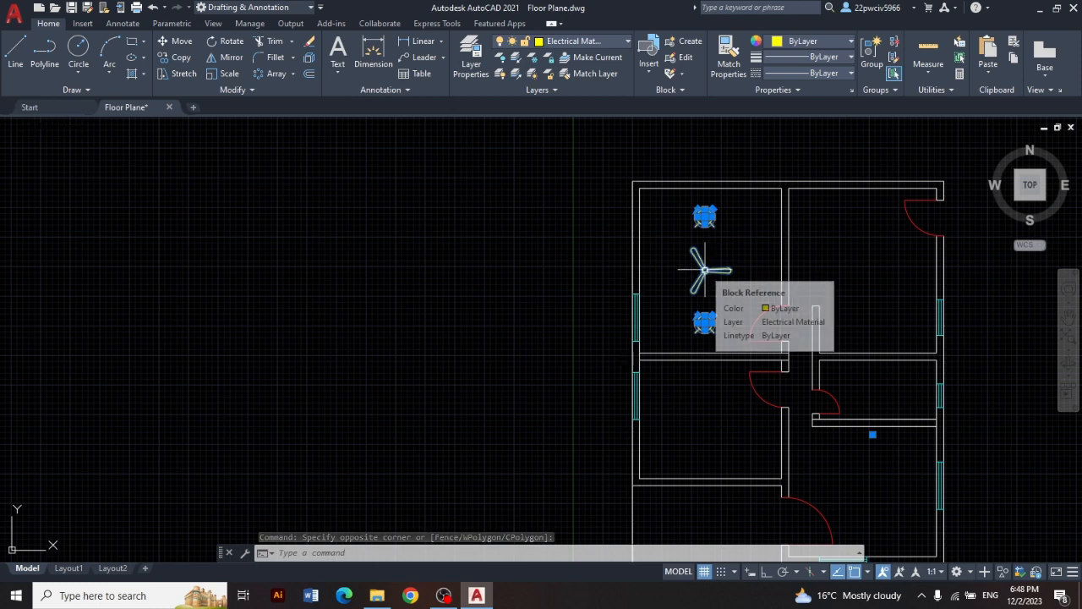
pyautogui.press('Escape')
pyautogui.press('Escape')
pyautogui.hotkey('ctrl', 'z')
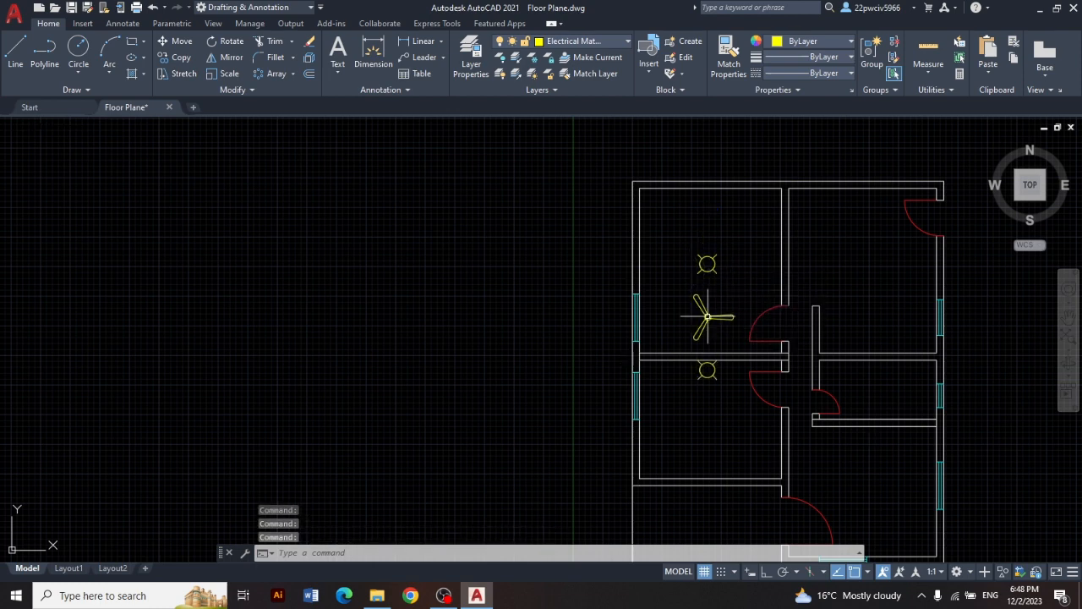
# Step: Copy the fan and both lights by the fan's hub about 13 units straight down into the room below, with Ortho on
pyautogui.click(676, 204)
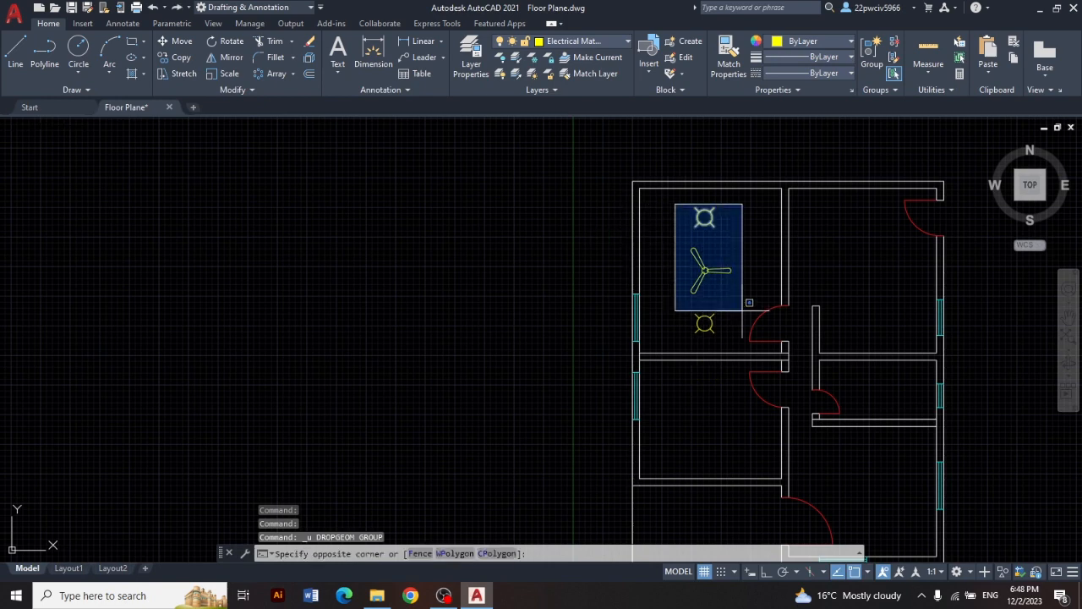
pyautogui.click(781, 340)
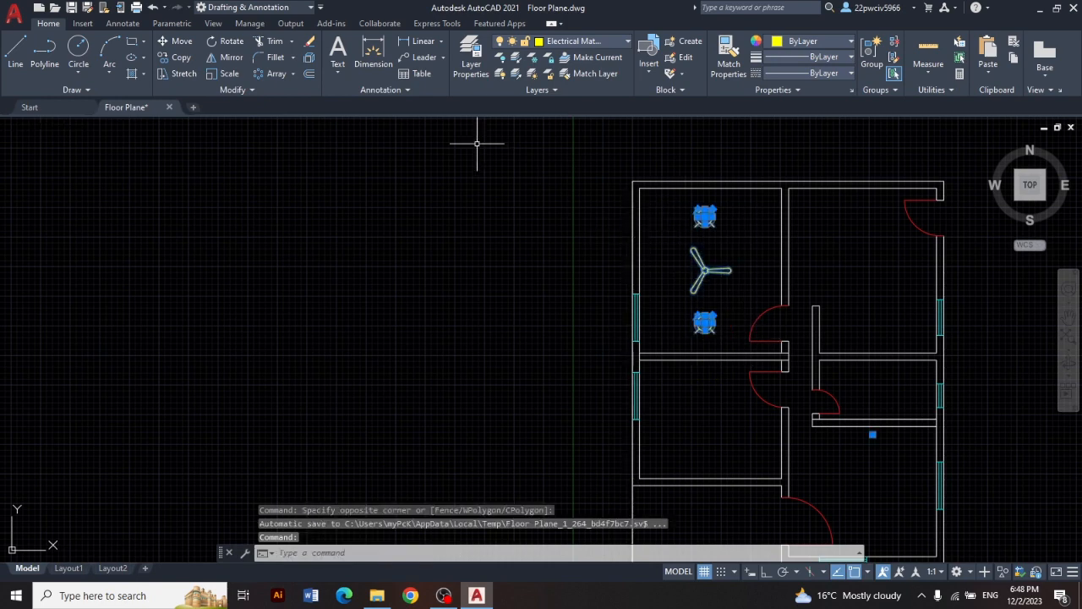
pyautogui.click(181, 58)
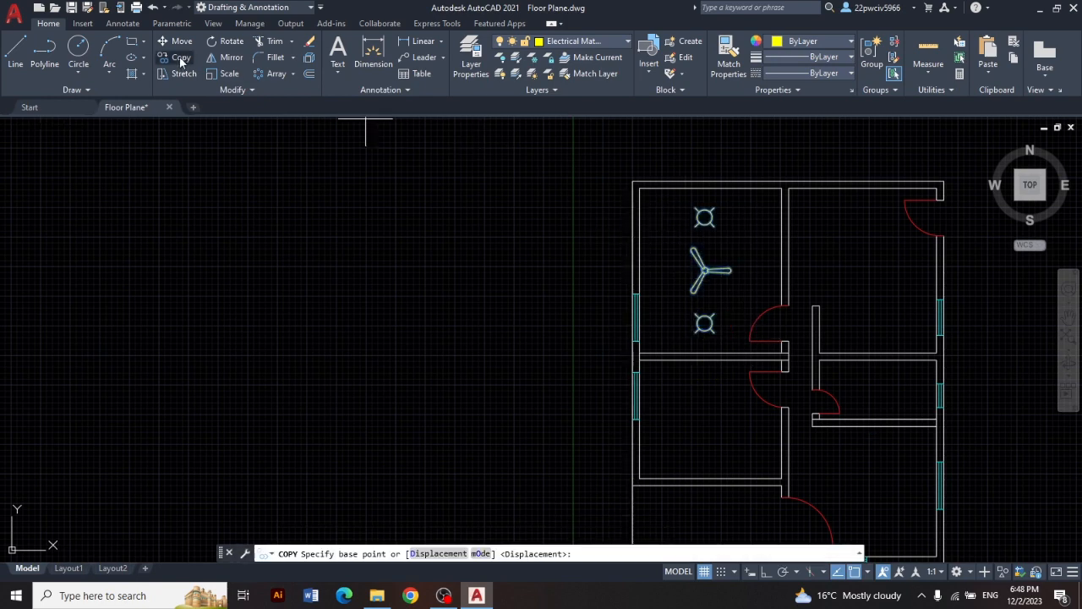
pyautogui.click(705, 271)
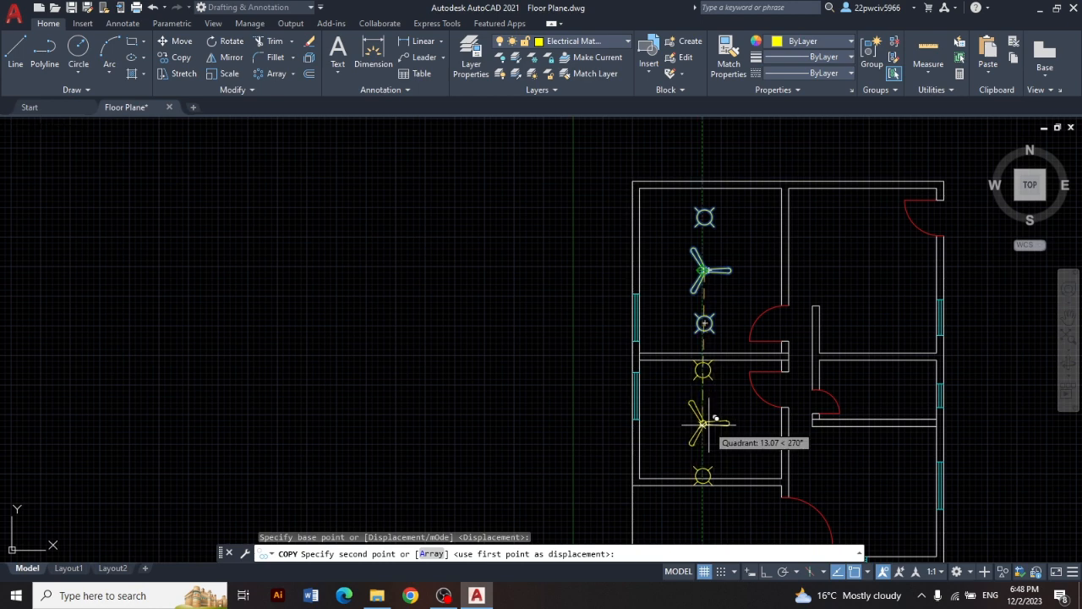
pyautogui.press('F8')
pyautogui.click(708, 423)
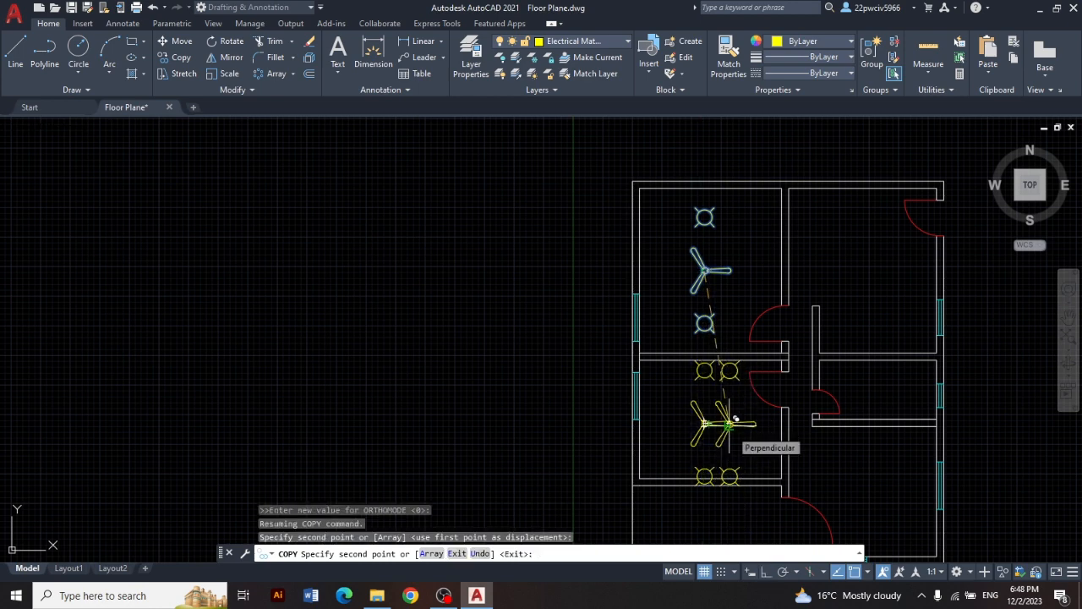
# Step: Place another copy of the fan and two lights about 13.6 units horizontally across in the upper-right room, with Ortho on, and end copying
pyautogui.moveTo(710, 420)
pyautogui.mouseDown(button='middle')
pyautogui.moveTo(674, 335)
pyautogui.moveTo(644, 315)
pyautogui.moveTo(605, 316)
pyautogui.mouseUp(button='middle')
pyautogui.moveTo(750, 234)
pyautogui.mouseDown(button='middle')
pyautogui.moveTo(725, 243)
pyautogui.moveTo(724, 333)
pyautogui.mouseUp(button='middle')
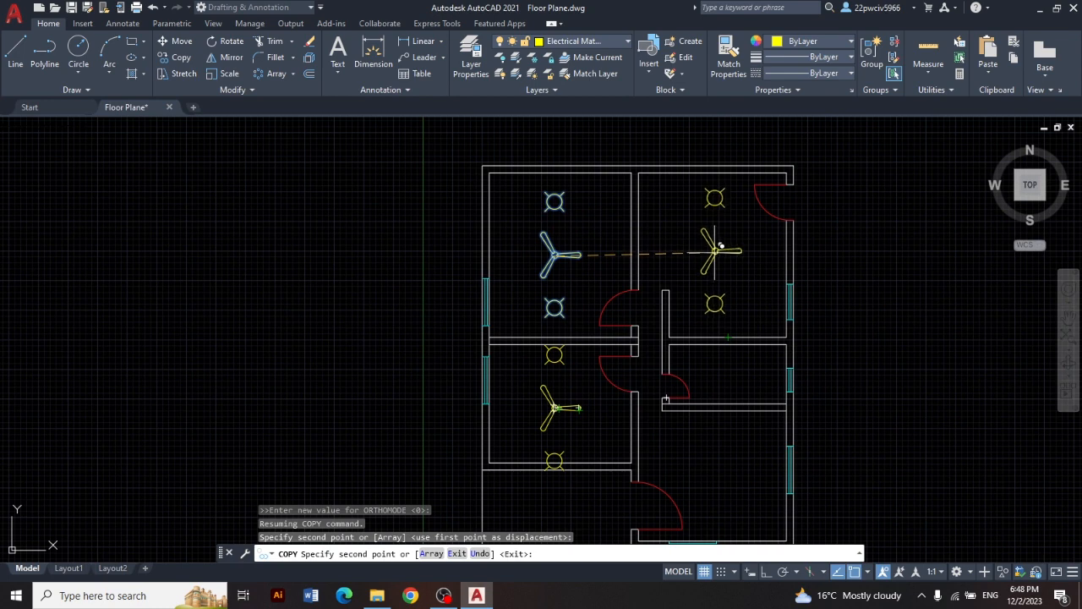
pyautogui.press('F8')
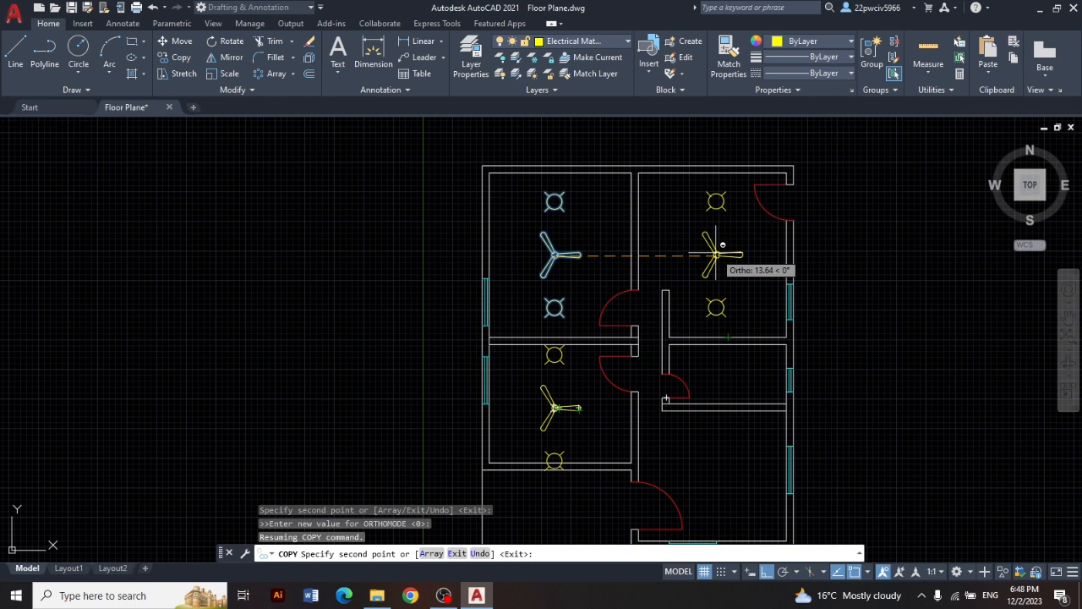
pyautogui.click(717, 254)
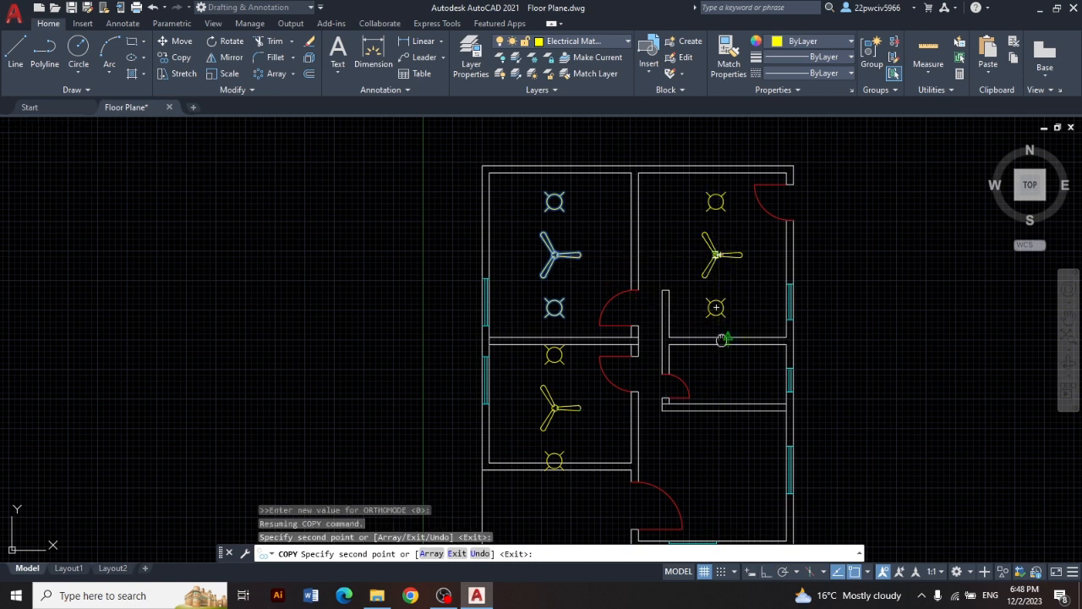
pyautogui.moveTo(721, 339); pyautogui.dragTo(685, 212, button='middle')
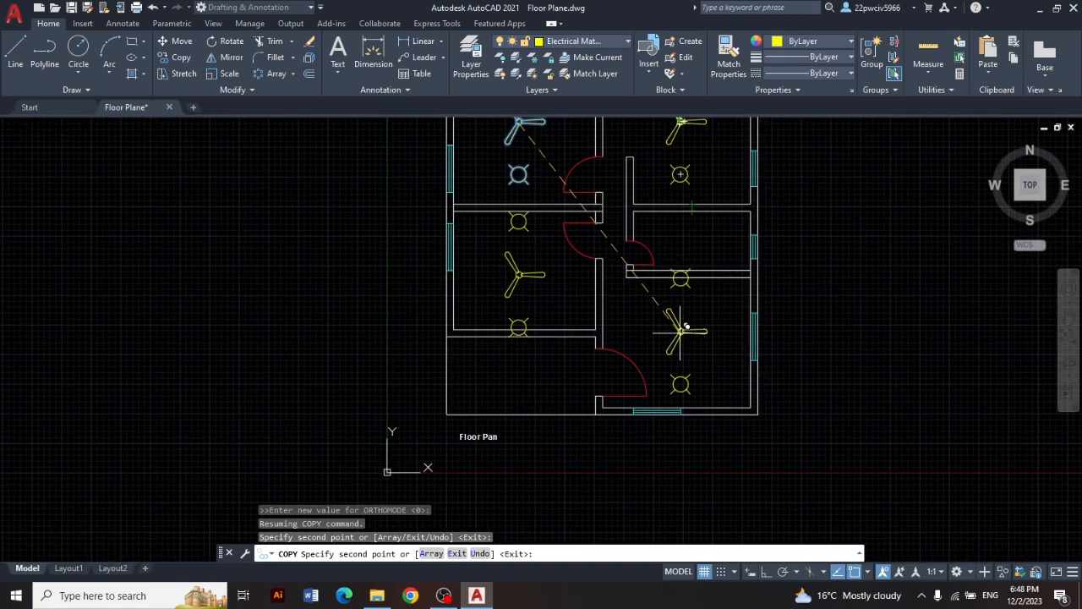
pyautogui.press('Escape')
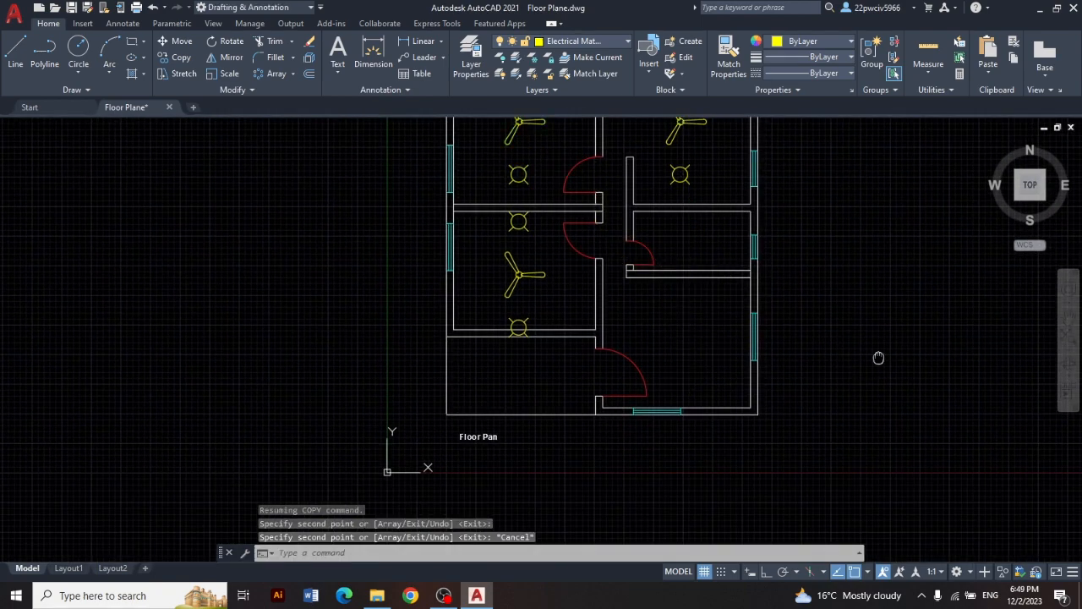
# Step: Copy the upper-right room's fan and two lights about 19 units straight down into the lower-right room, with Ortho on
pyautogui.moveTo(878, 358); pyautogui.dragTo(865, 442, button='middle')
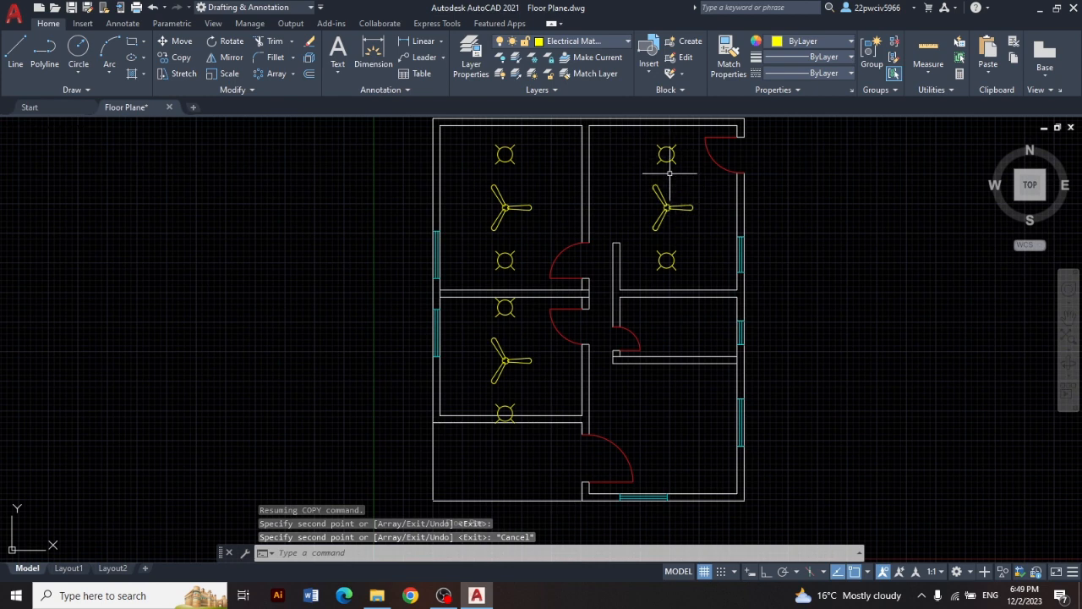
pyautogui.click(632, 133)
pyautogui.click(738, 306)
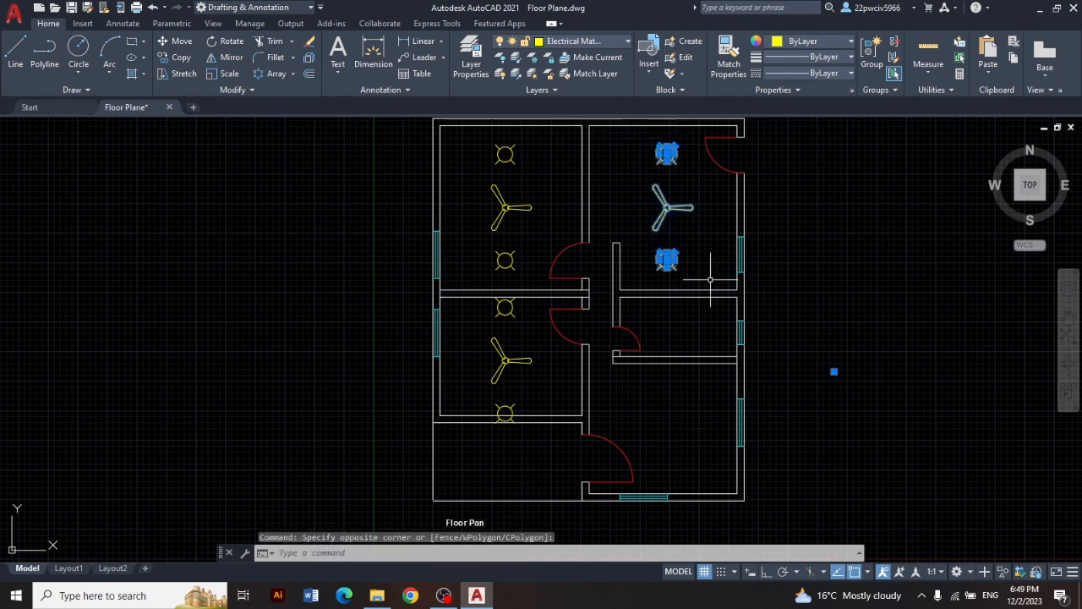
pyautogui.click(177, 59)
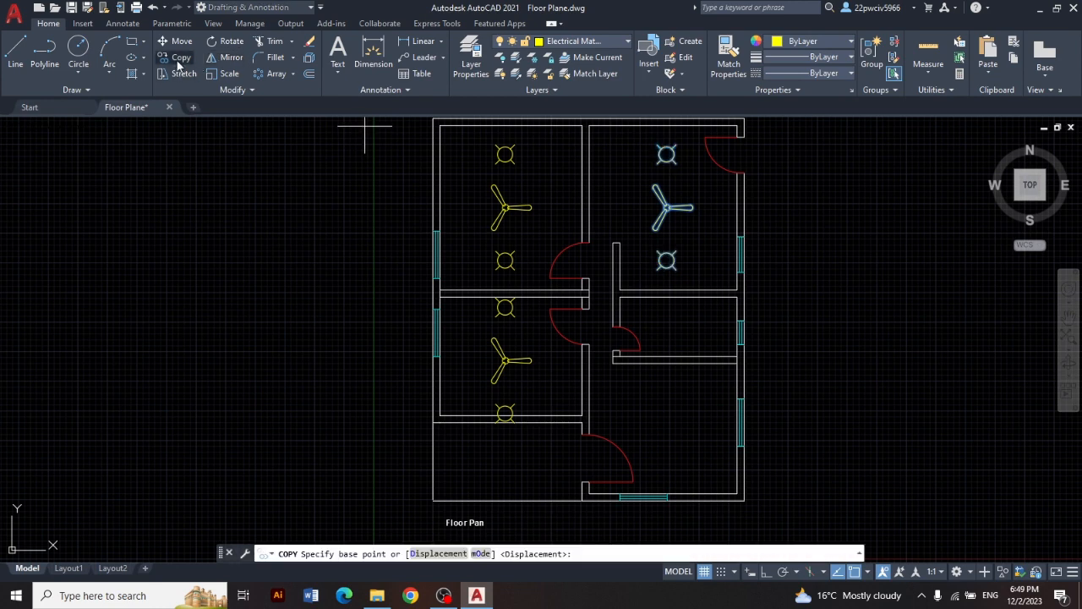
pyautogui.click(667, 207)
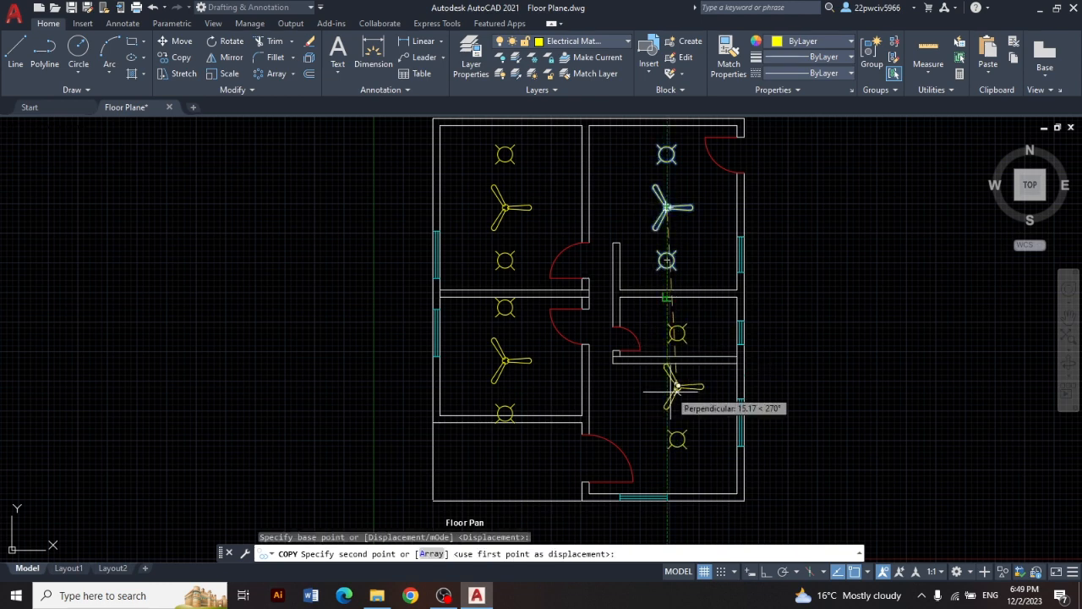
pyautogui.press('F8')
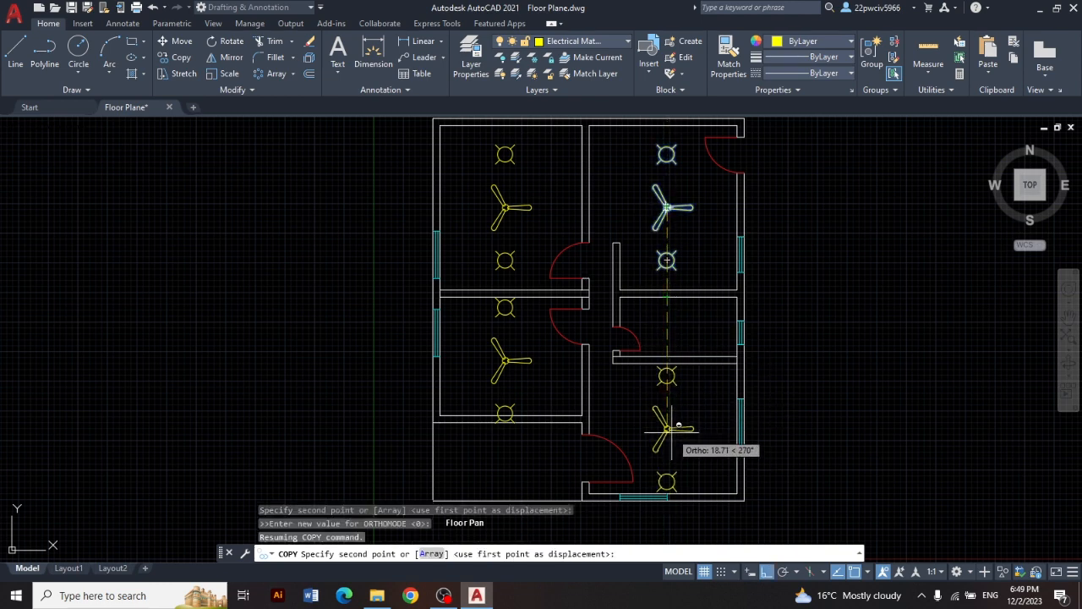
pyautogui.click(667, 431)
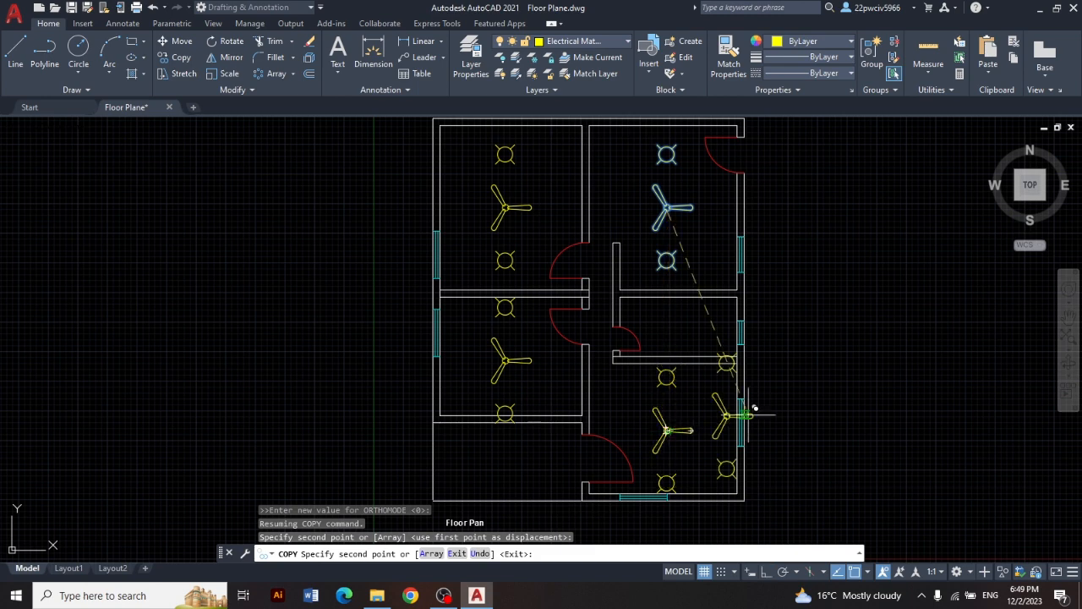
pyautogui.press('Escape')
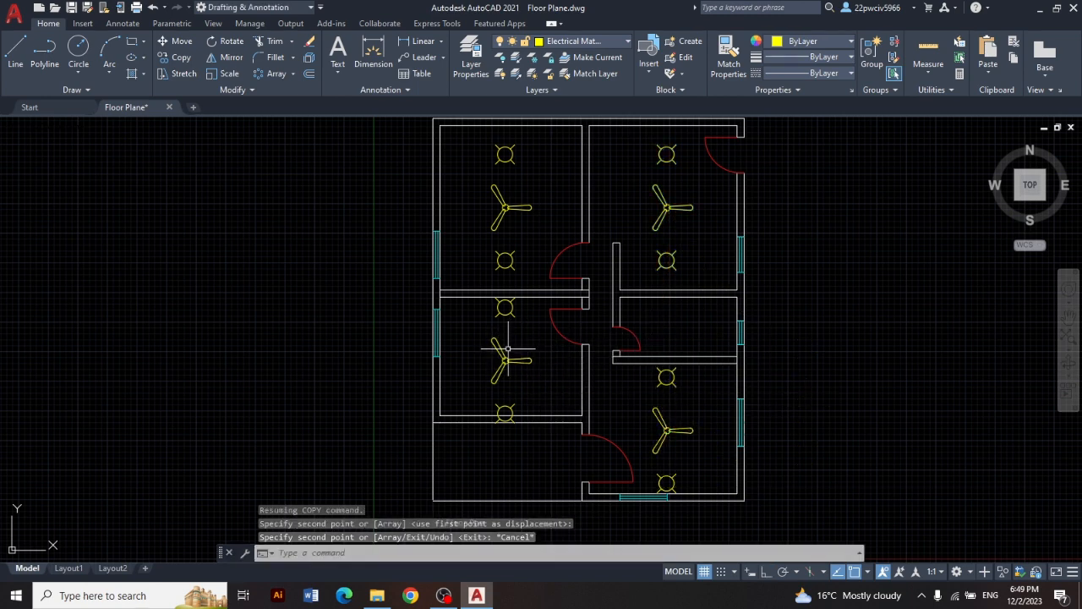
# Step: Move the upper light symbol in the room below the upper-left room slightly down, away from the top wall
pyautogui.click(494, 294)
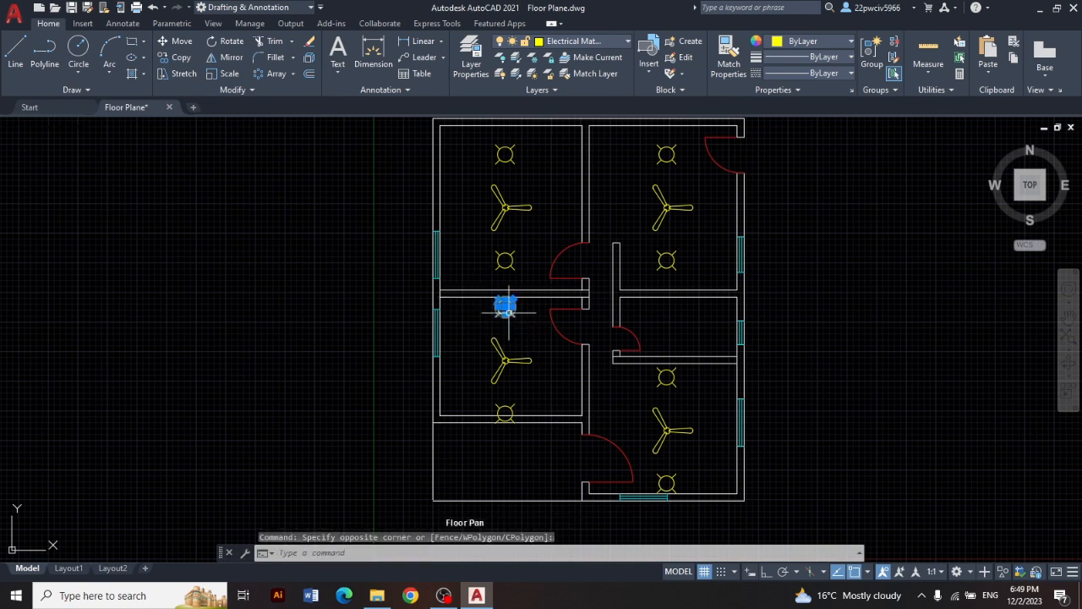
pyautogui.click(504, 306)
pyautogui.click(504, 305)
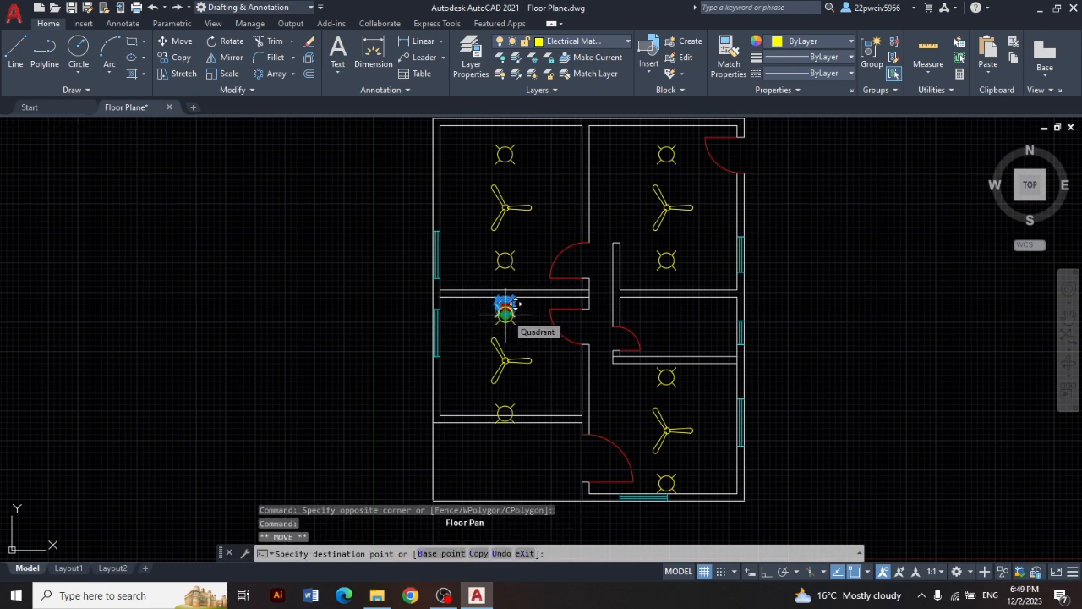
pyautogui.click(505, 306)
# Step: Move the lower light symbol in the room below the upper-left room slightly up, away from the bottom wall
pyautogui.click(487, 397)
pyautogui.click(524, 432)
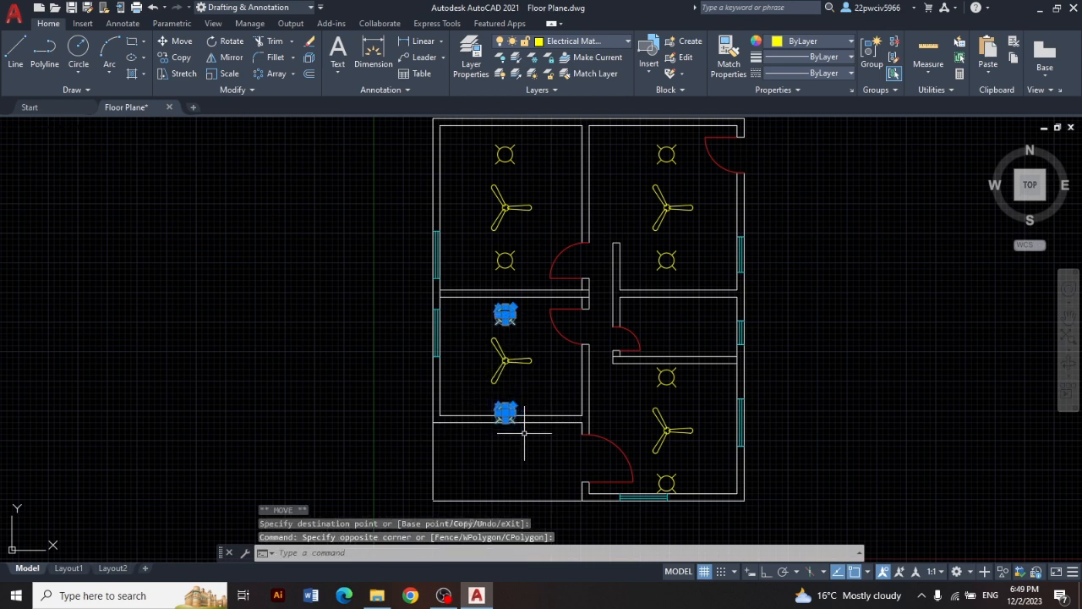
pyautogui.click(505, 412)
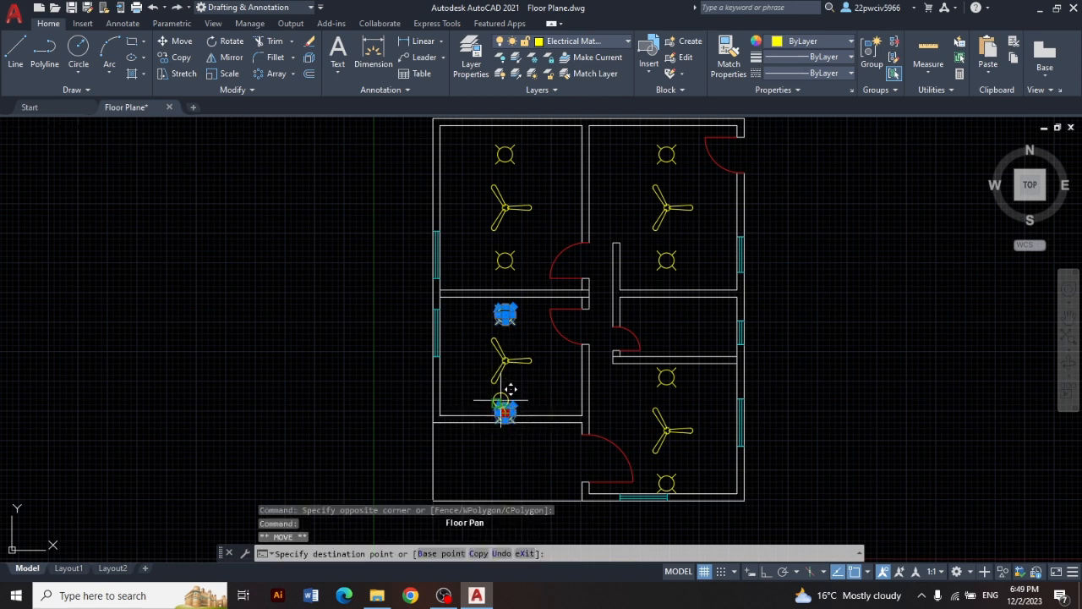
pyautogui.click(505, 406)
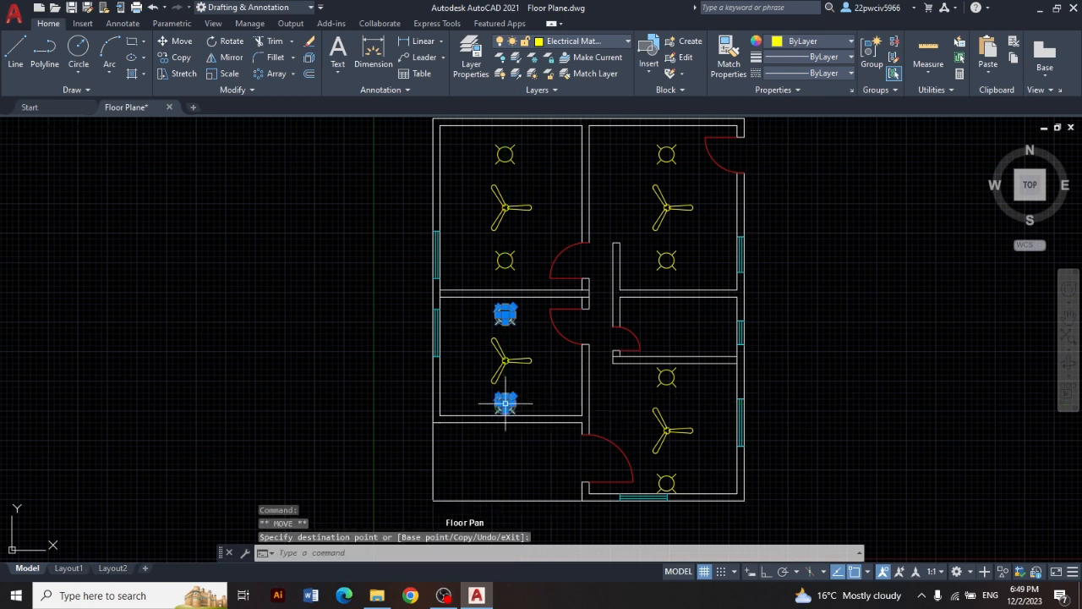
pyautogui.click(376, 331)
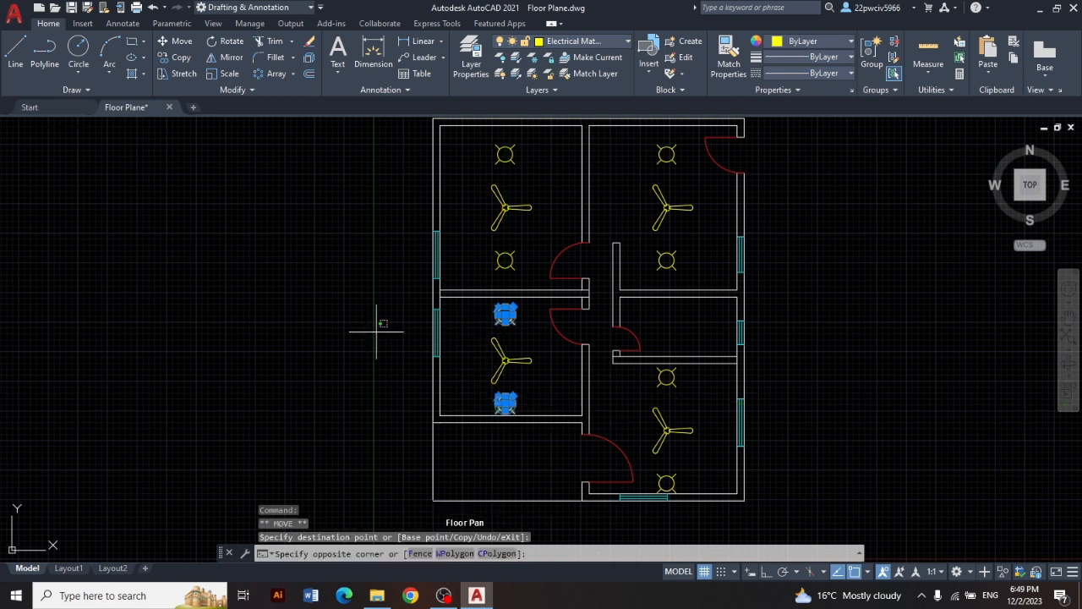
pyautogui.press('Escape')
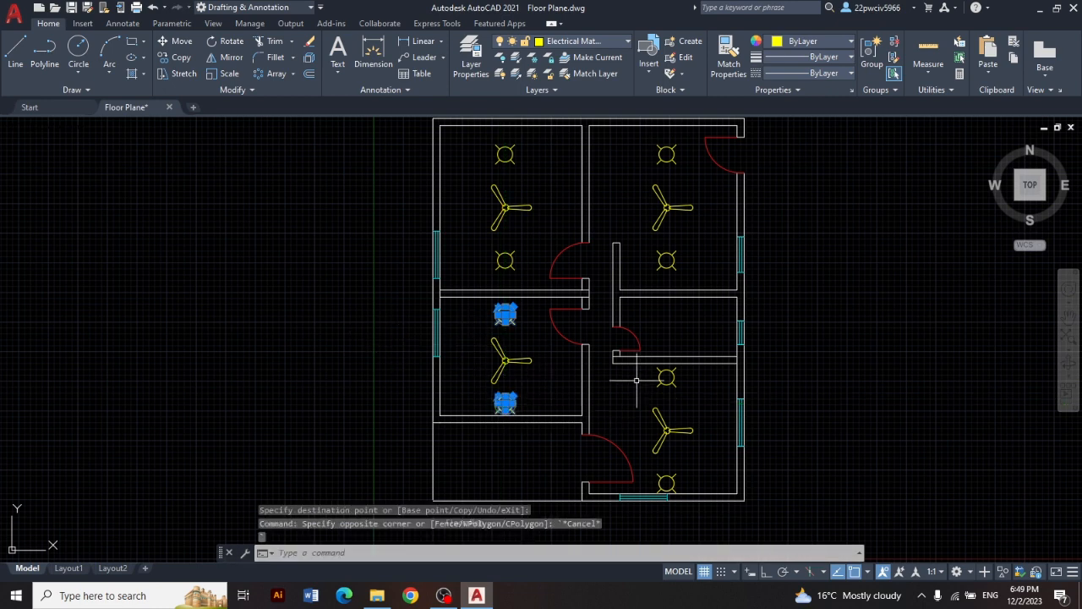
pyautogui.write('co')
pyautogui.press('Return')
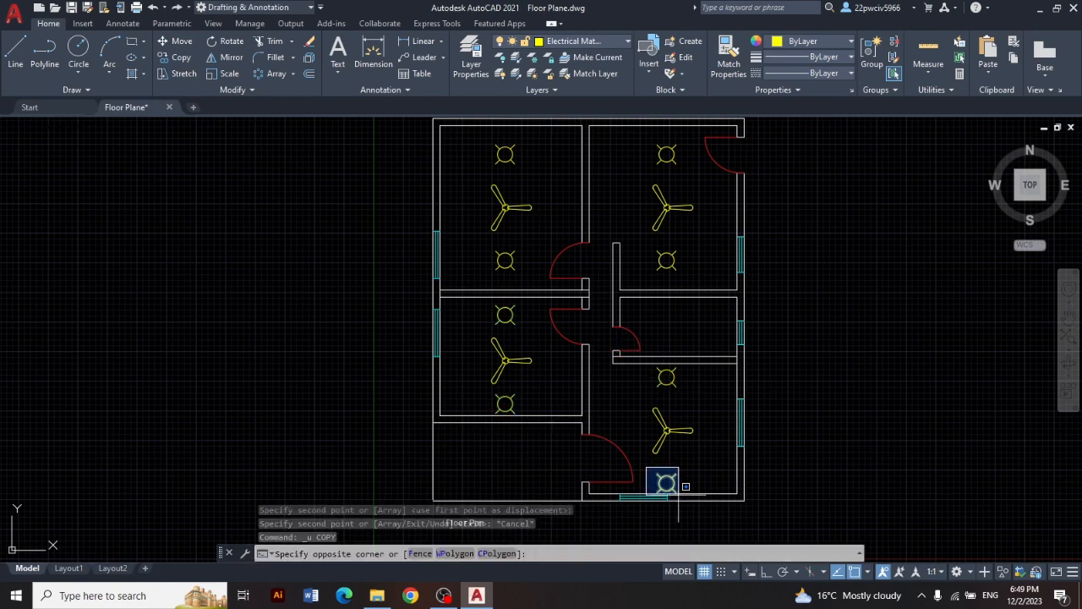
# Step: Move the lower light symbol in the lower-right room slightly up, away from the window wall
pyautogui.click(676, 493)
pyautogui.click(667, 482)
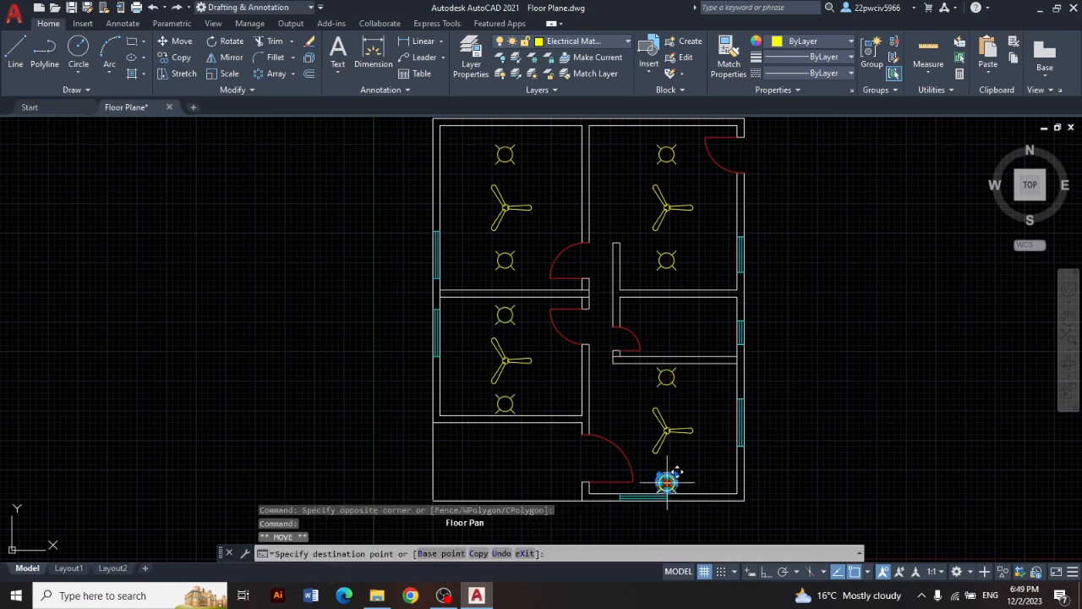
pyautogui.click(667, 478)
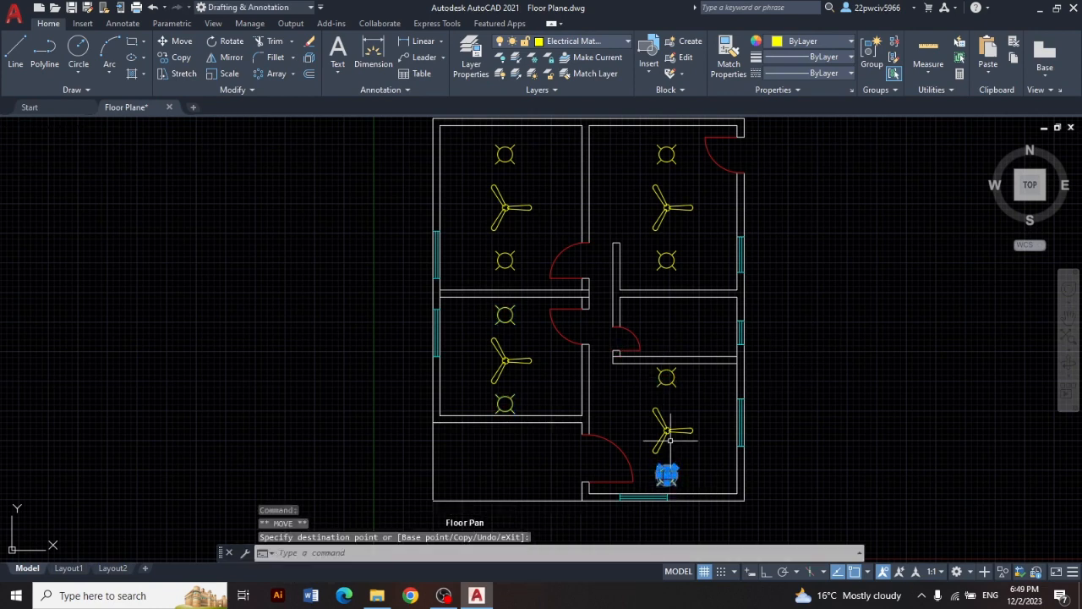
# Step: Try to move the upper light symbol in the lower-right room slightly down, and undo that move
pyautogui.click(649, 359)
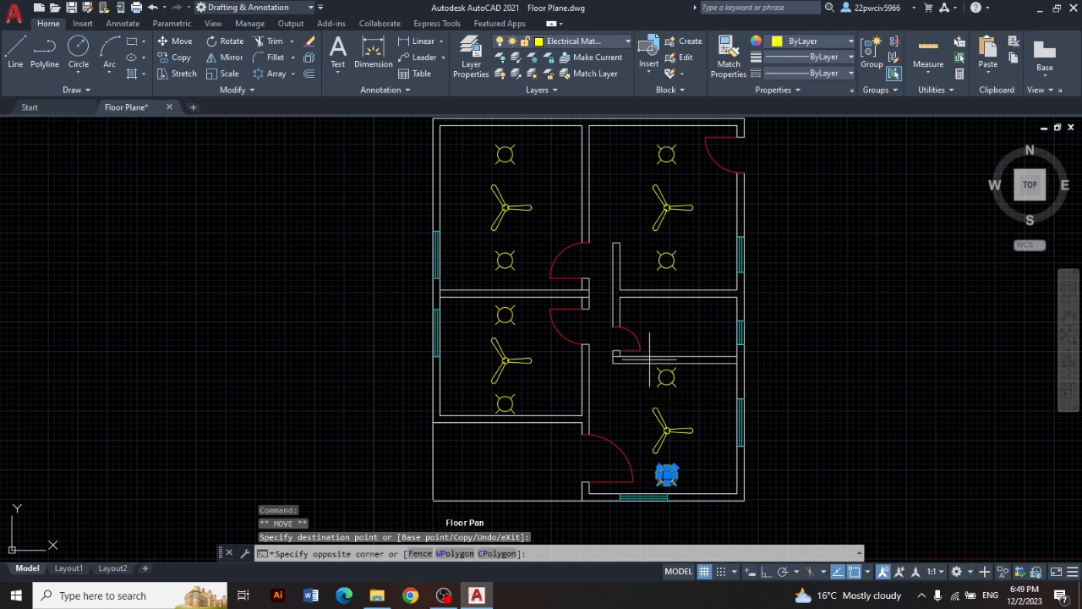
pyautogui.click(698, 398)
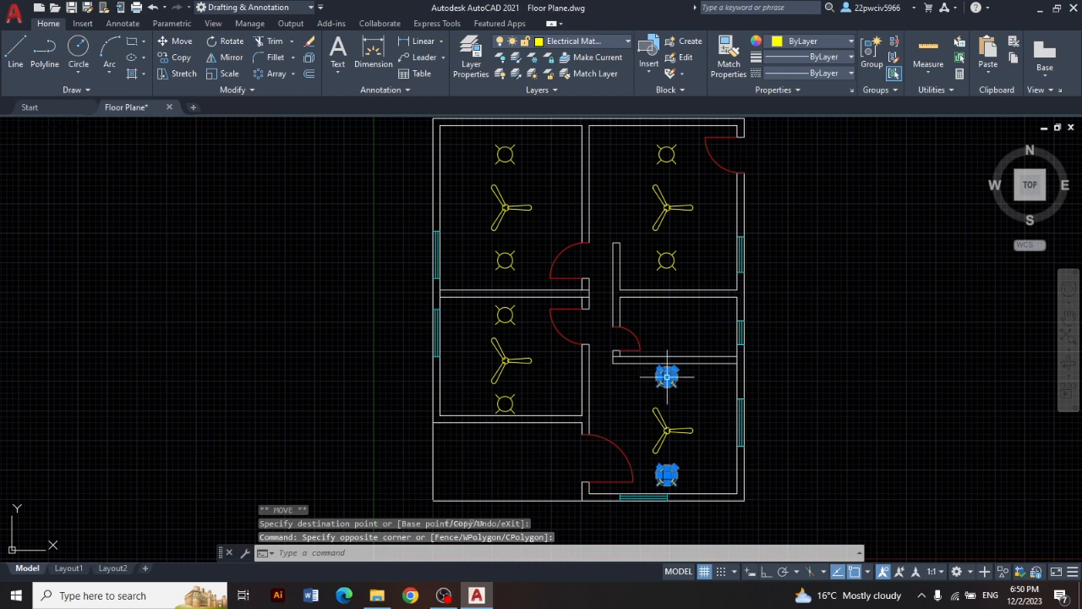
pyautogui.click(667, 376)
pyautogui.click(667, 384)
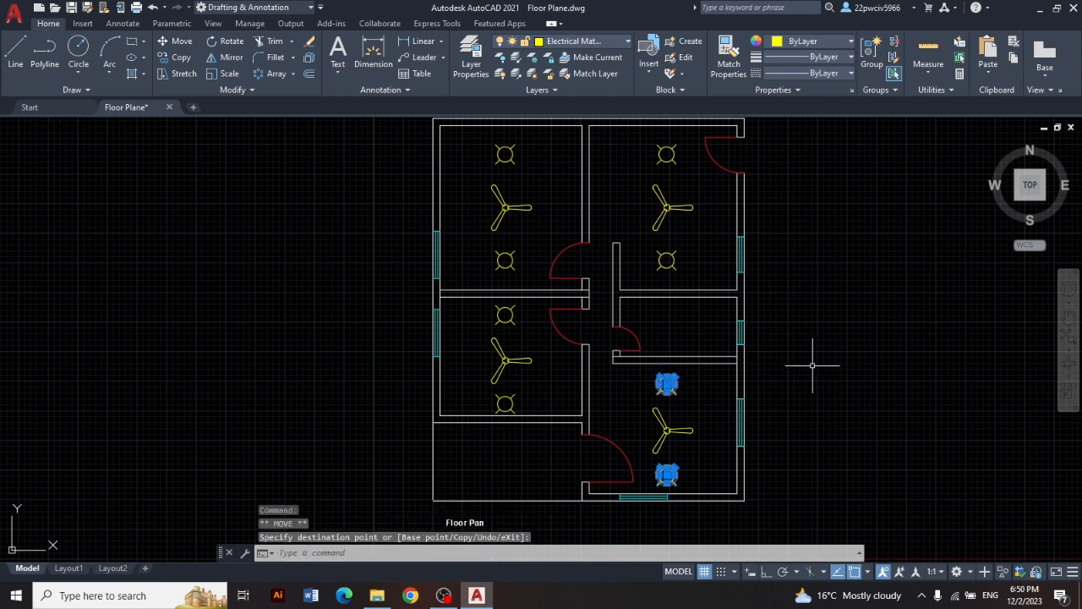
pyautogui.press('Escape')
pyautogui.write('u')
pyautogui.press('Return')
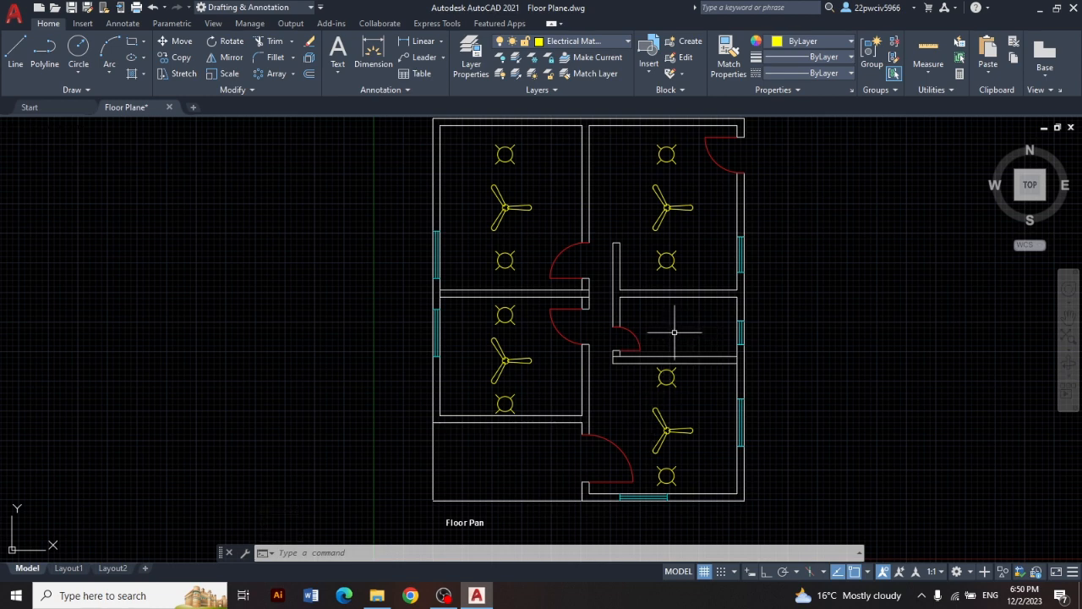
# Step: Move the lower-right room's upper light symbol straight up into the small room above it and clear the selection
pyautogui.click(650, 357)
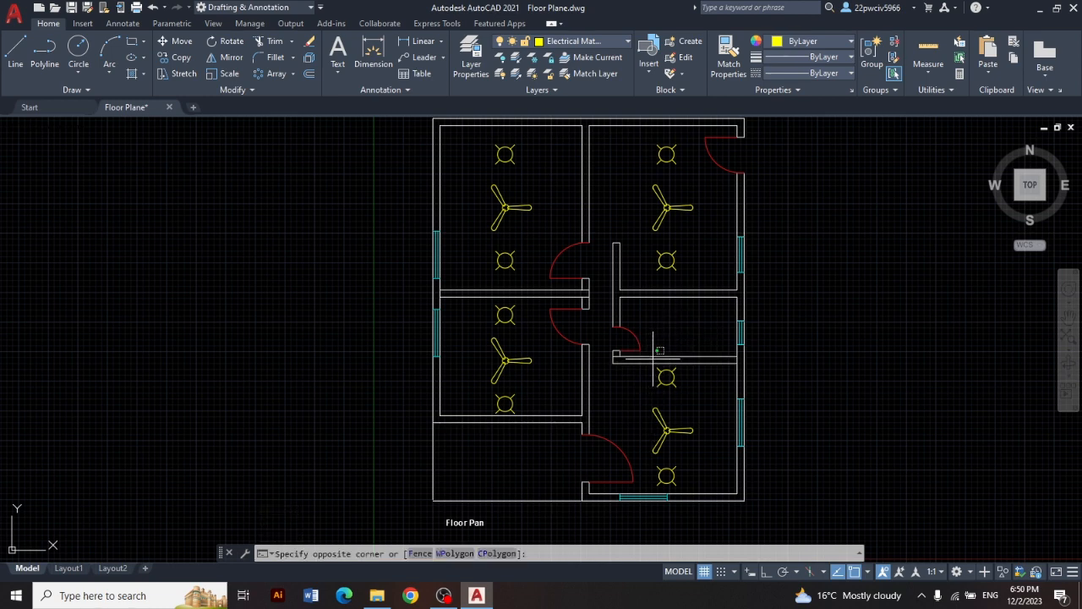
pyautogui.click(692, 396)
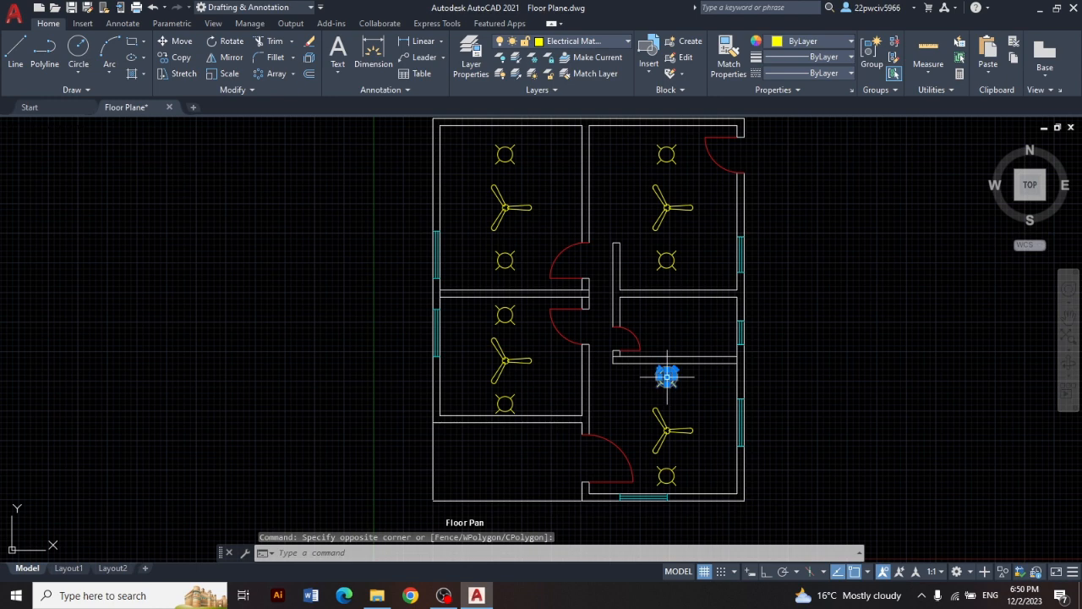
pyautogui.click(667, 376)
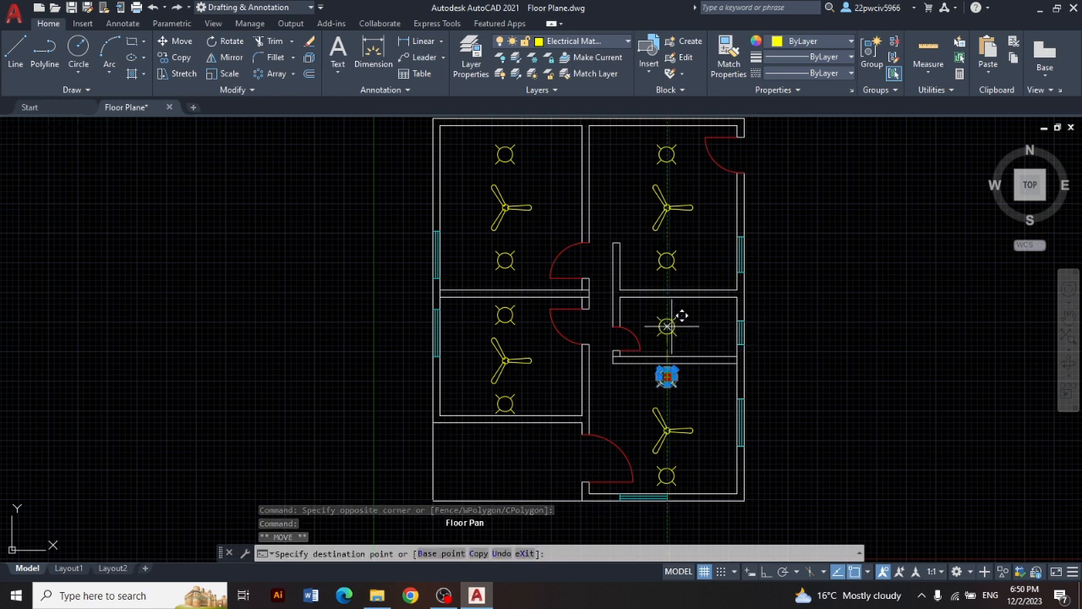
pyautogui.click(668, 325)
pyautogui.click(838, 330)
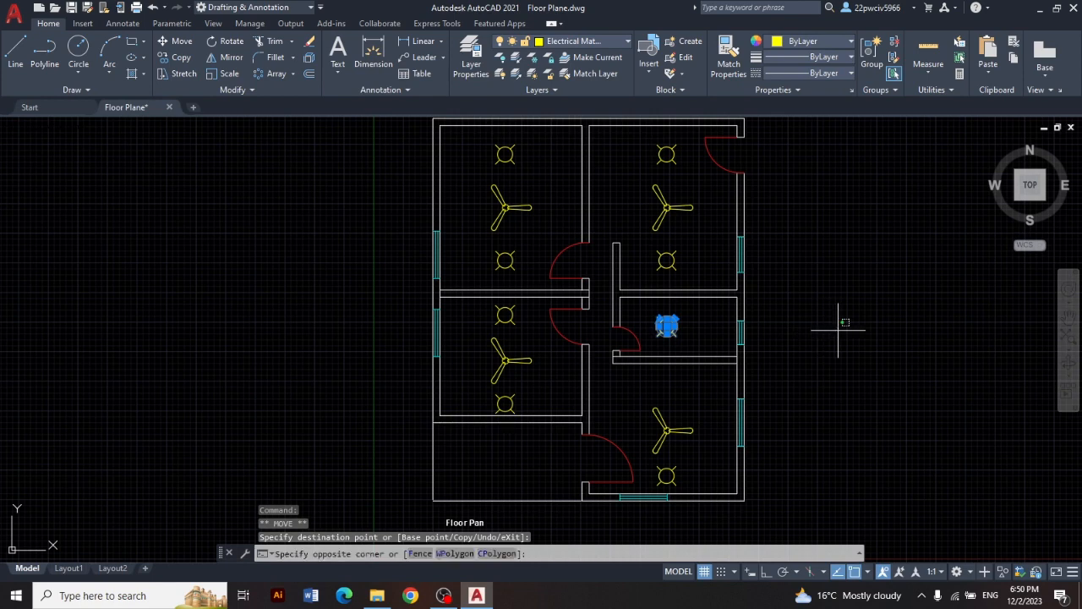
pyautogui.click(838, 329)
pyautogui.press('Escape')
pyautogui.press('Escape')
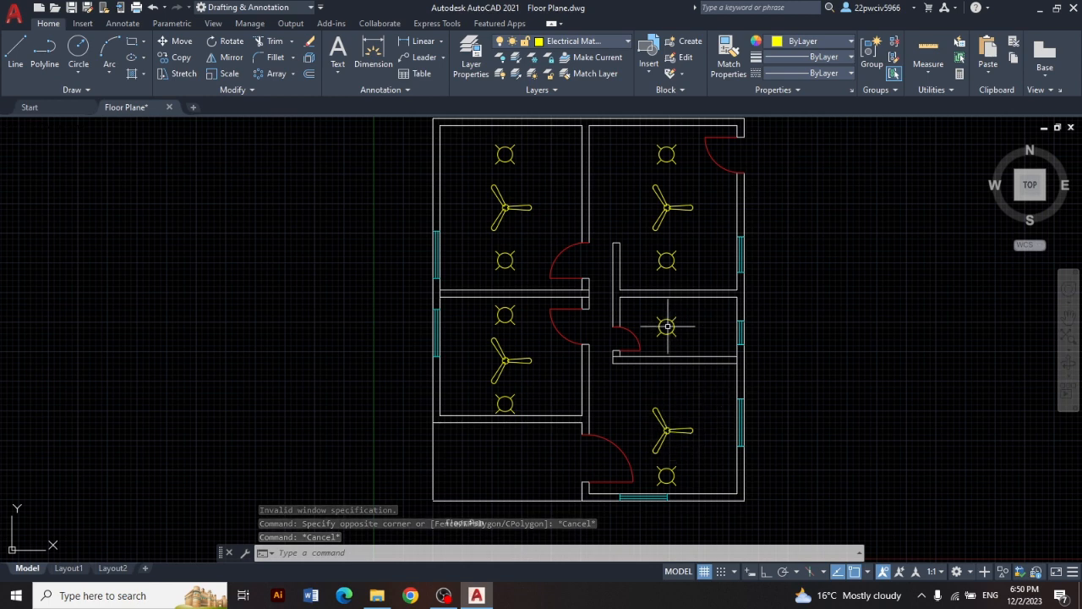
# Step: Copy the small room's light symbol by its center about 5 units down, above the lower-right room's fan, and end copying
pyautogui.click(654, 310)
pyautogui.click(702, 344)
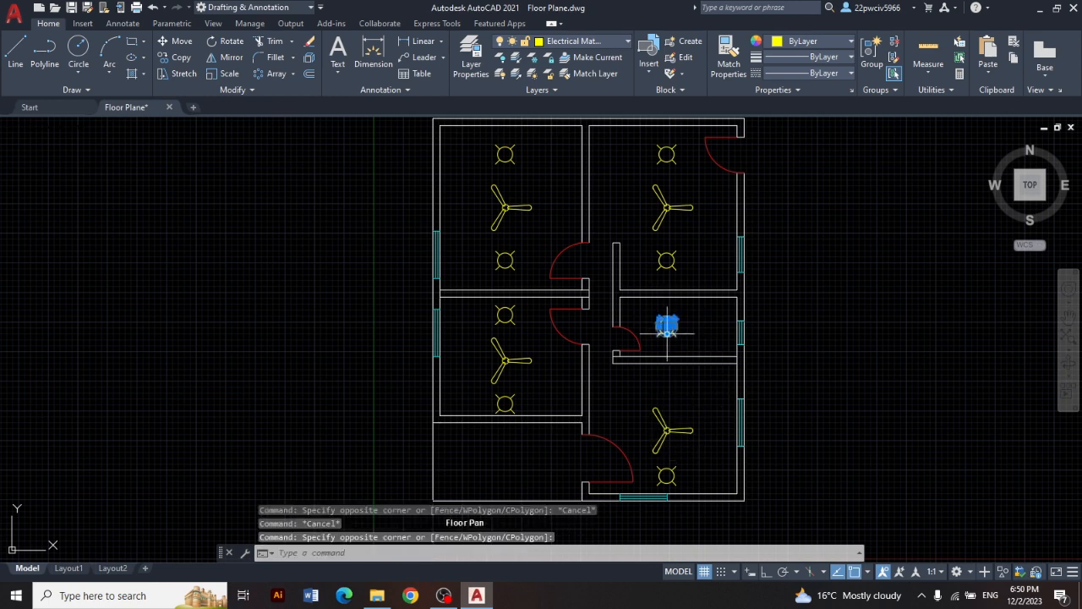
pyautogui.click(174, 57)
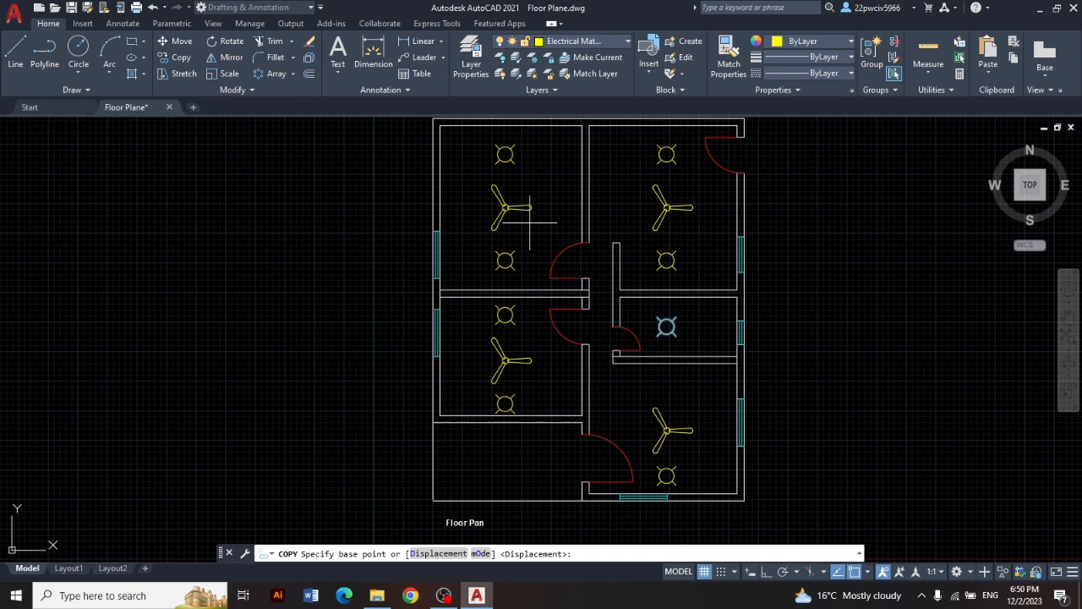
pyautogui.click(667, 326)
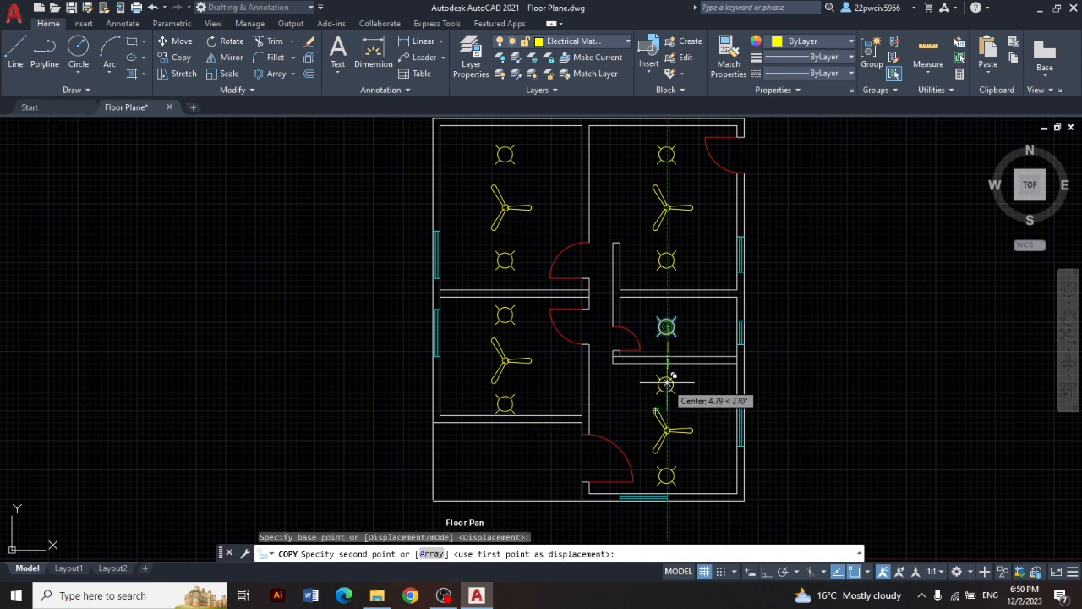
pyautogui.click(666, 382)
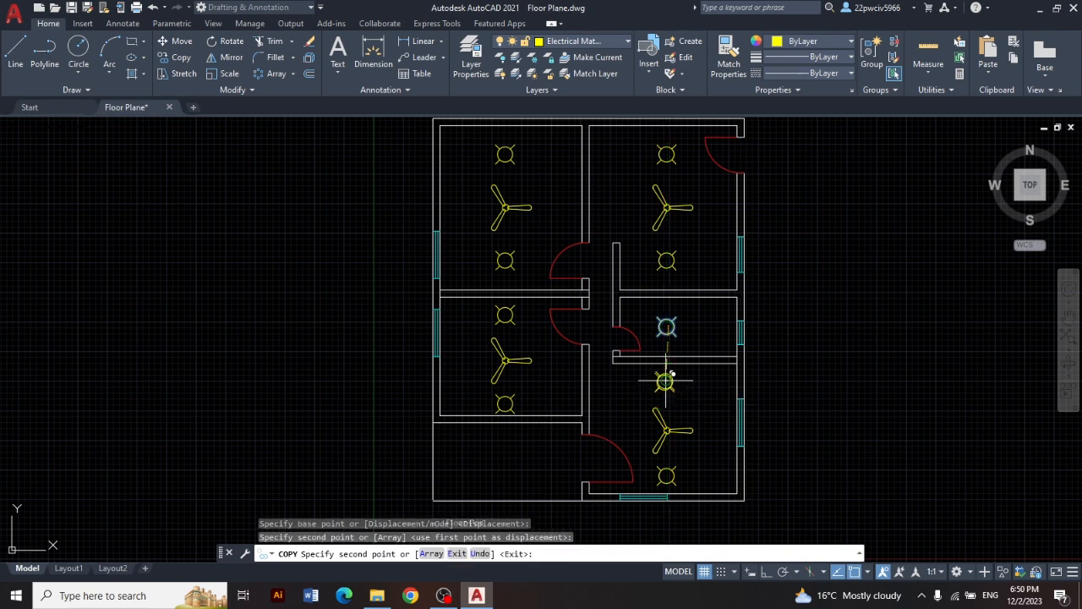
pyautogui.press('Escape')
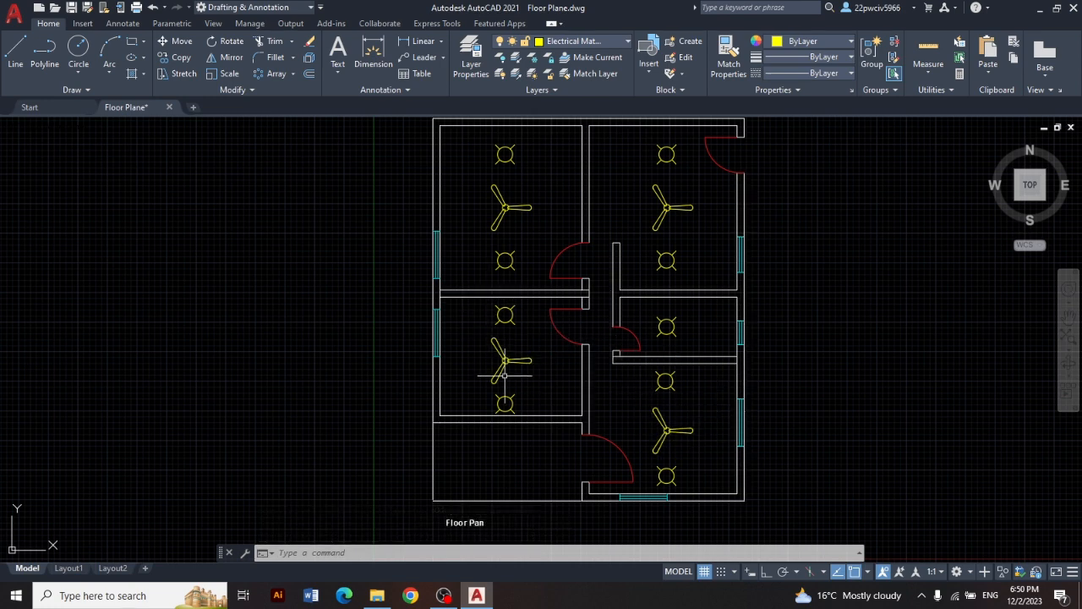
# Step: Rotate the fan and both lights in the room below the upper-left room 270° about the fan's hub, with Ortho on
pyautogui.click(486, 293)
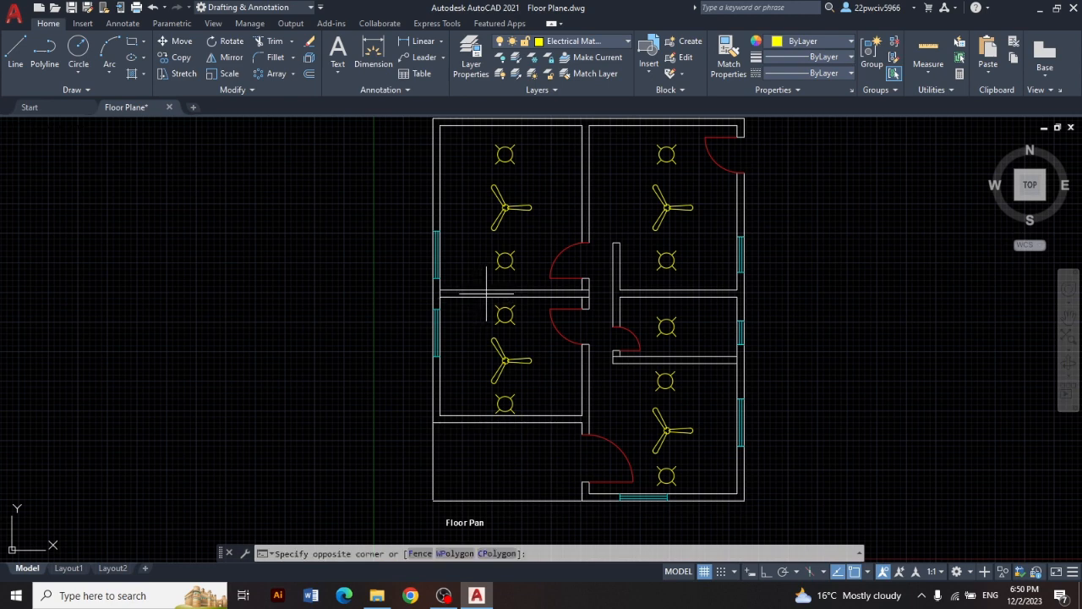
pyautogui.click(545, 433)
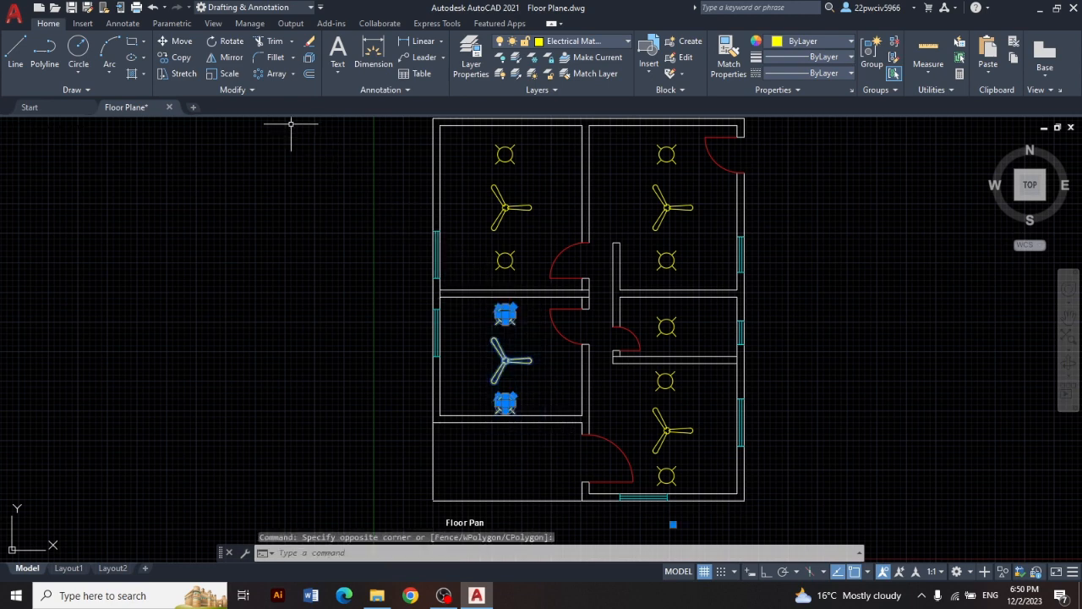
pyautogui.click(223, 41)
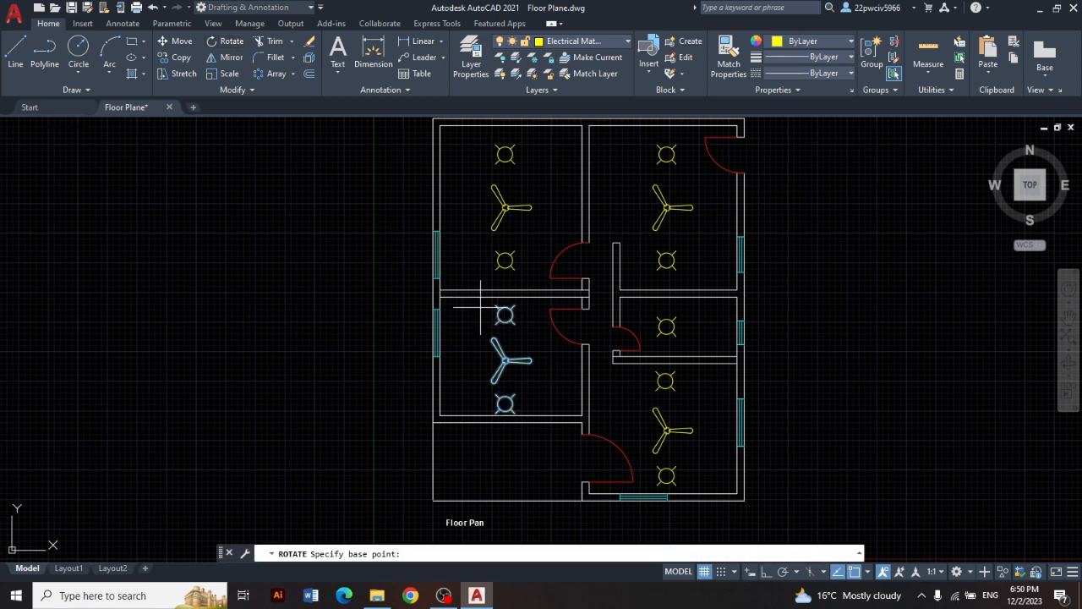
pyautogui.click(505, 360)
pyautogui.press('F8')
pyautogui.click(514, 253)
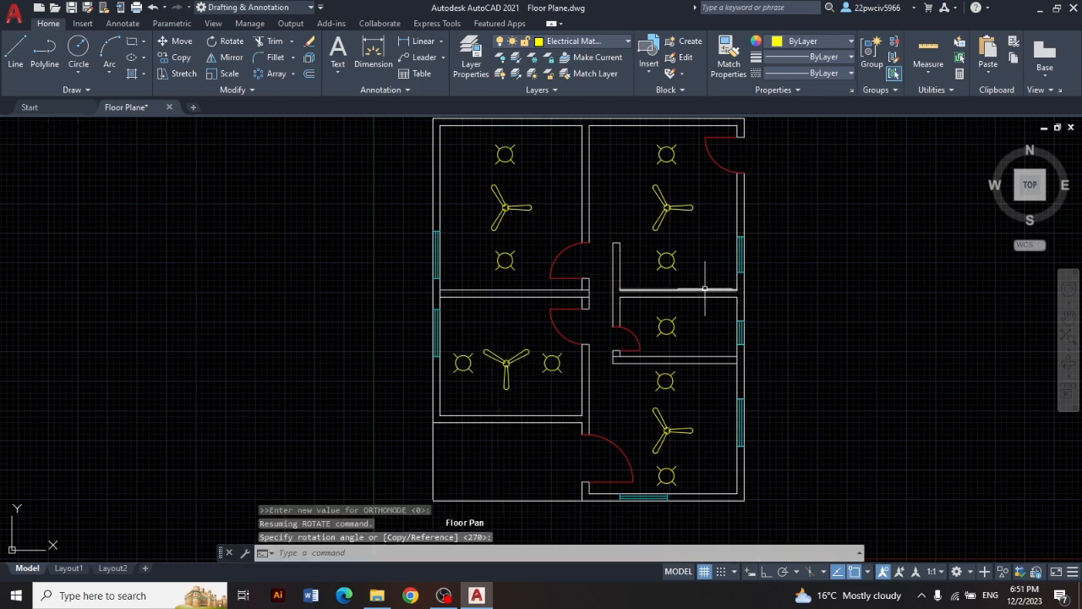
# Step: Copy the light symbol to the right of the rotated fan by its center into the middle of the lower-left space
pyautogui.moveTo(863, 301); pyautogui.dragTo(862, 235, button='middle')
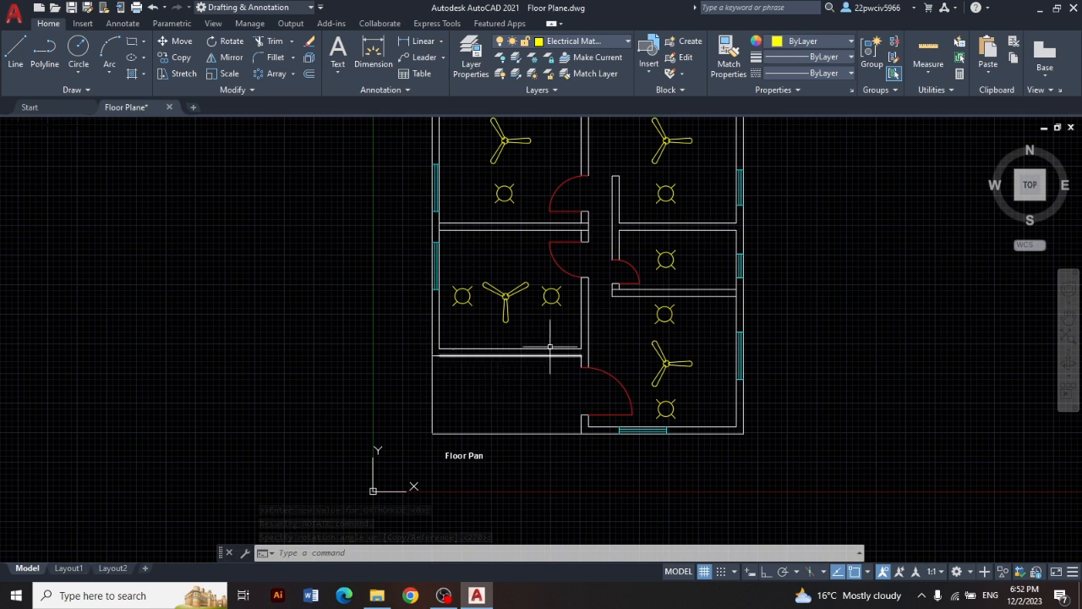
pyautogui.click(535, 276)
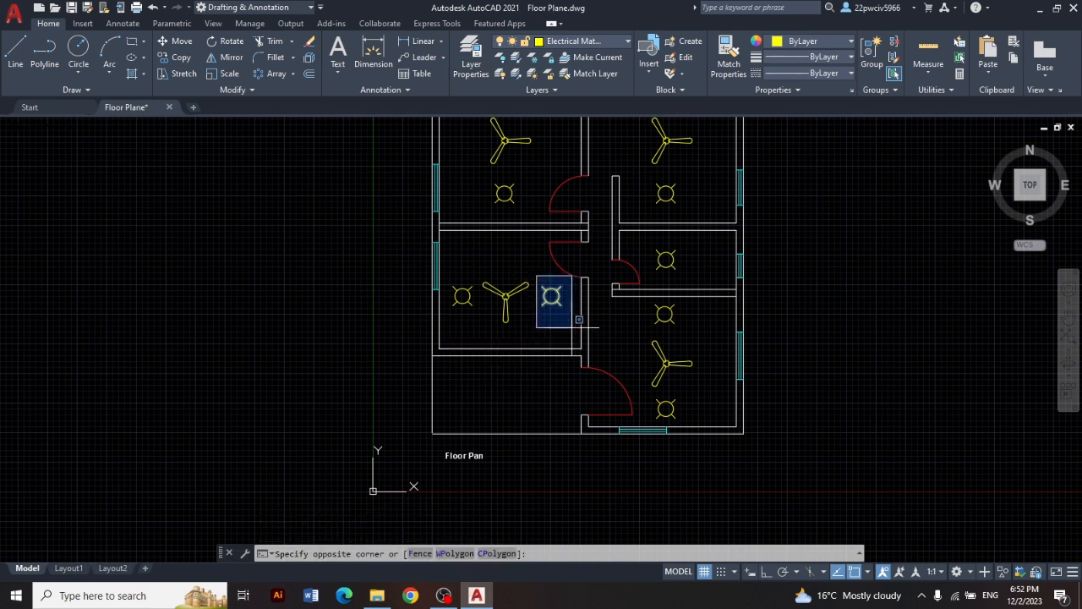
pyautogui.click(579, 316)
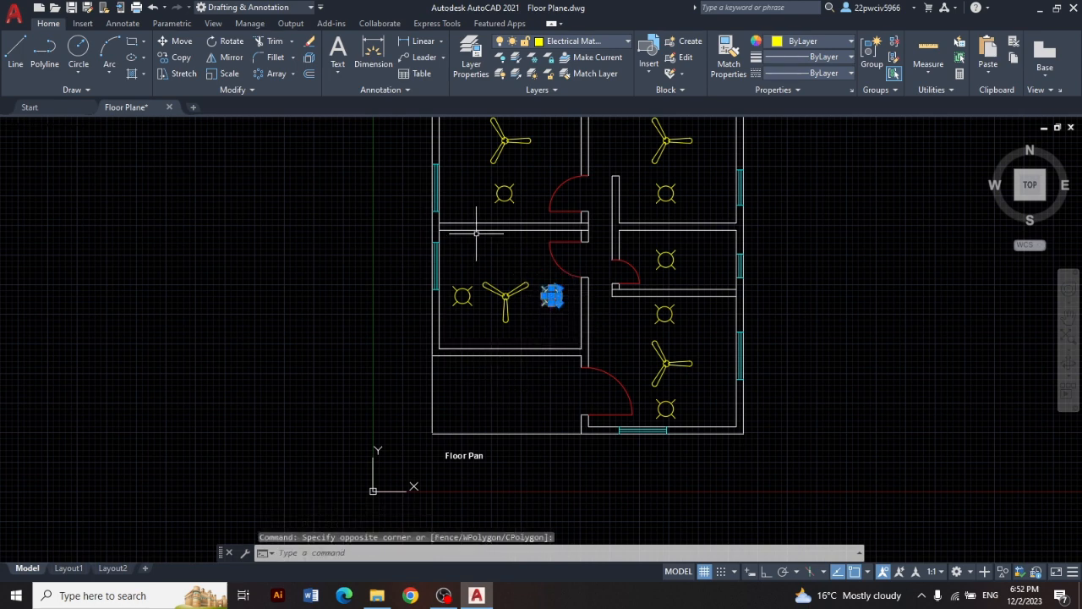
pyautogui.click(178, 59)
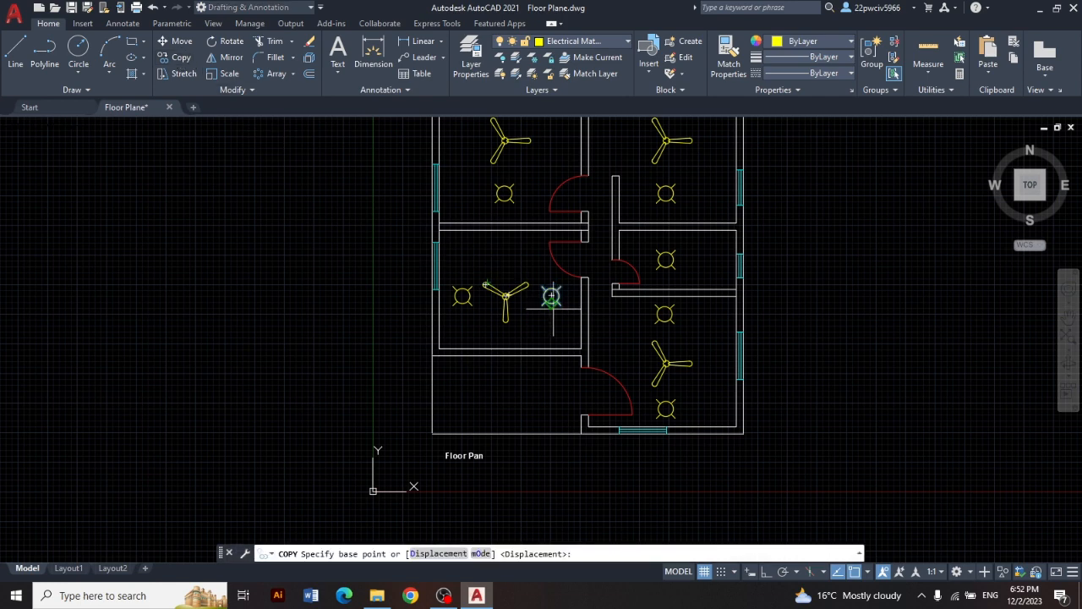
pyautogui.click(551, 295)
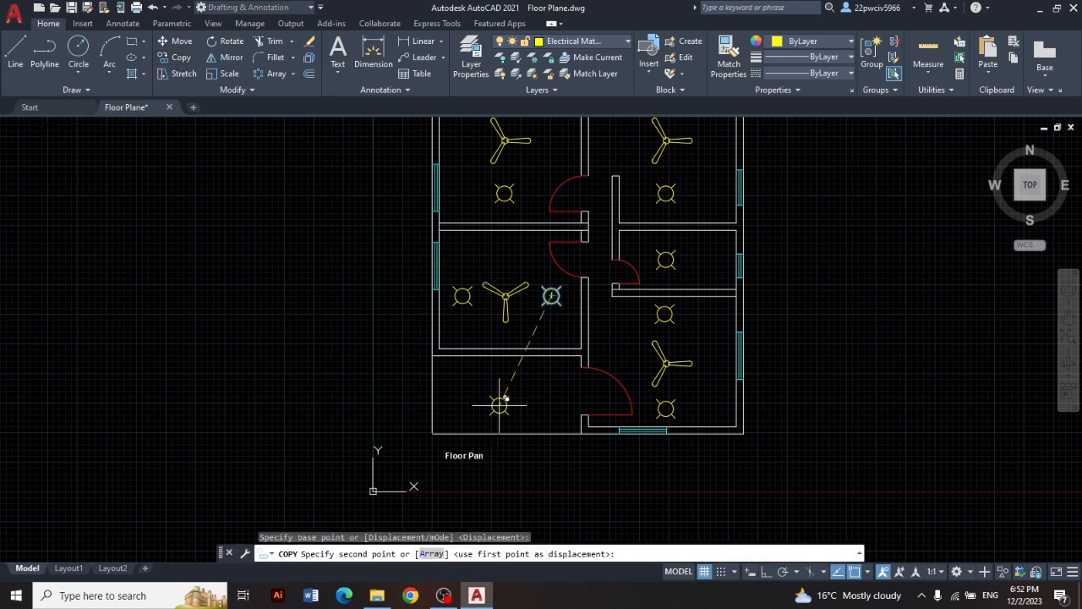
pyautogui.click(507, 395)
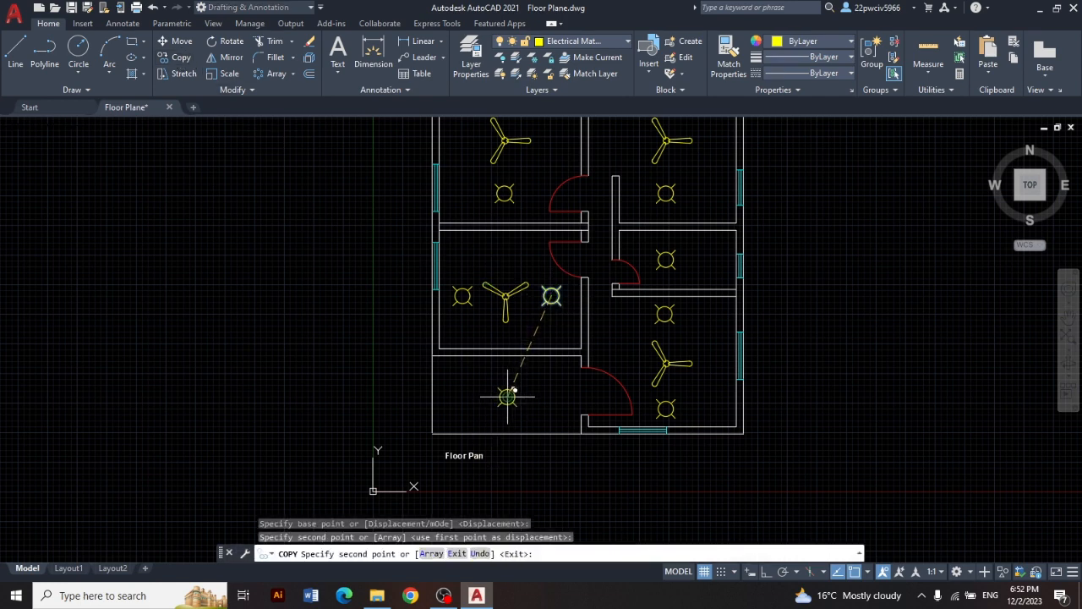
pyautogui.press('Escape')
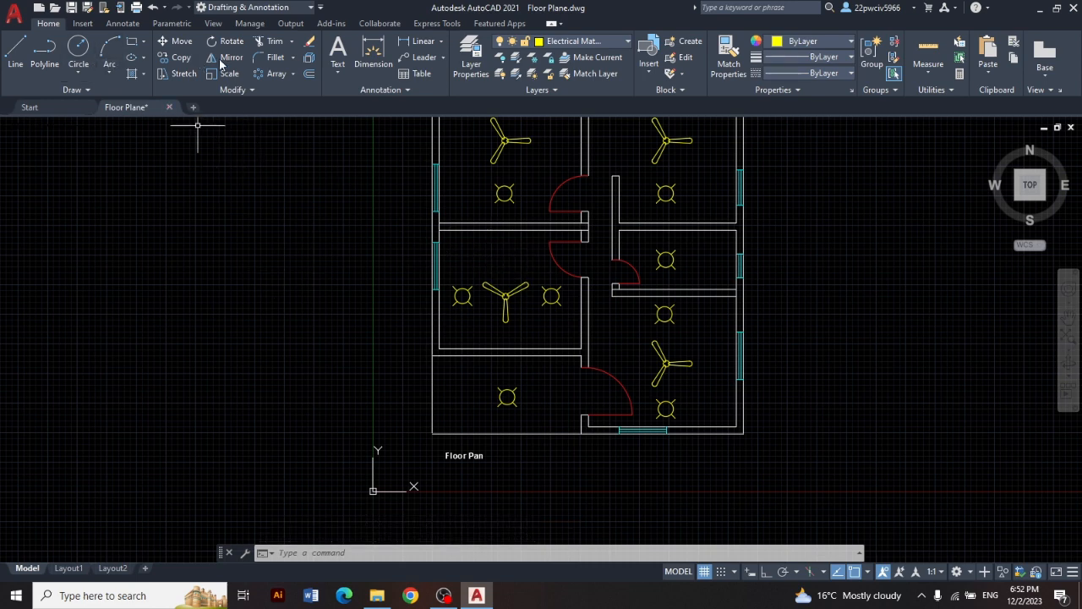
# Step: Add the multiline text "$" to the left of the floor plan, narrow its text box and set its height to 1.00
pyautogui.click(337, 53)
pyautogui.click(199, 224)
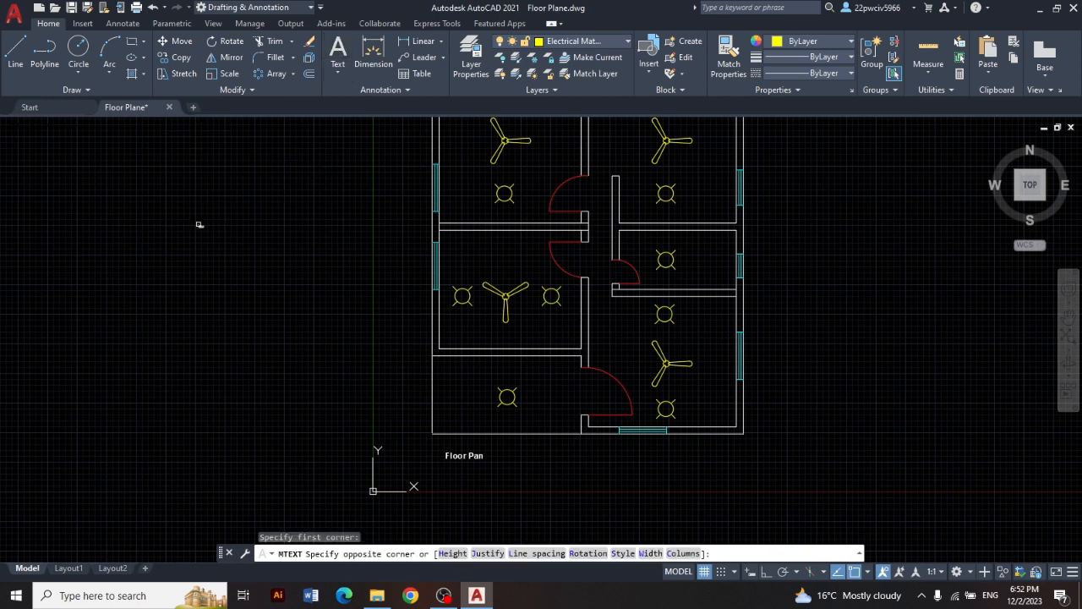
pyautogui.click(270, 276)
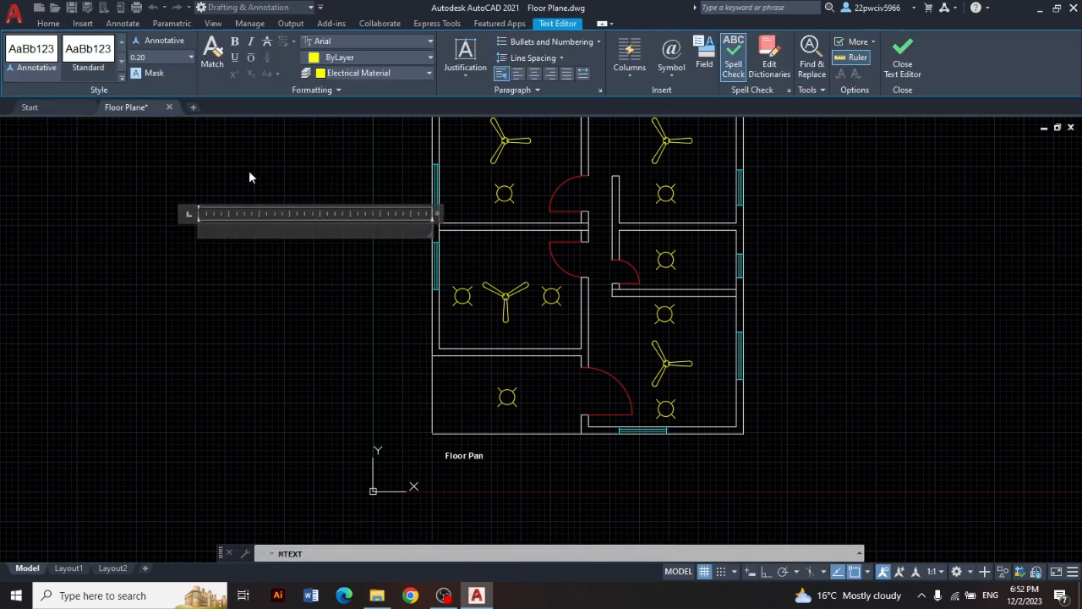
pyautogui.write('S')
pyautogui.moveTo(431, 229); pyautogui.dragTo(209, 235)
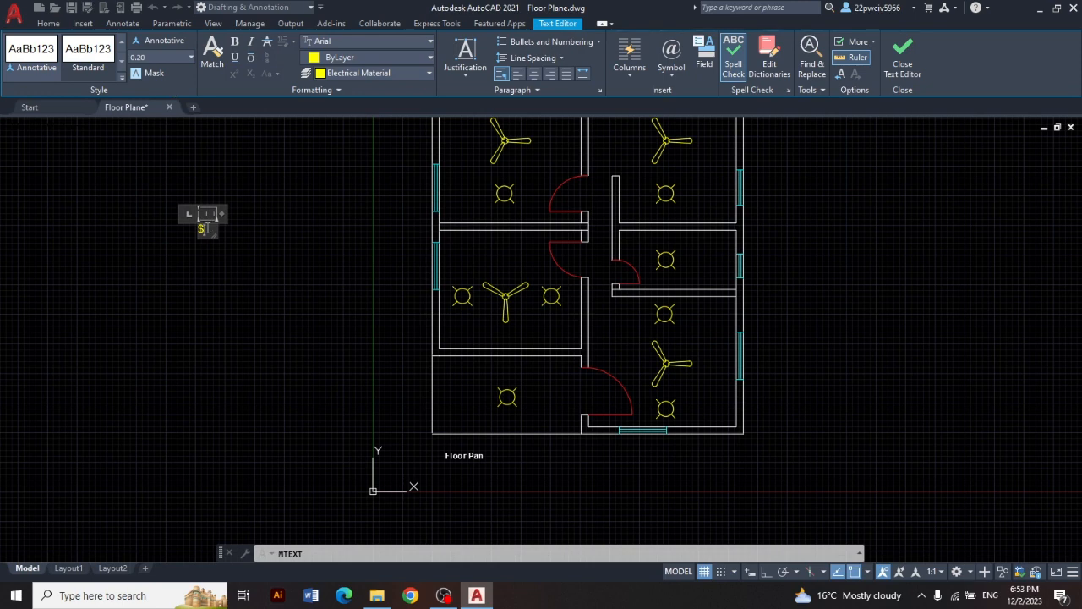
pyautogui.click(192, 59)
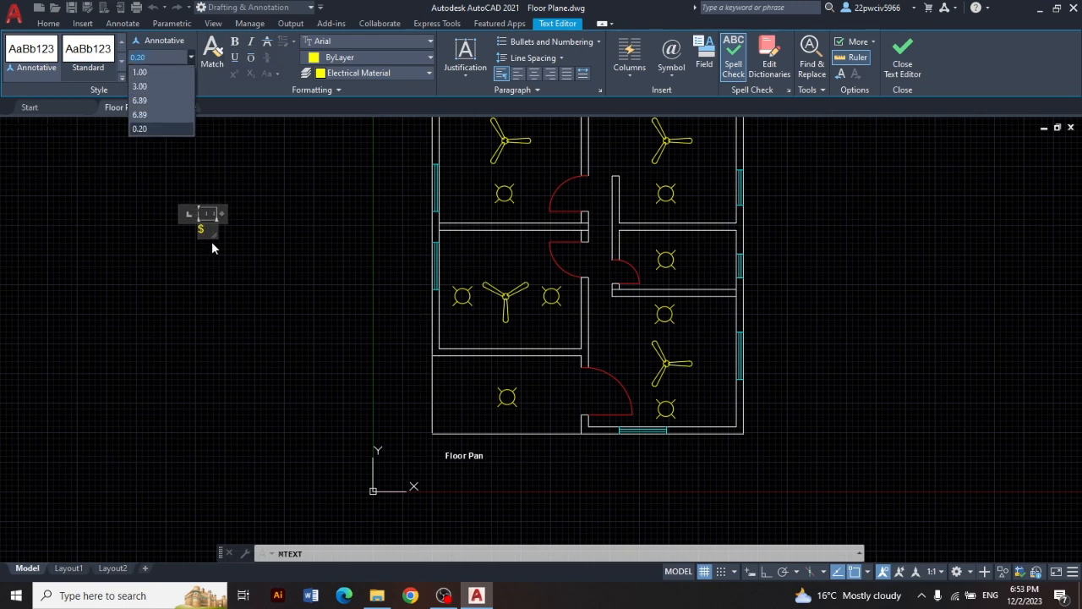
pyautogui.click(156, 73)
# Step: Move the "$" text slightly down in the empty area left of the floor plan
pyautogui.click(181, 184)
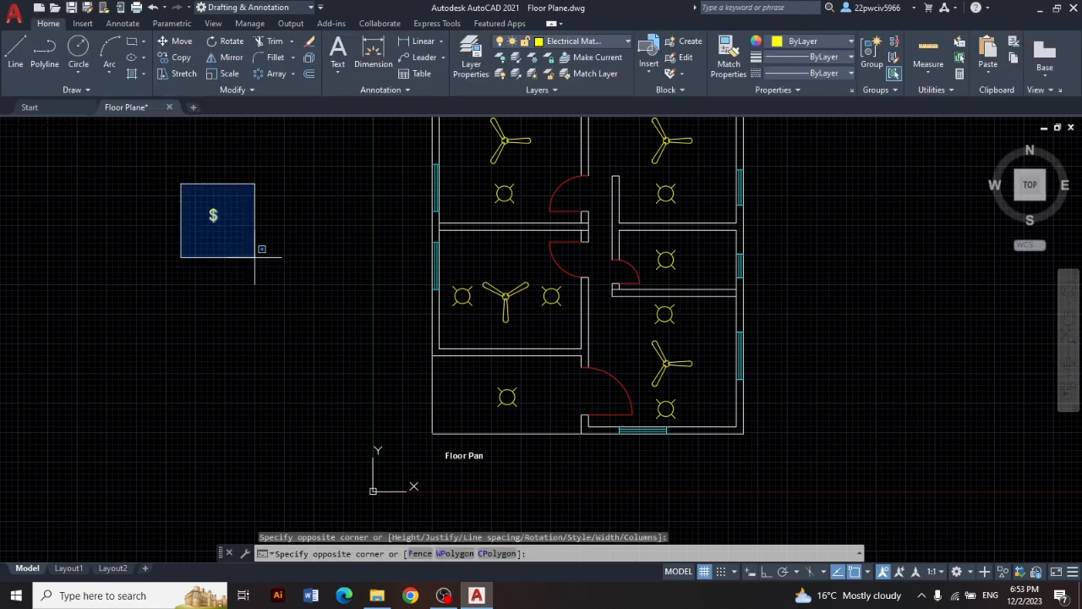
pyautogui.click(255, 256)
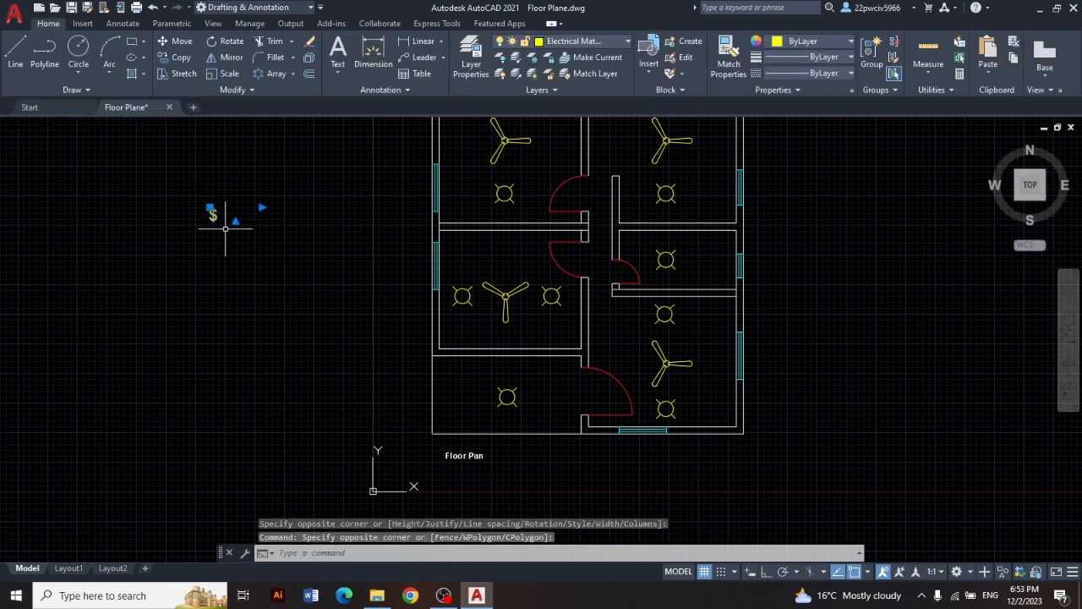
pyautogui.moveTo(212, 217); pyautogui.dragTo(207, 251)
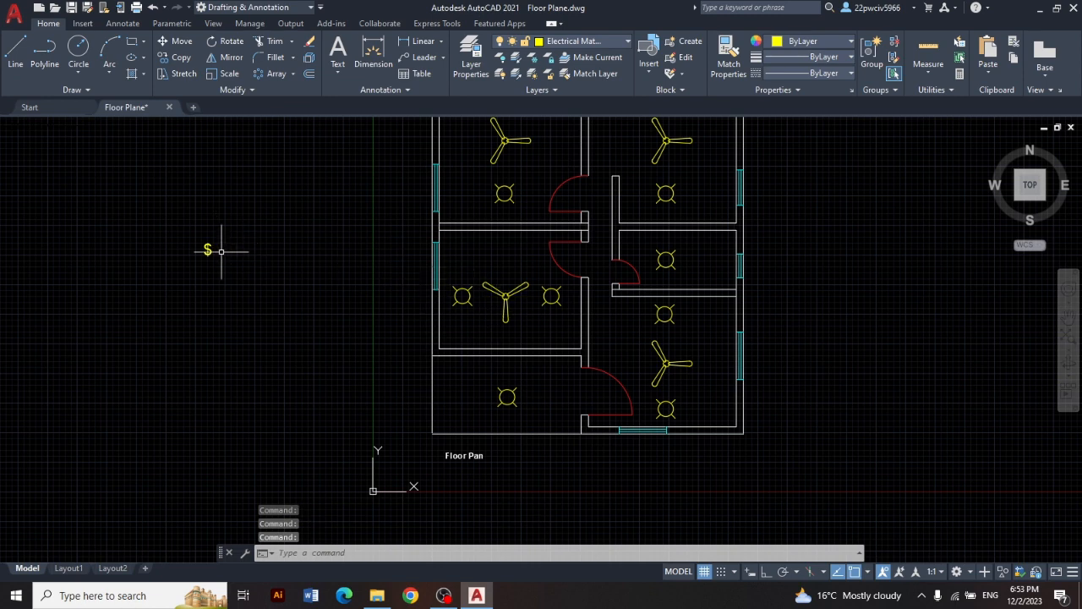
# Step: Narrow the "$" text's box to fit the single character and finish editing the text
pyautogui.doubleClick(207, 250)
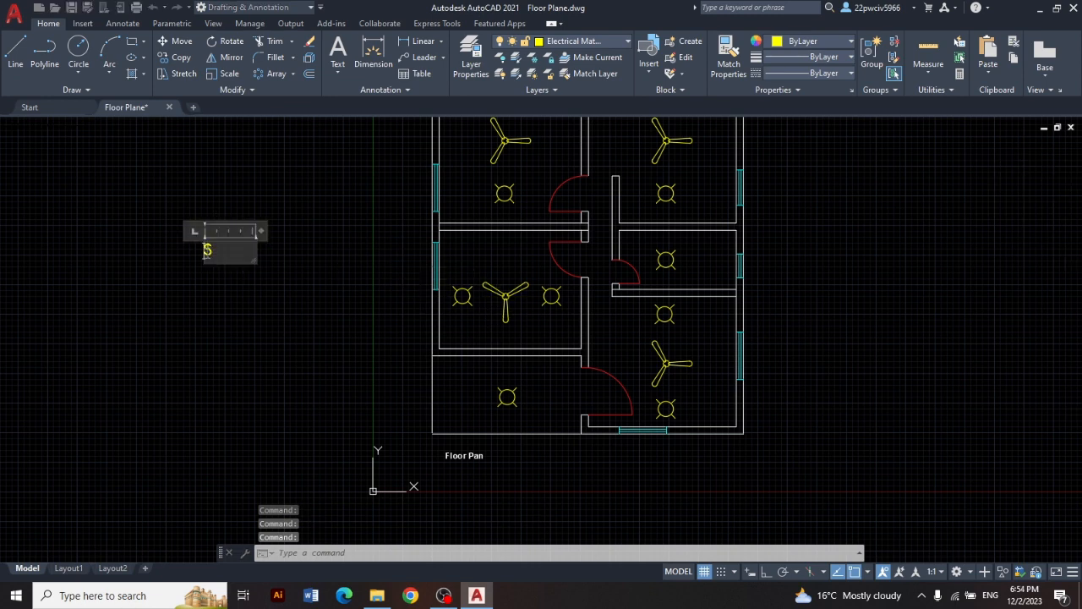
pyautogui.moveTo(254, 249); pyautogui.dragTo(212, 250)
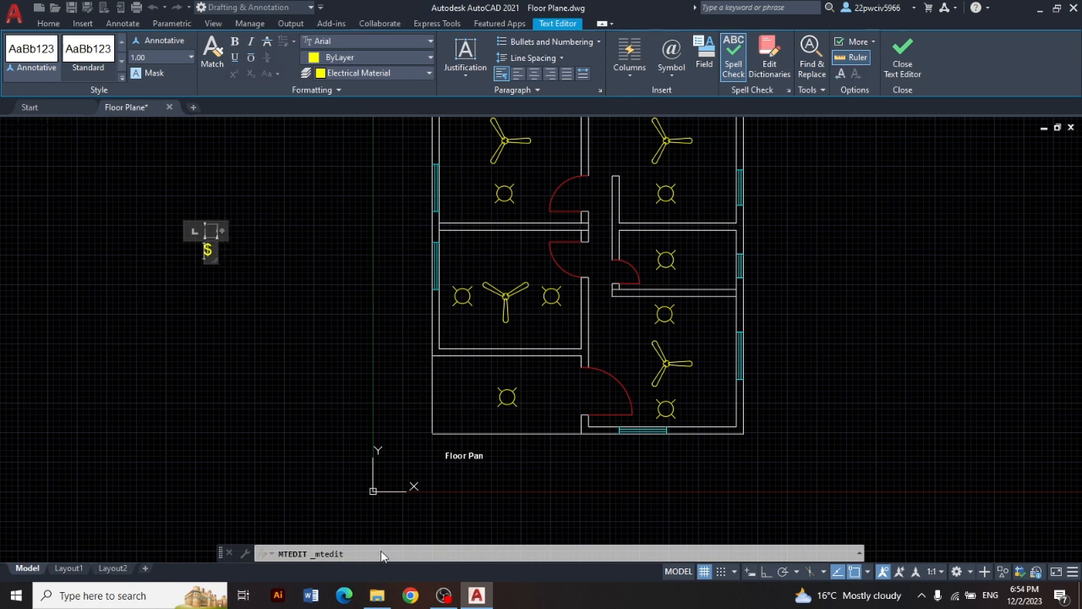
pyautogui.press('Escape')
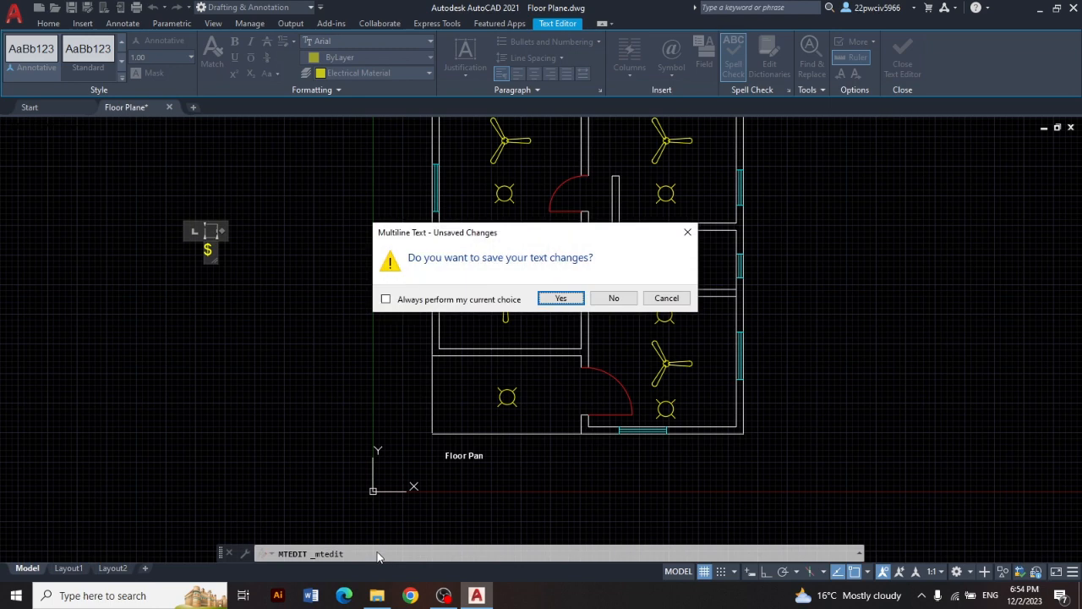
pyautogui.click(667, 299)
pyautogui.click(379, 484)
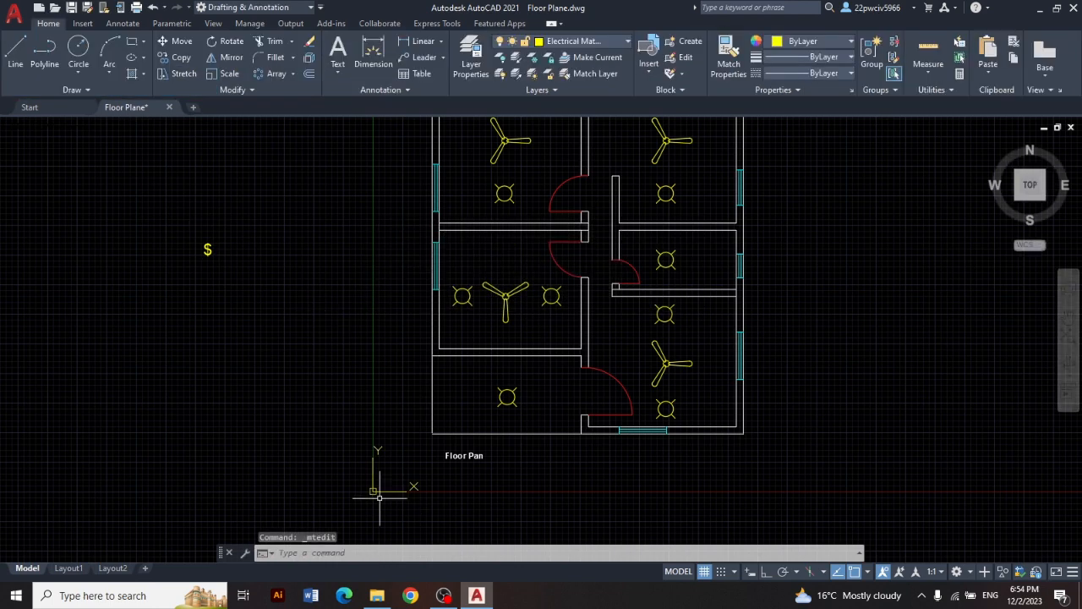
# Step: Move the "$" symbol into the upper-left room, between its ceiling fan and the wall above the door
pyautogui.click(382, 554)
pyautogui.write('z')
pyautogui.press('Return')
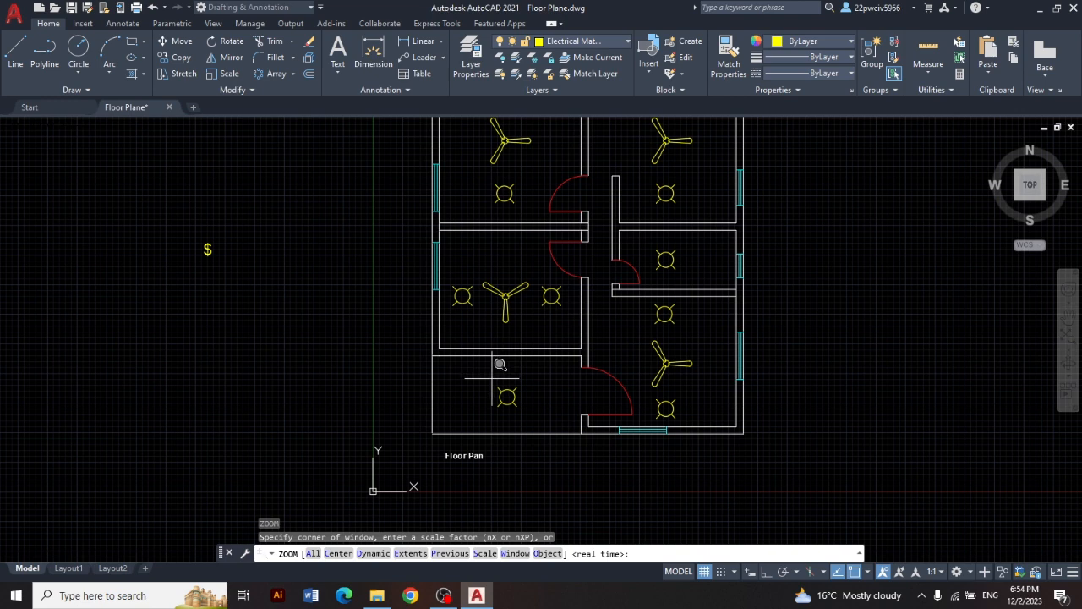
pyautogui.write('w')
pyautogui.press('Return')
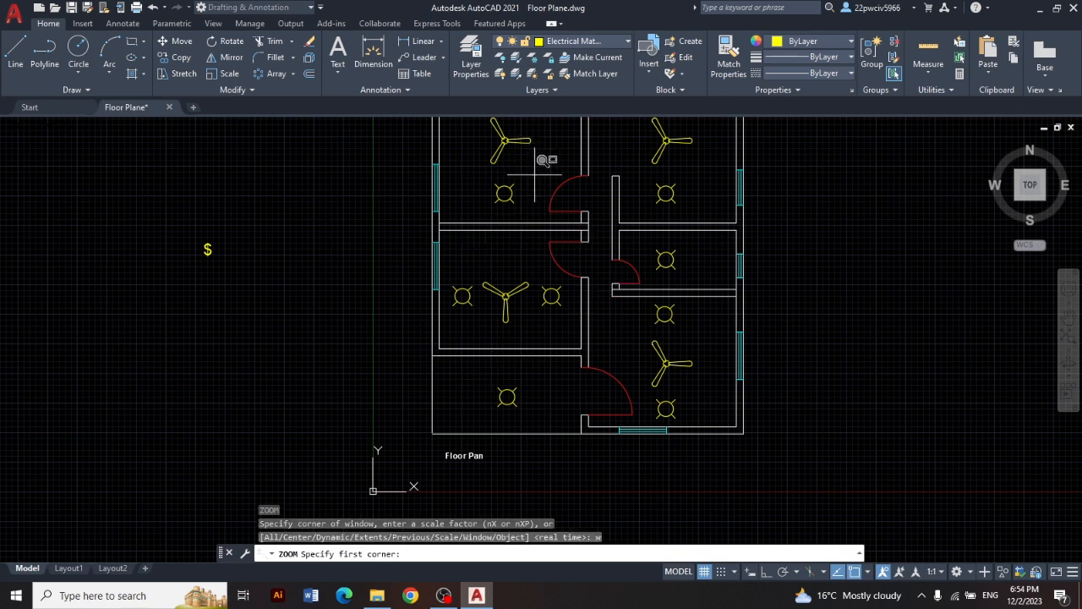
pyautogui.moveTo(536, 177); pyautogui.dragTo(520, 278, button='middle')
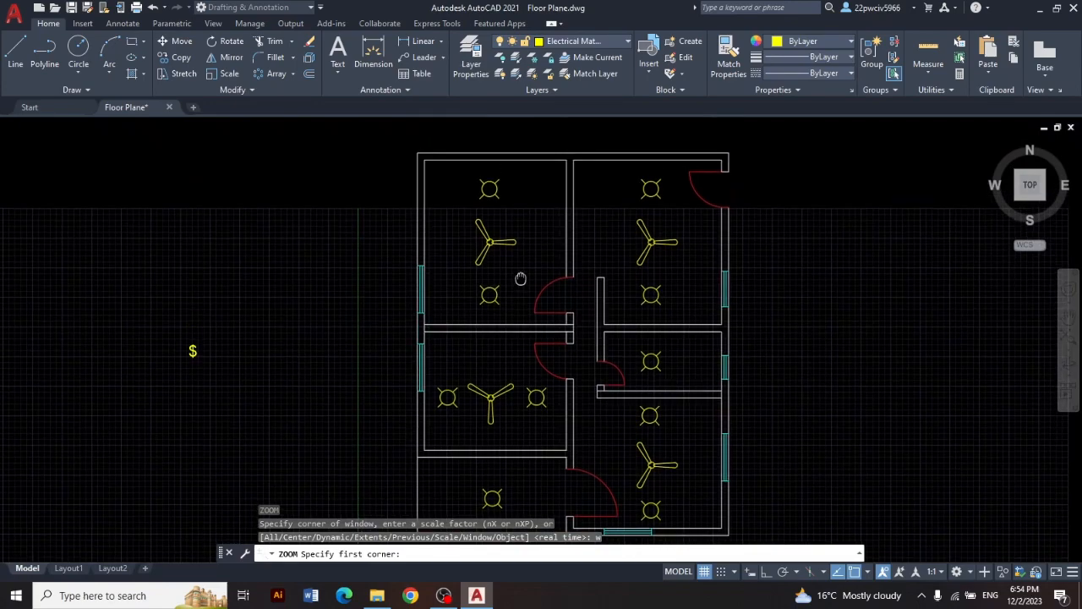
pyautogui.click(454, 205)
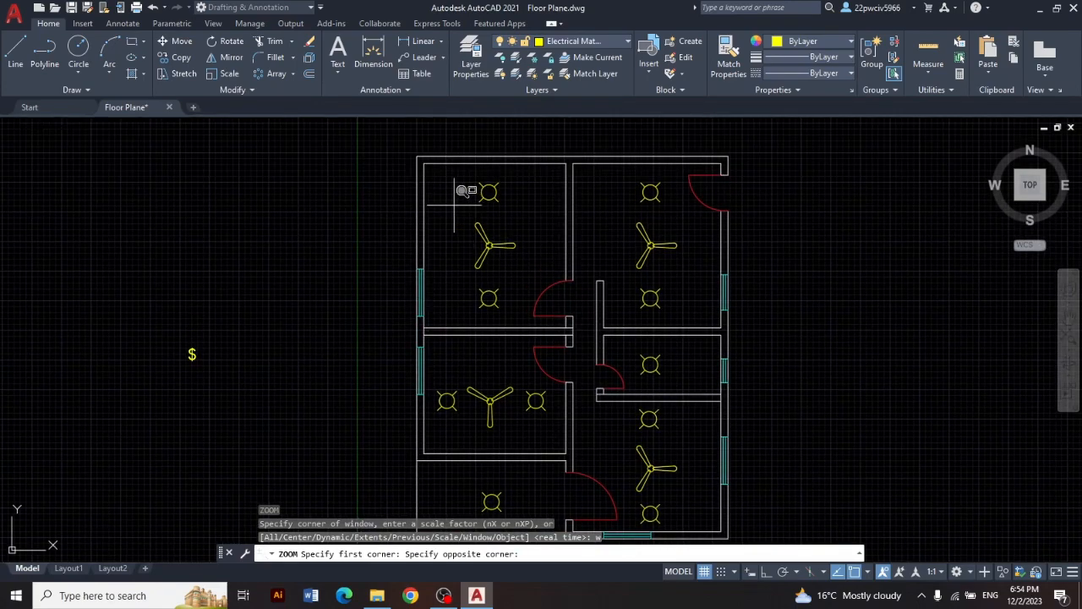
pyautogui.click(665, 467)
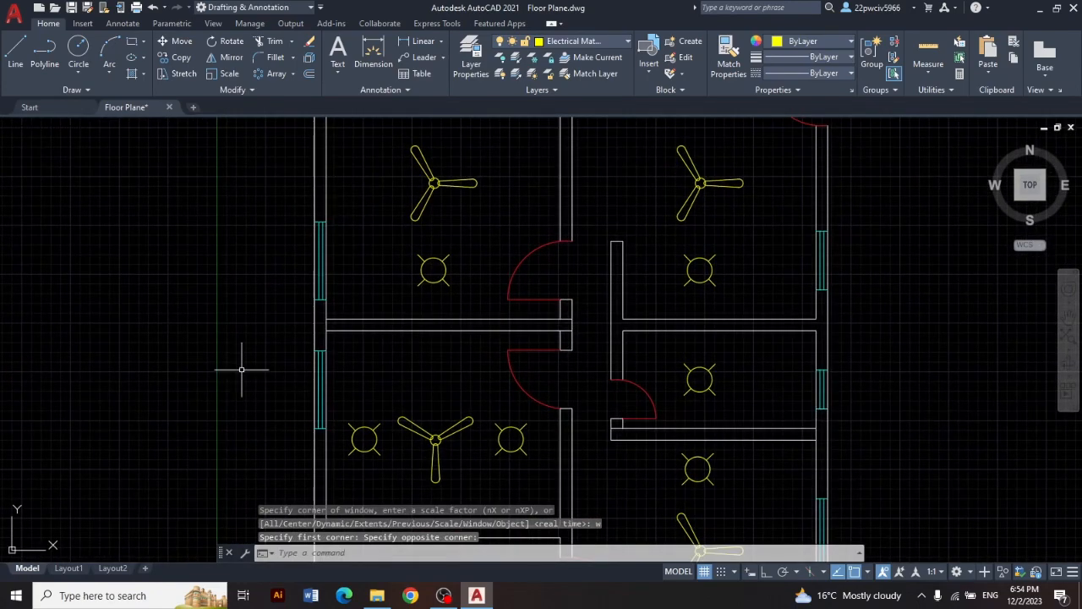
pyautogui.moveTo(241, 369); pyautogui.dragTo(319, 369, button='middle')
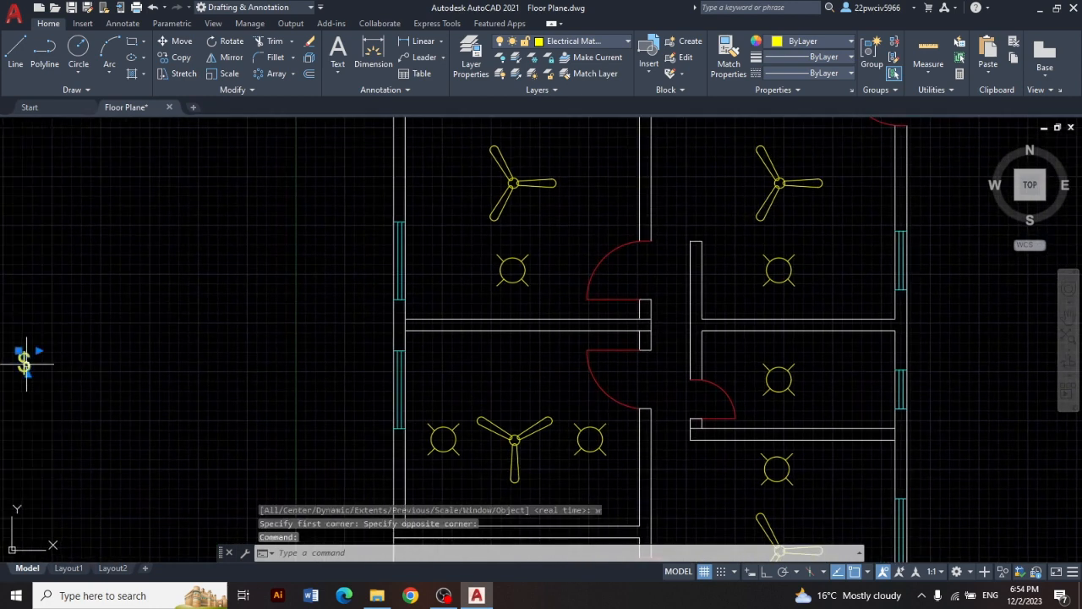
pyautogui.moveTo(24, 362); pyautogui.dragTo(602, 195)
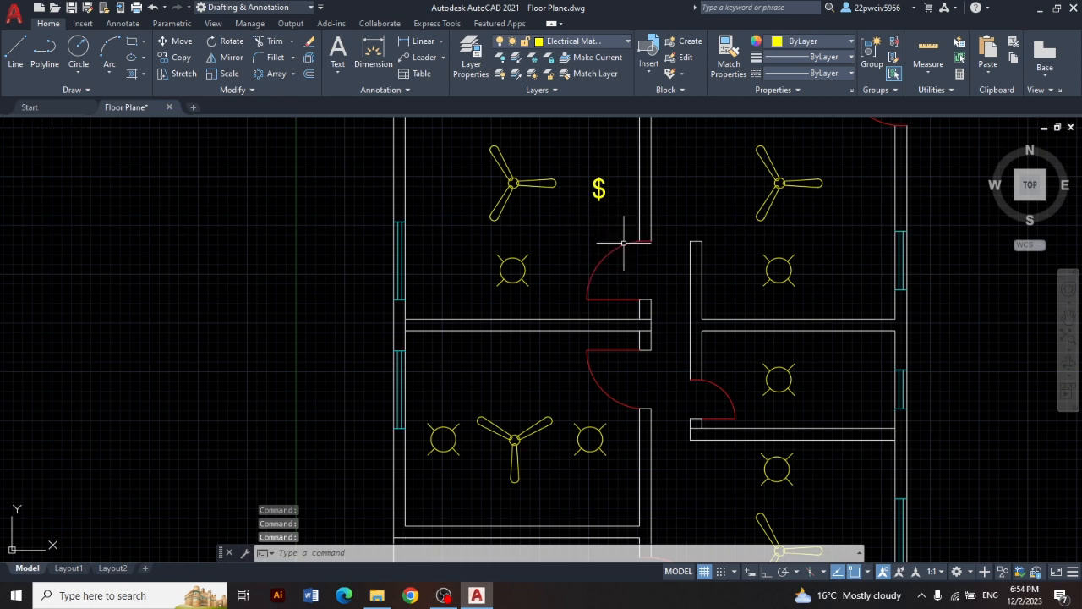
# Step: Try to rotate the "$" symbol about its lower-left corner using Ortho
pyautogui.click(583, 166)
pyautogui.click(632, 220)
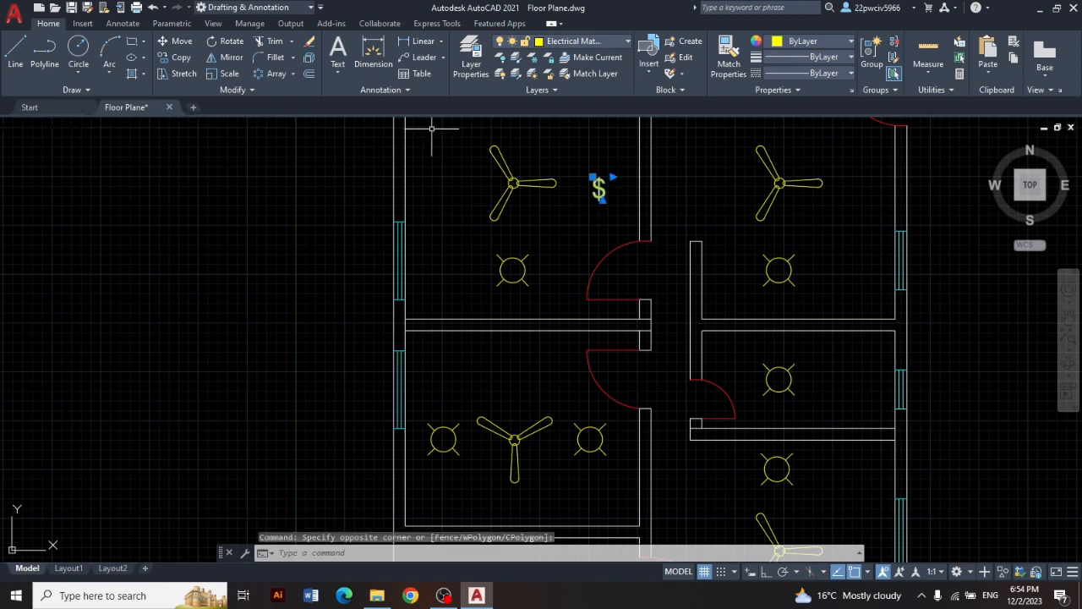
pyautogui.click(226, 41)
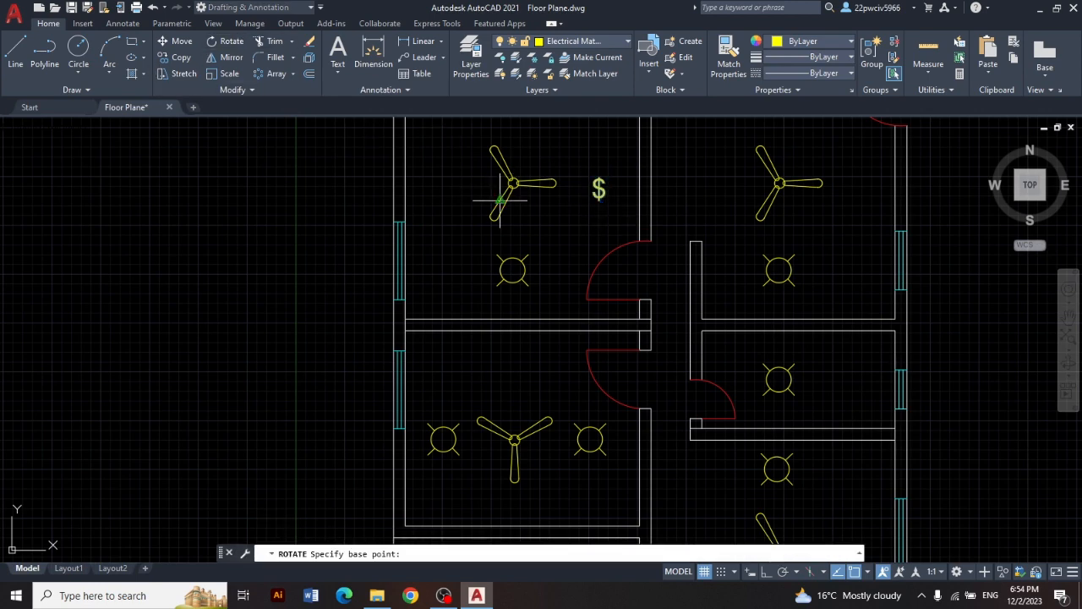
pyautogui.click(595, 197)
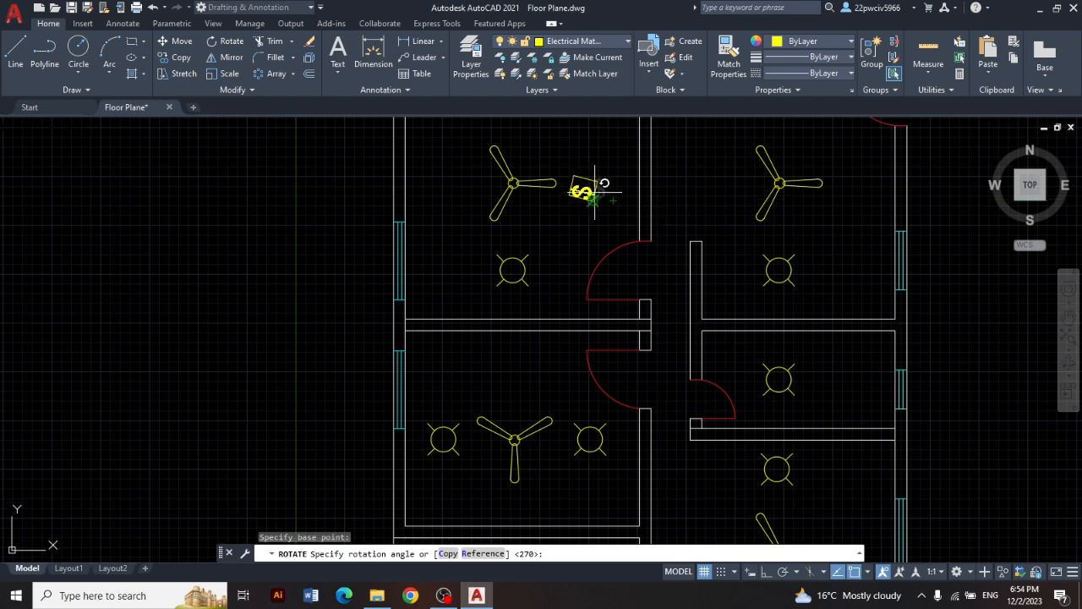
pyautogui.press('F8')
pyautogui.click(593, 193)
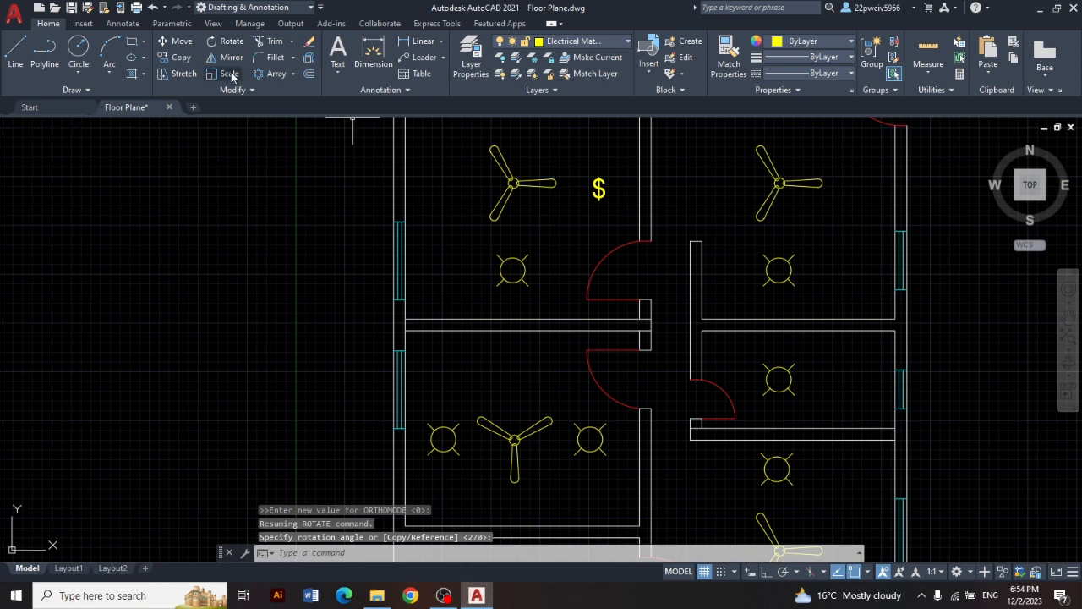
# Step: Rotate the "$" symbol 90° counterclockwise about its lower-left corner with Ortho on
pyautogui.click(217, 40)
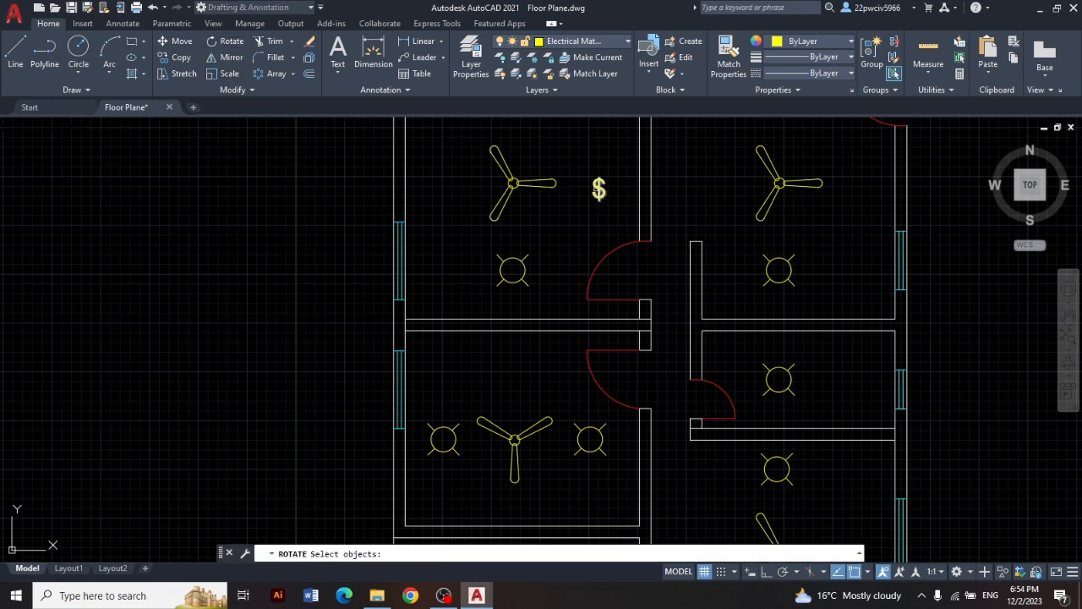
pyautogui.click(598, 190)
pyautogui.click(578, 168)
pyautogui.click(618, 210)
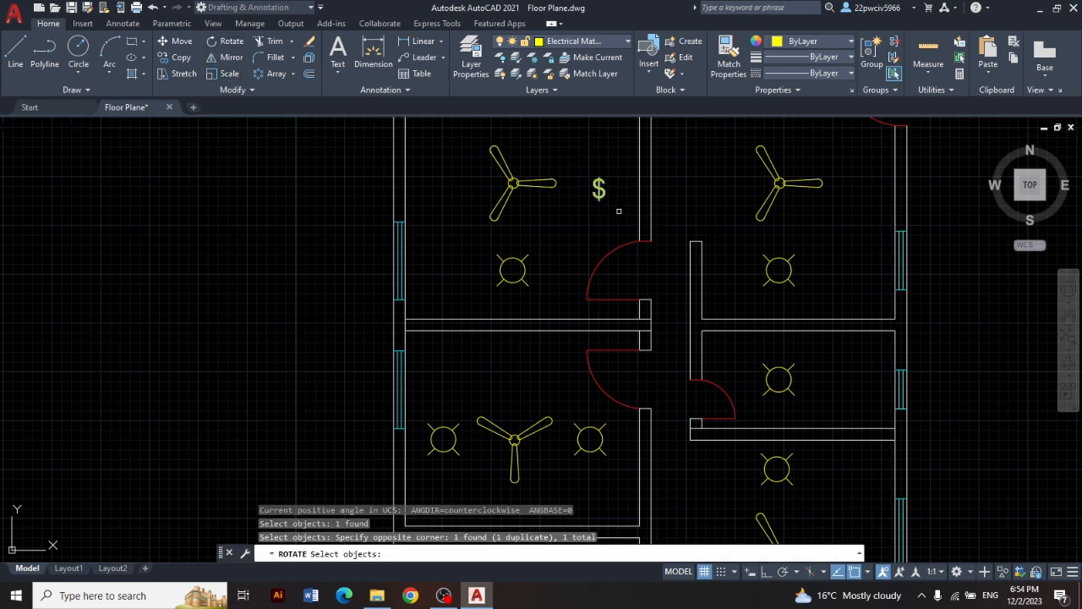
pyautogui.press('Return')
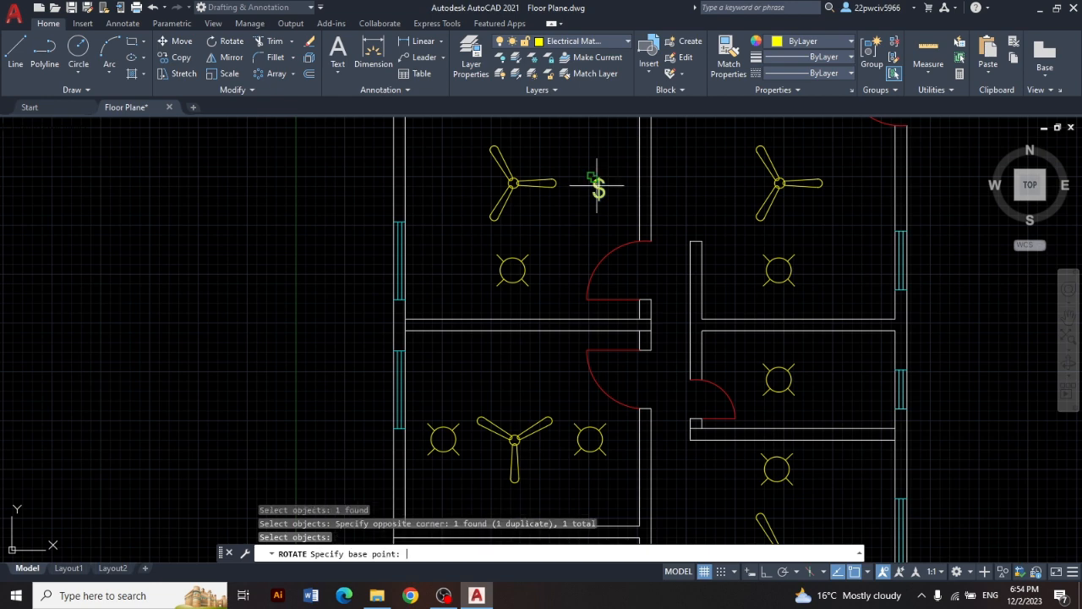
pyautogui.click(594, 190)
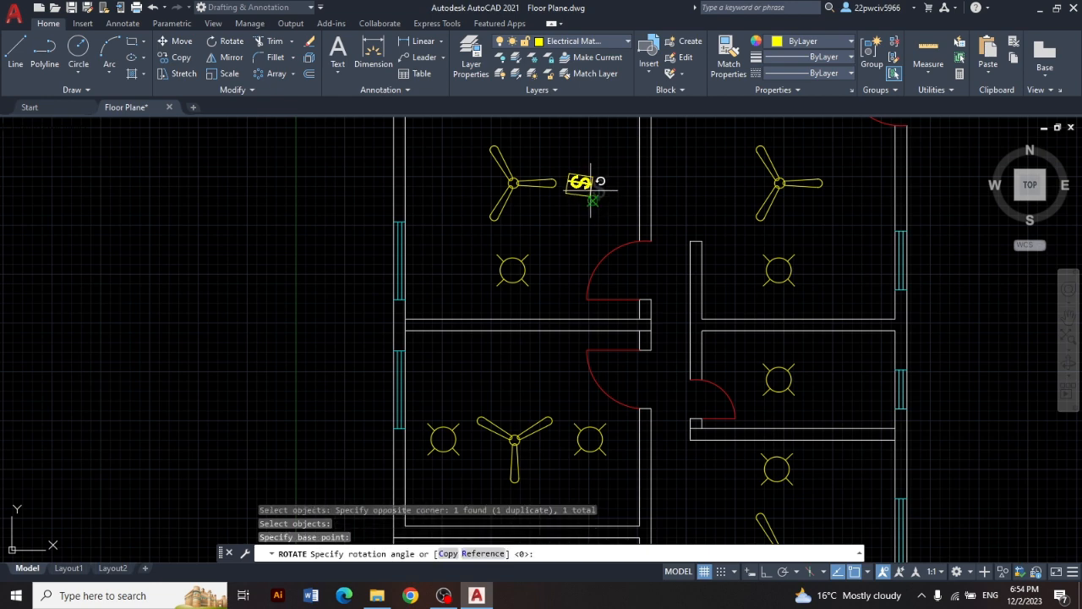
pyautogui.press('F8')
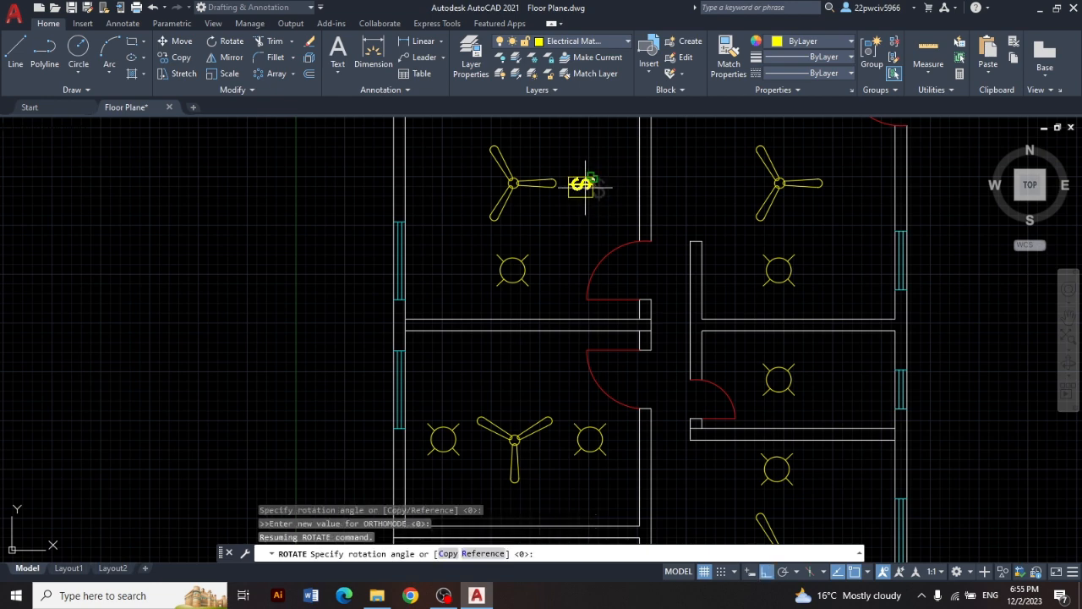
pyautogui.click(585, 187)
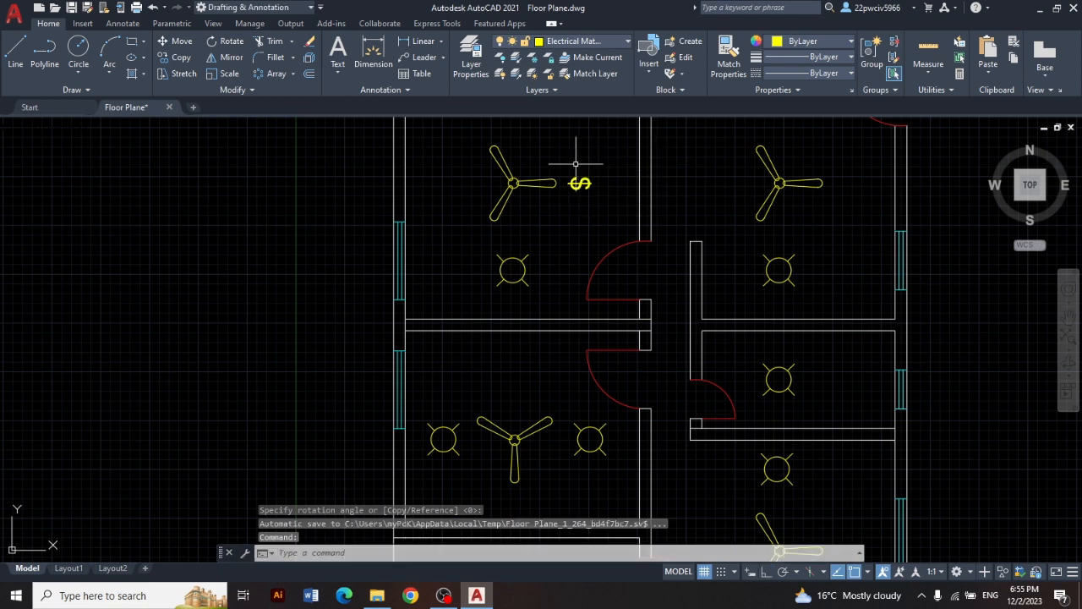
# Step: Move the "$" symbol against the wall just above the upper-left room's door and undo the last rotation
pyautogui.click(576, 164)
pyautogui.click(617, 212)
pyautogui.click(566, 173)
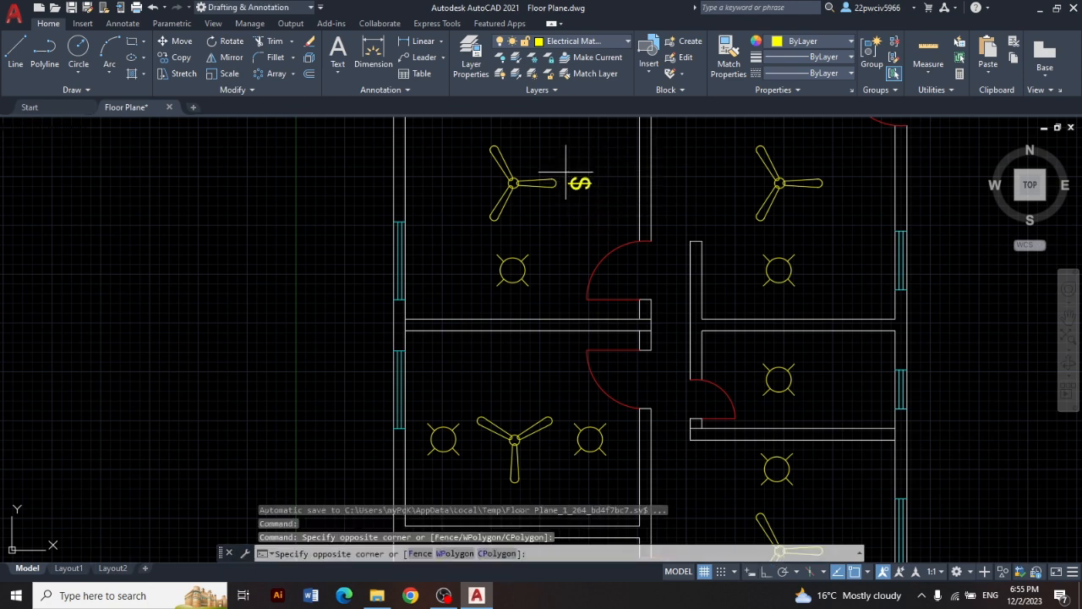
pyautogui.click(605, 202)
pyautogui.moveTo(583, 185); pyautogui.dragTo(627, 240)
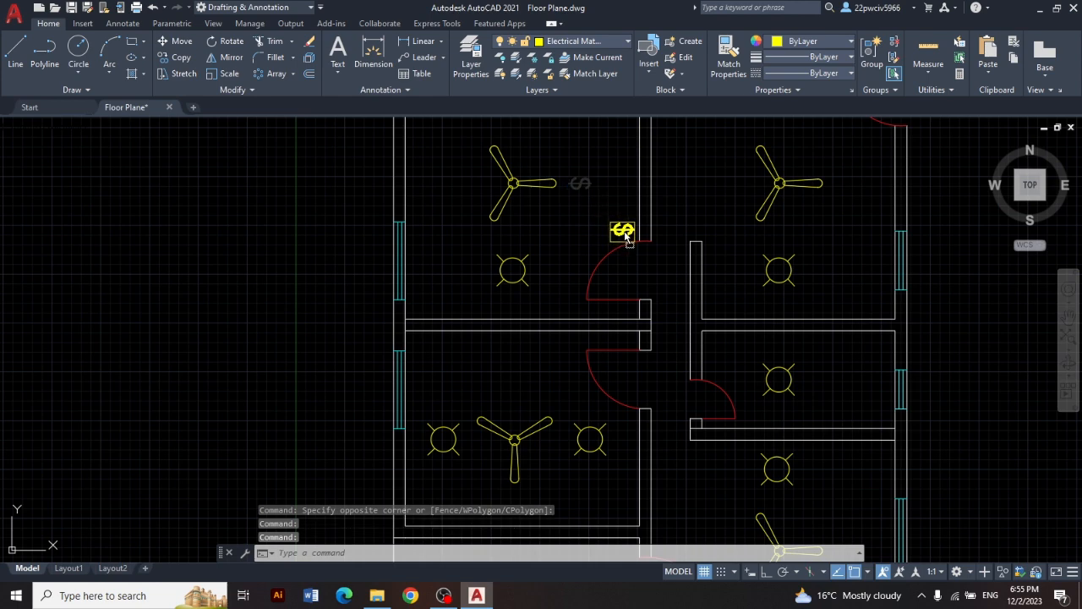
pyautogui.hotkey('ctrl', 'z')
# Step: Copy the "$" symbol beside the upper-left room's door to a point directly above it with Ortho on
pyautogui.click(585, 207)
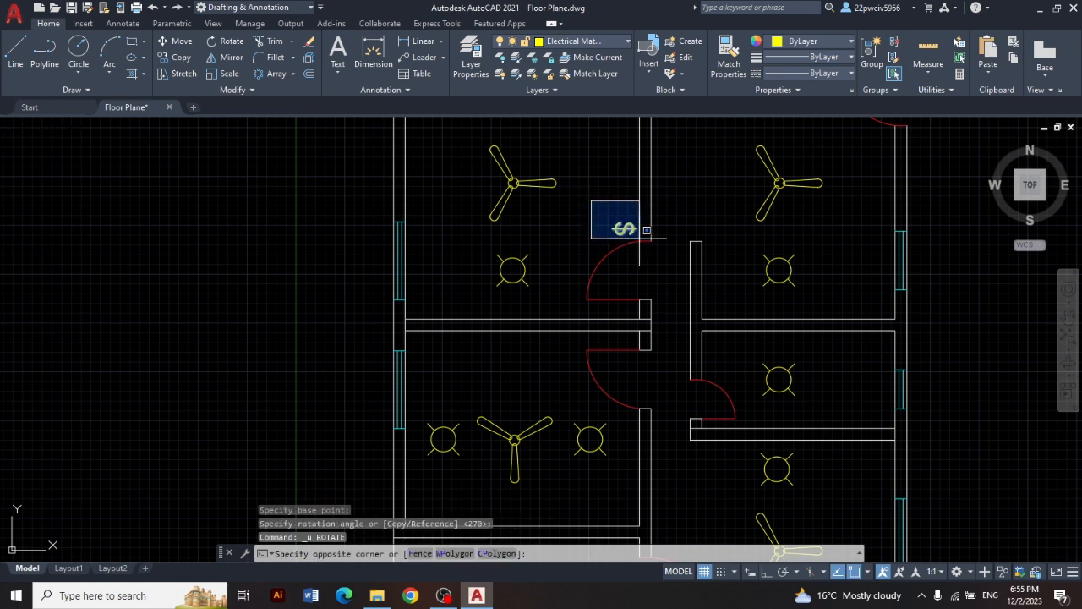
pyautogui.click(642, 241)
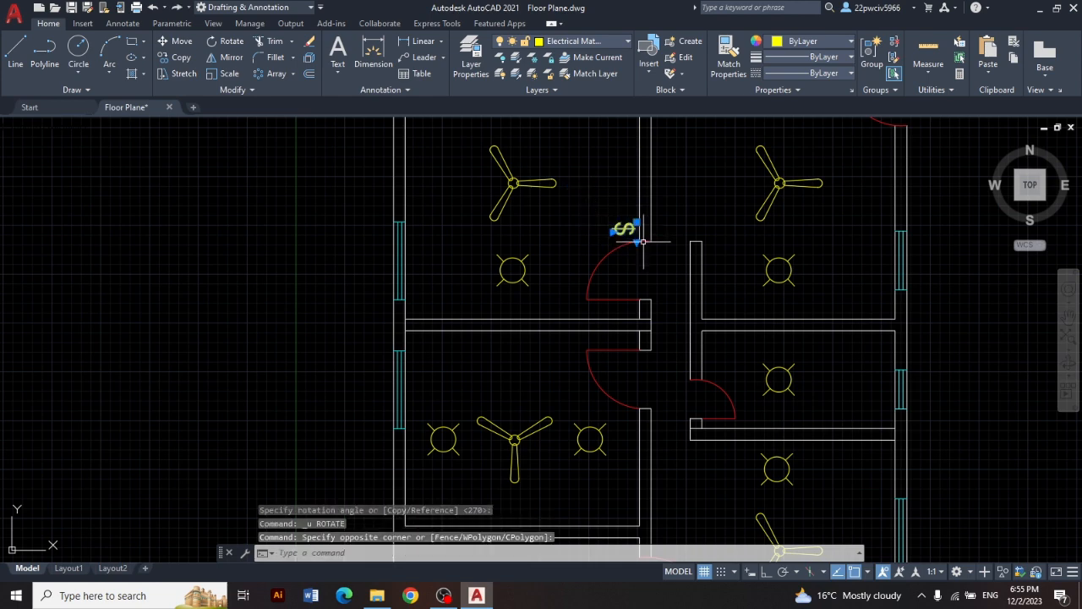
pyautogui.click(174, 58)
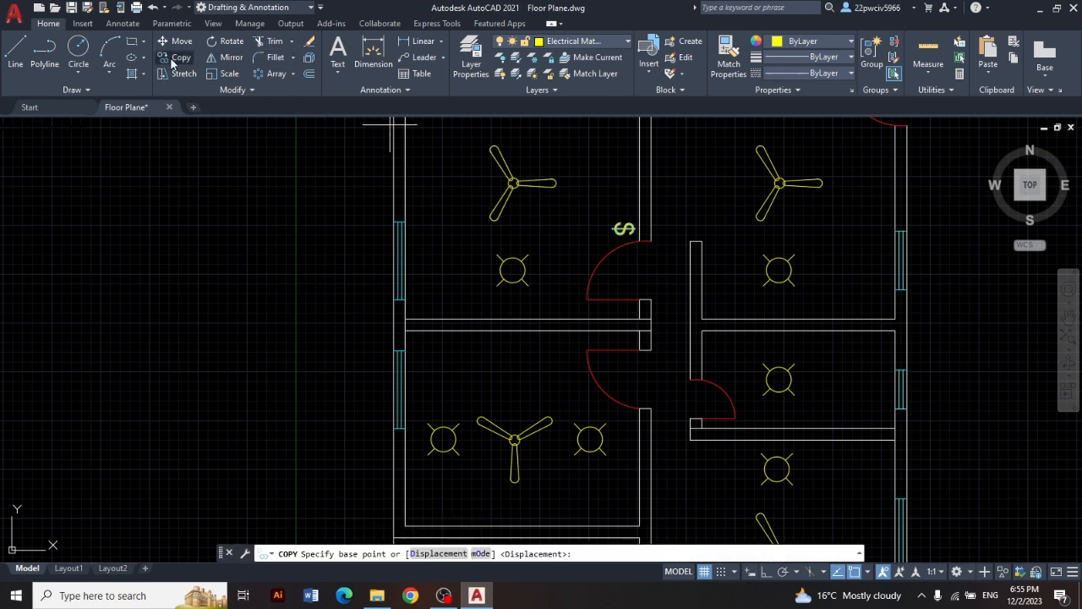
pyautogui.click(624, 229)
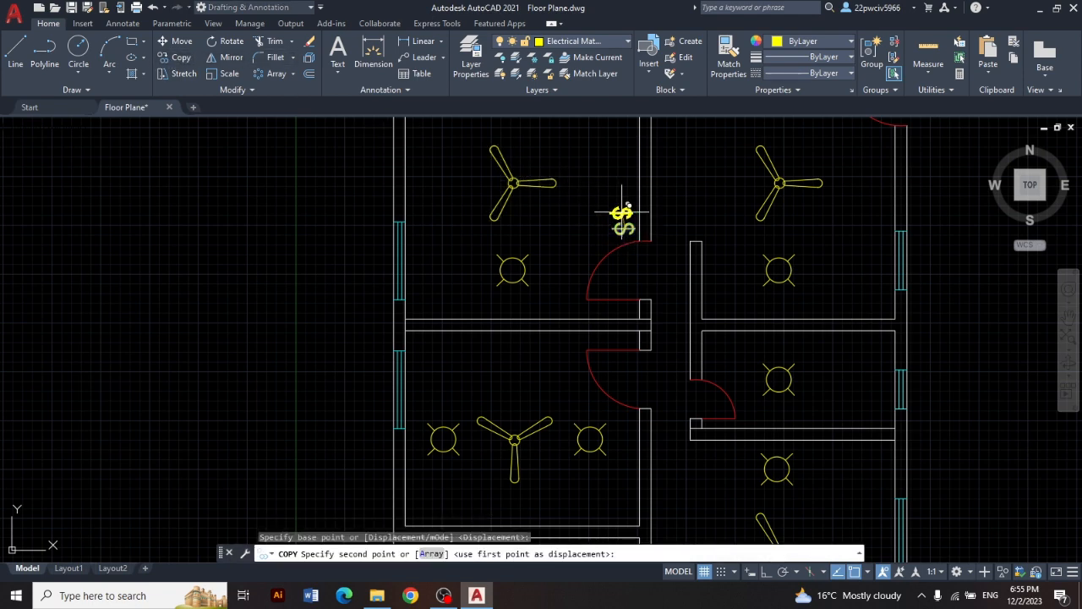
pyautogui.press('F8')
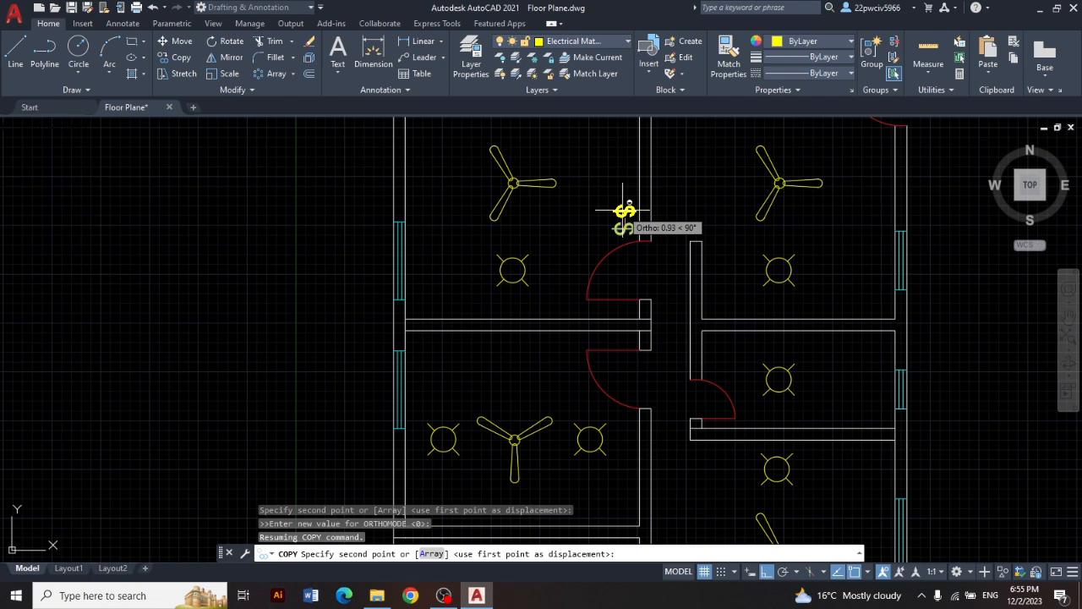
pyautogui.click(623, 210)
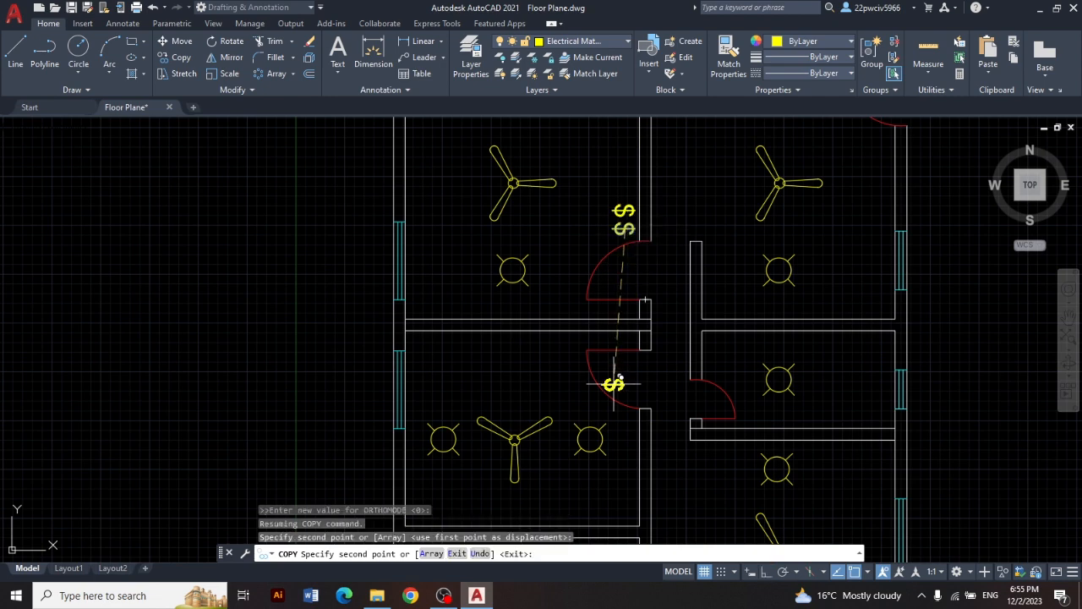
# Step: Place two more "$" copies just below the door of the left room with the three-bladed fan and two flanking lights
pyautogui.moveTo(614, 379); pyautogui.dragTo(603, 281, button='middle')
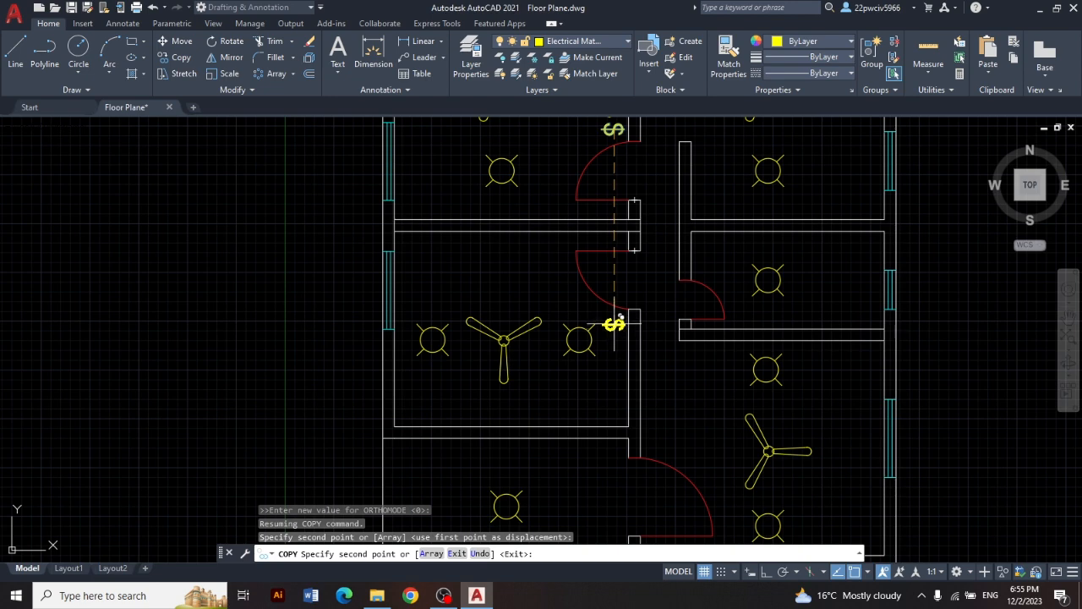
pyautogui.click(620, 318)
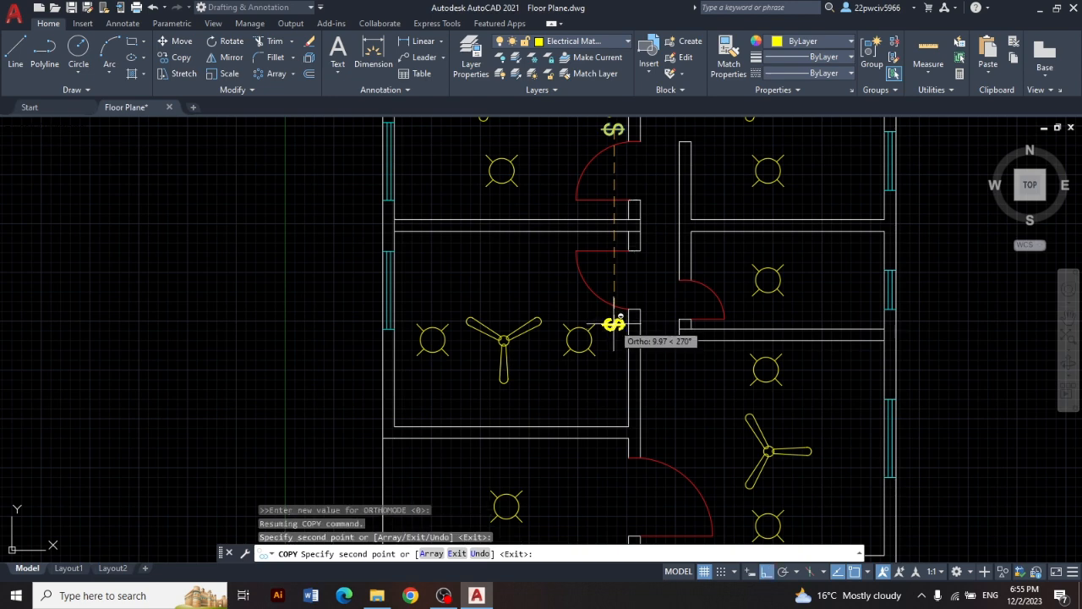
pyautogui.press('F8')
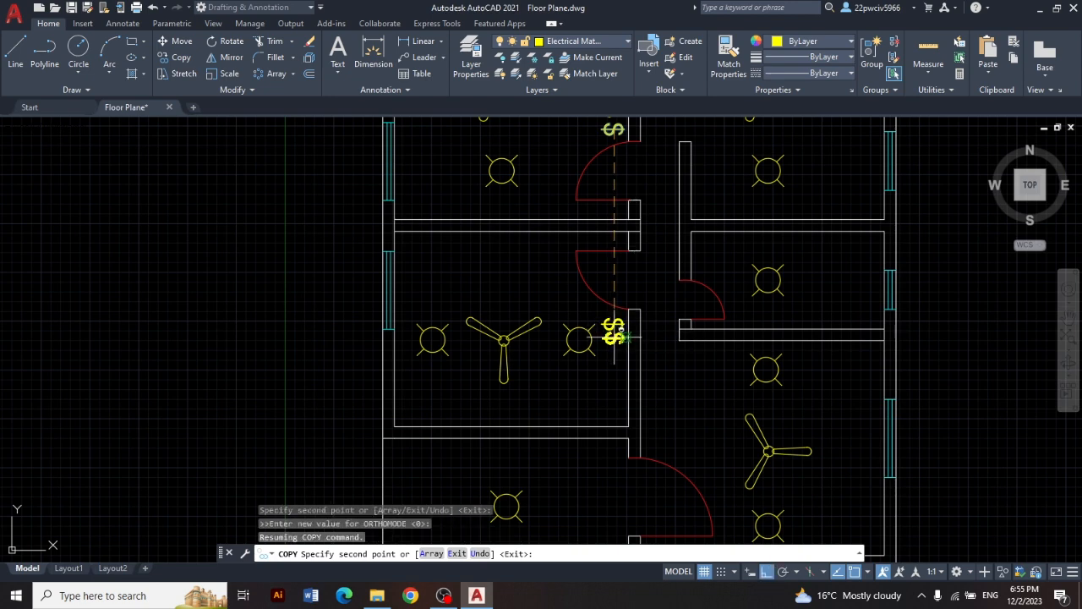
pyautogui.click(624, 336)
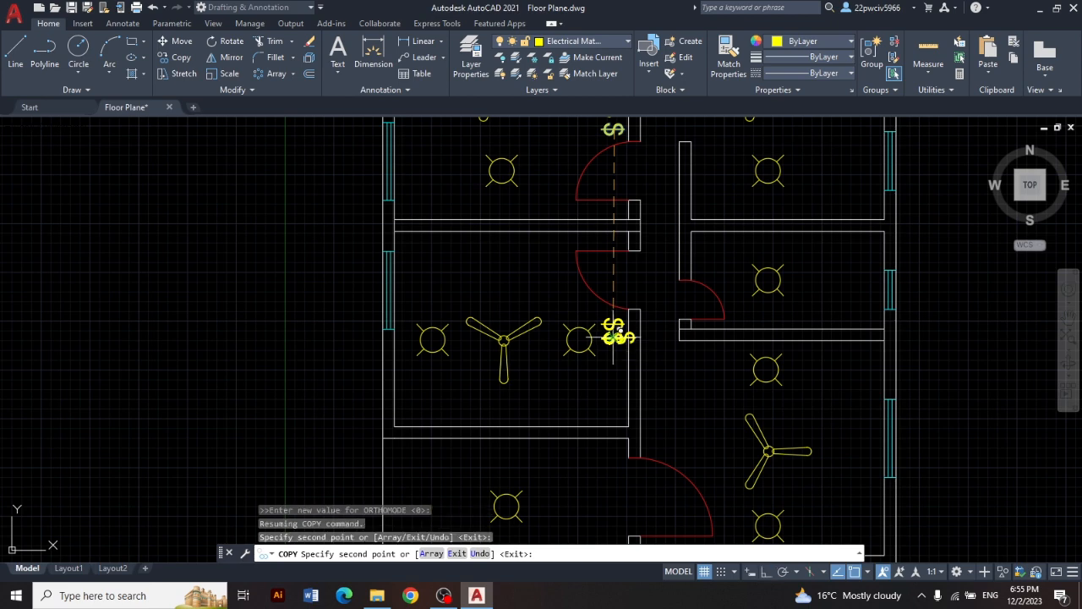
# Step: Place "$" copies above the small right room's door and beside the end of the upper-right room's short wall, ending the copying
pyautogui.click(706, 272)
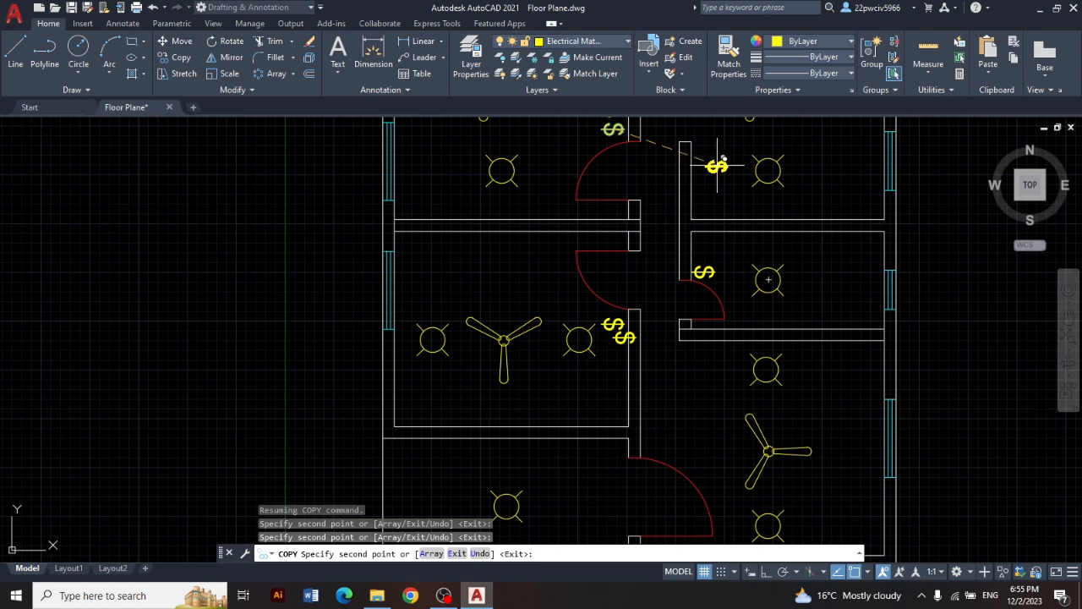
pyautogui.moveTo(716, 164); pyautogui.dragTo(622, 257, button='middle')
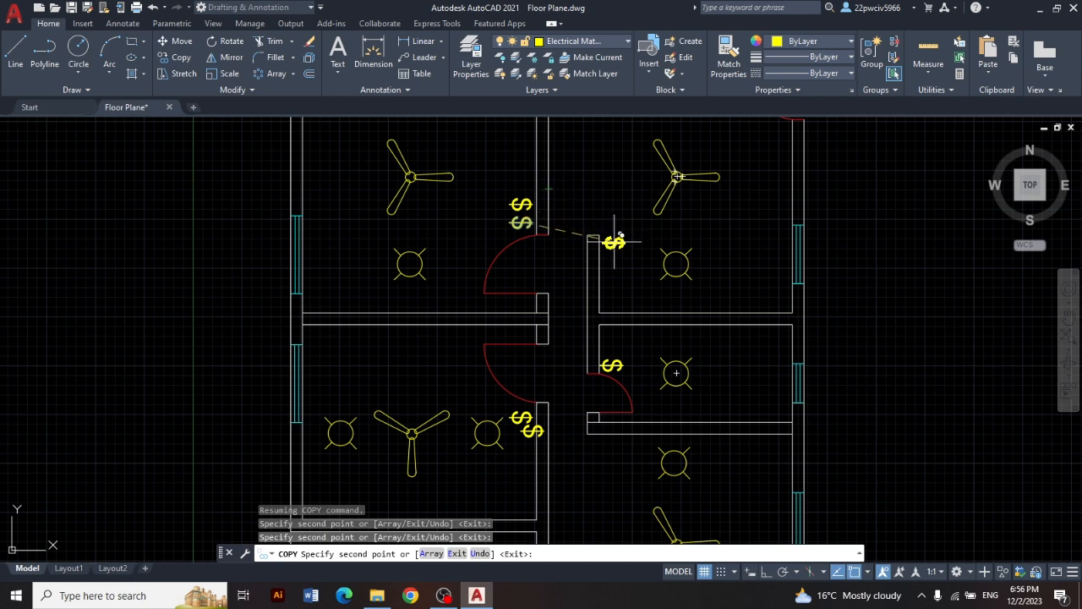
pyautogui.click(612, 242)
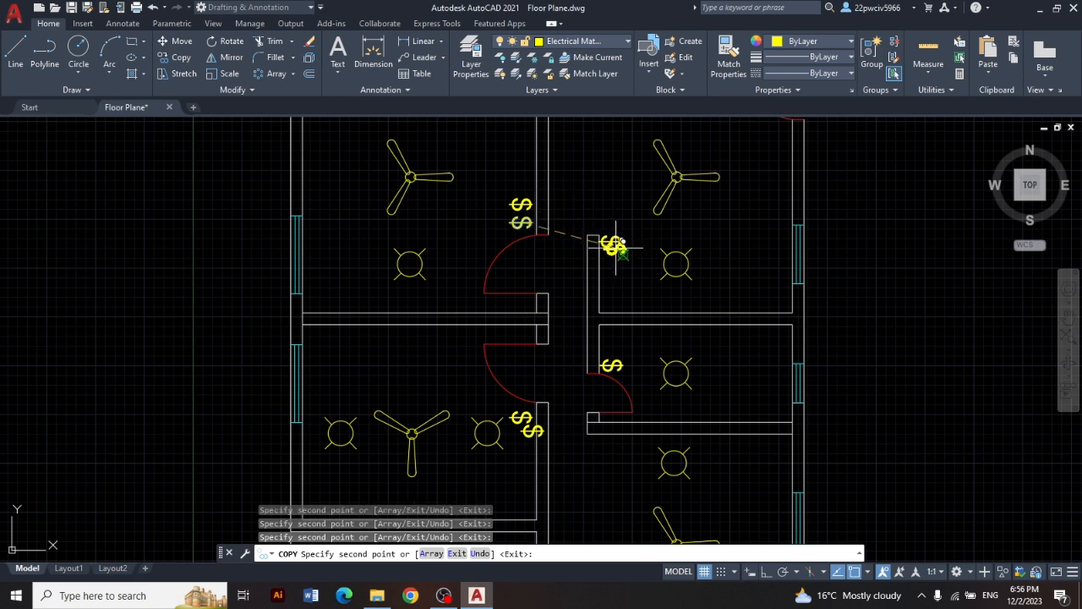
pyautogui.press('Escape')
# Step: Copy the "$" symbol at the upper-right room's short wall to a point directly below it with Ortho on
pyautogui.click(597, 225)
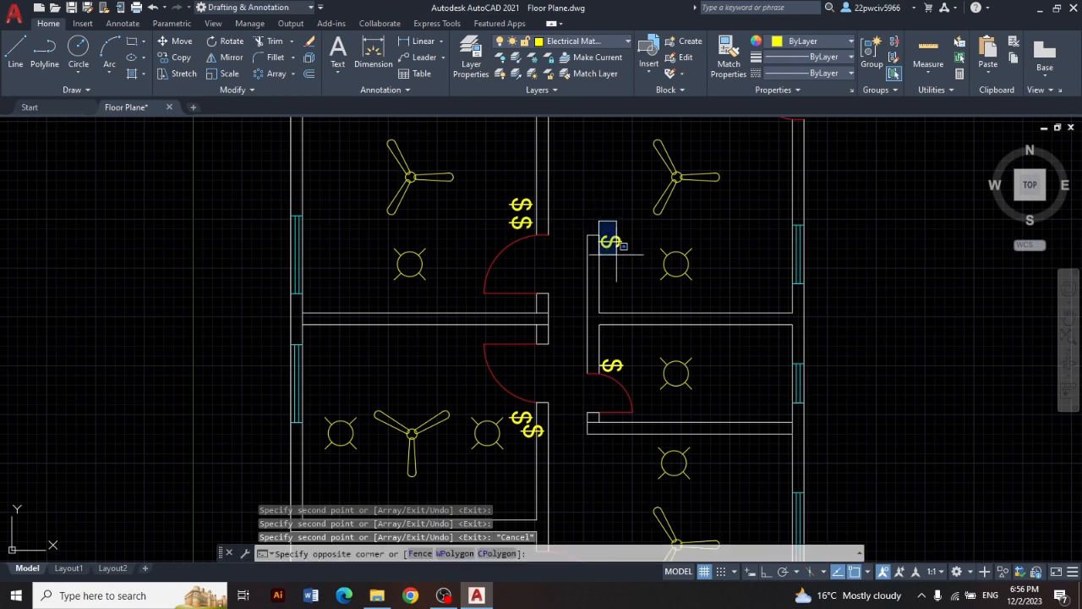
pyautogui.click(629, 253)
pyautogui.click(180, 58)
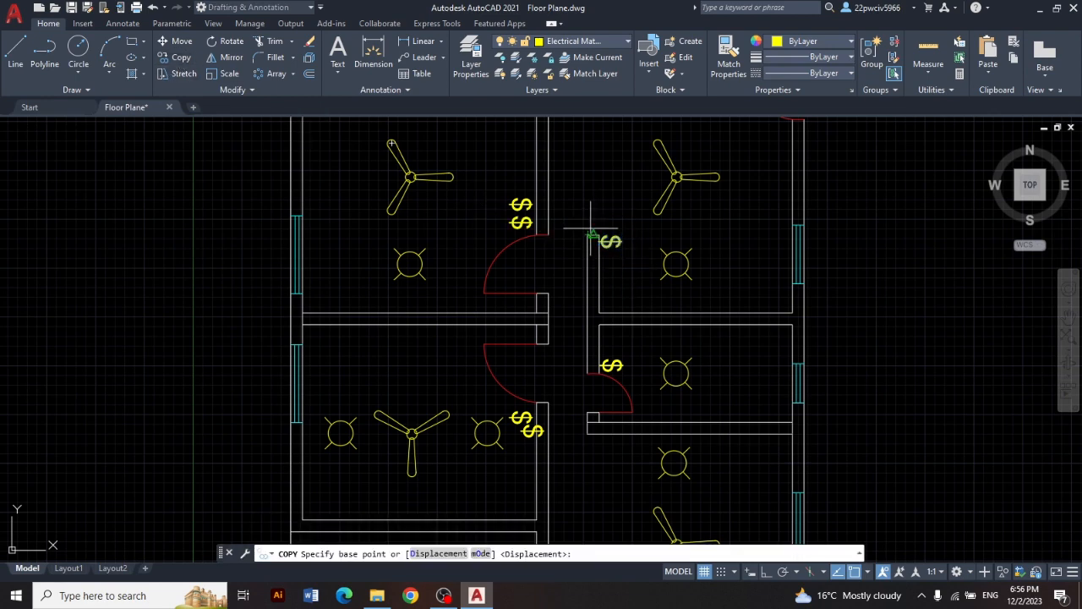
pyautogui.click(611, 245)
pyautogui.press('F8')
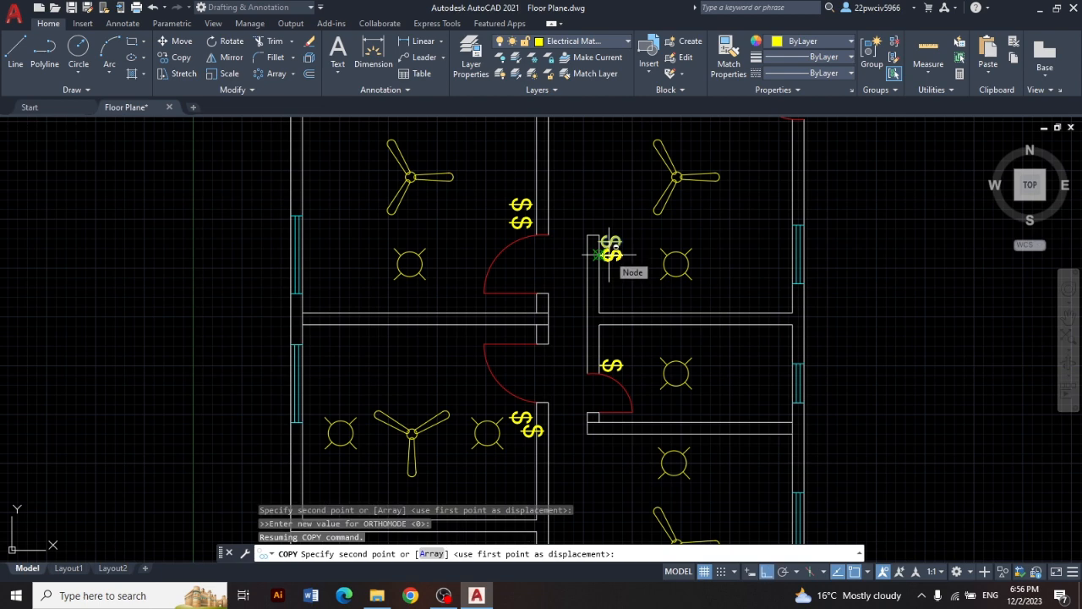
pyautogui.click(608, 259)
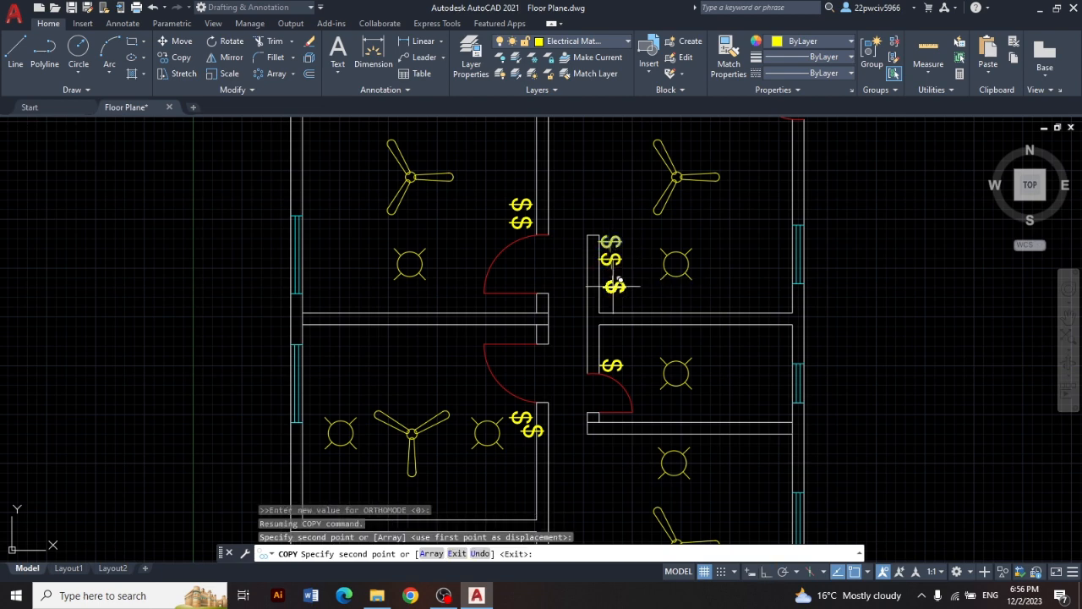
# Step: Place two stacked "$" copies against the wall just above the large door of the lower-right room, ending the copying
pyautogui.moveTo(623, 317)
pyautogui.mouseDown(button='middle')
pyautogui.moveTo(594, 142)
pyautogui.moveTo(570, 122)
pyautogui.mouseUp(button='middle')
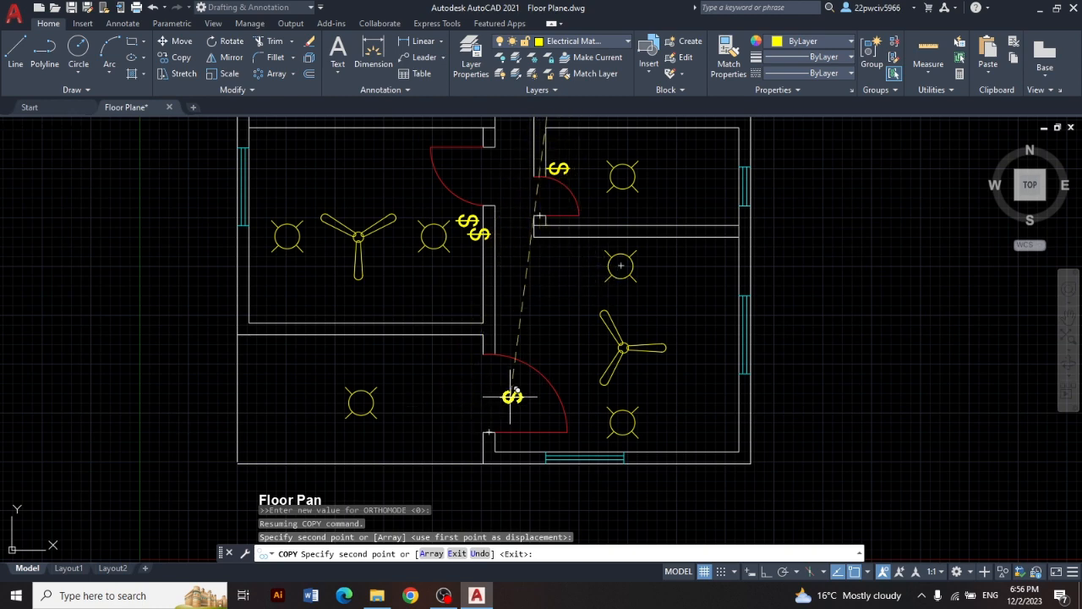
pyautogui.click(505, 345)
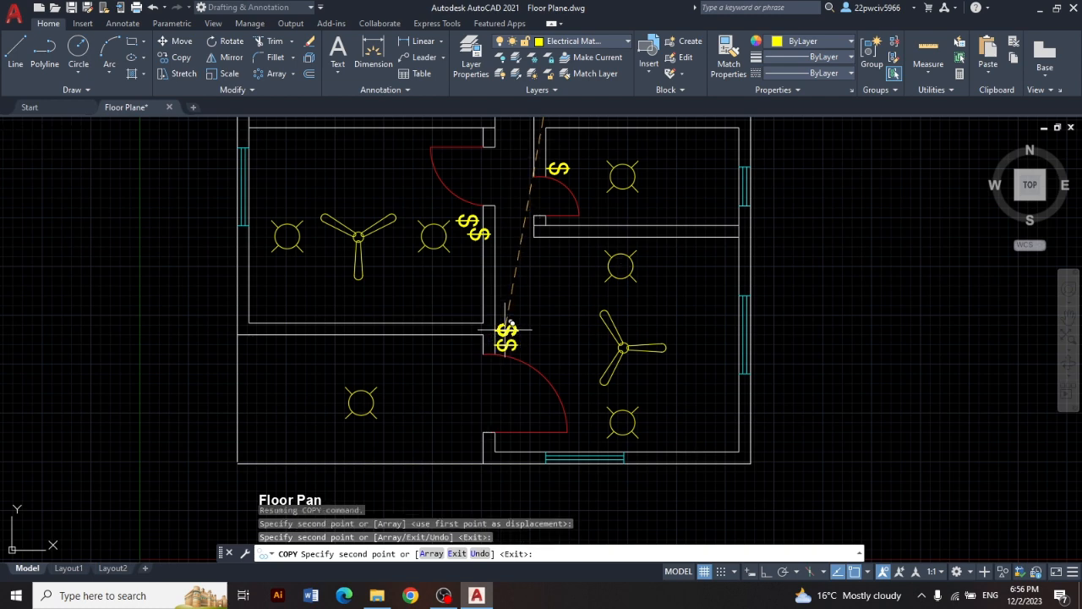
pyautogui.click(505, 330)
pyautogui.press('Escape')
# Step: Move the "$" symbol overlapping the middle-left room's wall directly below the other "$" beside that door
pyautogui.moveTo(565, 301)
pyautogui.mouseDown(button='middle')
pyautogui.moveTo(558, 502)
pyautogui.moveTo(553, 355)
pyautogui.mouseUp(button='middle')
pyautogui.click(468, 285)
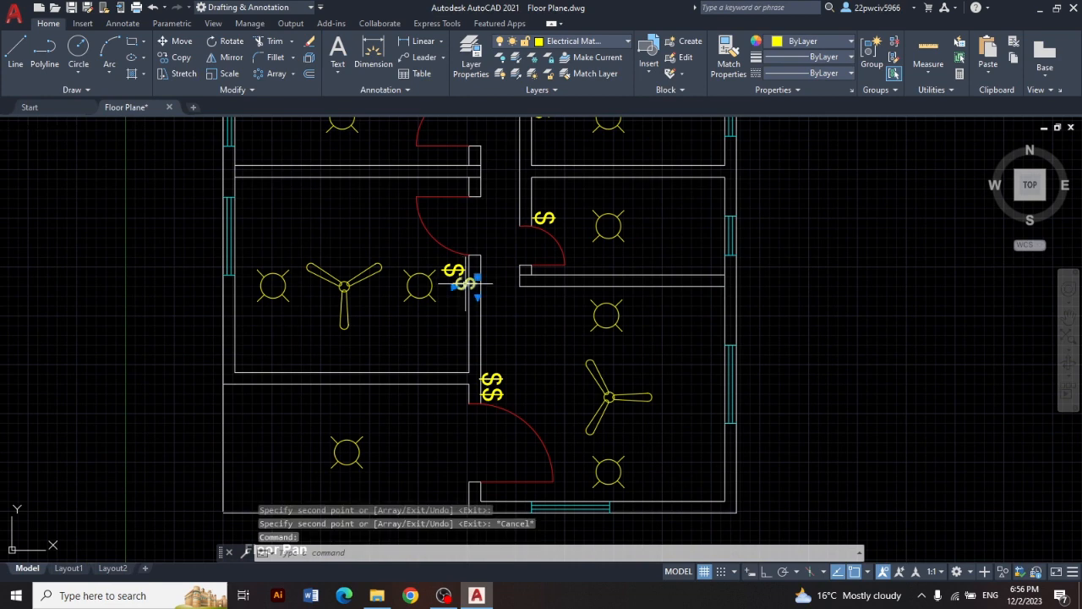
pyautogui.moveTo(468, 284); pyautogui.dragTo(456, 289)
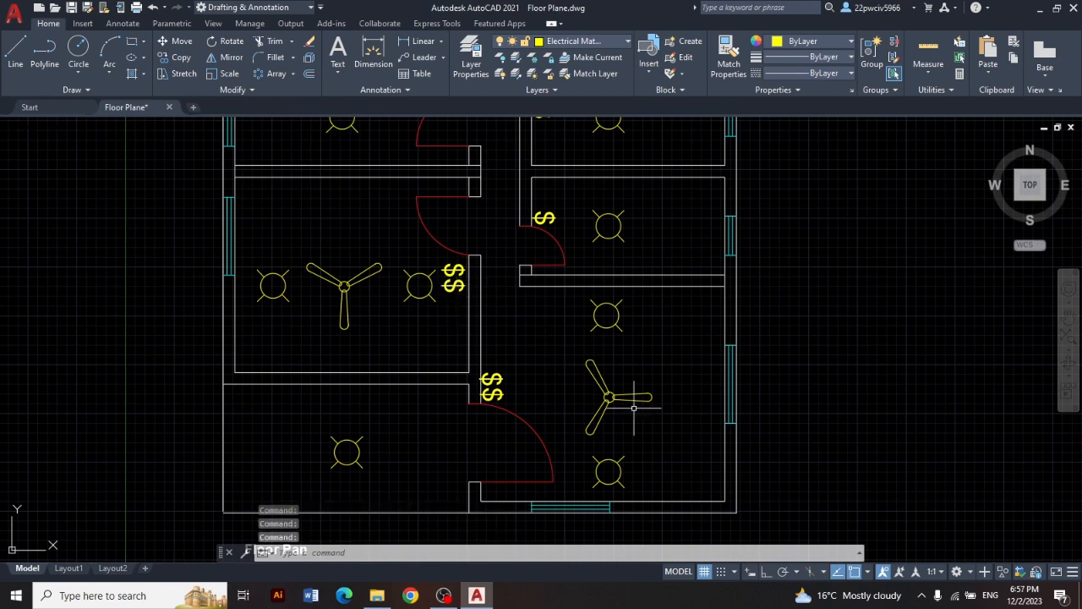
# Step: Make the Electrical Wires layer current
pyautogui.click(863, 271)
pyautogui.moveTo(863, 271)
pyautogui.mouseDown(button='middle')
pyautogui.moveTo(863, 309)
pyautogui.moveTo(990, 329)
pyautogui.moveTo(899, 254)
pyautogui.moveTo(780, 244)
pyautogui.moveTo(817, 464)
pyautogui.moveTo(816, 449)
pyautogui.mouseUp(button='middle')
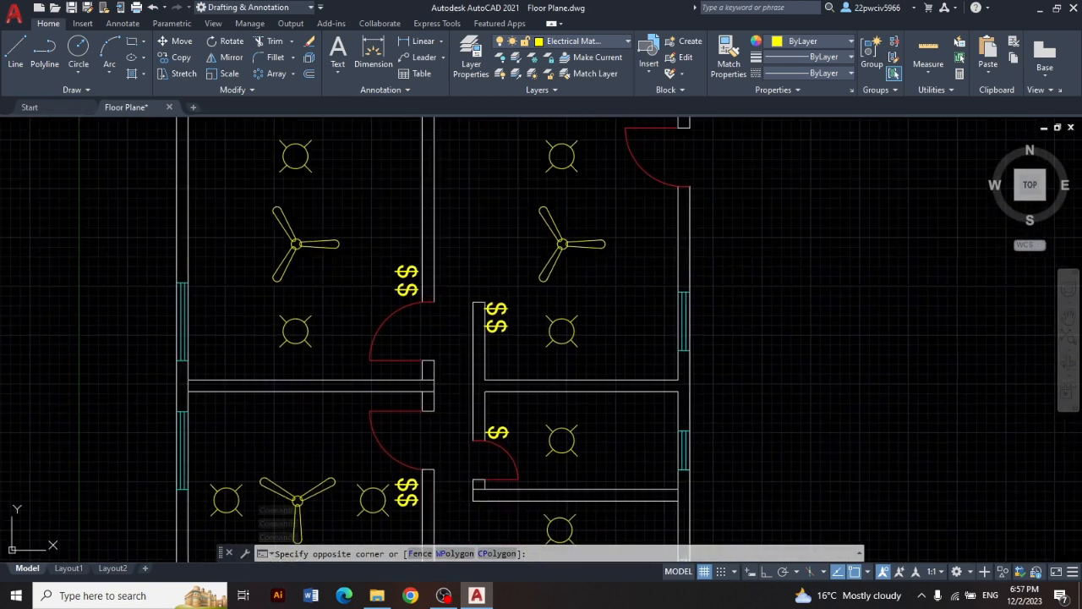
pyautogui.click(789, 291)
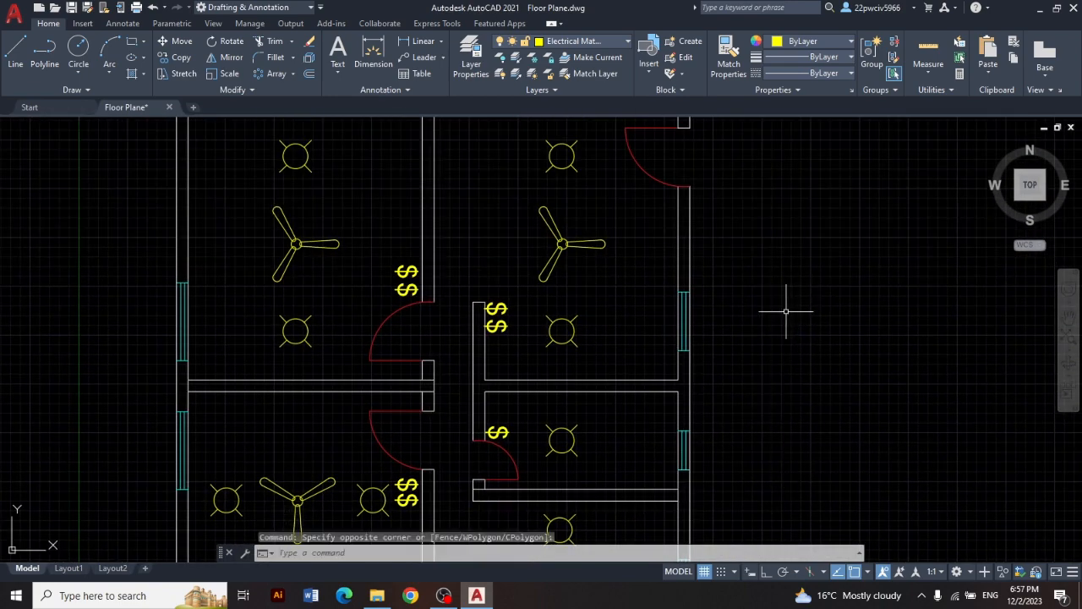
pyautogui.moveTo(785, 312); pyautogui.dragTo(812, 300, button='middle')
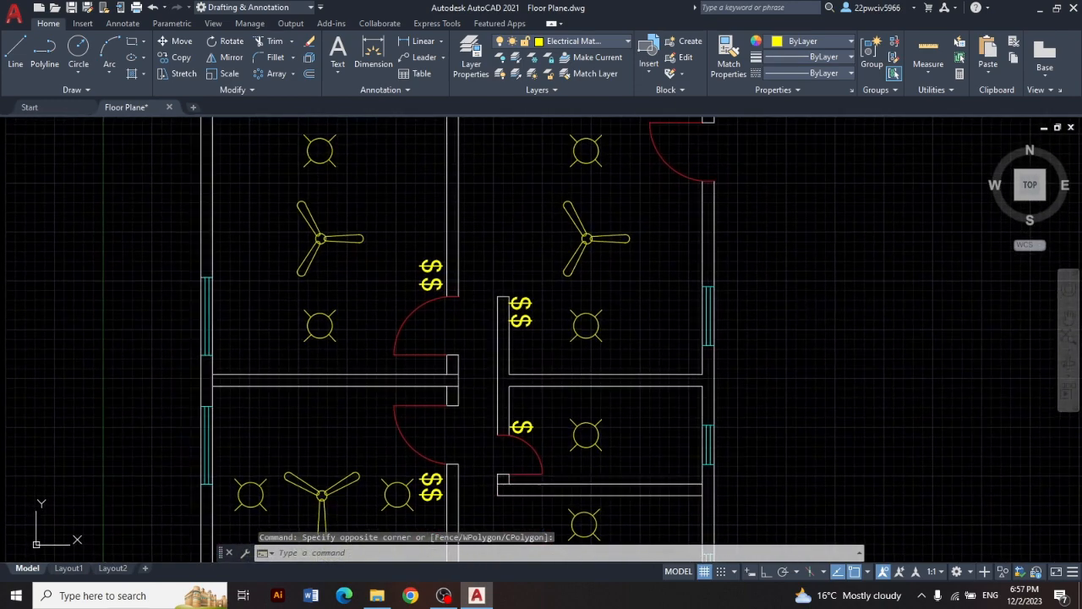
pyautogui.click(627, 42)
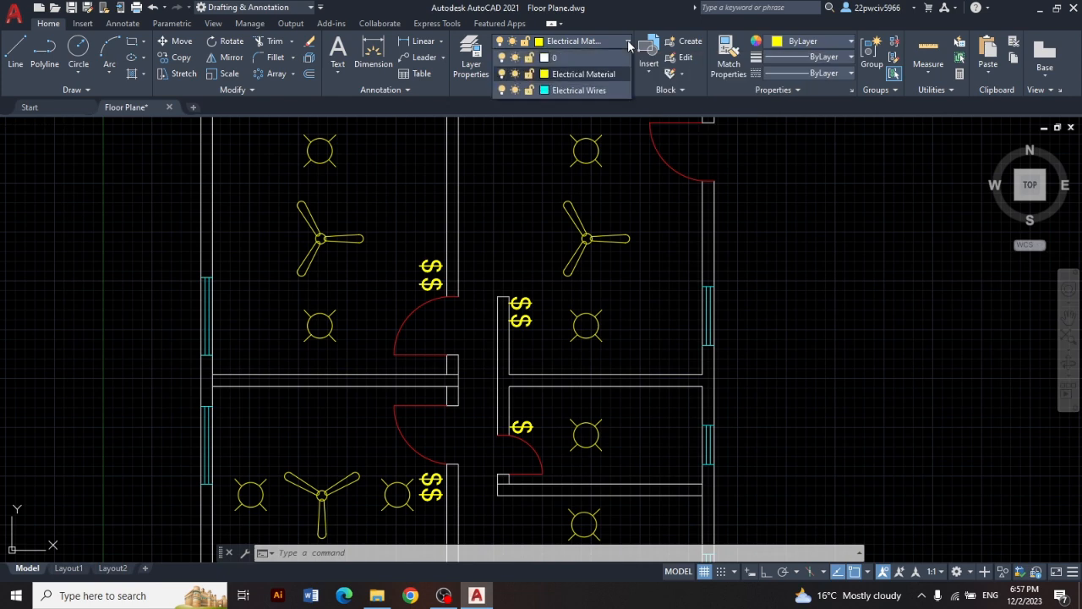
pyautogui.click(575, 90)
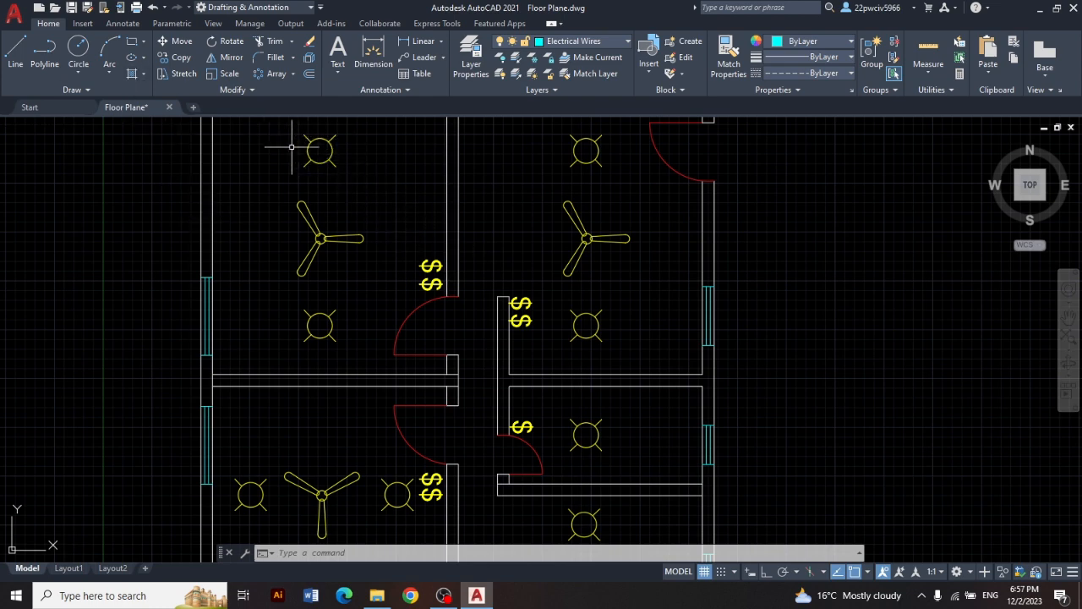
# Step: Draw a 3-Point arc from the center of the upper-left room's upper light to the upper "$" symbol by its door
pyautogui.click(110, 52)
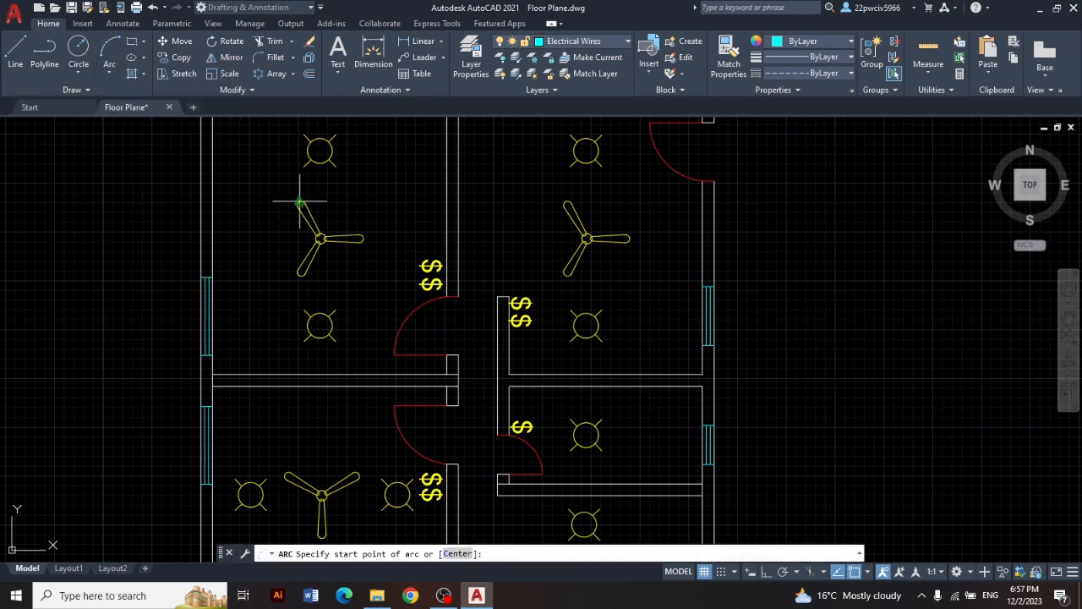
pyautogui.click(108, 73)
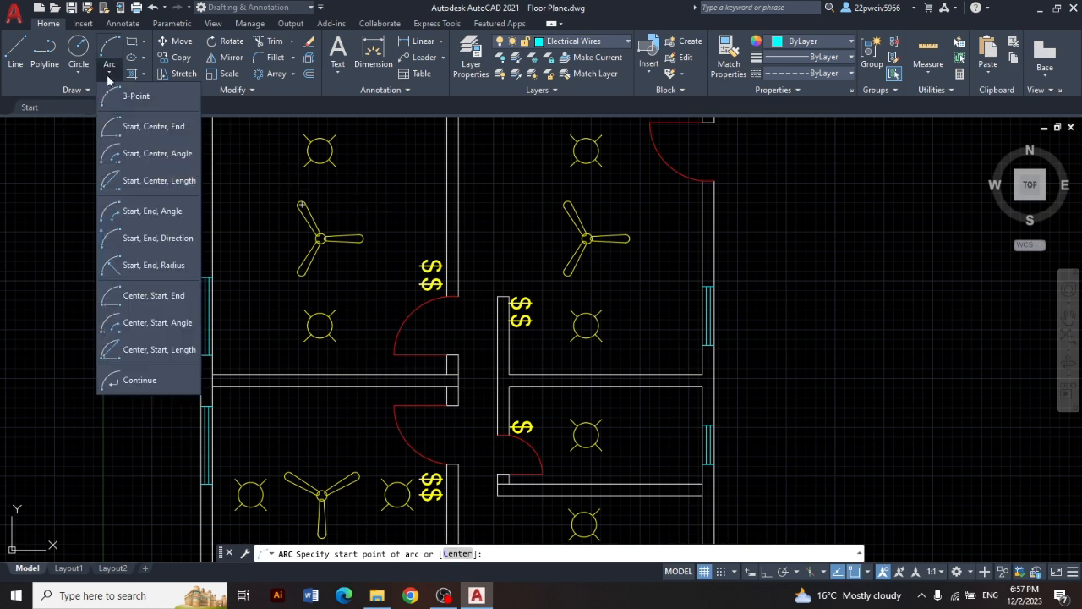
pyautogui.click(136, 96)
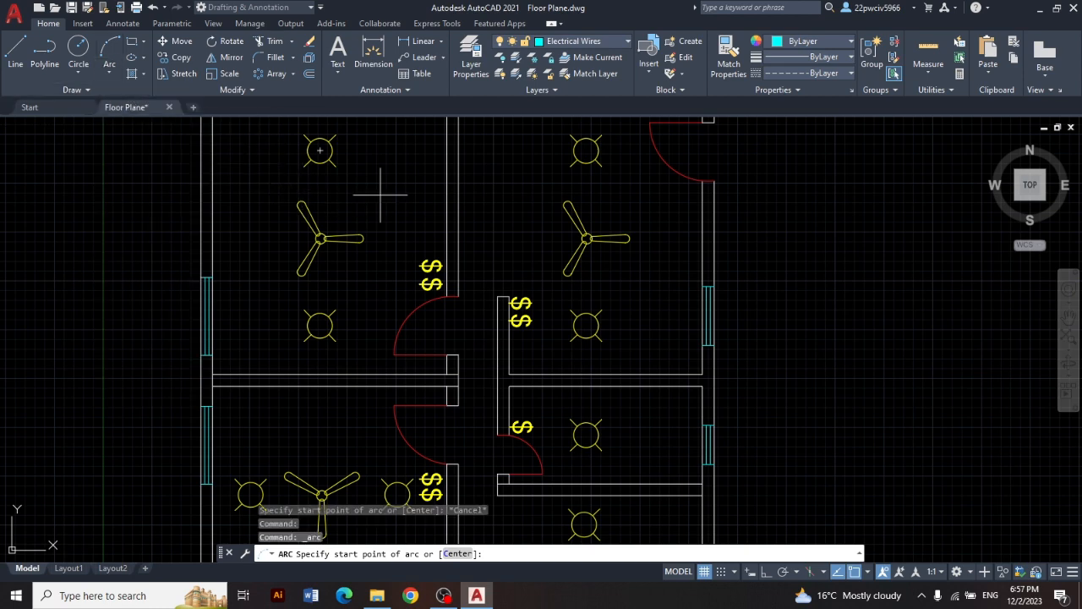
pyautogui.click(320, 150)
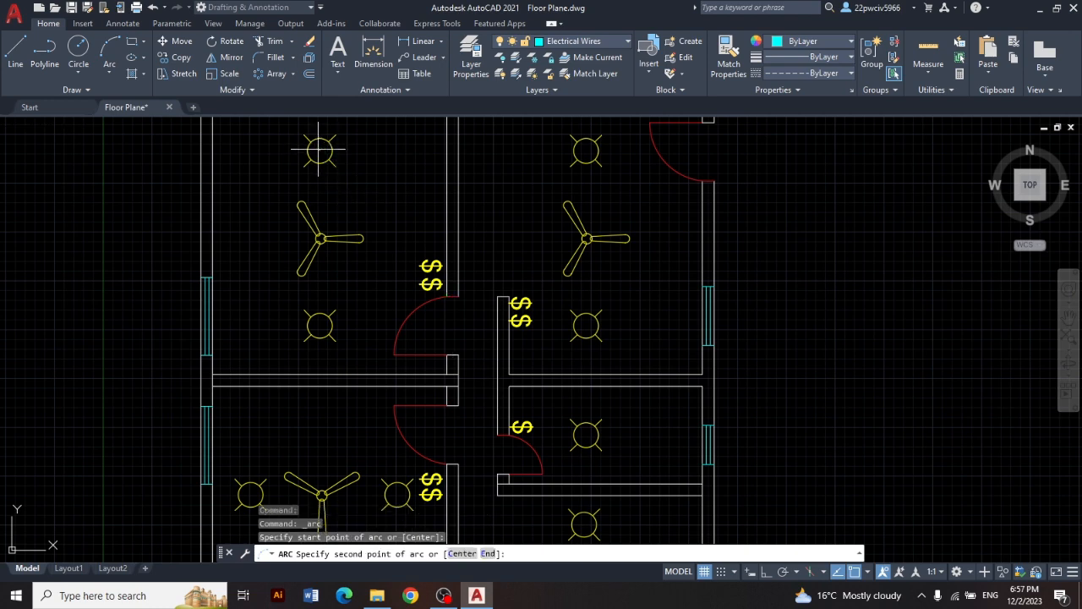
pyautogui.click(399, 179)
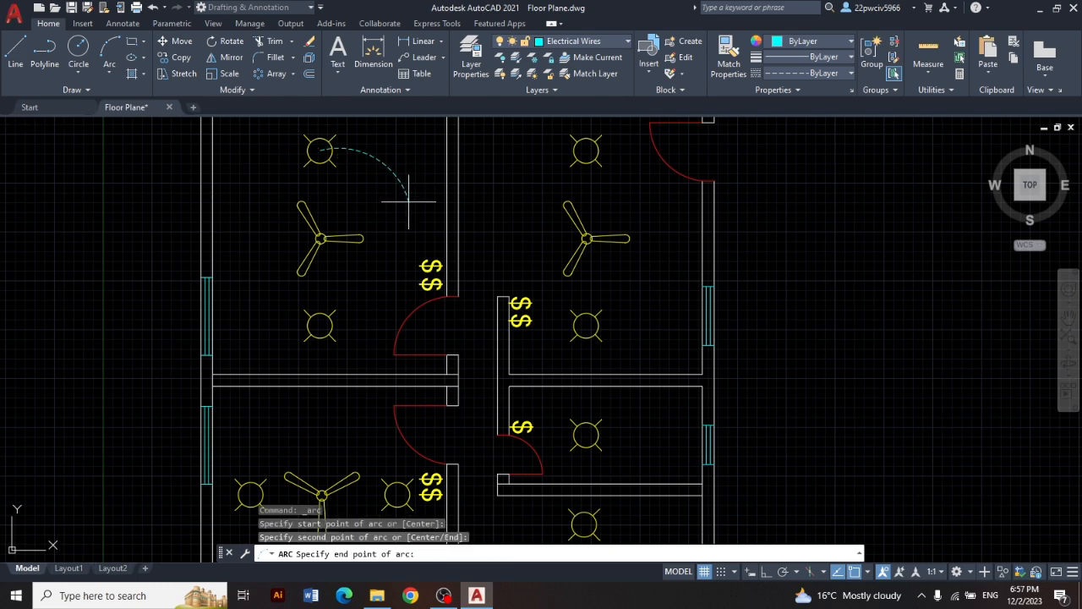
pyautogui.click(432, 264)
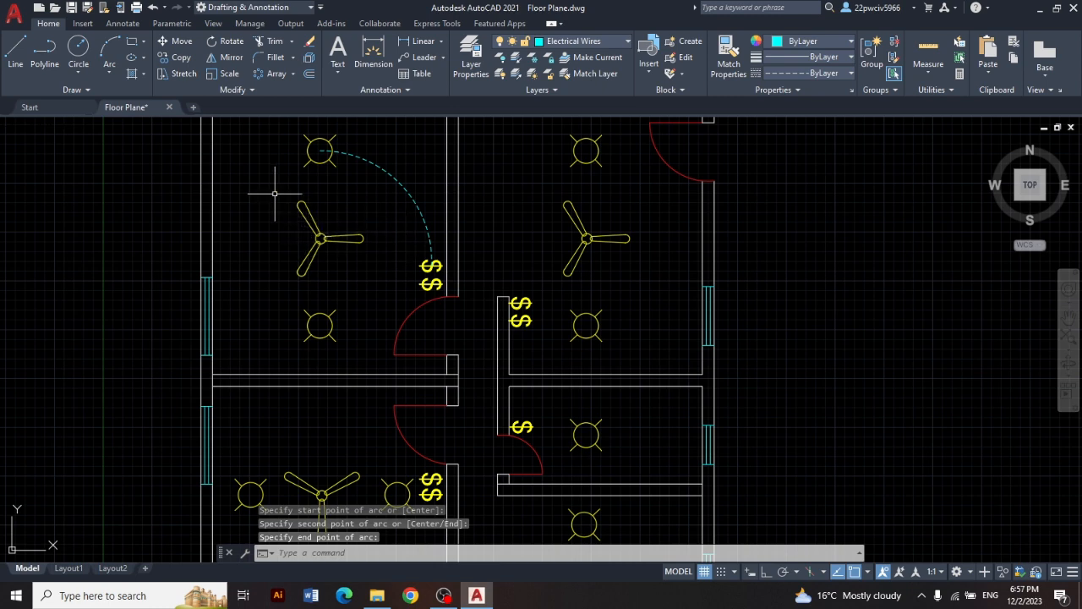
# Step: Draw a 3-Point arc from the center of the upper-left room's fan to the lower "$" symbol by its door, bulging downward
pyautogui.press('Return')
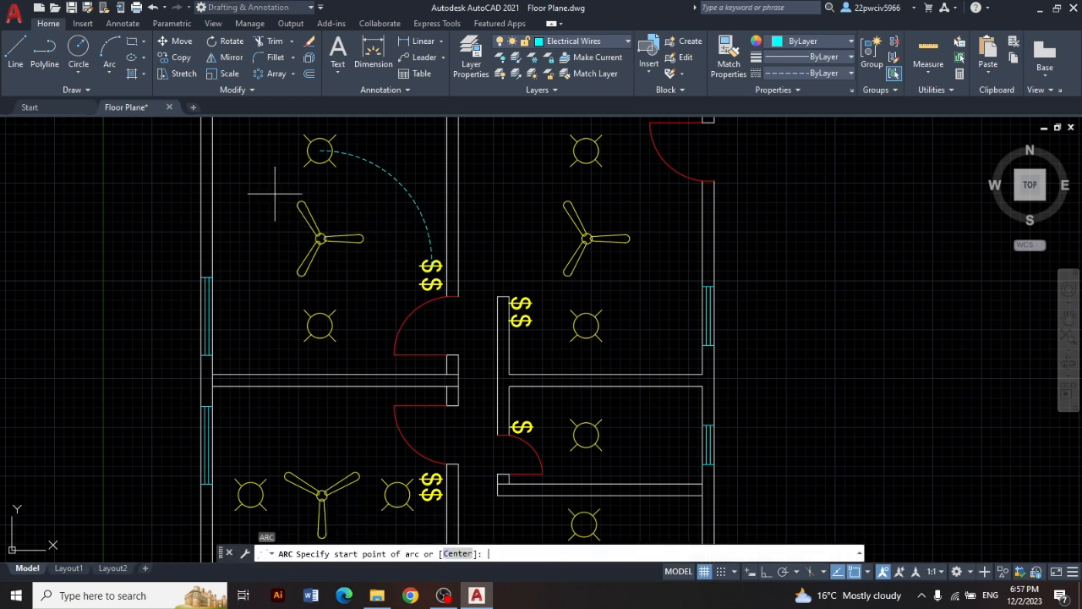
pyautogui.click(320, 237)
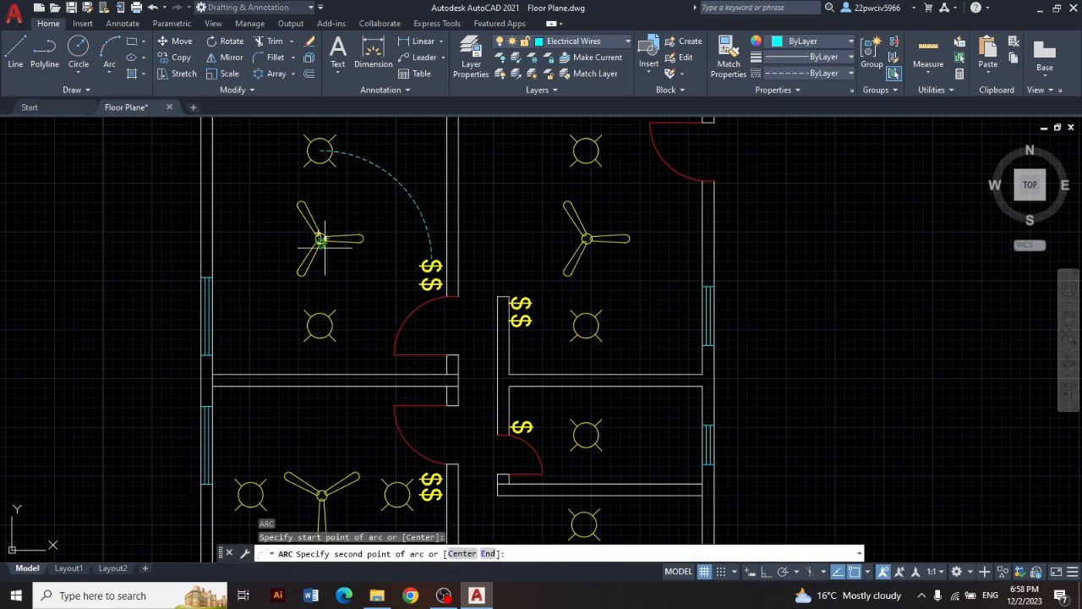
pyautogui.click(360, 282)
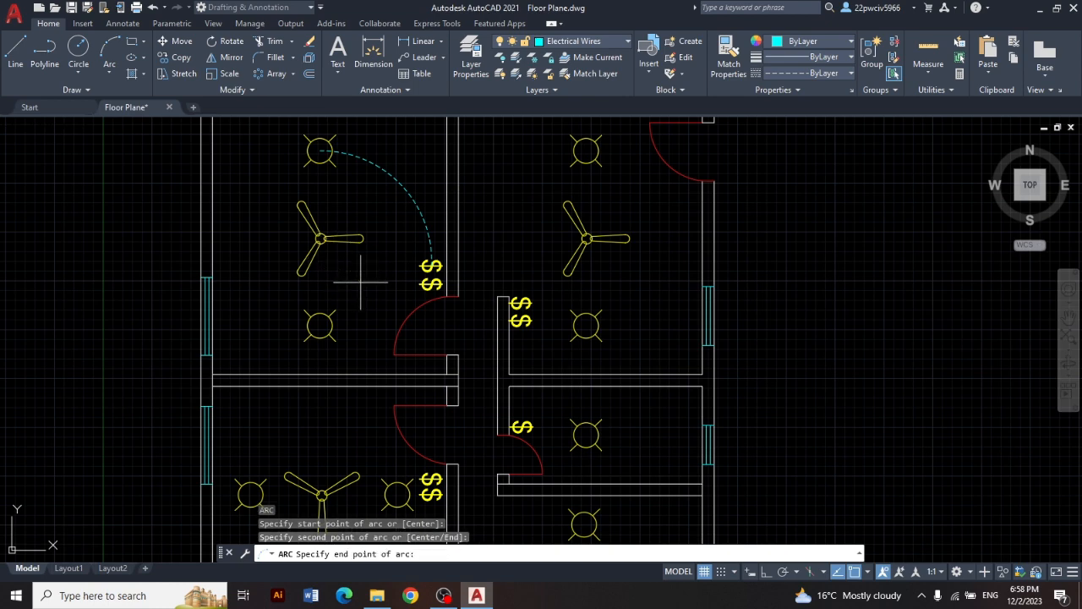
pyautogui.click(421, 270)
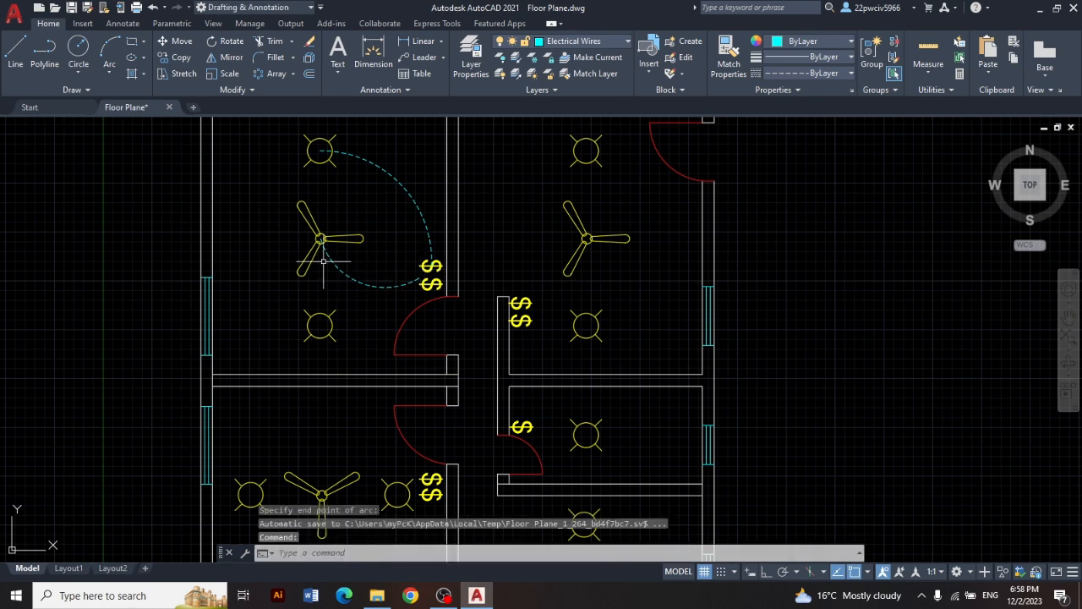
# Step: Draw an arc from the center of the upper-left room's lower light to the lower "$" symbol beside its door
pyautogui.press('Return')
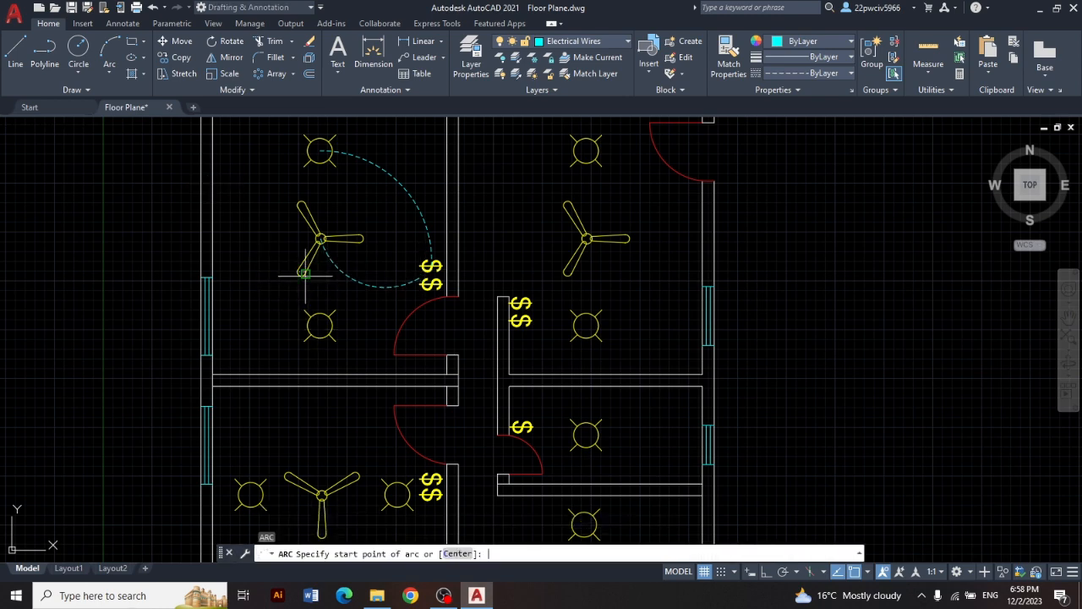
pyautogui.click(319, 325)
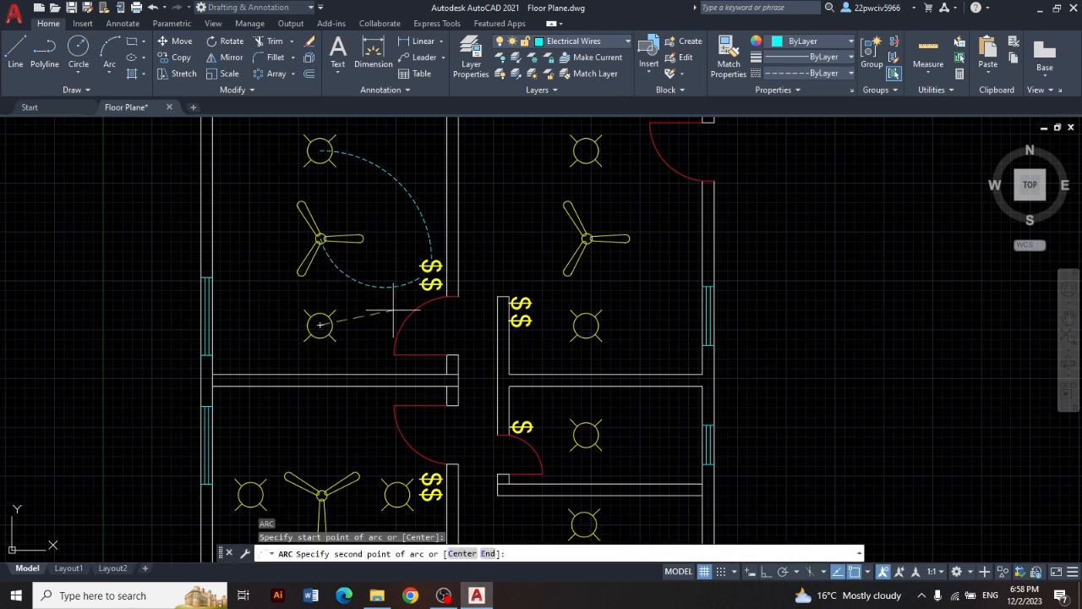
pyautogui.click(377, 331)
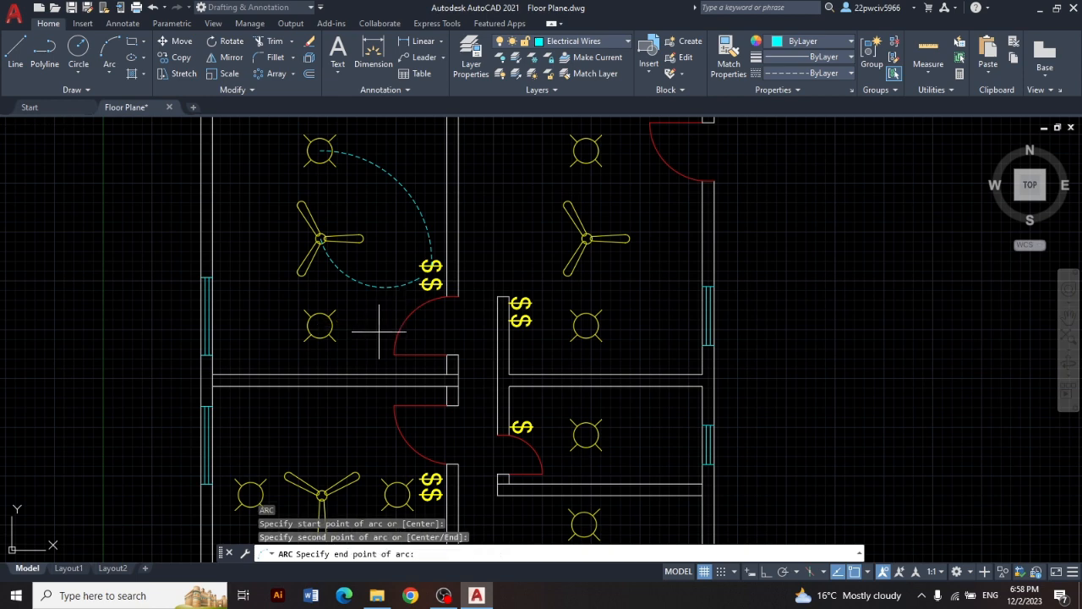
pyautogui.click(423, 282)
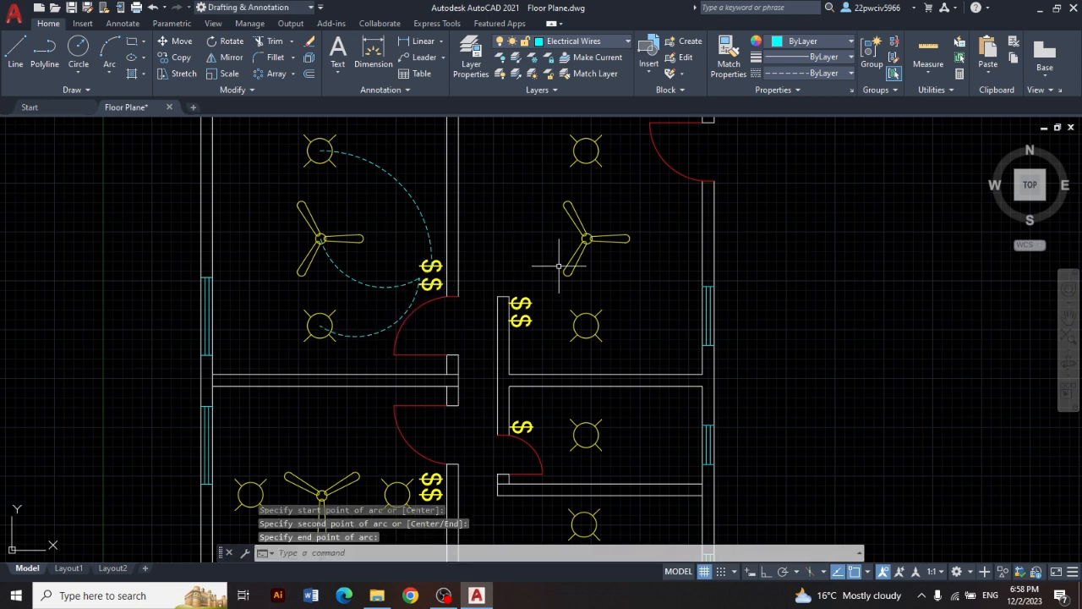
# Step: Draw an arc from the center of the upper-right room's fan to the lower "$" symbol on its short wall
pyautogui.moveTo(671, 256); pyautogui.dragTo(574, 282, button='middle')
pyautogui.press('space')
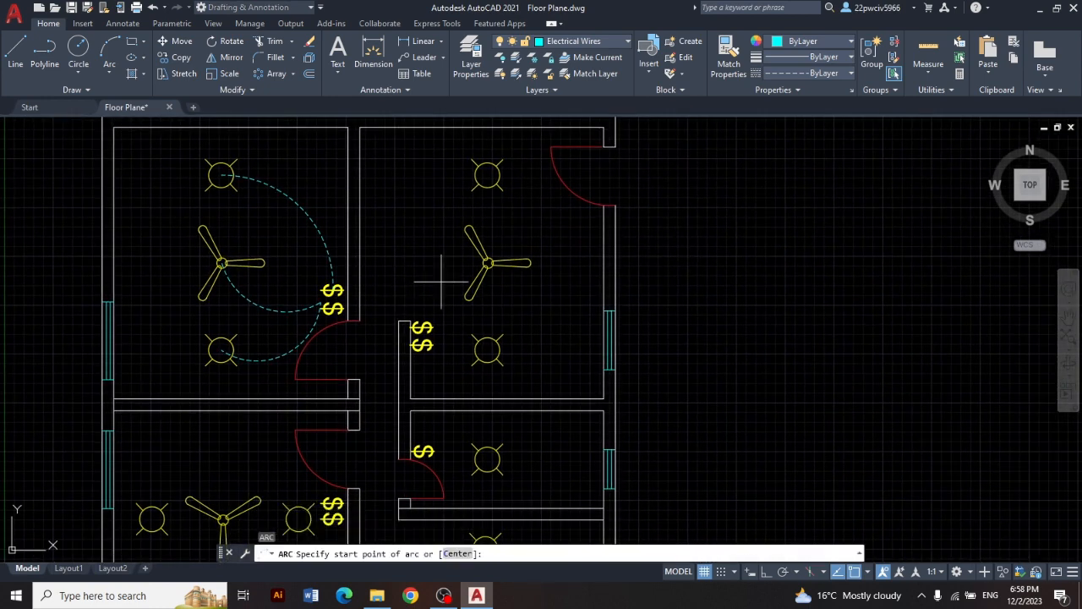
pyautogui.click(488, 263)
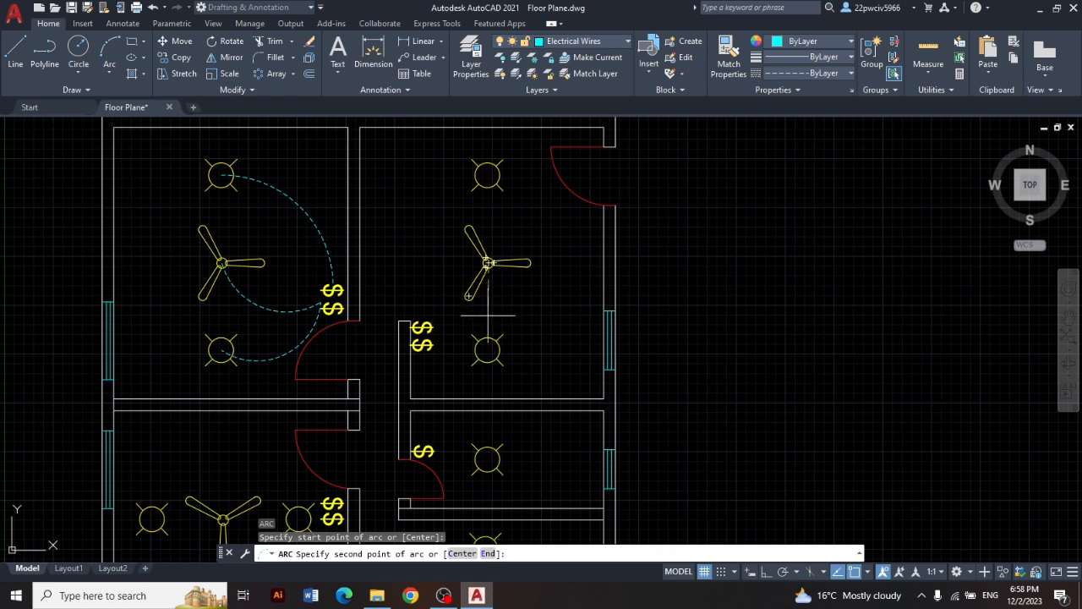
pyautogui.click(488, 315)
pyautogui.click(427, 333)
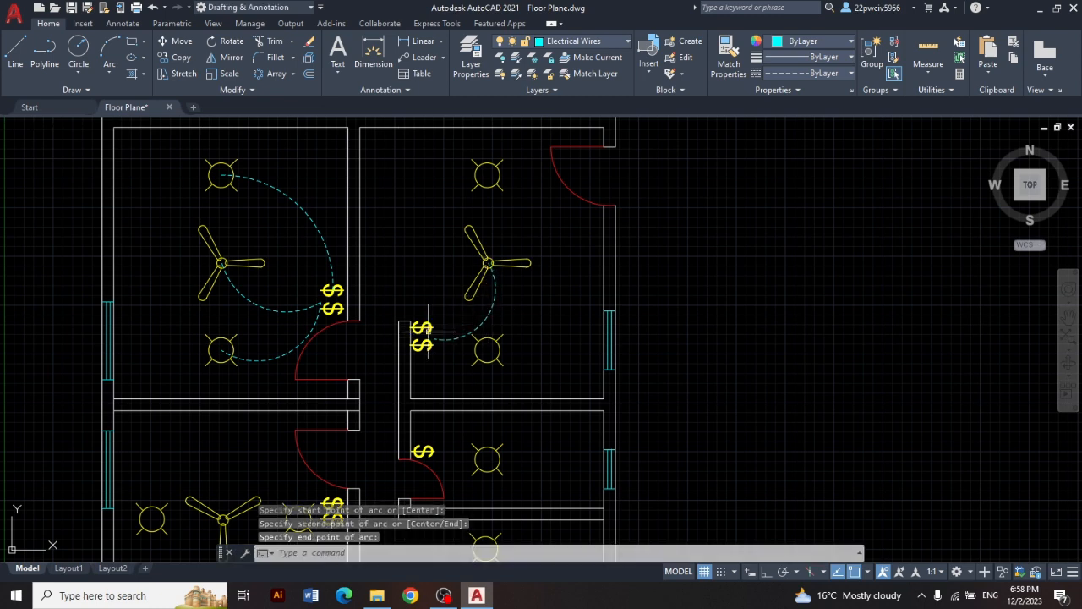
# Step: Draw an arc from the center of the upper-right room's upper light to the upper "$" symbol, curving toward the room's left wall
pyautogui.press('Return')
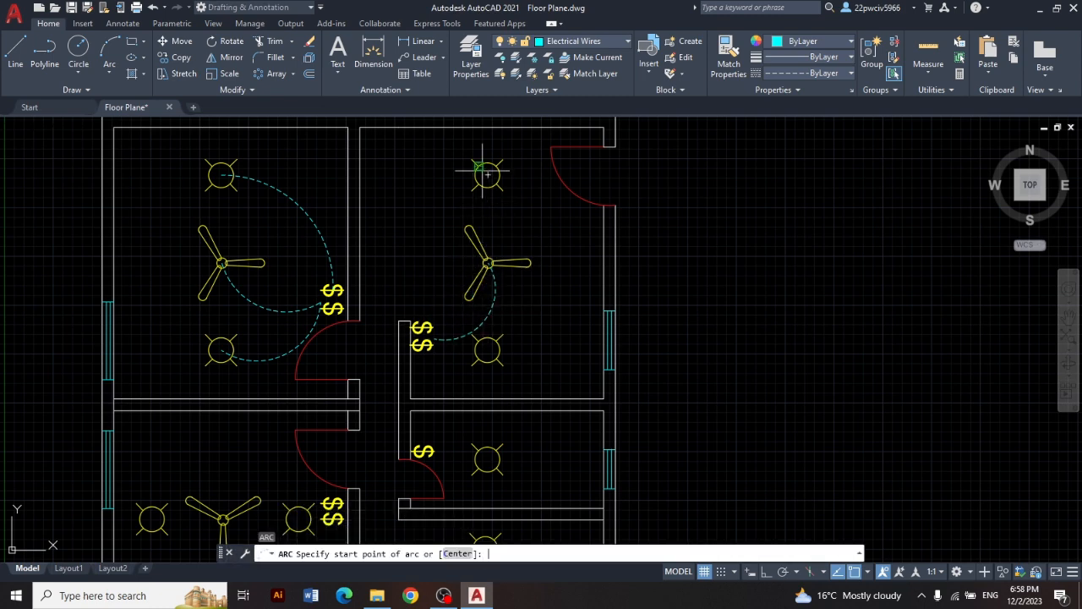
pyautogui.click(485, 174)
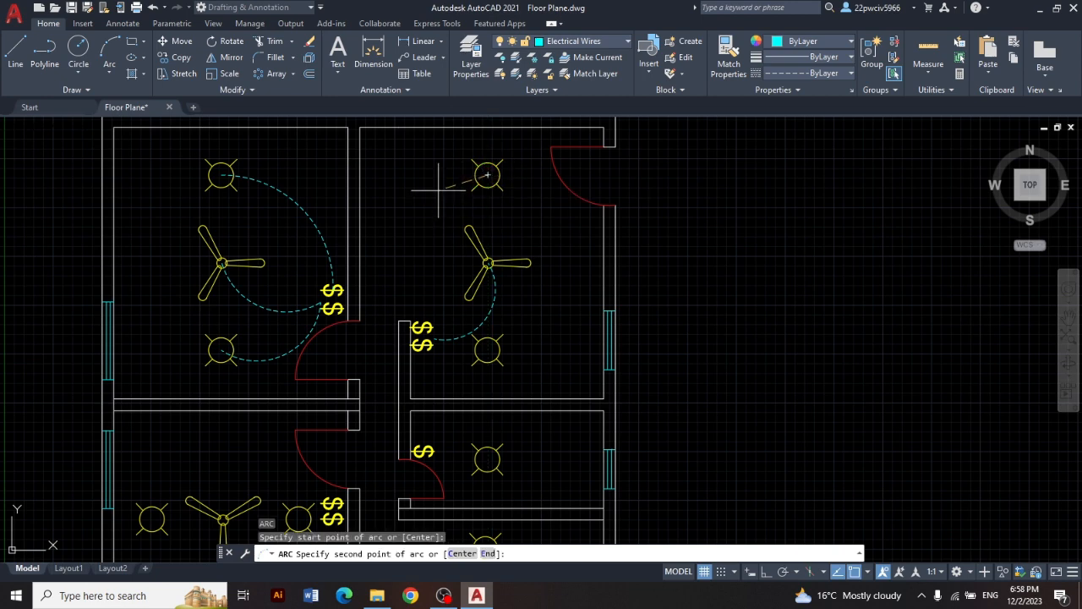
pyautogui.click(422, 220)
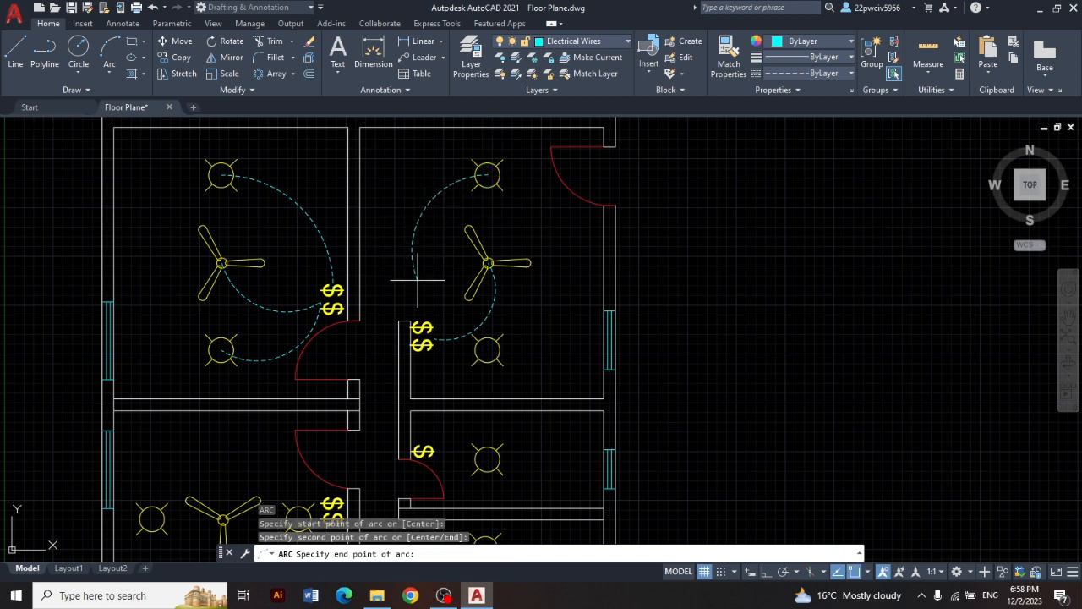
pyautogui.click(421, 320)
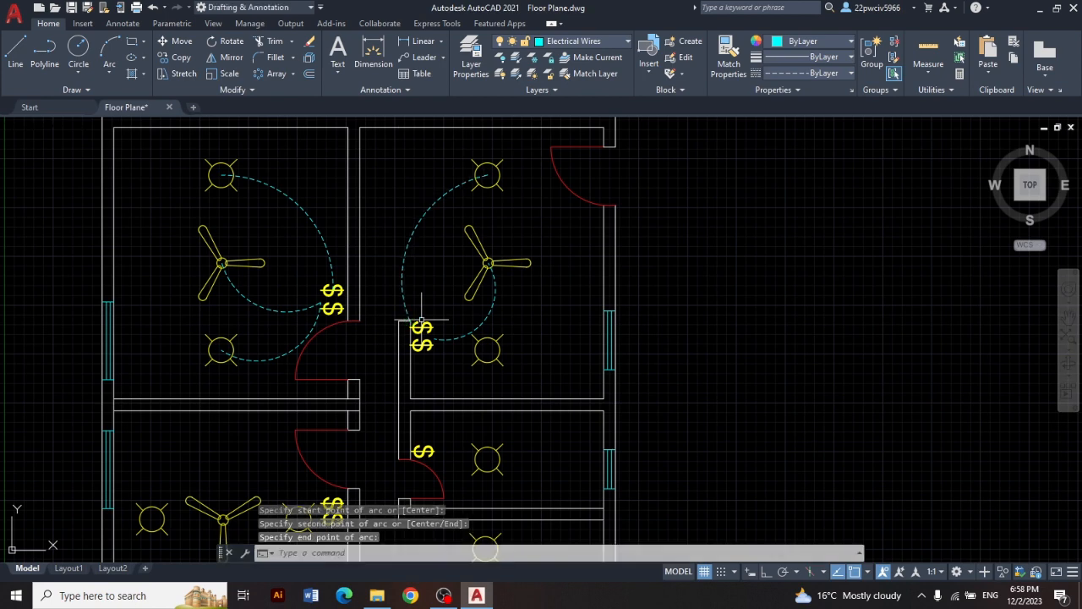
# Step: Draw an arc from the center of the upper-right room's lower light to the lower "$" symbol, bulging downward
pyautogui.moveTo(549, 287); pyautogui.dragTo(546, 179, button='middle')
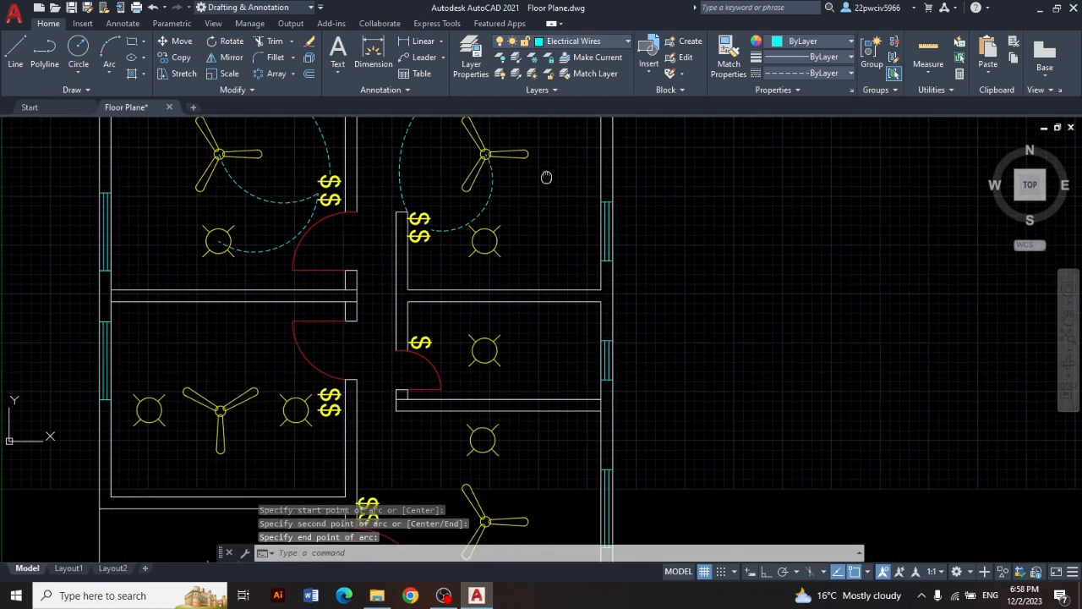
pyautogui.press('Return')
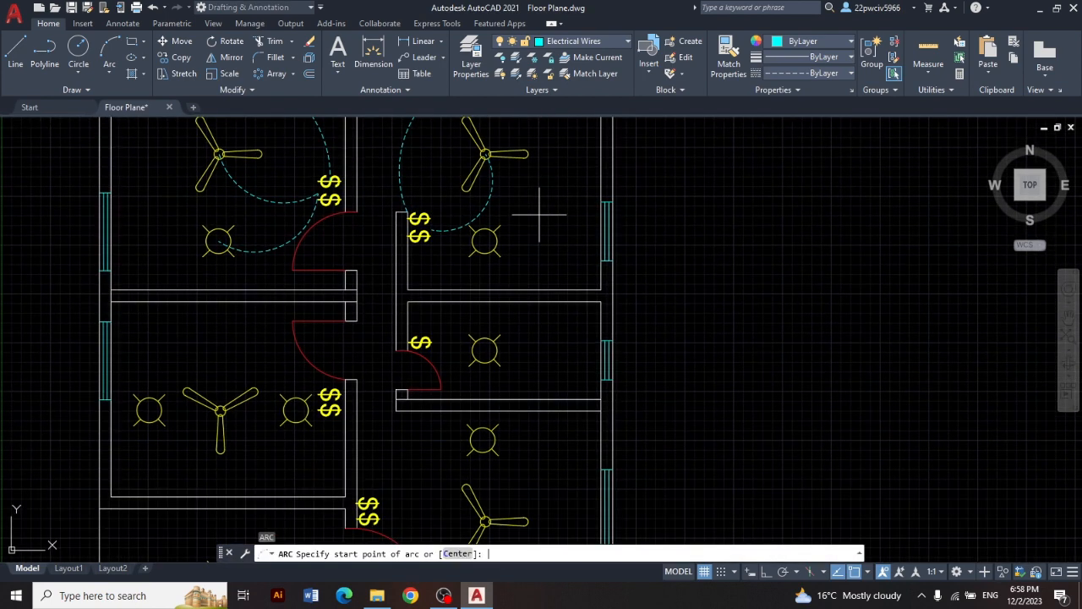
pyautogui.click(485, 242)
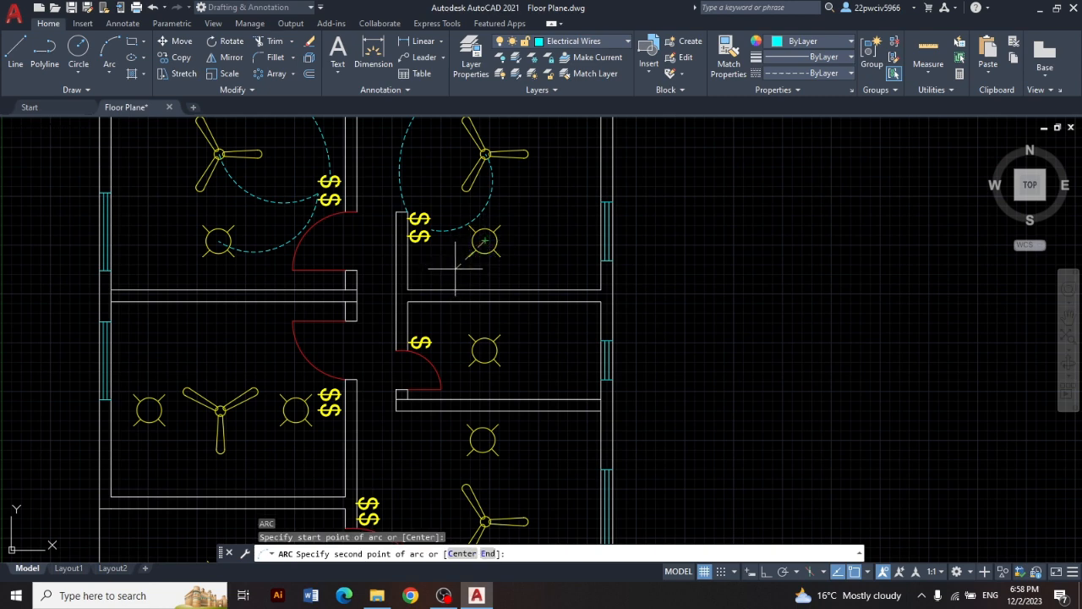
pyautogui.click(457, 272)
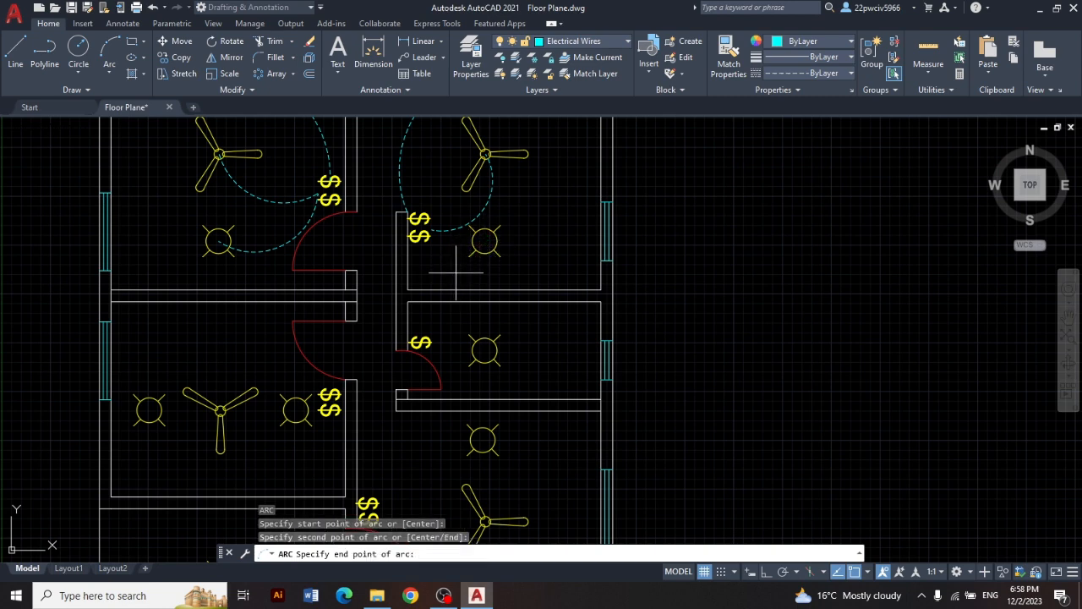
pyautogui.click(420, 237)
# Step: Draw an arc from the light of the small middle-right room to its single "$" symbol, bulging upward
pyautogui.moveTo(759, 335)
pyautogui.mouseDown(button='middle')
pyautogui.moveTo(740, 194)
pyautogui.moveTo(737, 249)
pyautogui.mouseUp(button='middle')
pyautogui.write('a')
pyautogui.press('Return')
pyautogui.click(462, 264)
pyautogui.click(442, 230)
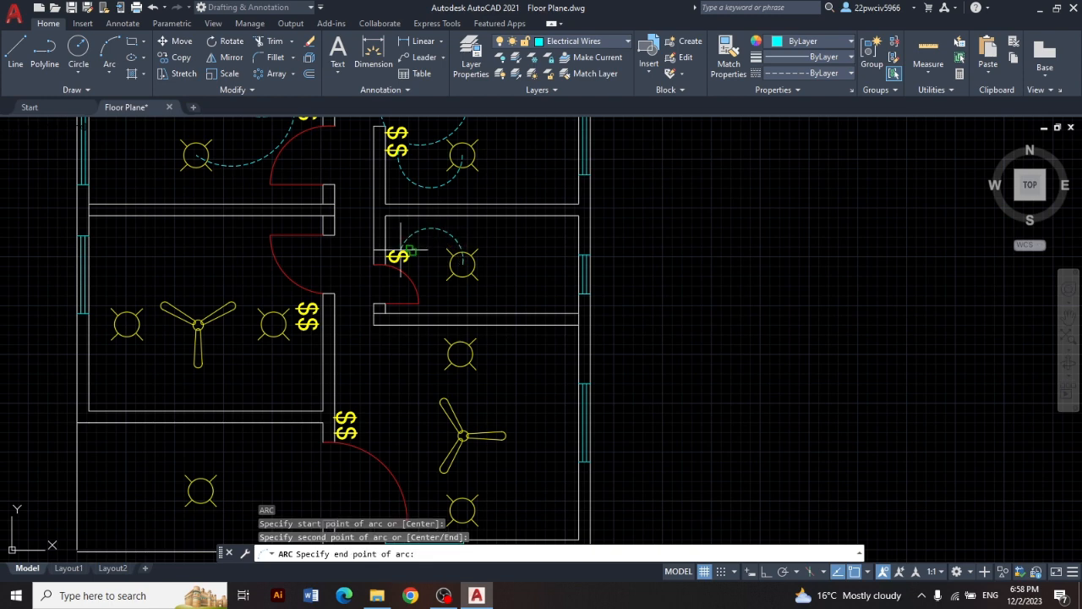
pyautogui.click(409, 245)
# Step: Draw an arc from the center of the lower-right room's upper light to the upper "$" symbol above the large door
pyautogui.moveTo(635, 285); pyautogui.dragTo(634, 176, button='middle')
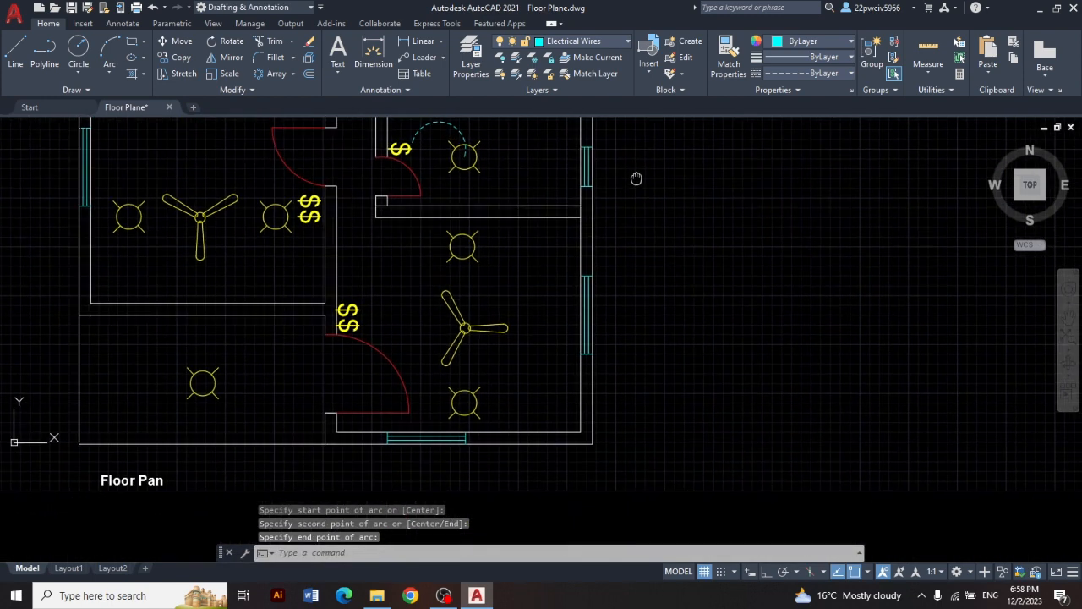
pyautogui.press('Return')
pyautogui.click(464, 246)
pyautogui.click(414, 233)
pyautogui.click(351, 315)
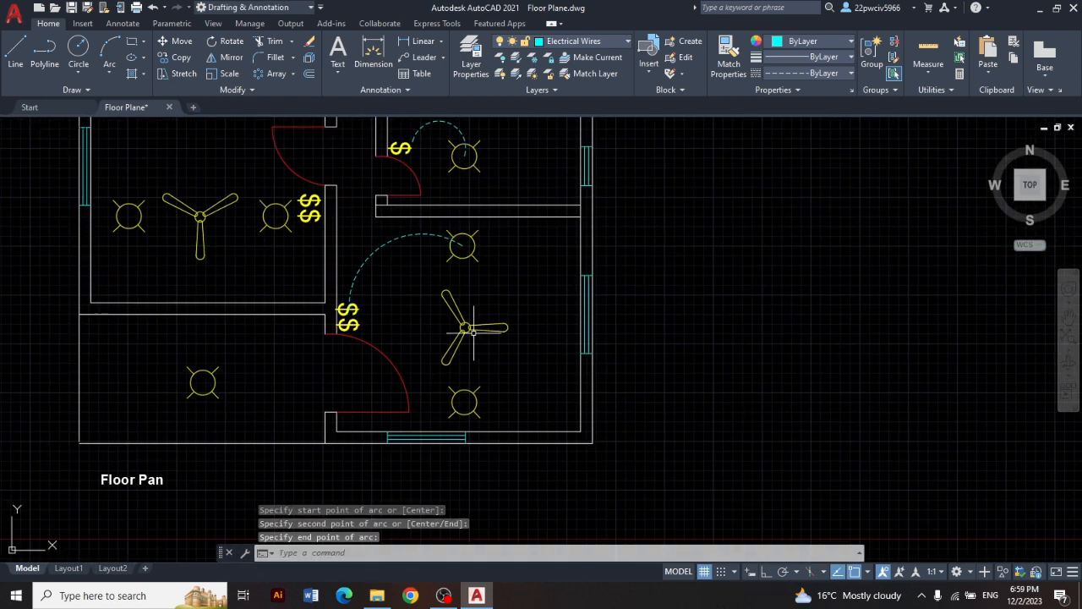
# Step: Draw an arc from the center of the lower-right room's fan to the lower "$" symbol above the large door, bulging downward
pyautogui.press('Return')
pyautogui.click(465, 326)
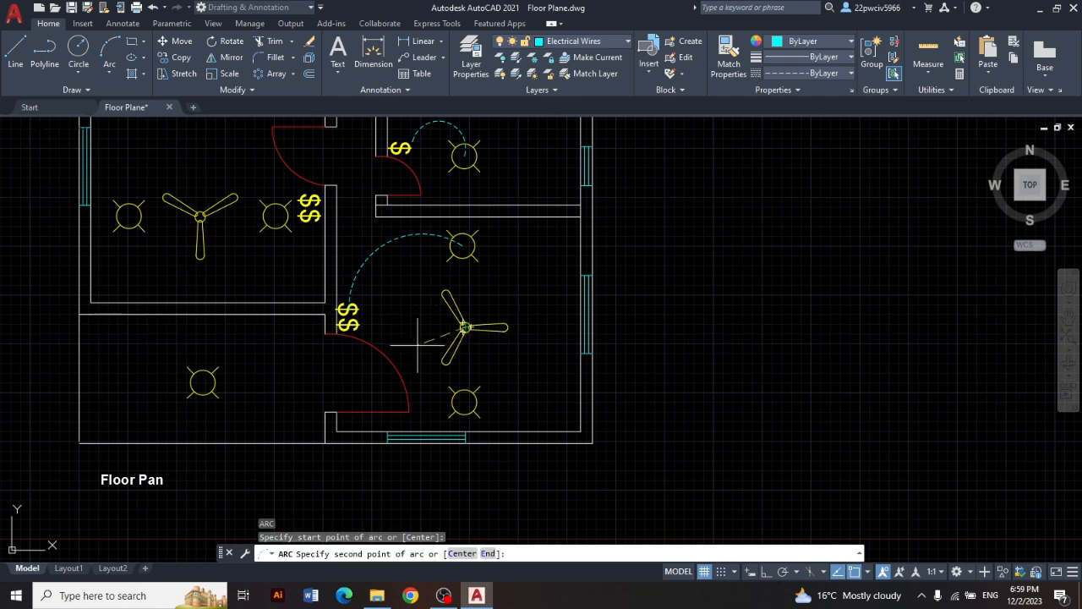
pyautogui.click(417, 345)
pyautogui.click(351, 320)
# Step: Draw an arc from the center of the lower-right room's lower light to the lower "$" symbol above the large door
pyautogui.press('Return')
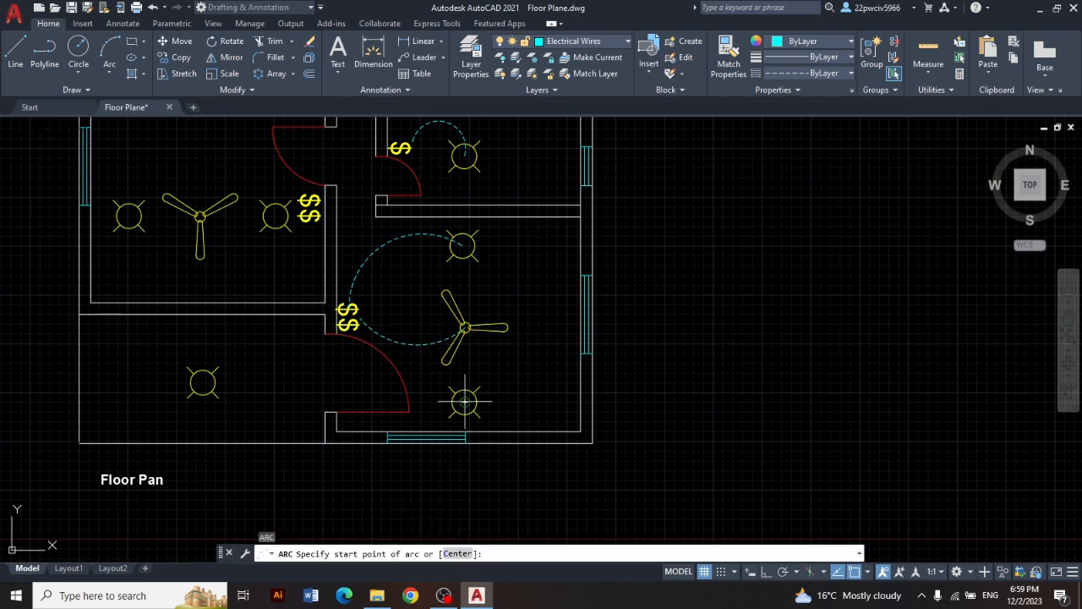
pyautogui.click(465, 401)
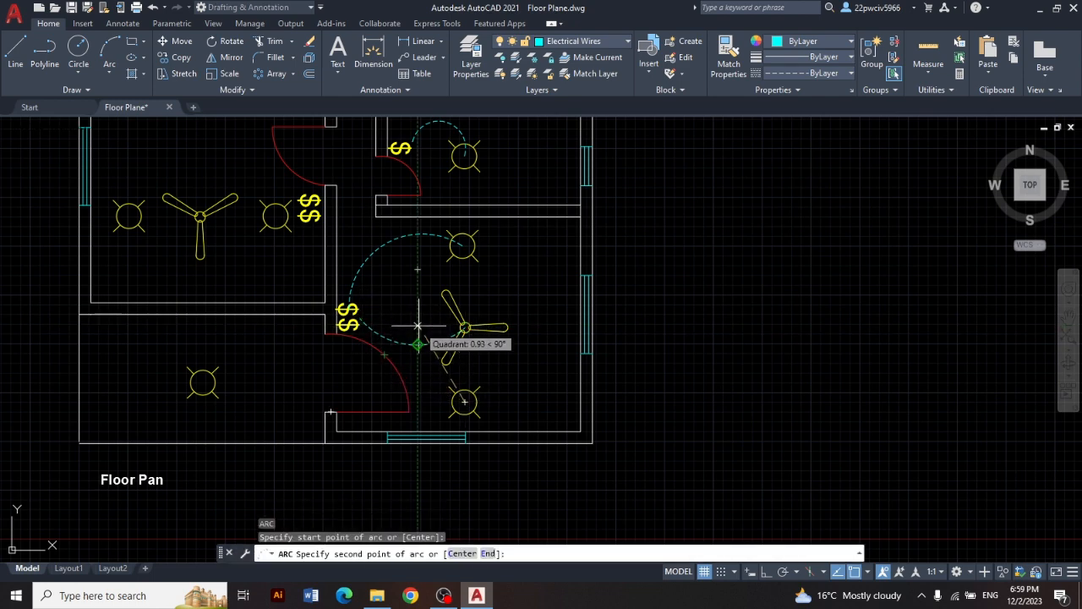
pyautogui.click(417, 345)
pyautogui.click(351, 319)
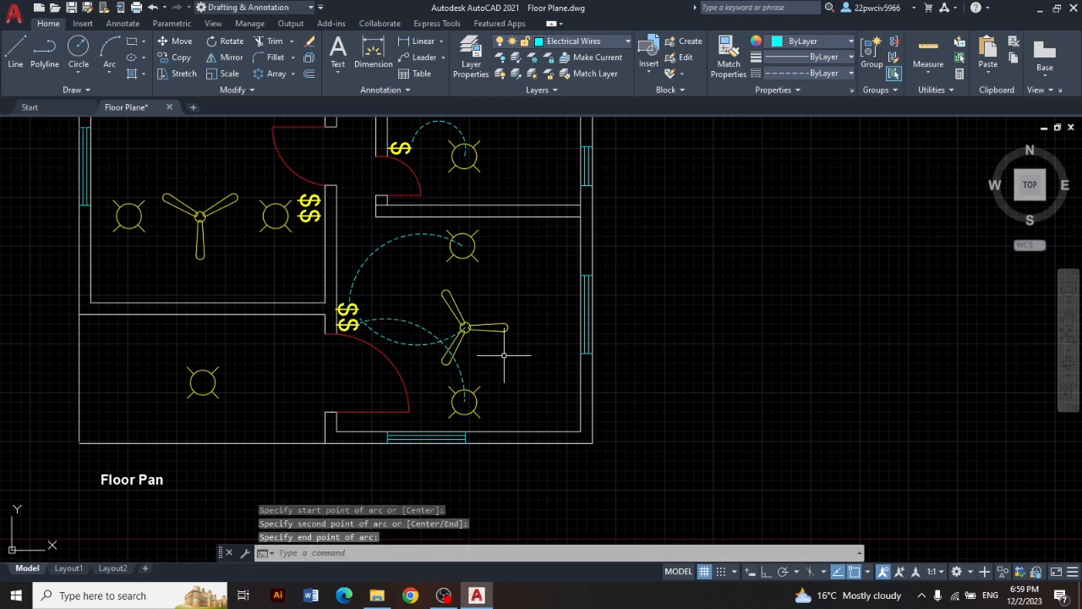
pyautogui.click(558, 379)
pyautogui.moveTo(559, 379); pyautogui.dragTo(664, 390, button='middle')
pyautogui.click(647, 365)
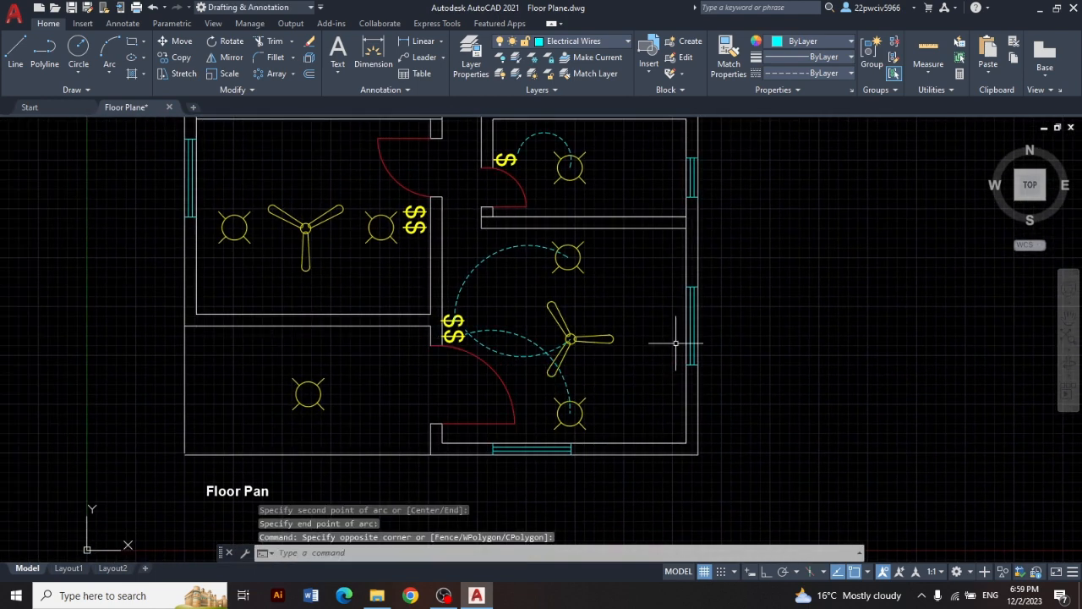
# Step: Try an arc from the middle-left room's right light to the lower "$" symbol beside its door
pyautogui.moveTo(676, 342); pyautogui.dragTo(777, 524, button='middle')
pyautogui.press('Return')
pyautogui.click(481, 408)
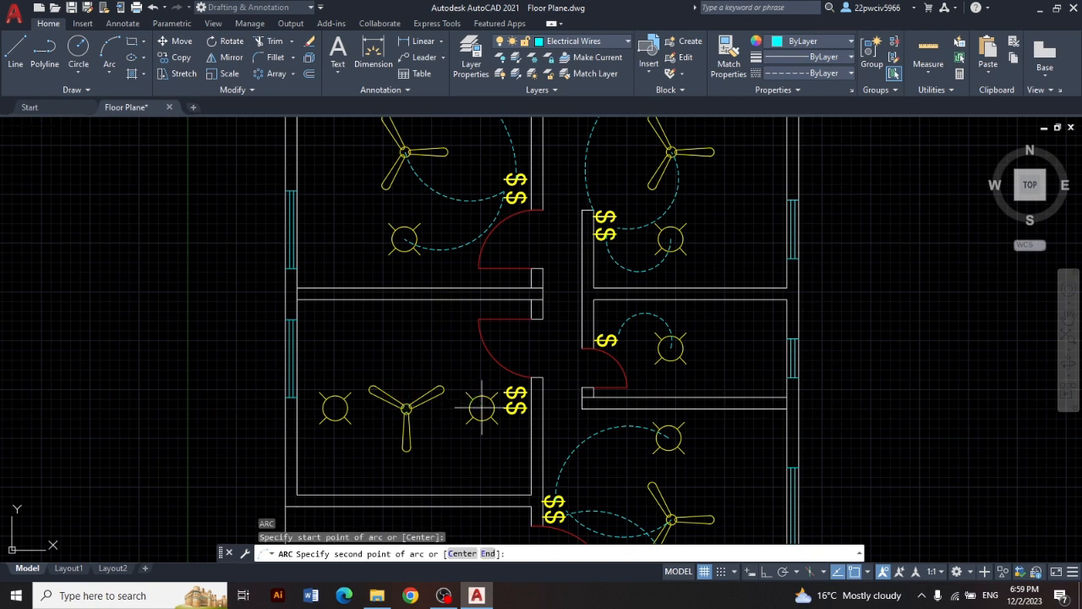
pyautogui.click(494, 445)
pyautogui.click(505, 421)
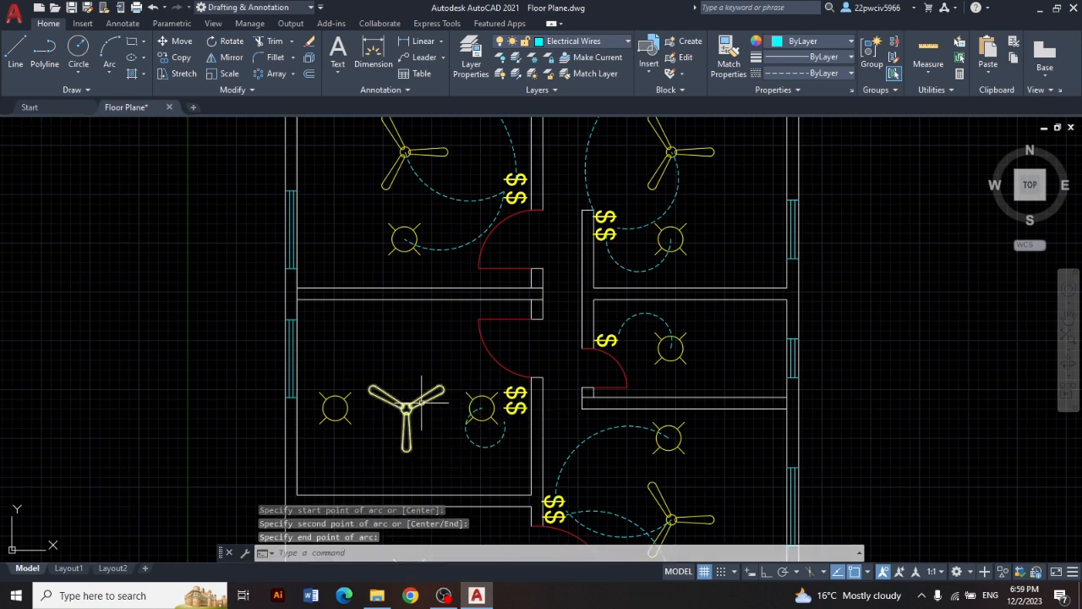
# Step: Try an arc from the middle-left room's fan to the upper "$" symbol, and undo the arcs drawn in that room
pyautogui.press('Return')
pyautogui.click(407, 409)
pyautogui.click(447, 360)
pyautogui.click(526, 379)
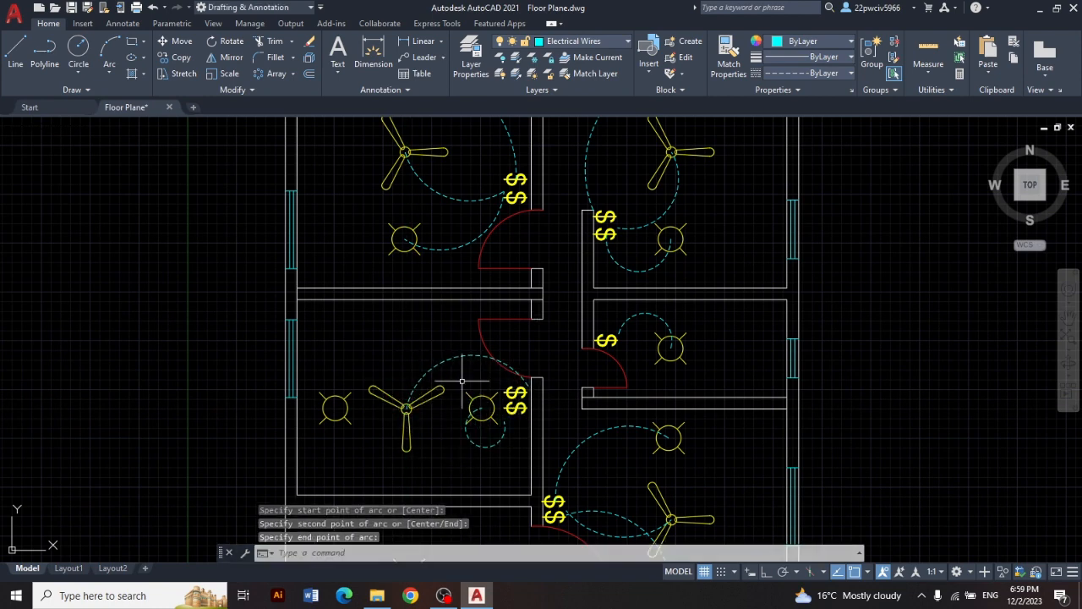
pyautogui.hotkey('ctrl', 'z')
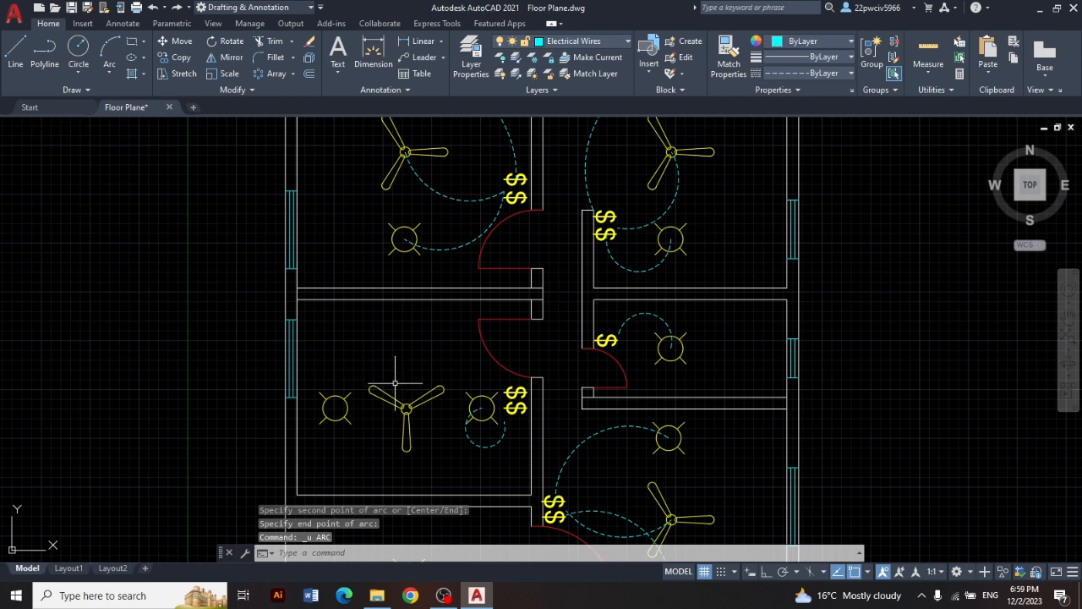
# Step: Draw an arc from the center of the middle-left room's fan to the upper "$" symbol by its door, bulging upward
pyautogui.click(109, 51)
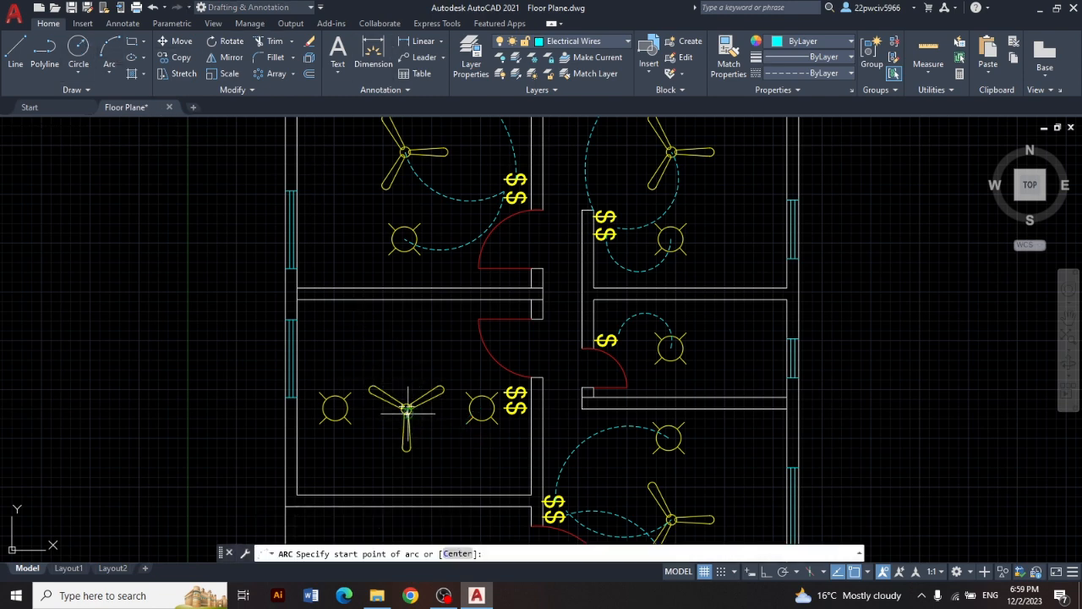
pyautogui.click(406, 408)
pyautogui.click(435, 359)
pyautogui.click(515, 373)
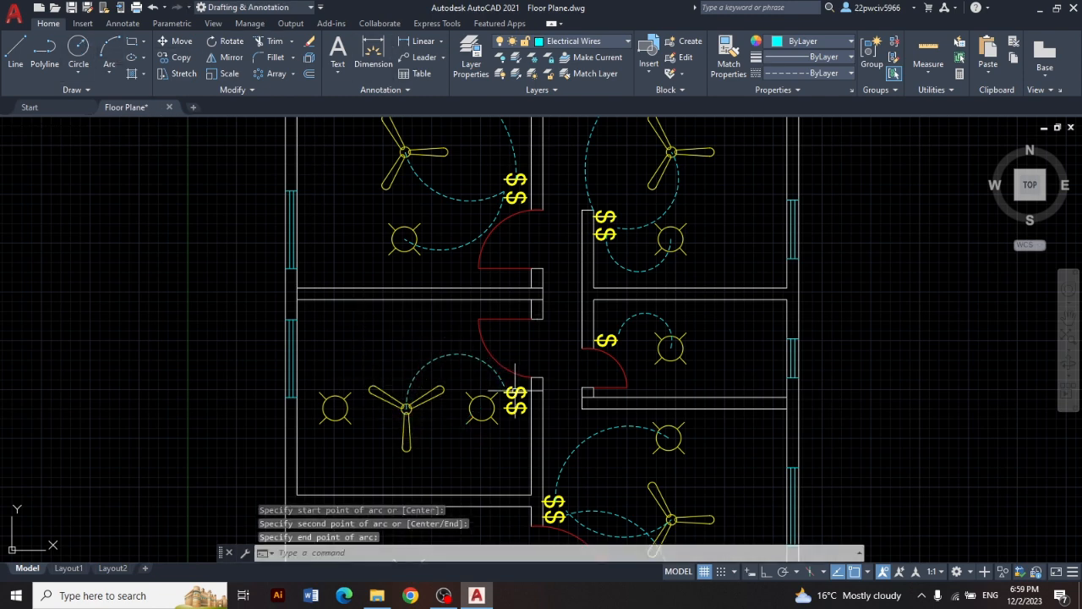
# Step: Draw a small downward-bulging arc from the center of the middle-left room's right light to the lower "$" symbol
pyautogui.press('Return')
pyautogui.click(482, 408)
pyautogui.click(496, 445)
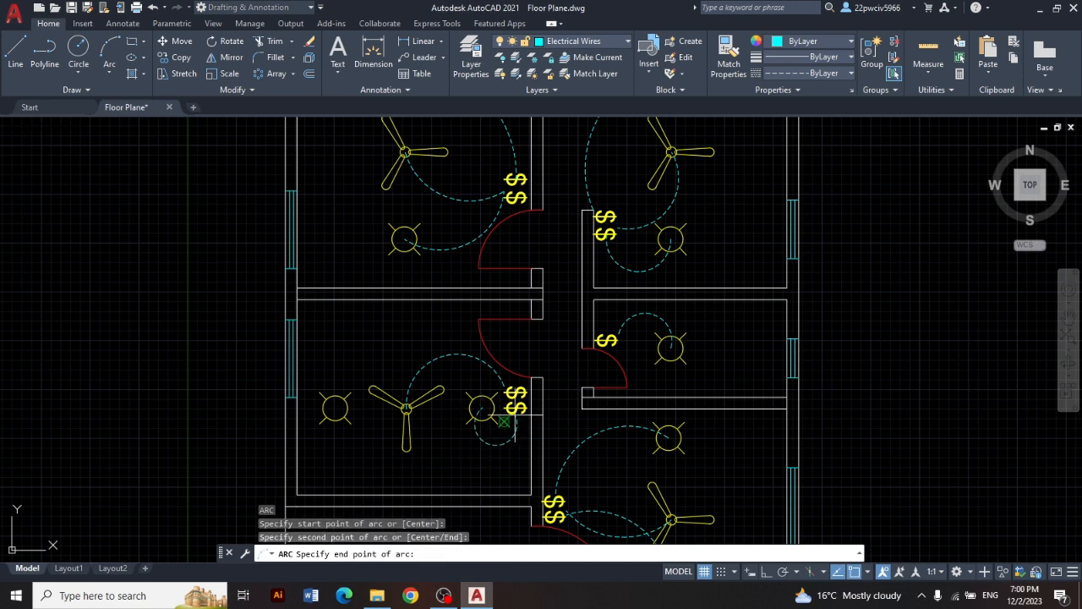
pyautogui.click(504, 421)
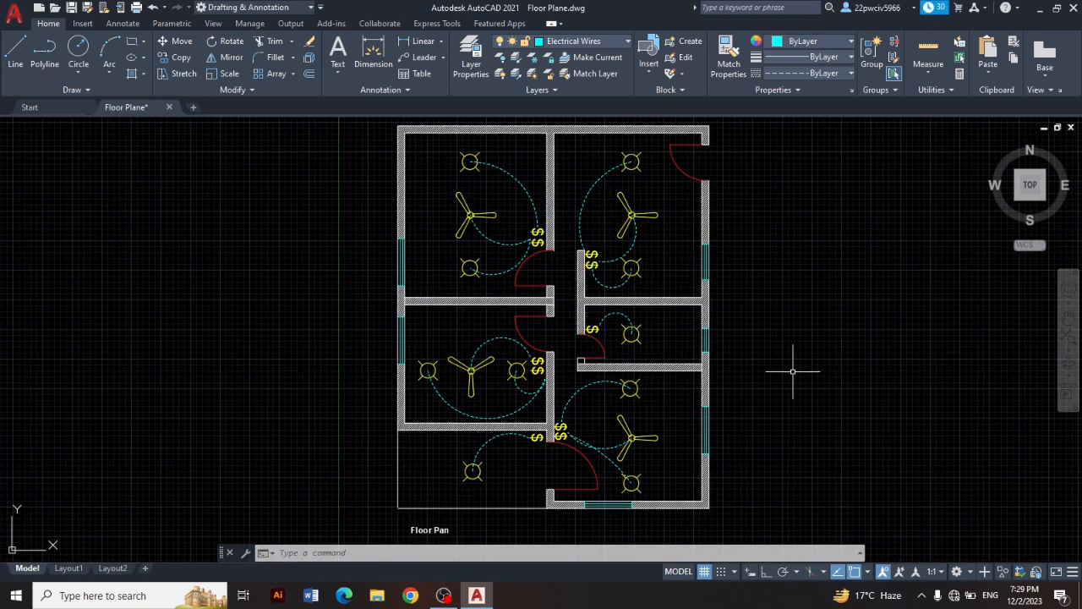
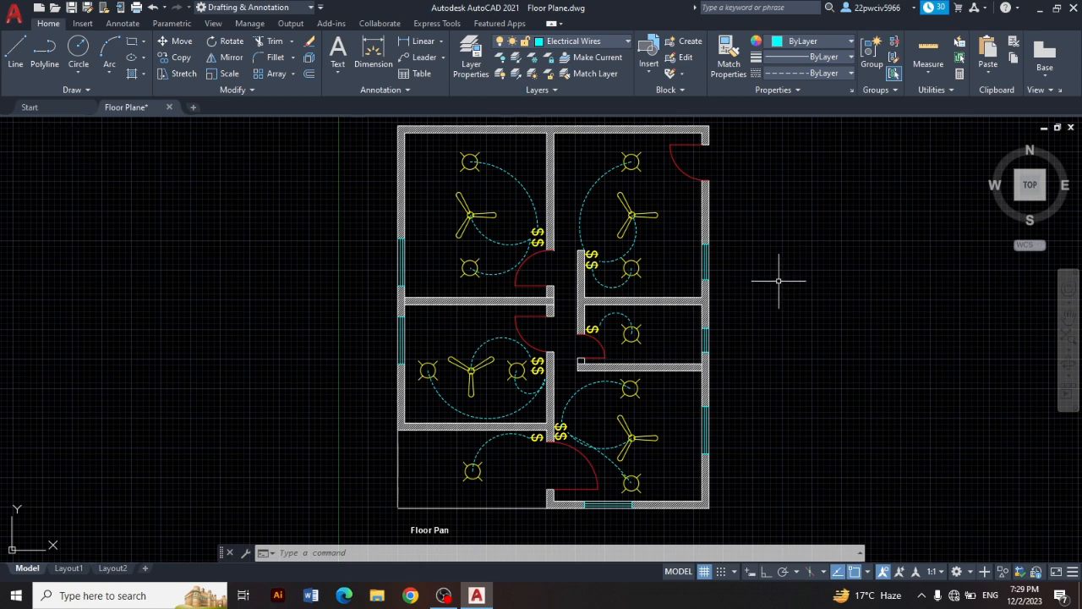
# Step: Start plotting the model with the AutoCAD PDF (General Documentation).pc3 plotter and ISO A4 (210.00 x 297.00 MM) paper
pyautogui.hotkey('ctrl', 'p')
pyautogui.click(636, 328)
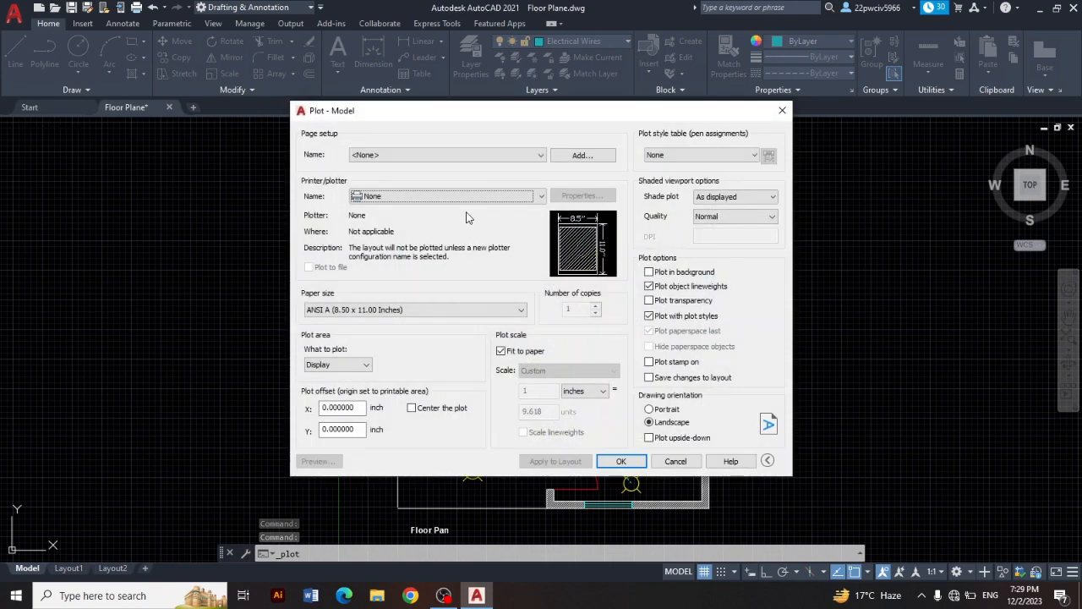
pyautogui.click(541, 197)
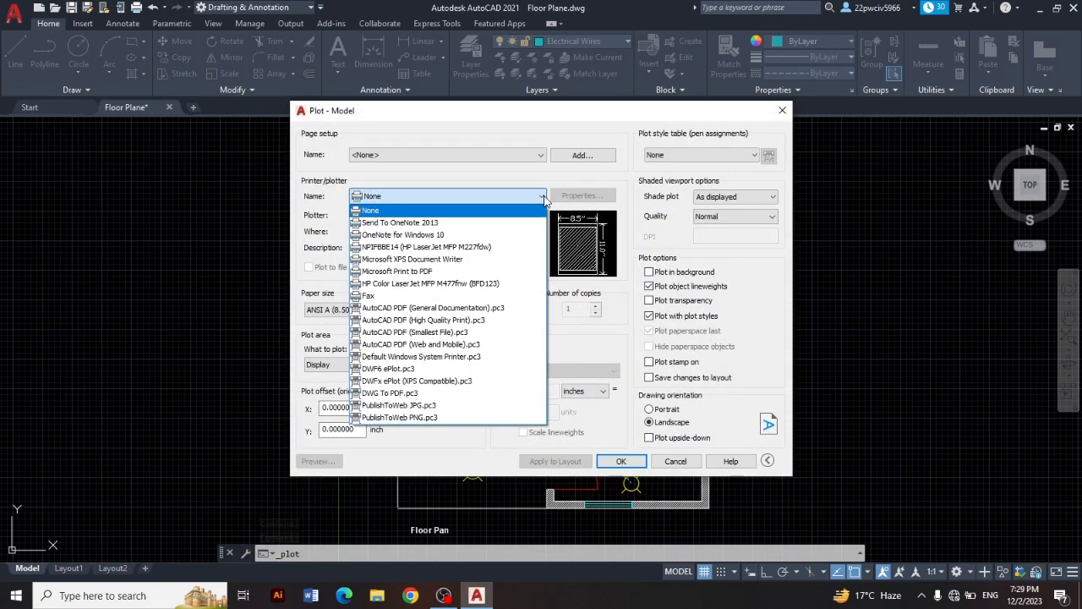
pyautogui.click(459, 314)
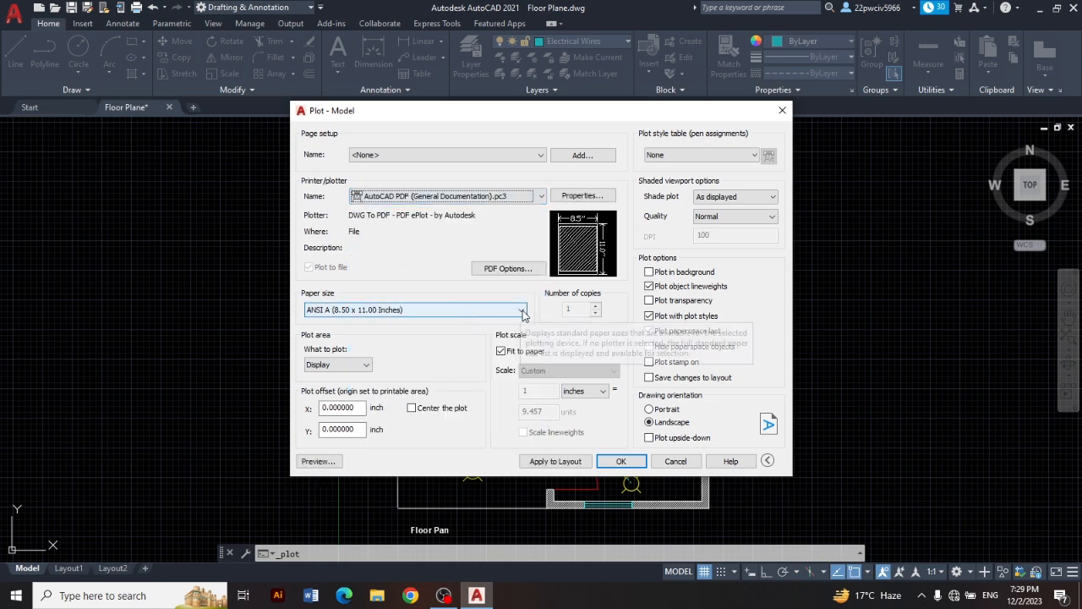
pyautogui.click(521, 310)
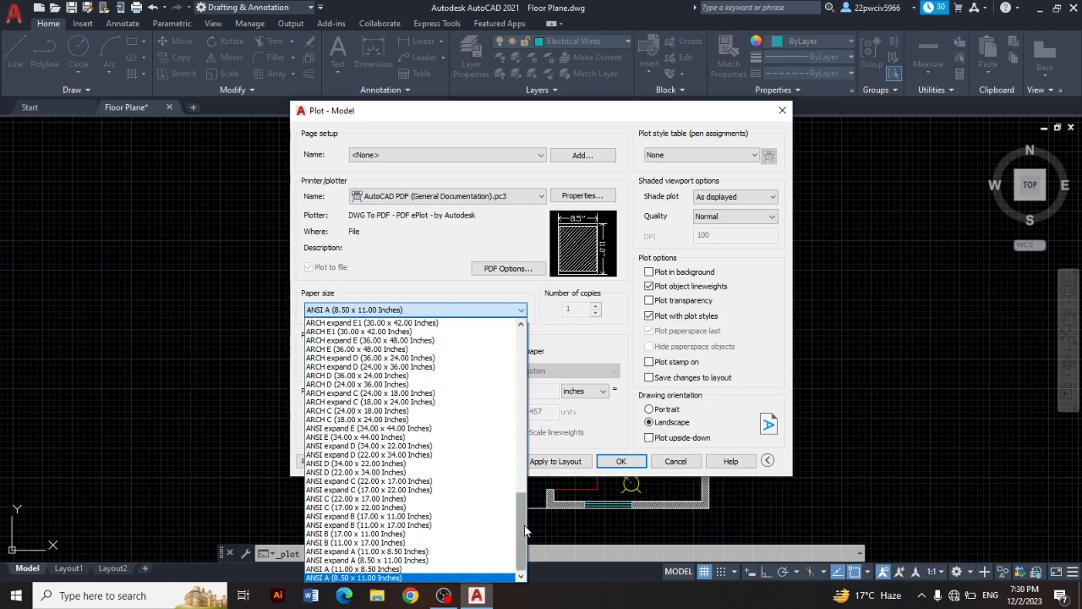
pyautogui.scroll(1, 525, 523)
pyautogui.scroll(3, 524, 503)
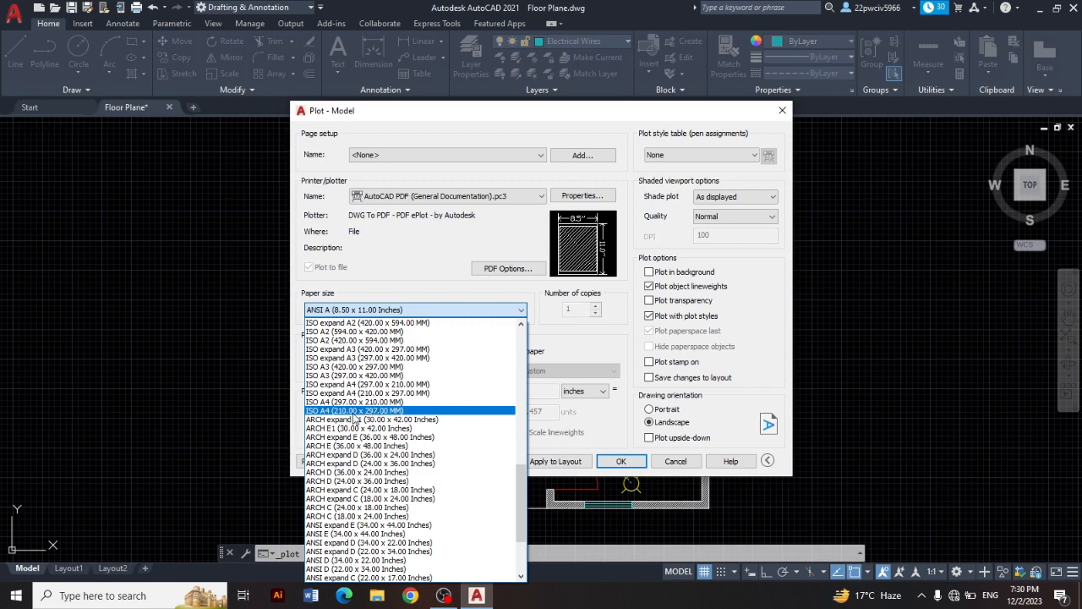
pyautogui.click(355, 412)
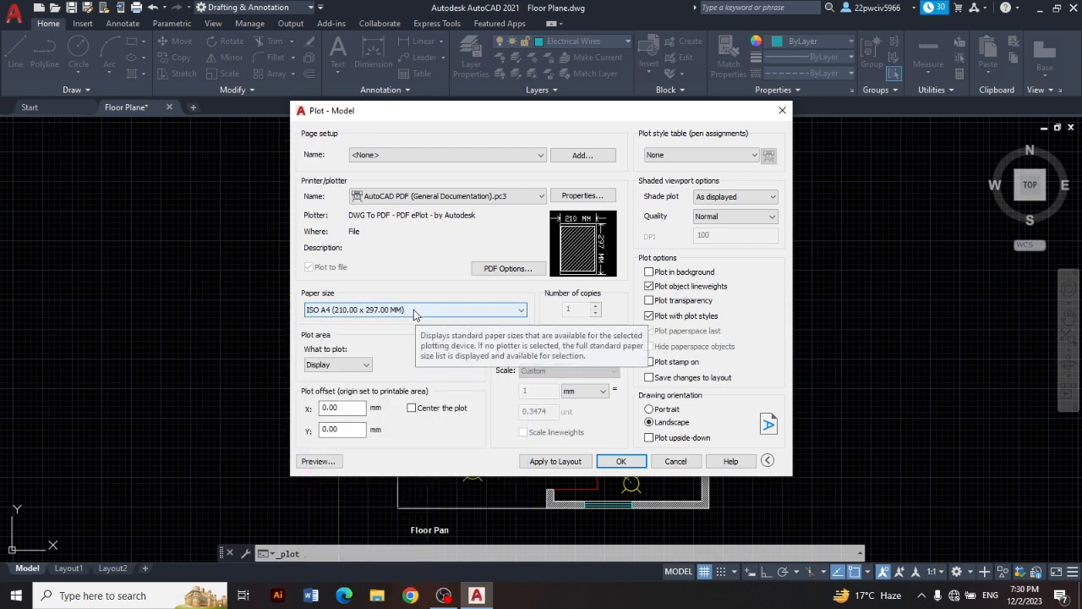
# Step: Center the plot and set the plot area to a window enclosing the whole floor plan
pyautogui.click(412, 412)
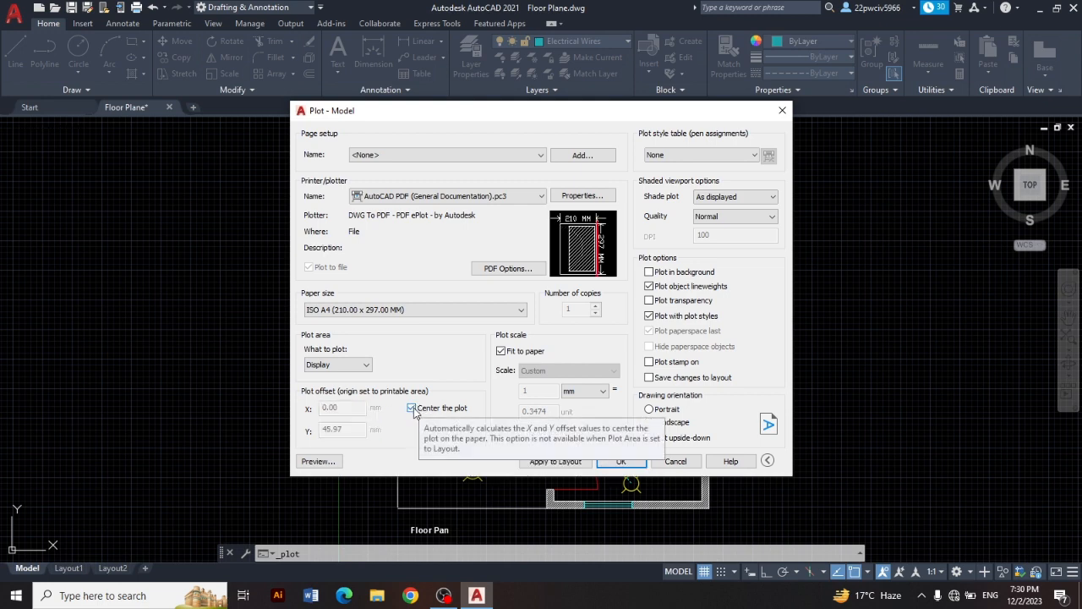
pyautogui.click(367, 366)
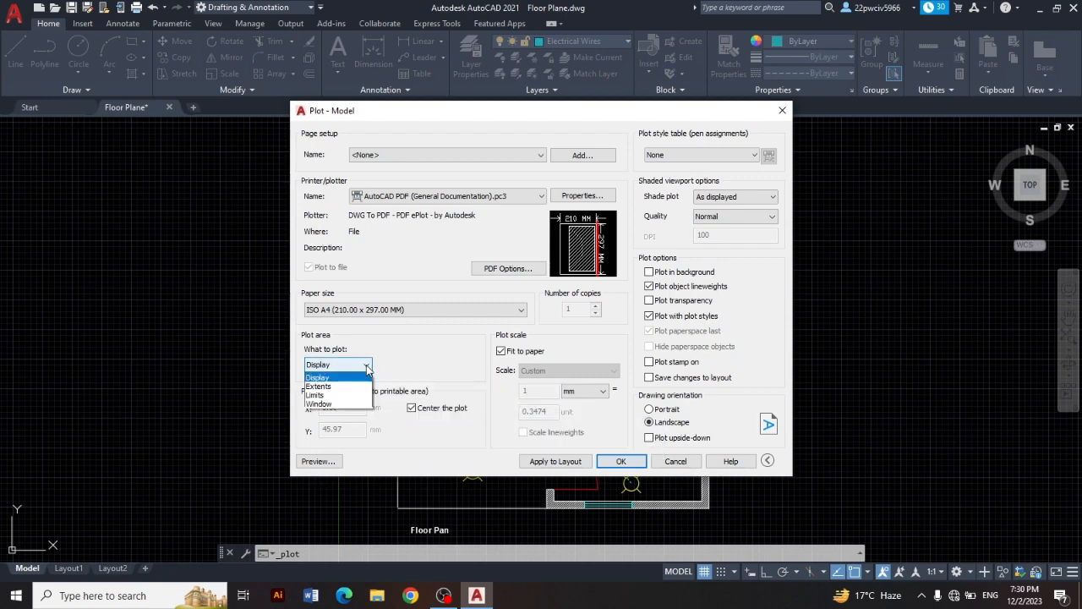
pyautogui.click(337, 404)
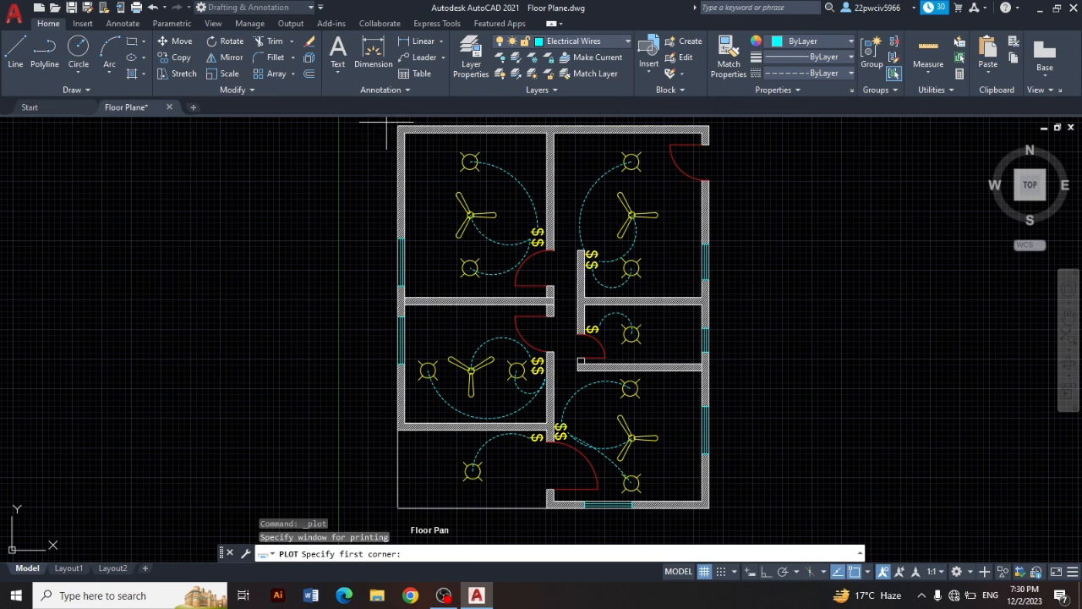
pyautogui.click(387, 121)
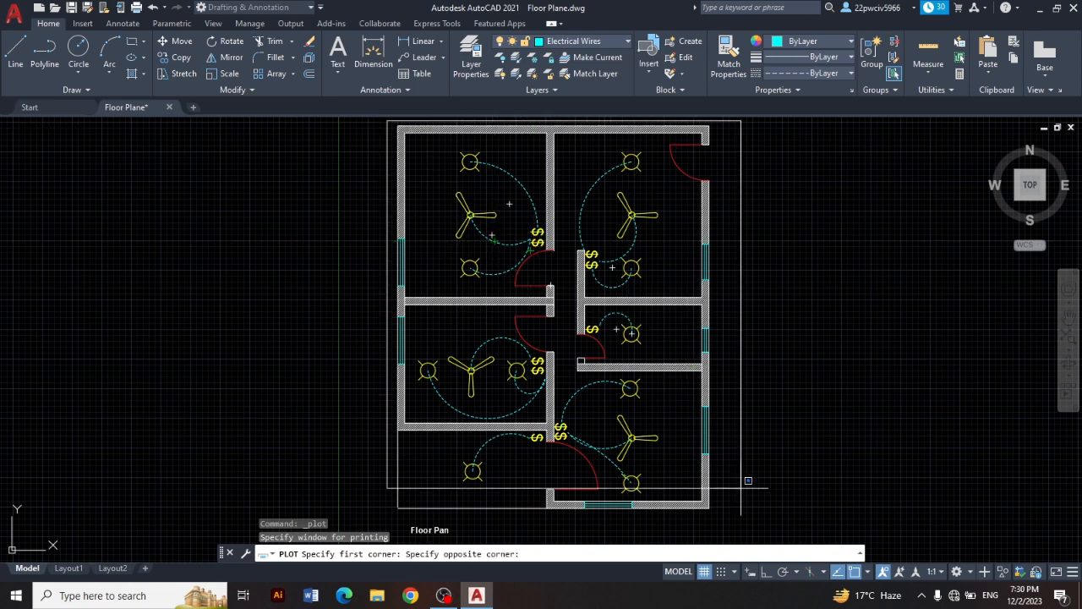
pyautogui.click(726, 528)
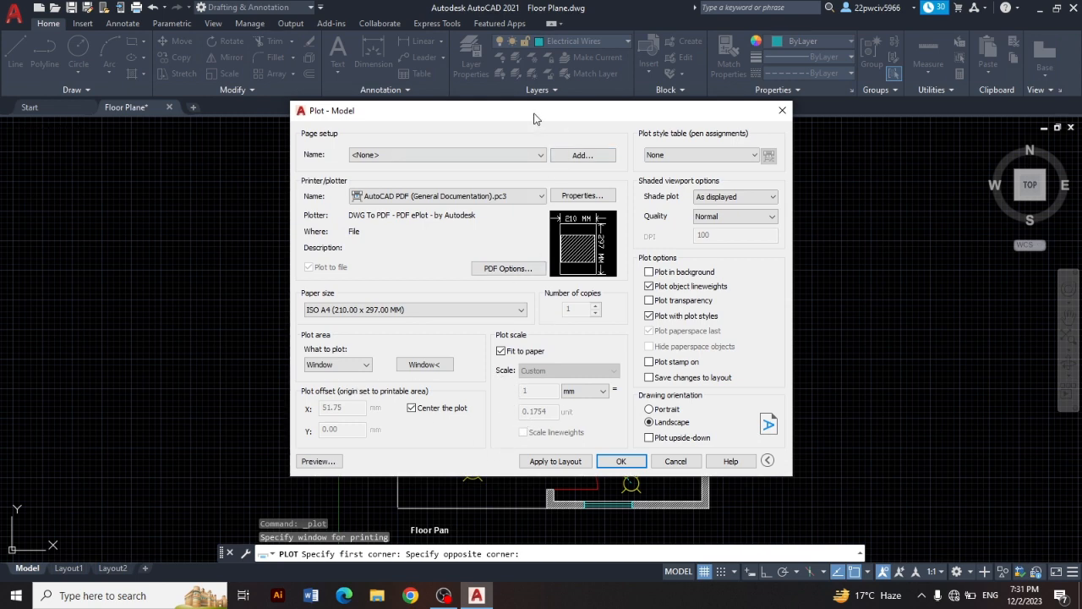
# Step: Set the drawing orientation to Portrait and plot to the Desktop as Floor Plane-Model.pdf
pyautogui.moveTo(534, 119); pyautogui.dragTo(379, 106)
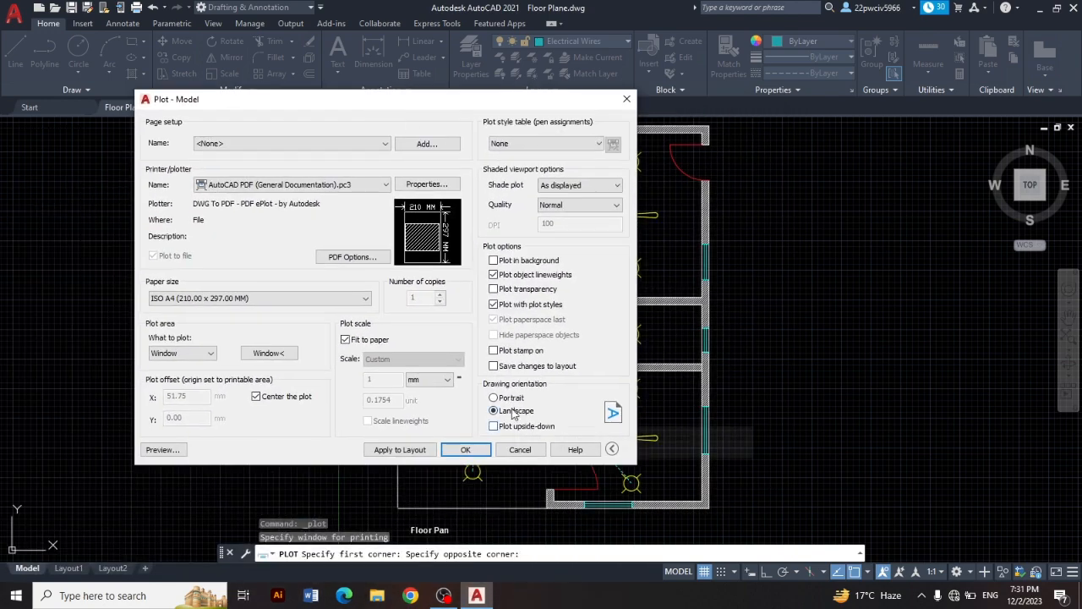
pyautogui.click(494, 398)
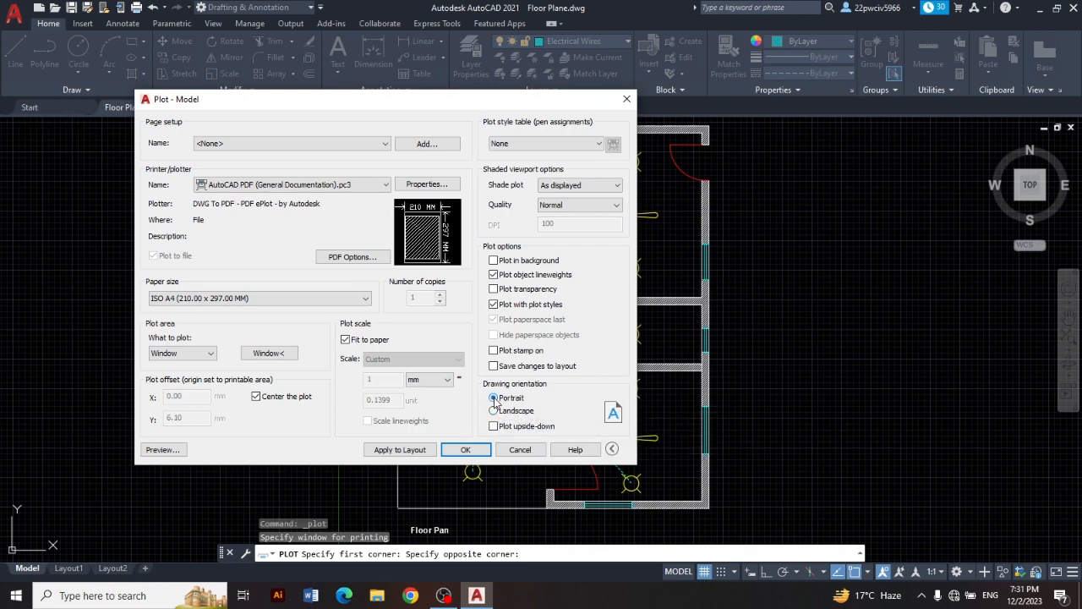
pyautogui.click(468, 449)
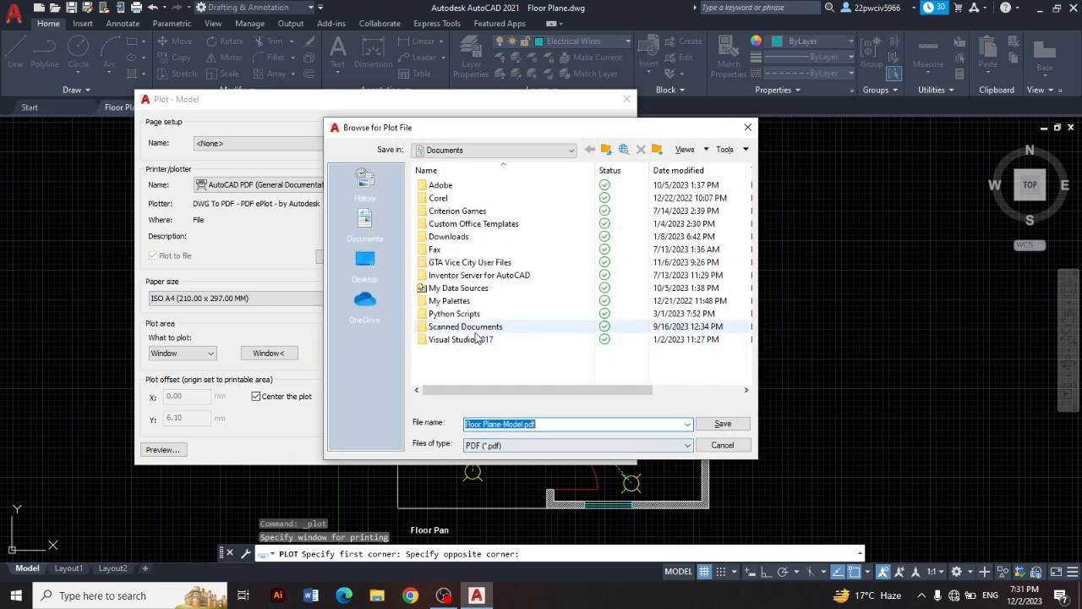
pyautogui.click(364, 267)
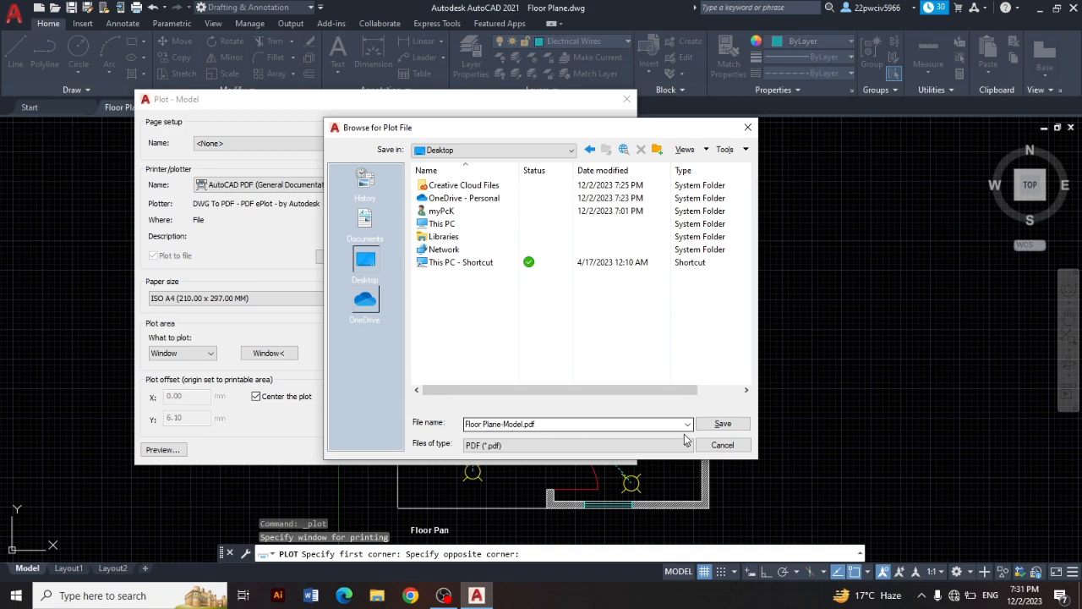
pyautogui.click(724, 424)
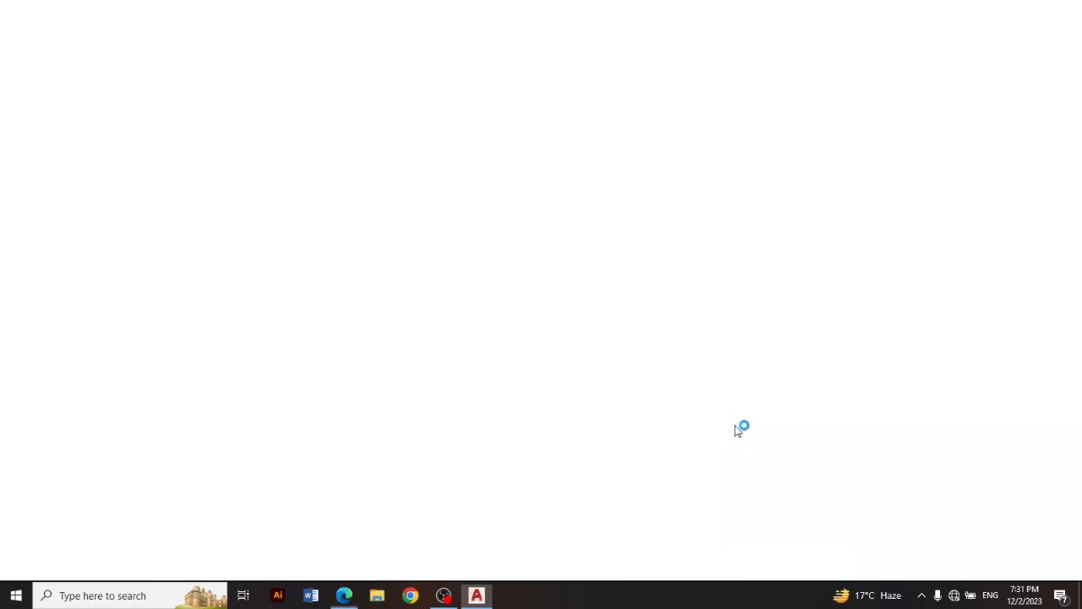